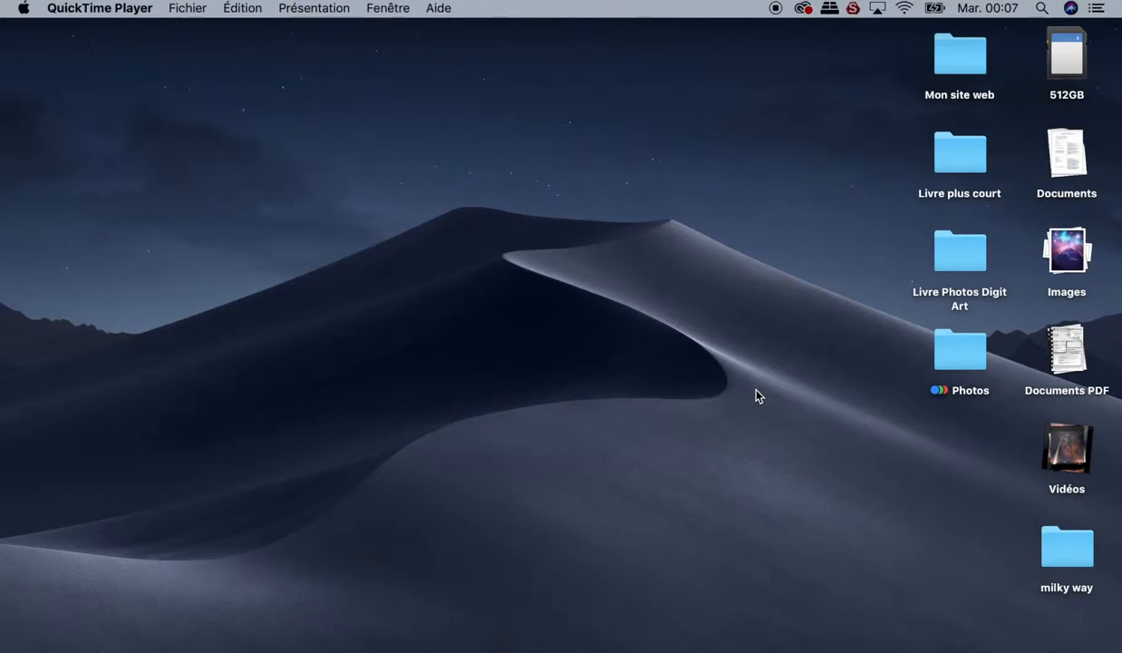
Step: Open Glamis USA final.jpg from the export folder inside Photos > Le 25 Mars 2019 > Glamis USA
left_click(962, 355)
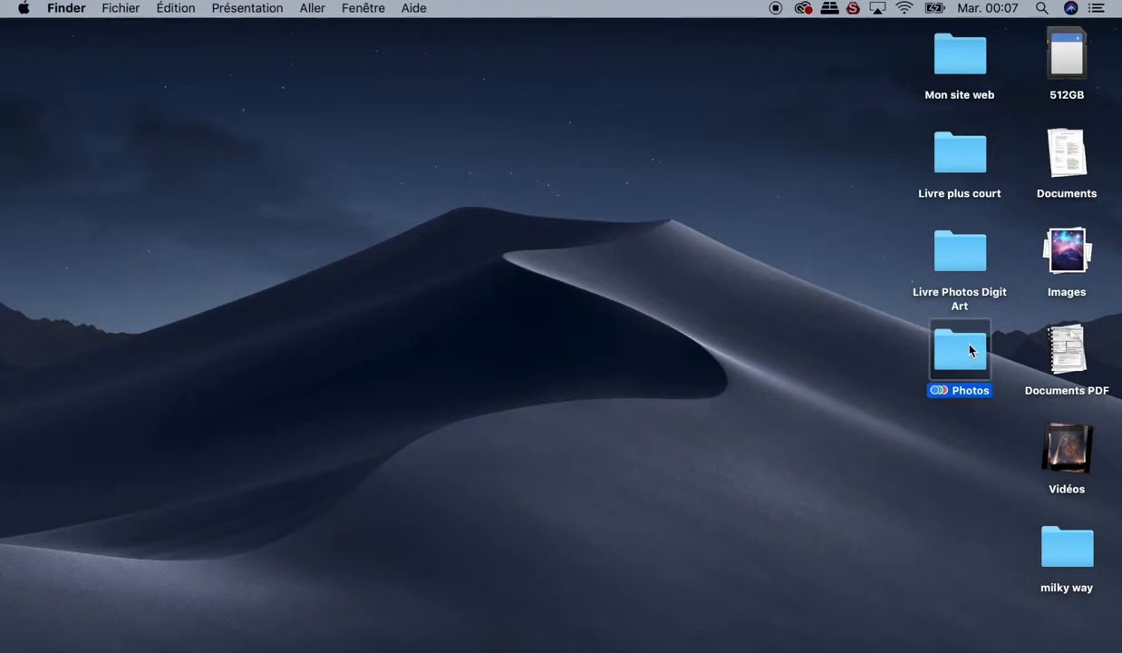
double_click(970, 351)
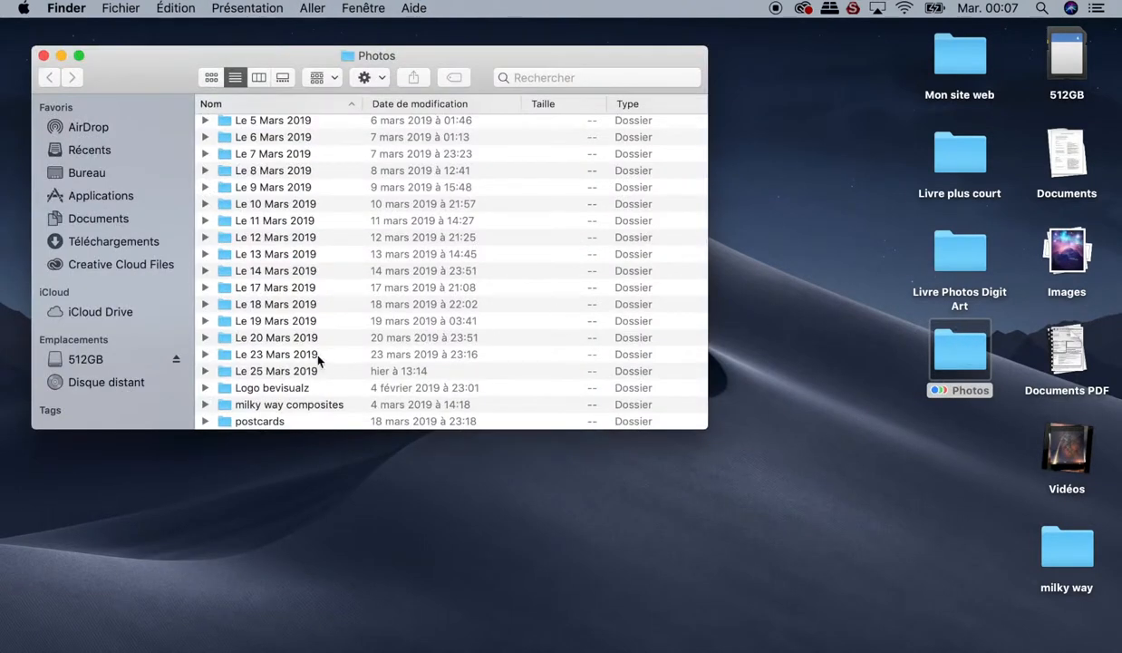
double_click(298, 372)
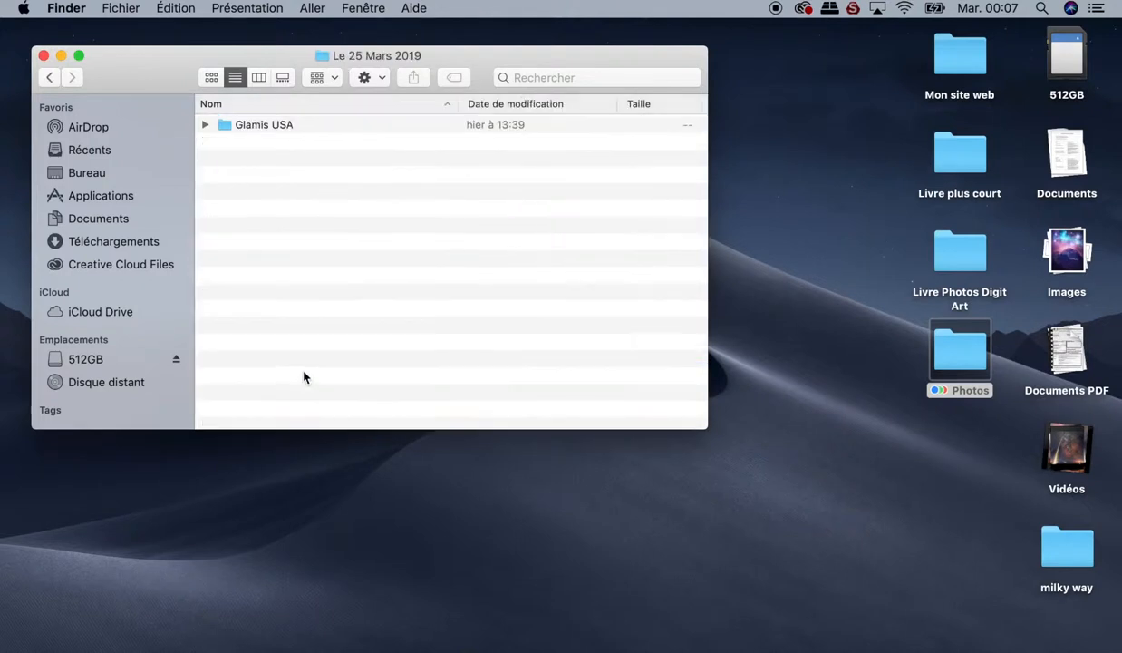
double_click(253, 127)
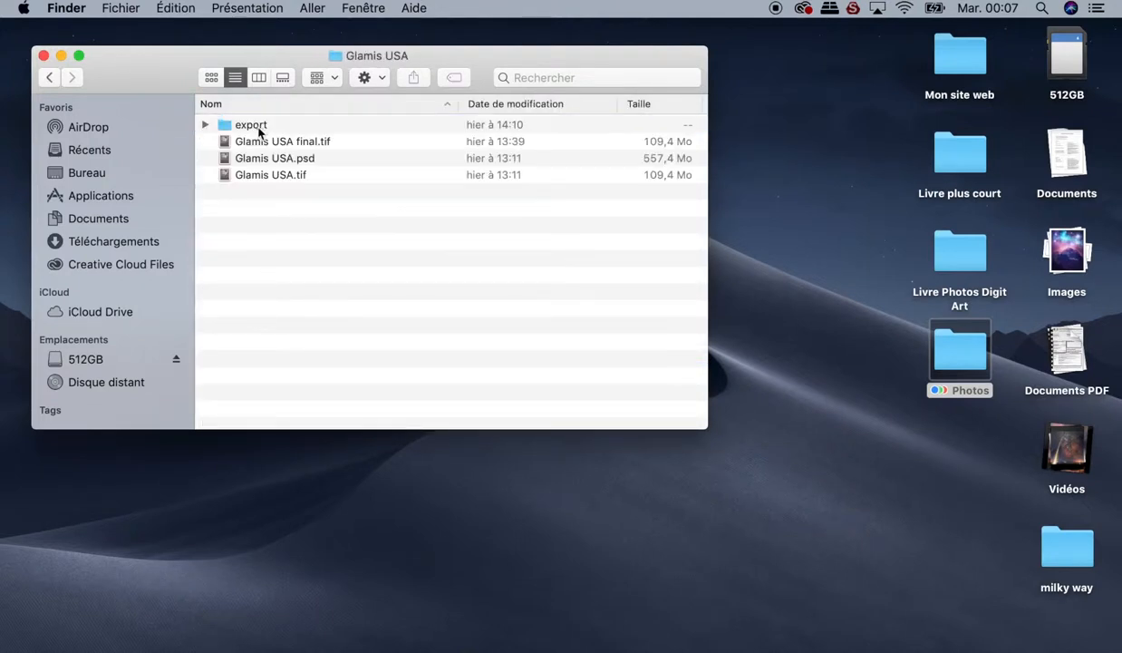
double_click(258, 127)
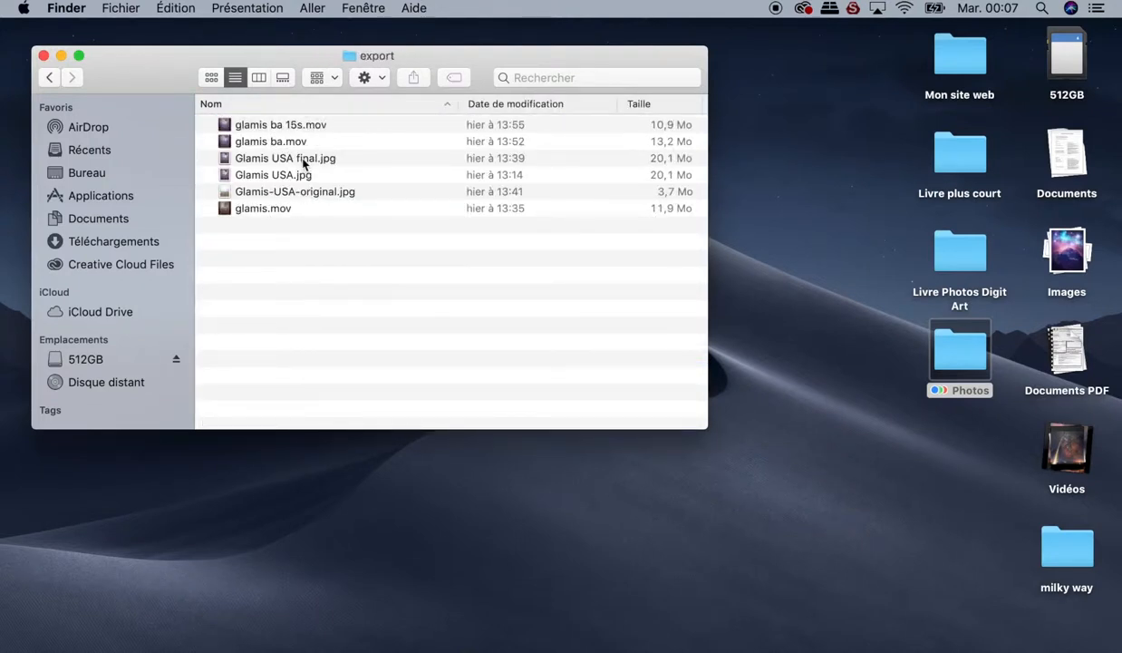
double_click(305, 160)
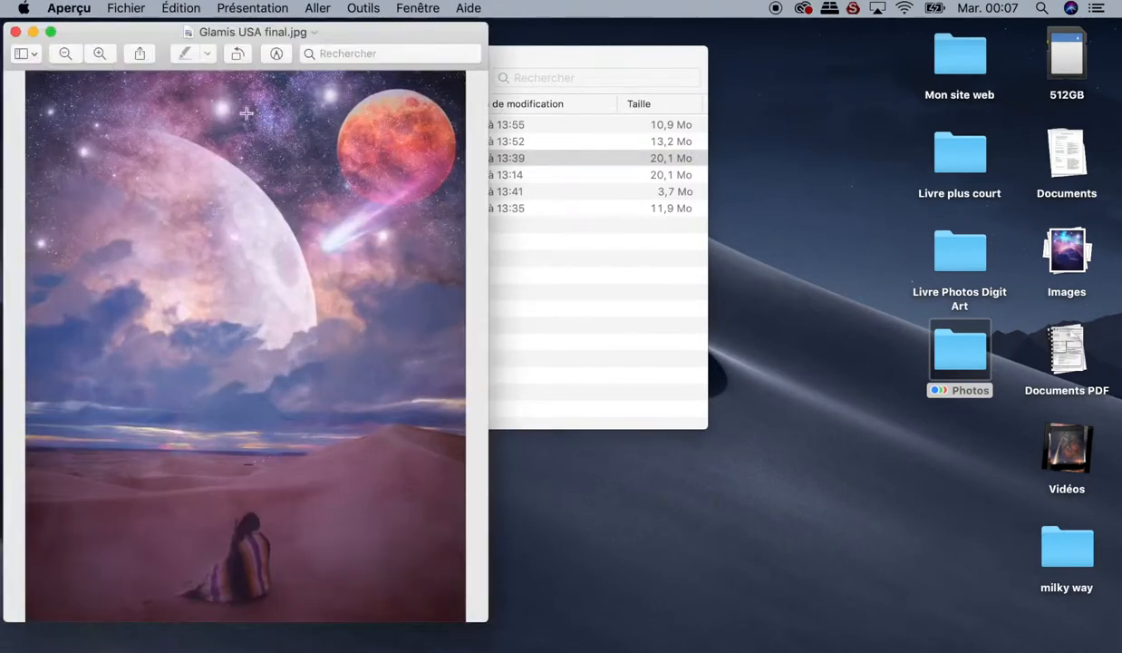
Step: View the finished Glamis USA image full screen and close both the image and the export folder window
left_click(51, 32)
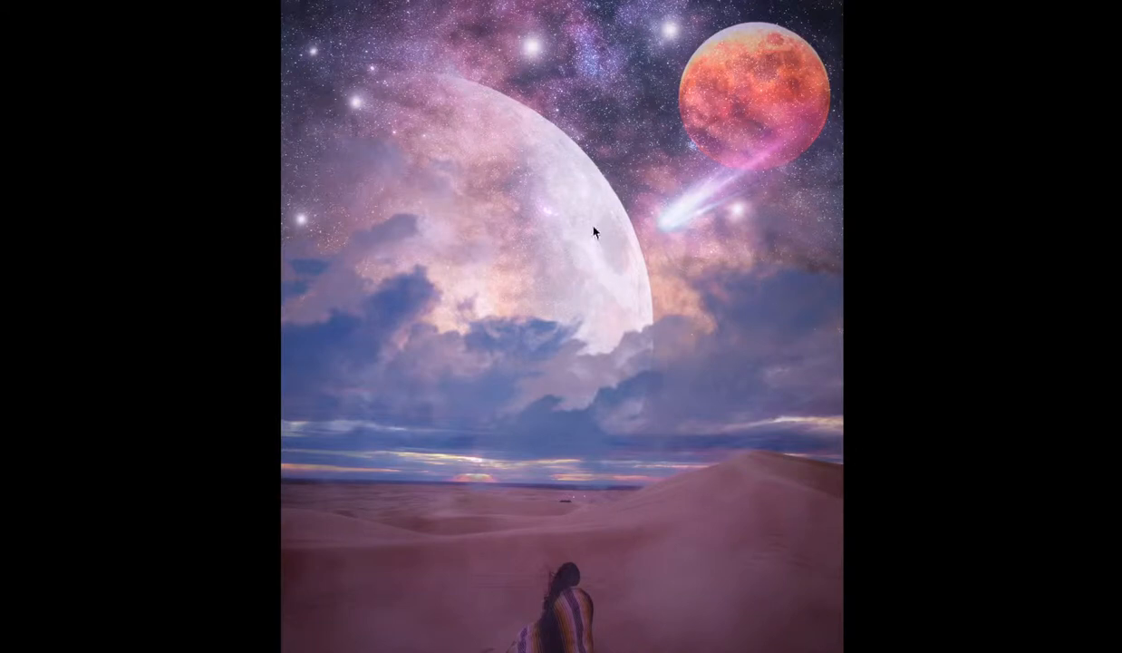
key("Escape")
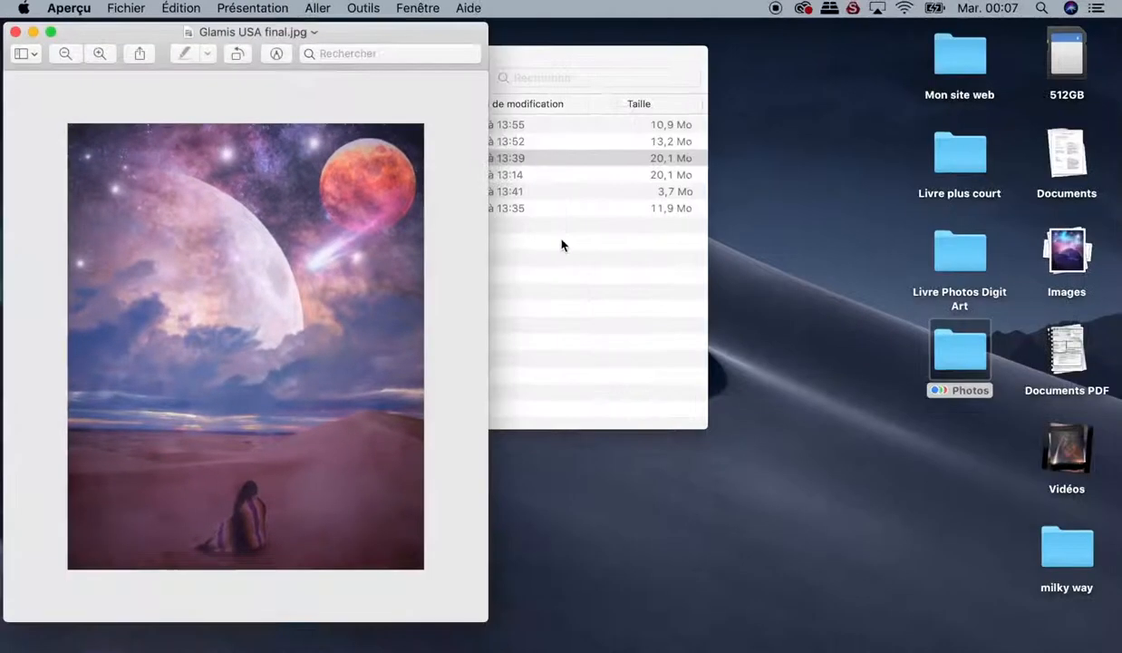
left_click(14, 32)
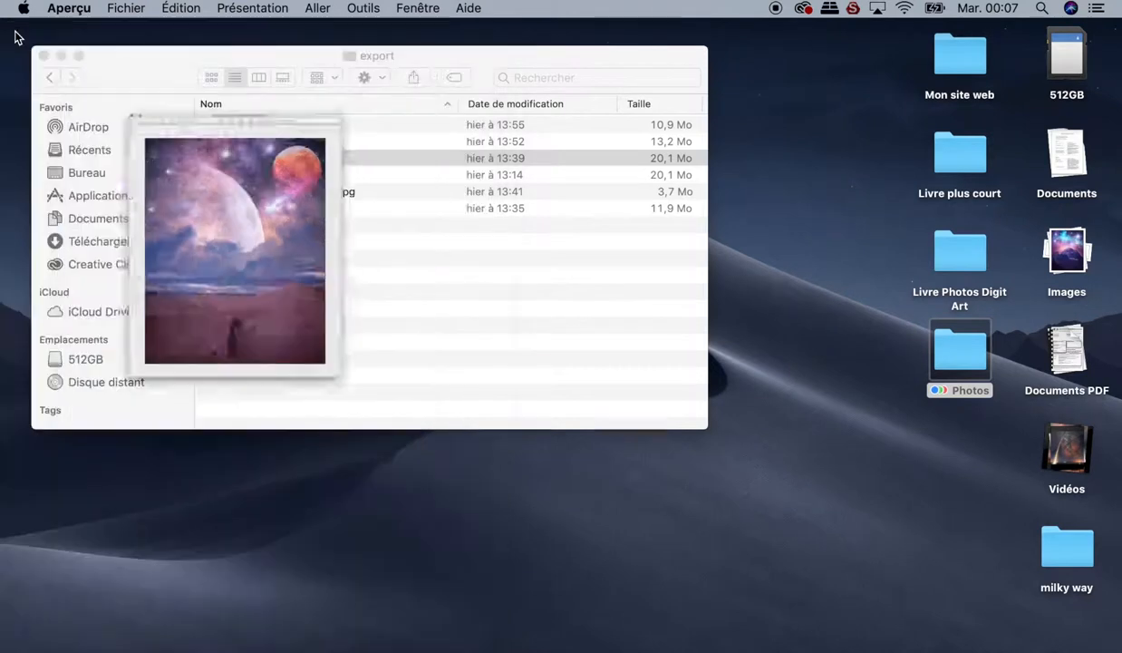
left_click(42, 55)
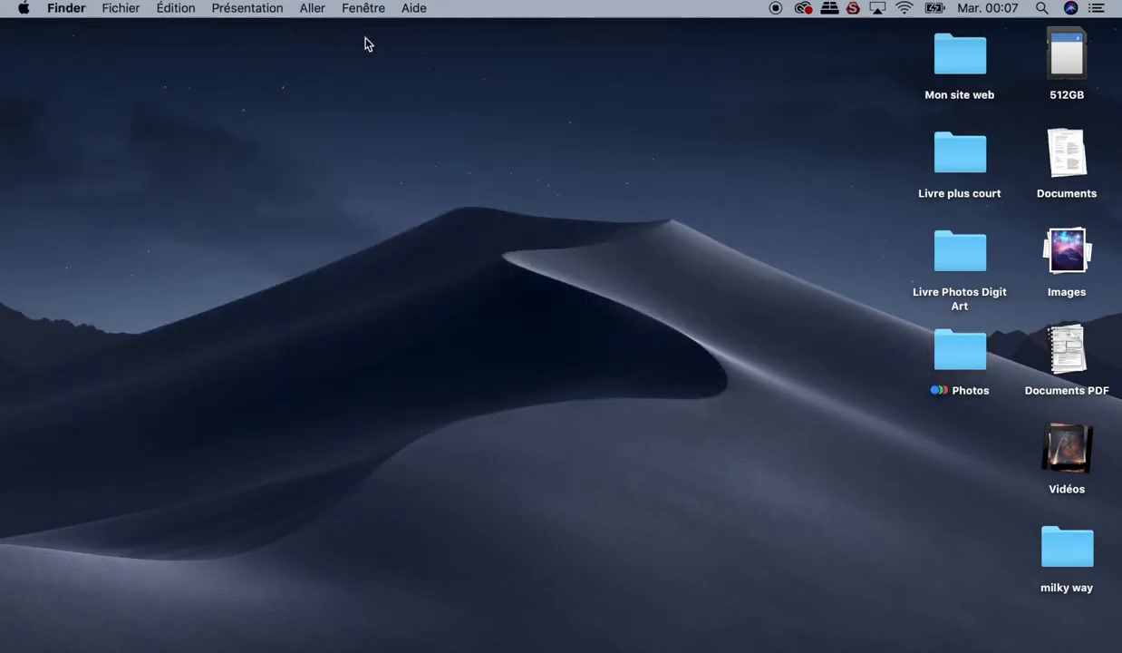
Step: Open the Téléchargements folder and preview the desert photo ending in 194141-unsplash.jpg, closing the preview when done
left_click(307, 8)
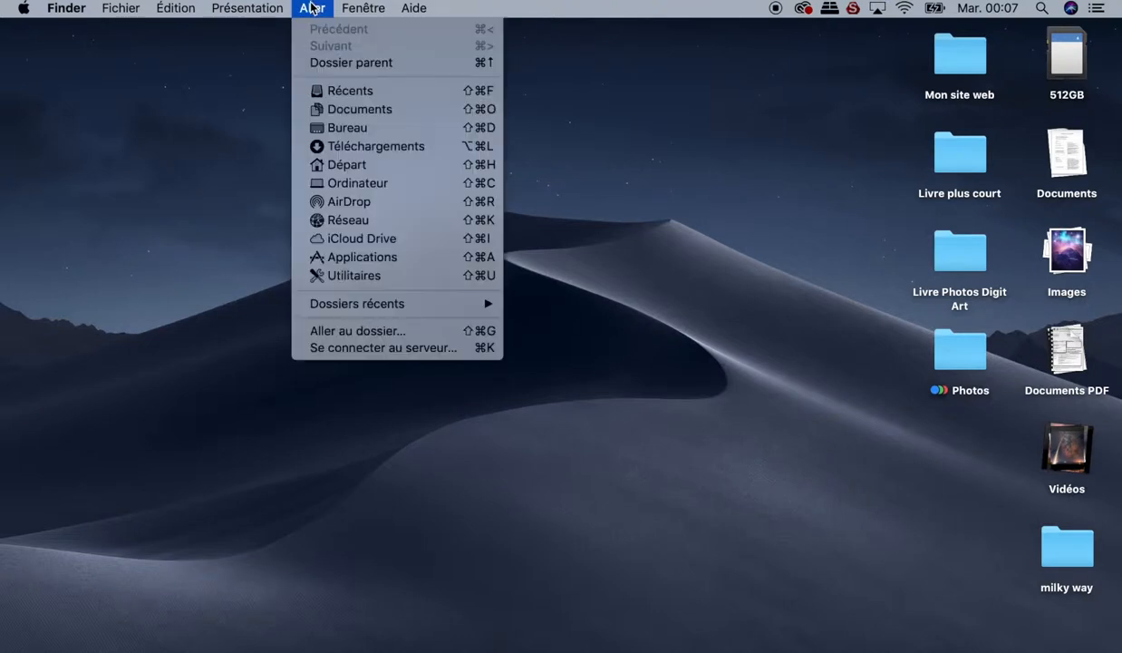
left_click(409, 155)
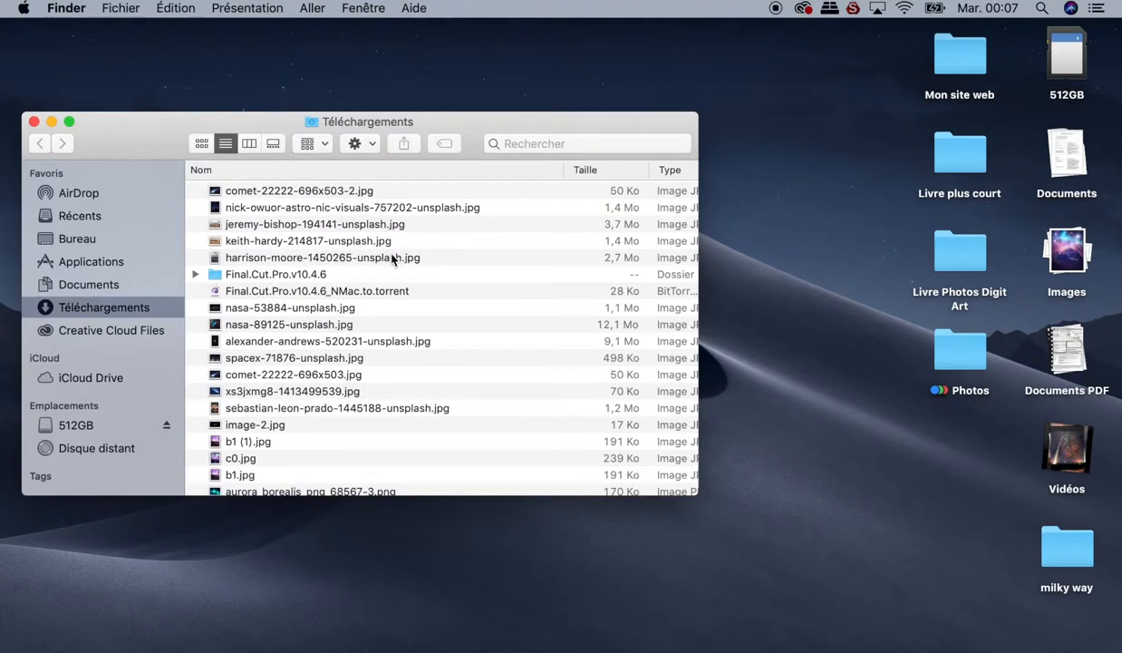
double_click(309, 226)
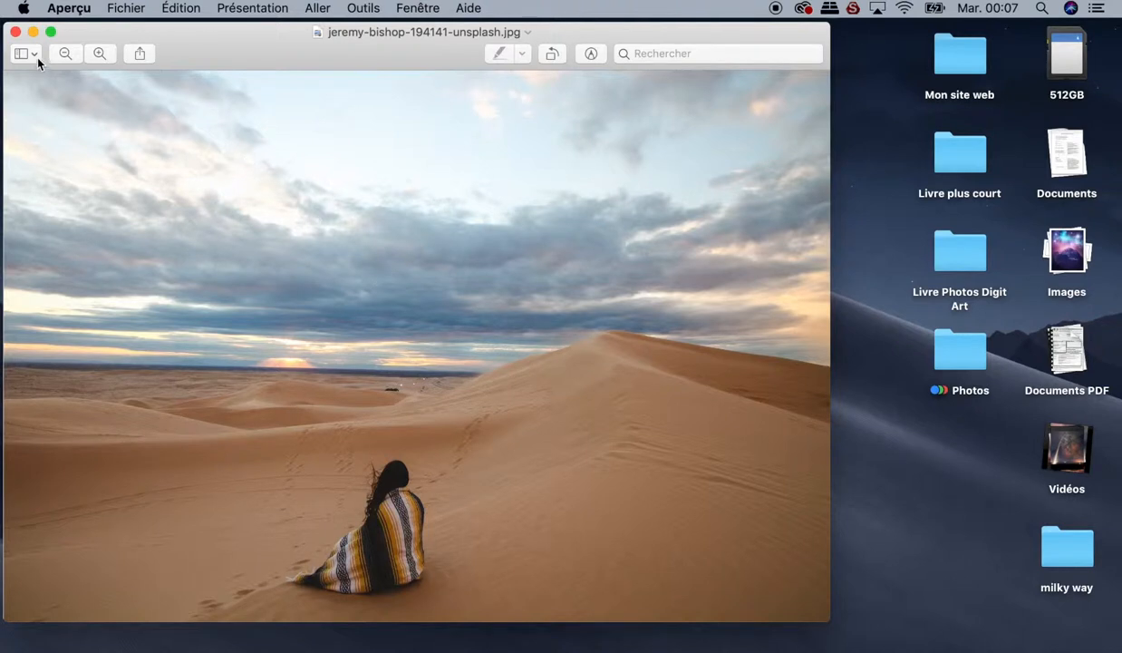
left_click(16, 32)
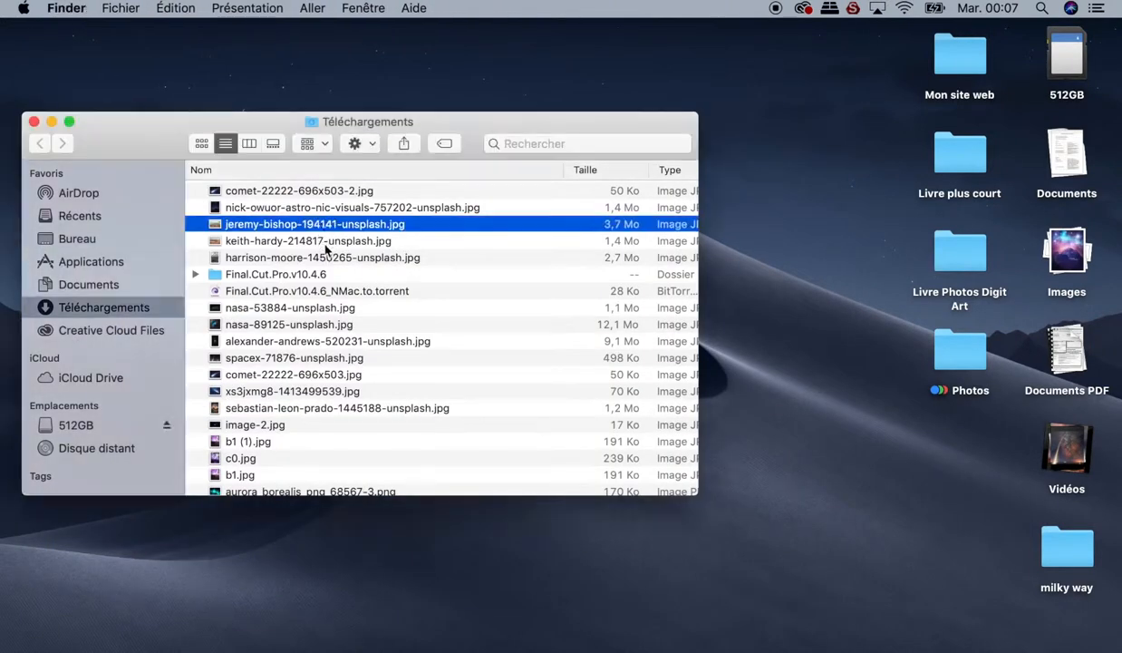
Step: Open the desert photo from Téléchargements in Photoshop, keeping its embedded colour profile, and show the whole image at 25%
left_click_drag(339, 223, 706, 652)
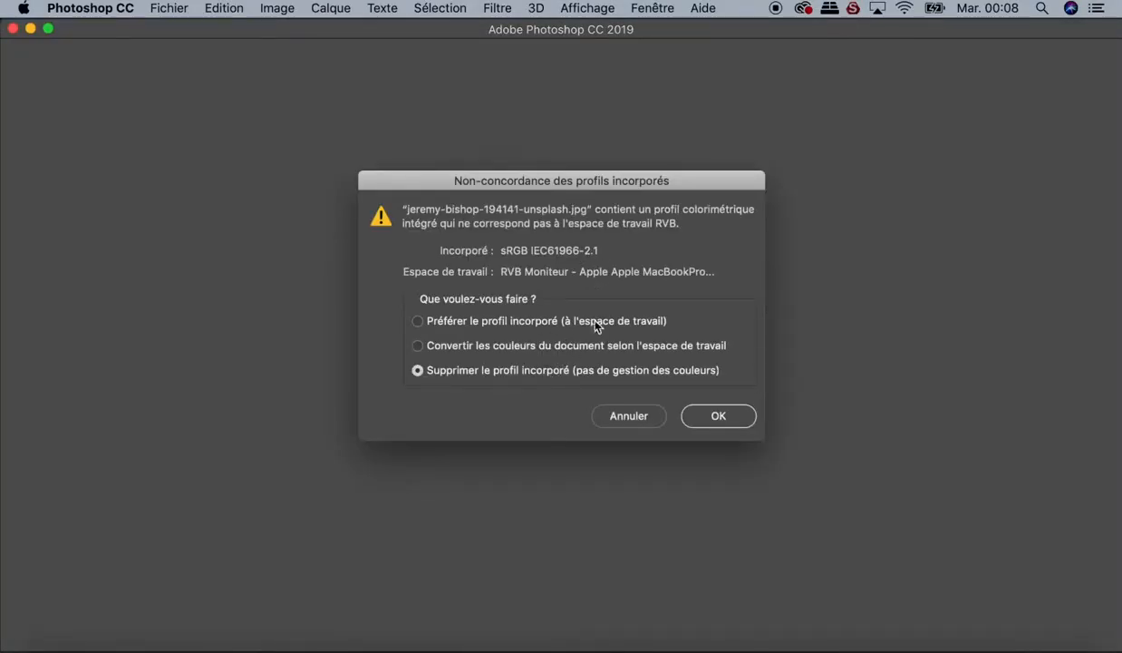
left_click(446, 325)
left_click(716, 416)
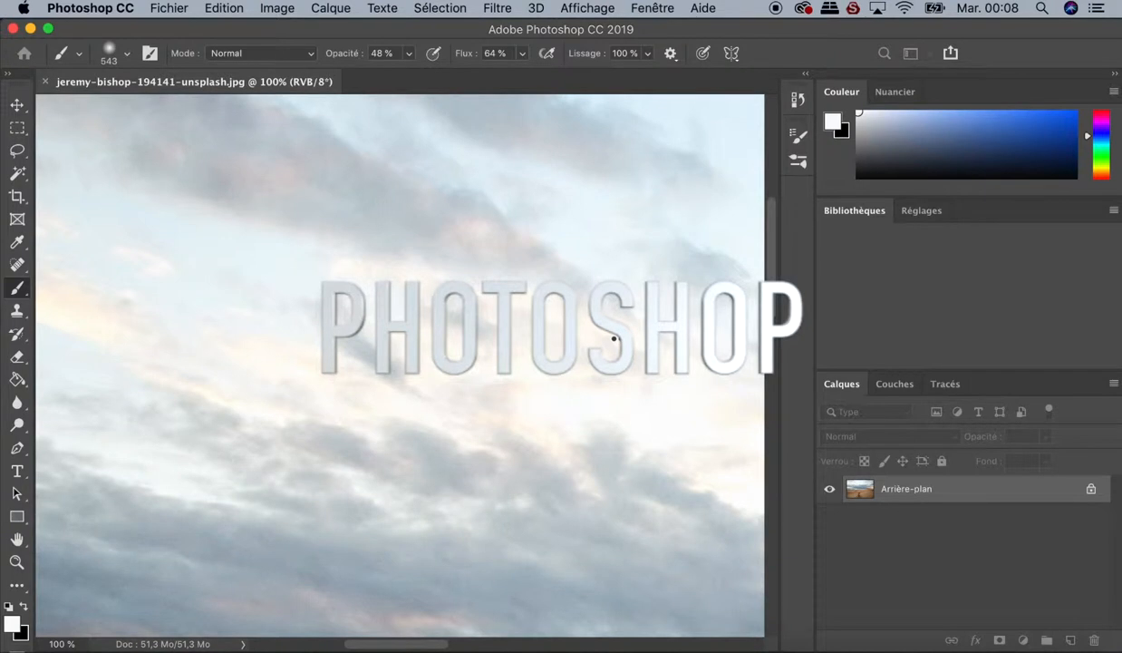
key("super+minus")
key("super+minus")
key("super+minus")
key("super+minus")
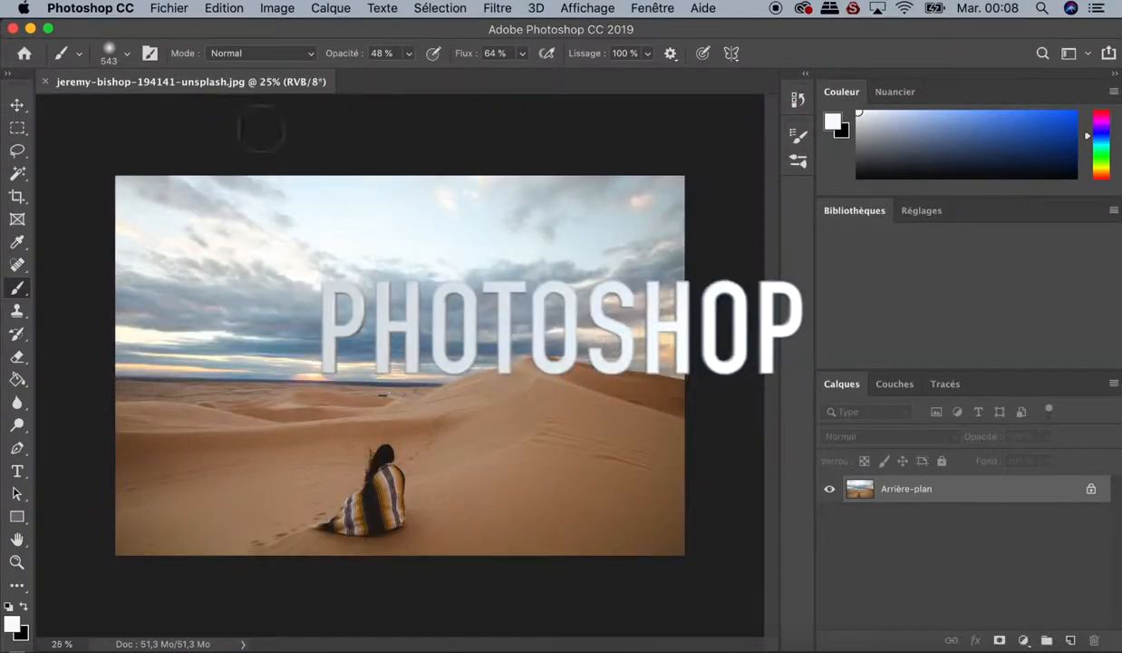
Step: Open the Milky Way photo 383844-unsplash.jpg from the desktop's milky way folder in Photoshop, keeping its embedded colour profile
left_click(31, 28)
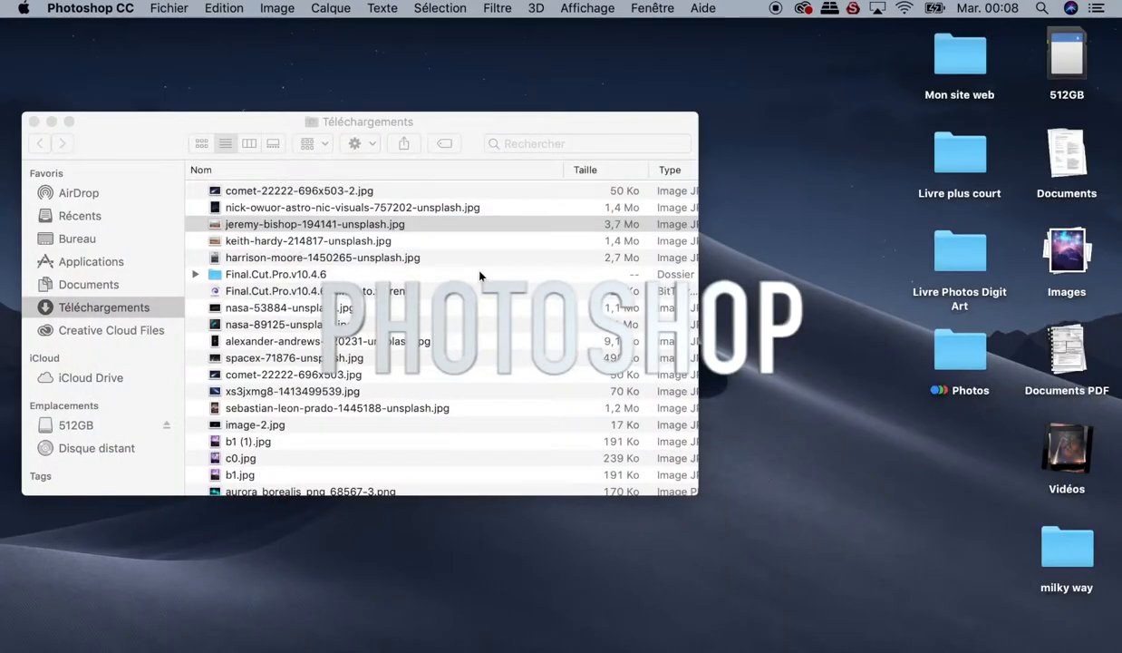
left_click(33, 121)
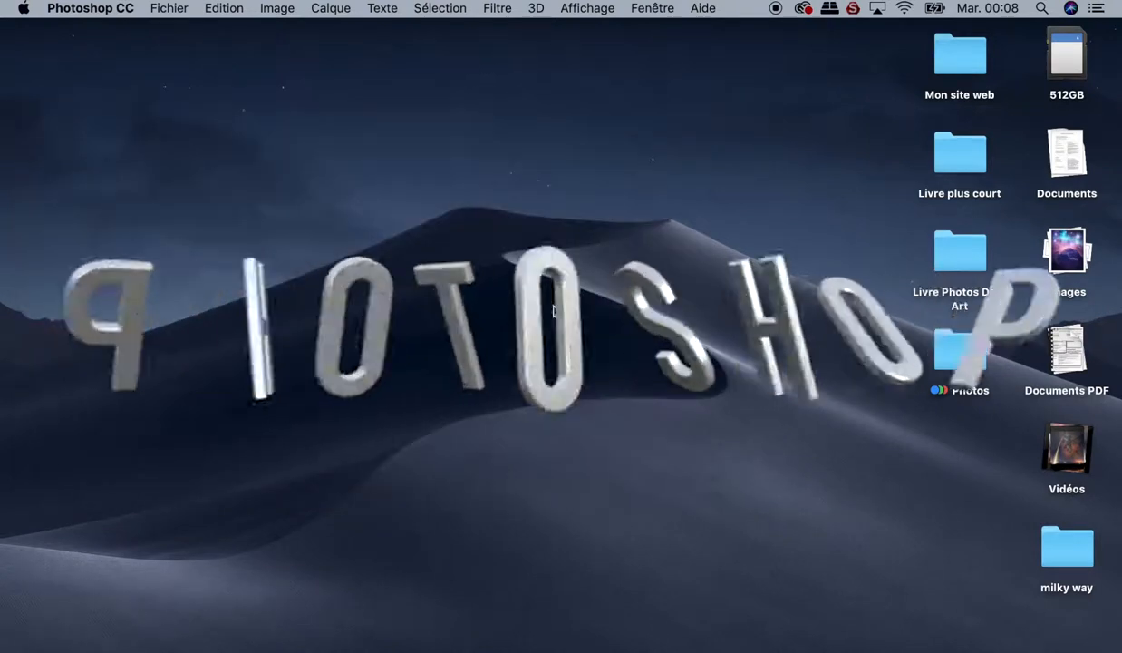
double_click(1070, 548)
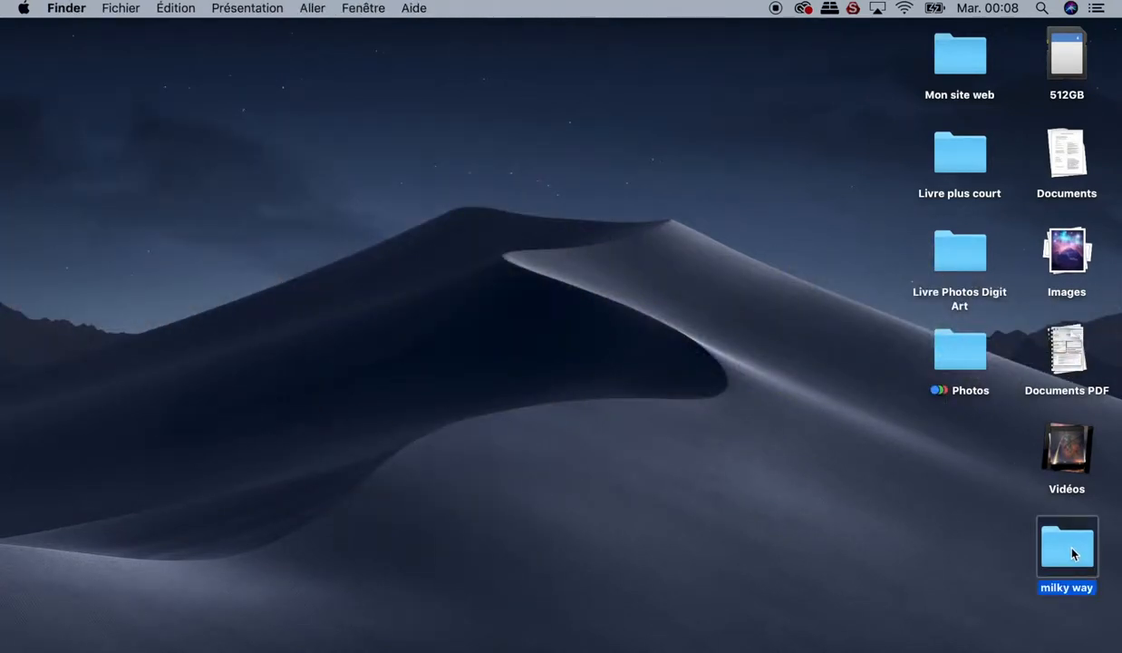
left_click_drag(693, 202, 694, 642)
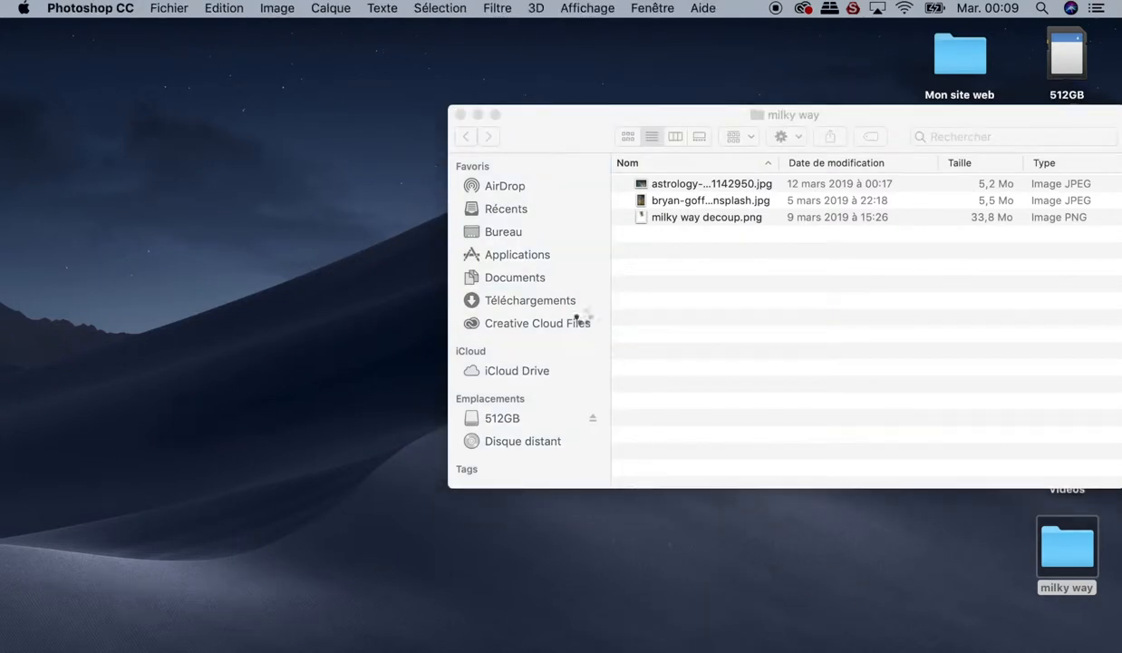
left_click(504, 322)
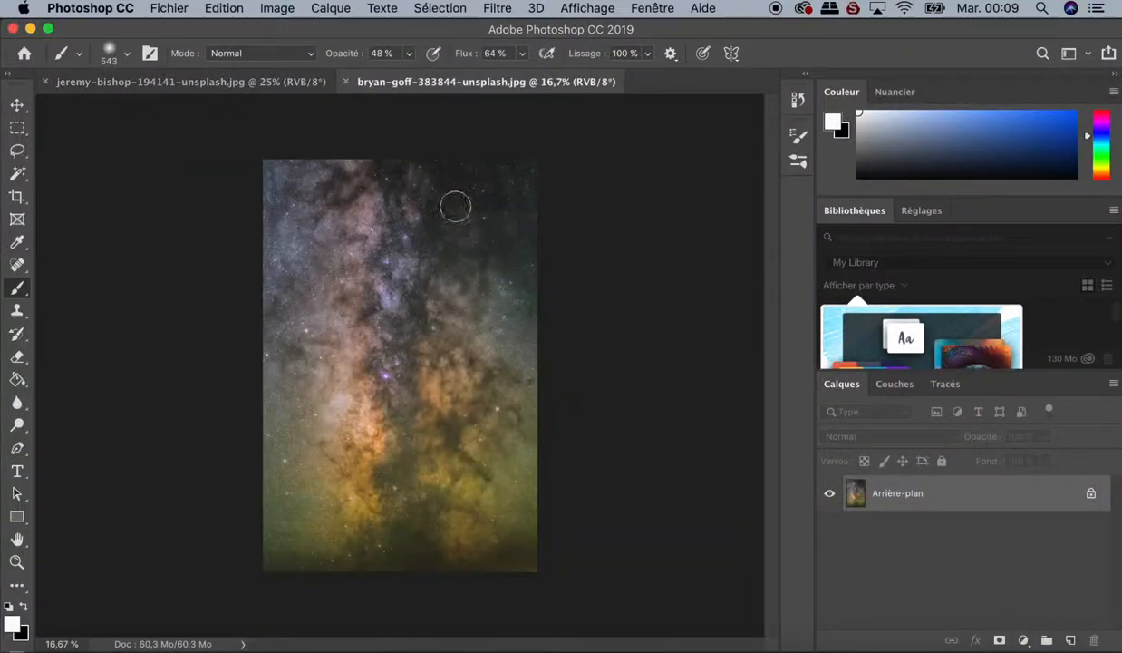
Step: Create a new document from the recent 5400 x 6750 px preset at 300 pixels per centimetre with a transparent background
left_click(186, 11)
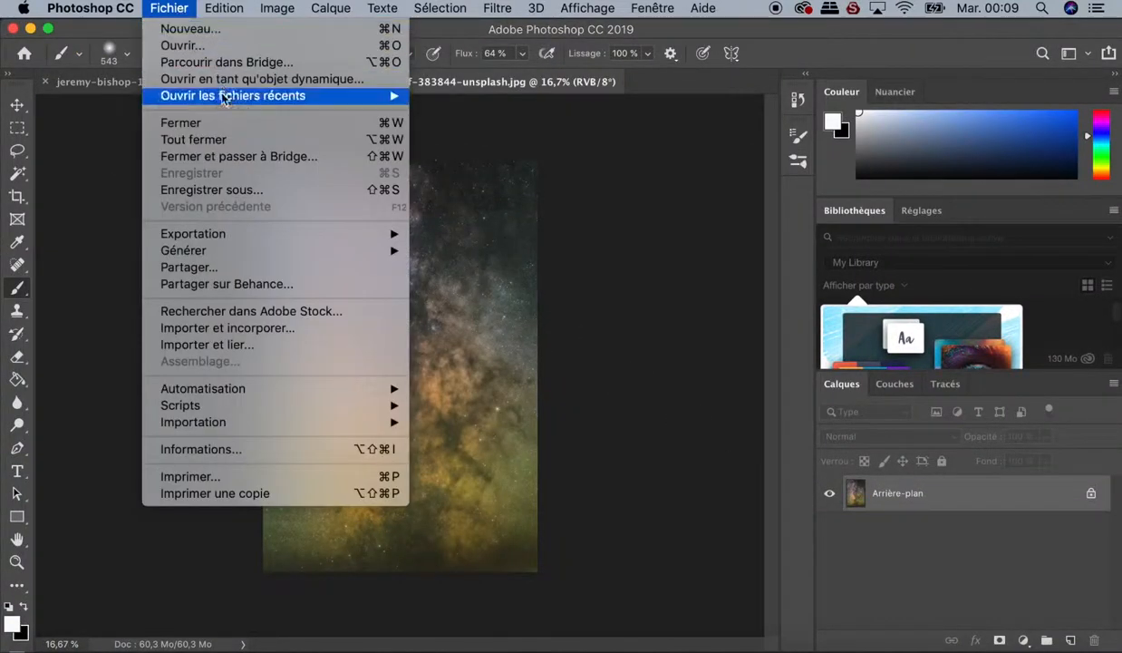
left_click(203, 32)
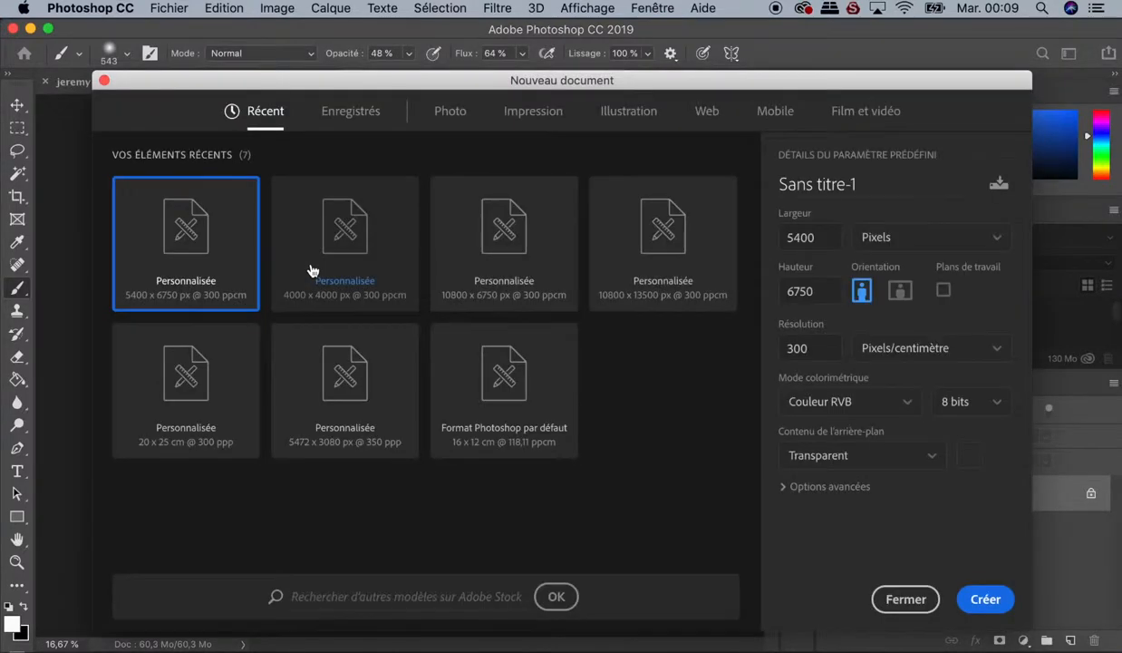
double_click(197, 243)
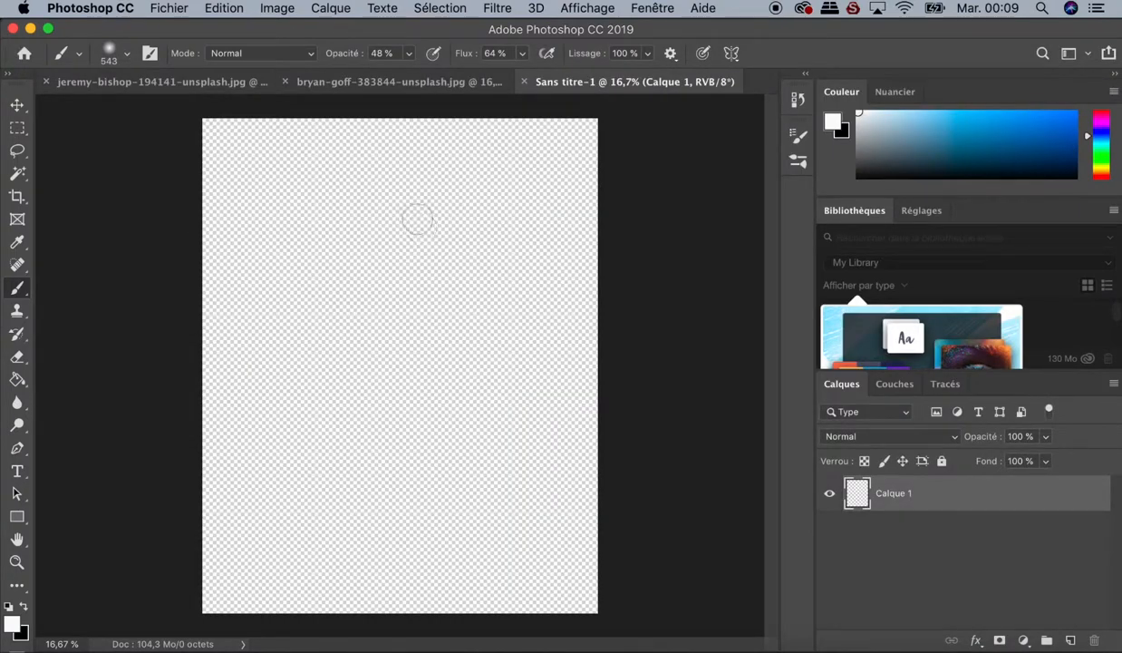
Step: Convert the Milky Way photo's colour profile to ProPhoto RGB
left_click(354, 82)
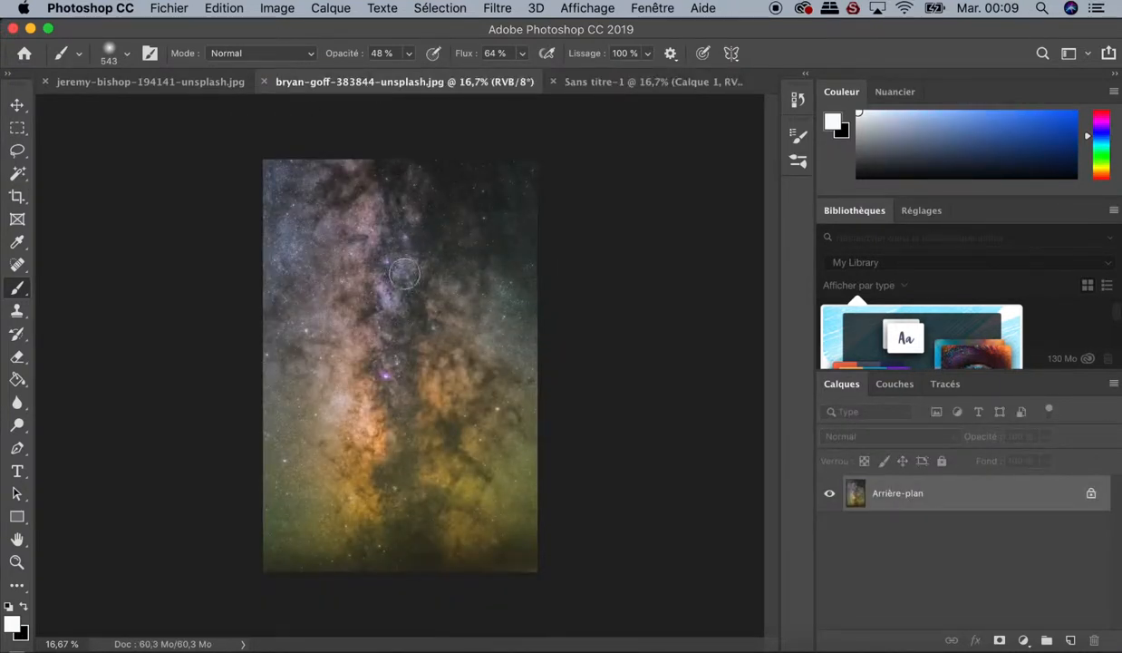
left_click(198, 83)
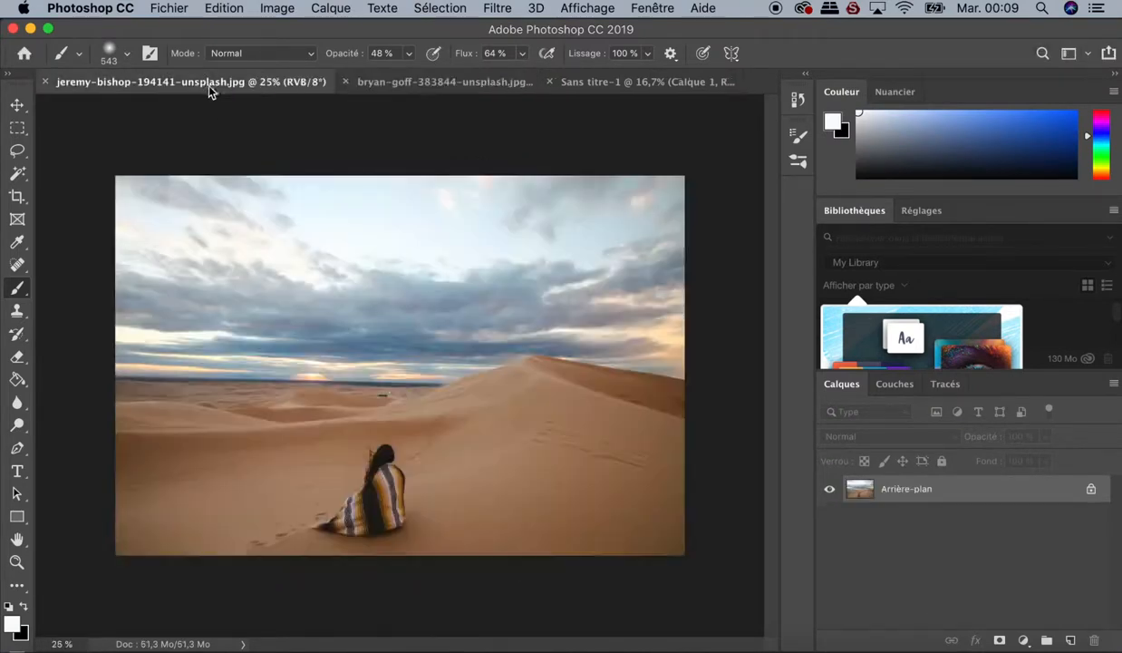
left_click(388, 81)
left_click(233, 14)
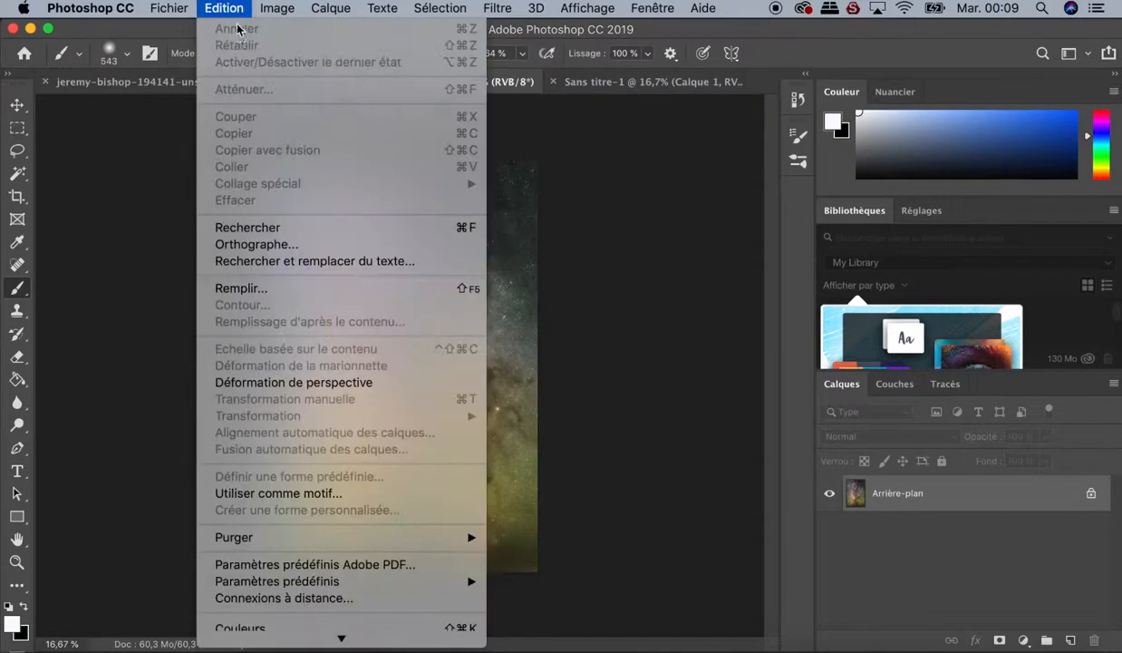
scroll(371, 551, "down", 5)
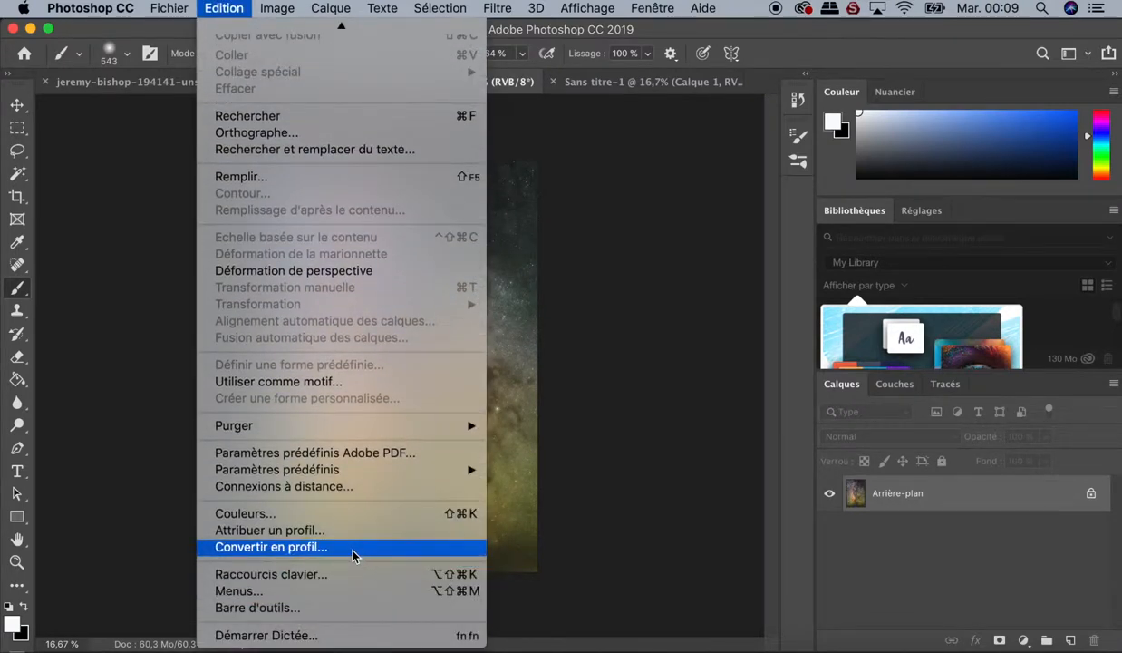
left_click(353, 547)
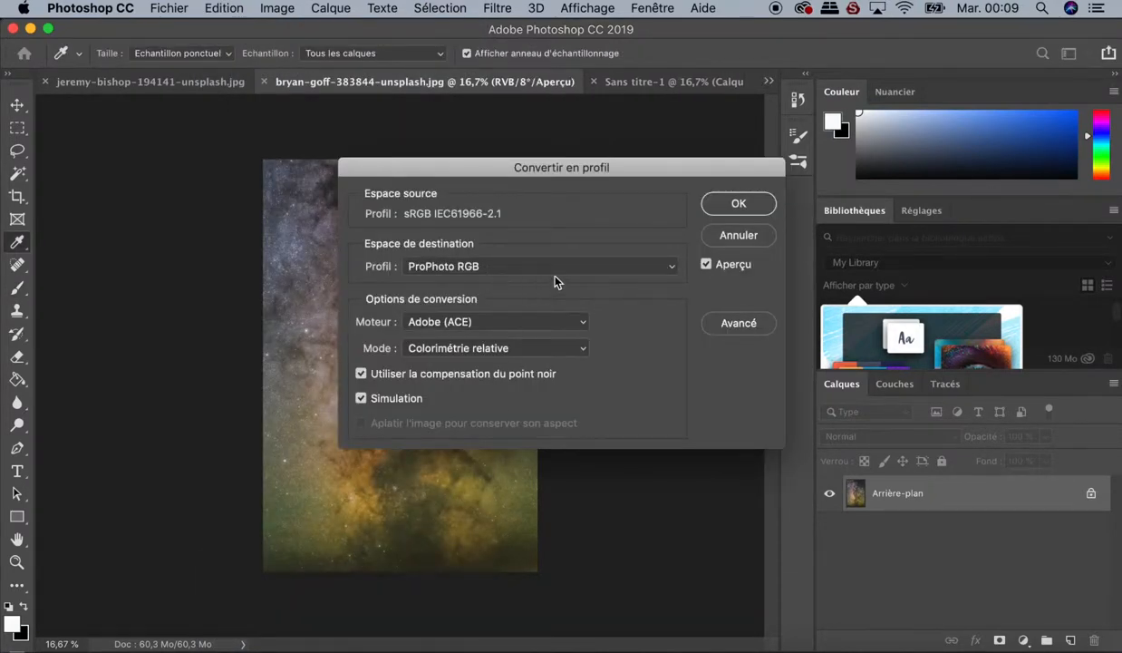
left_click(741, 205)
key("b")
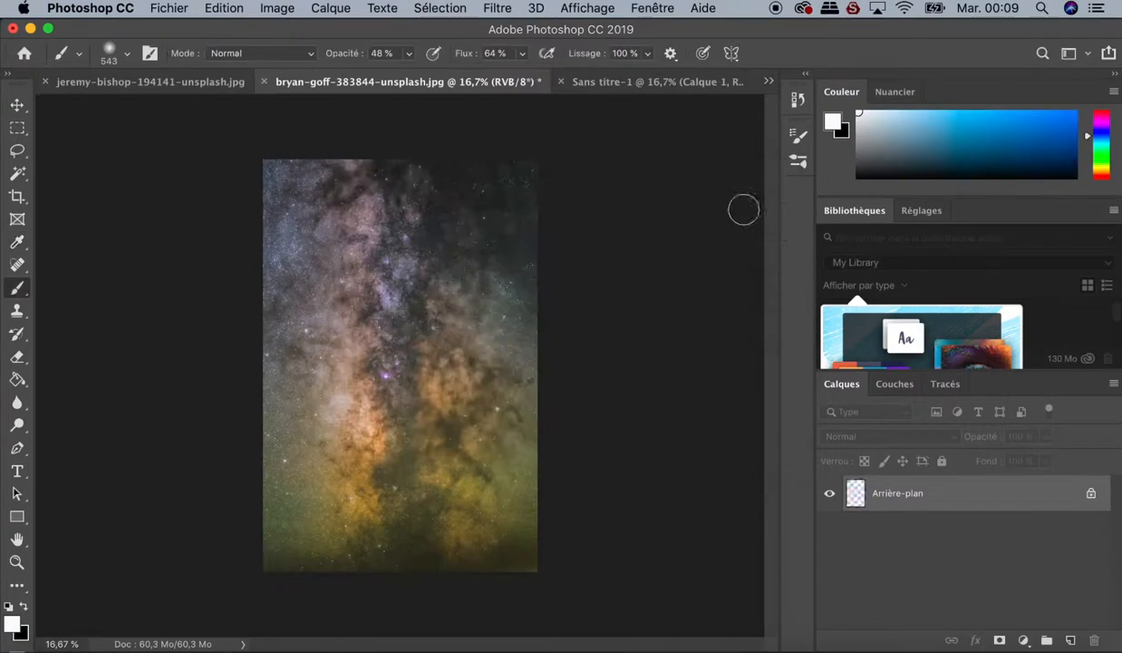
Step: Convert the desert photo's colour profile to ProPhoto RGB
left_click(148, 86)
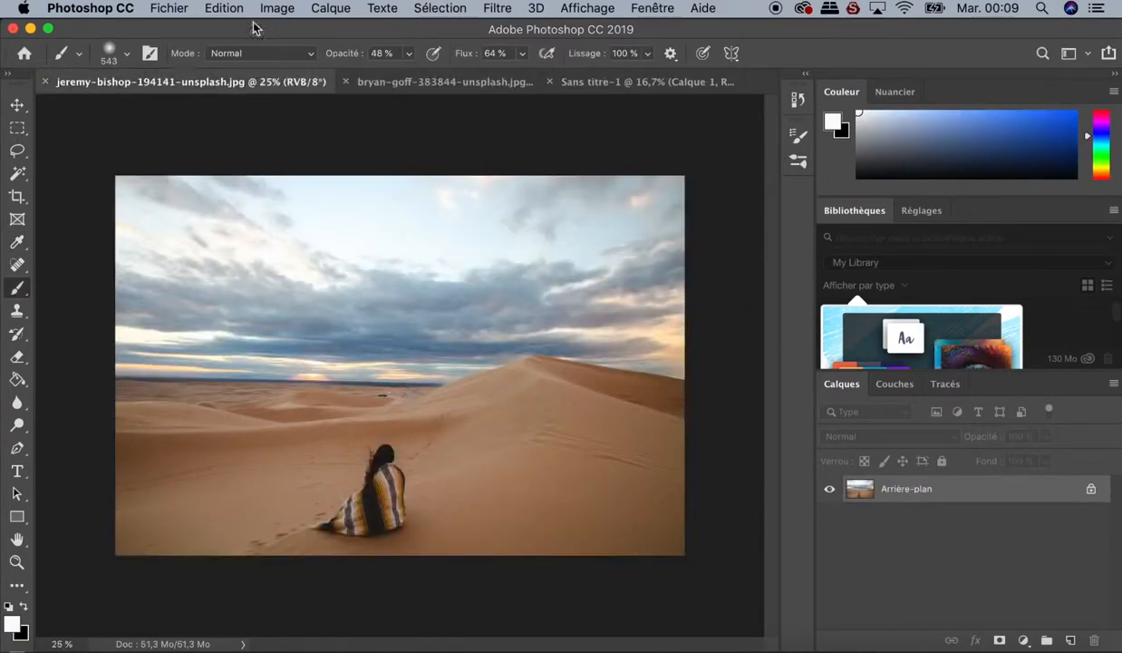
left_click(227, 9)
mouse_move(354, 640)
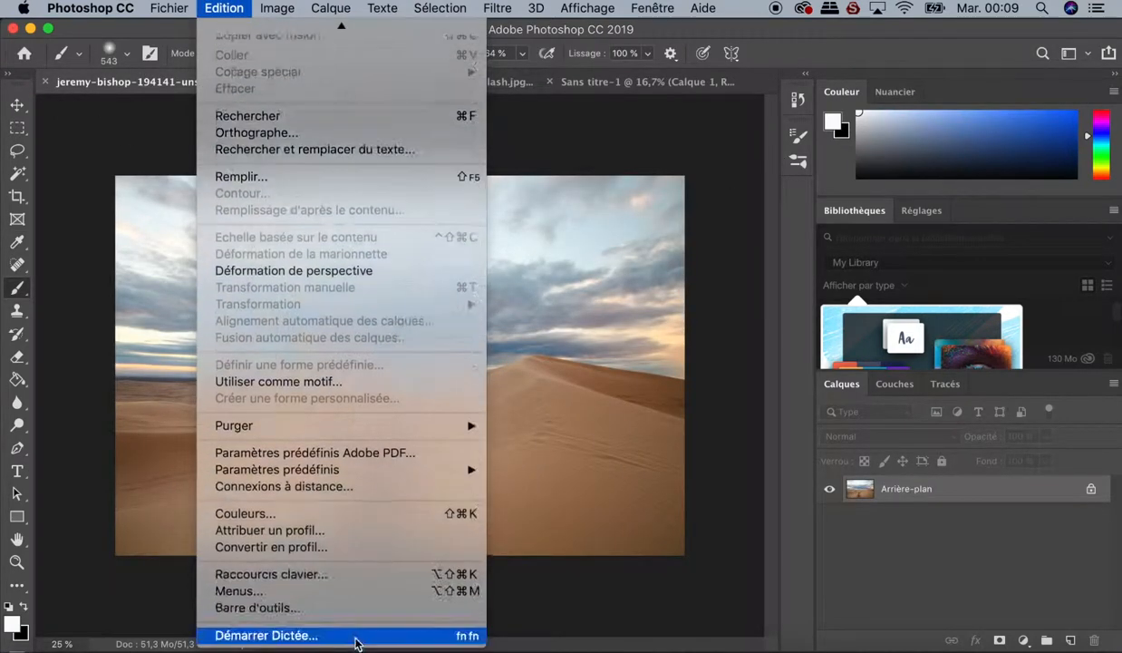
left_click(338, 550)
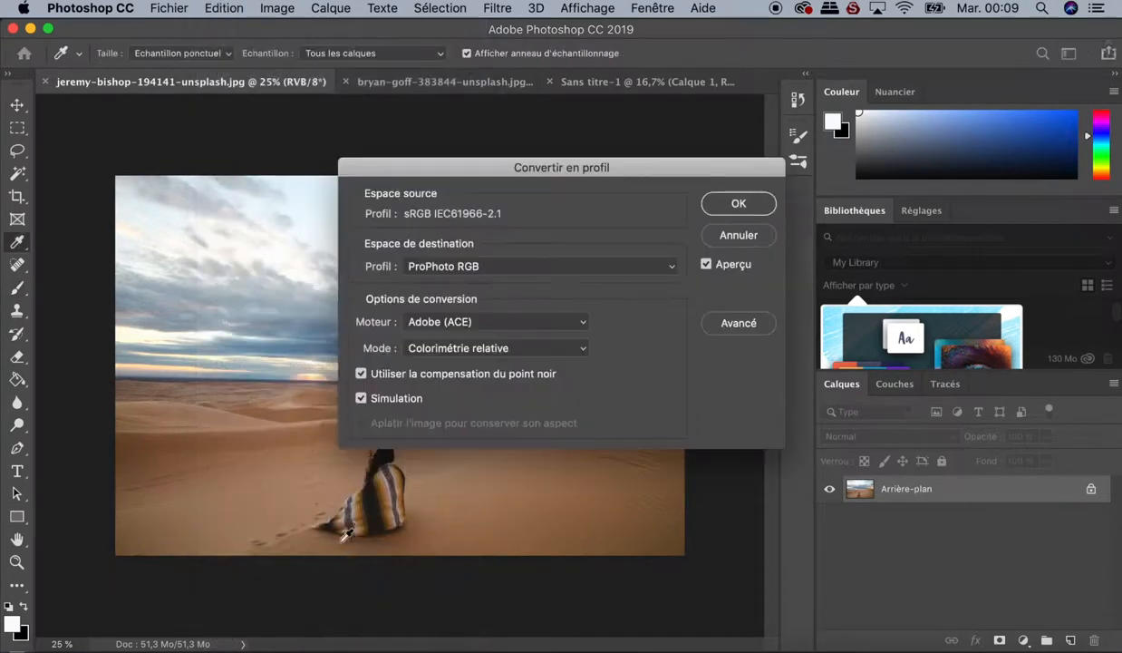
left_click(736, 206)
key("b")
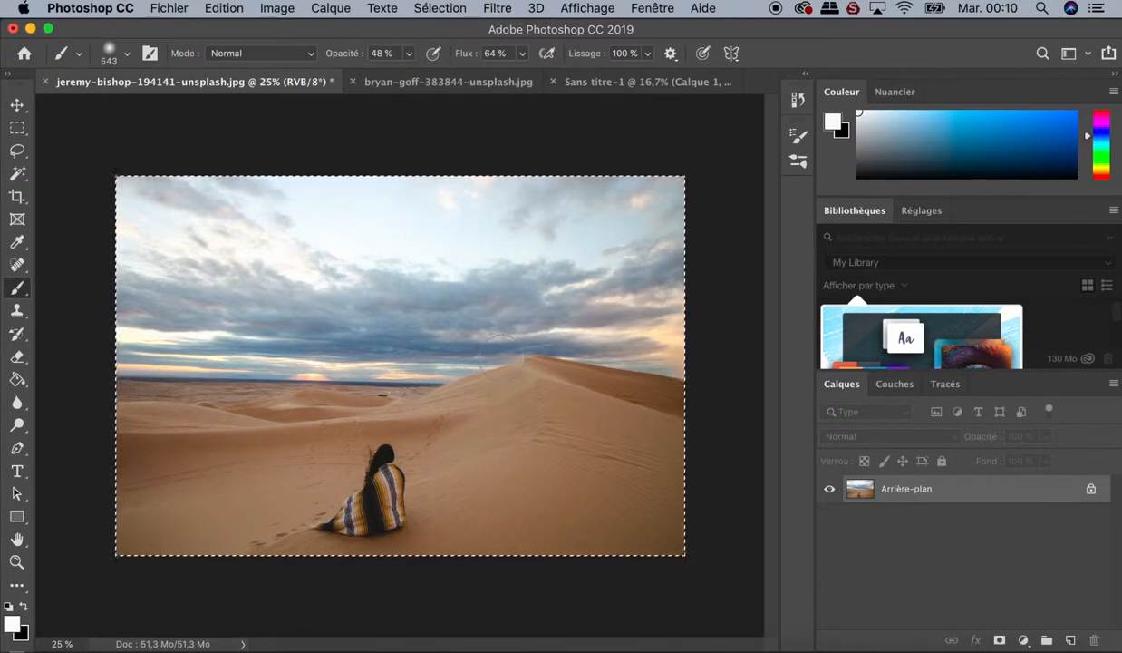
Step: Copy the entire desert photo and paste it into the blank Sans titre-1 document
key("super+c")
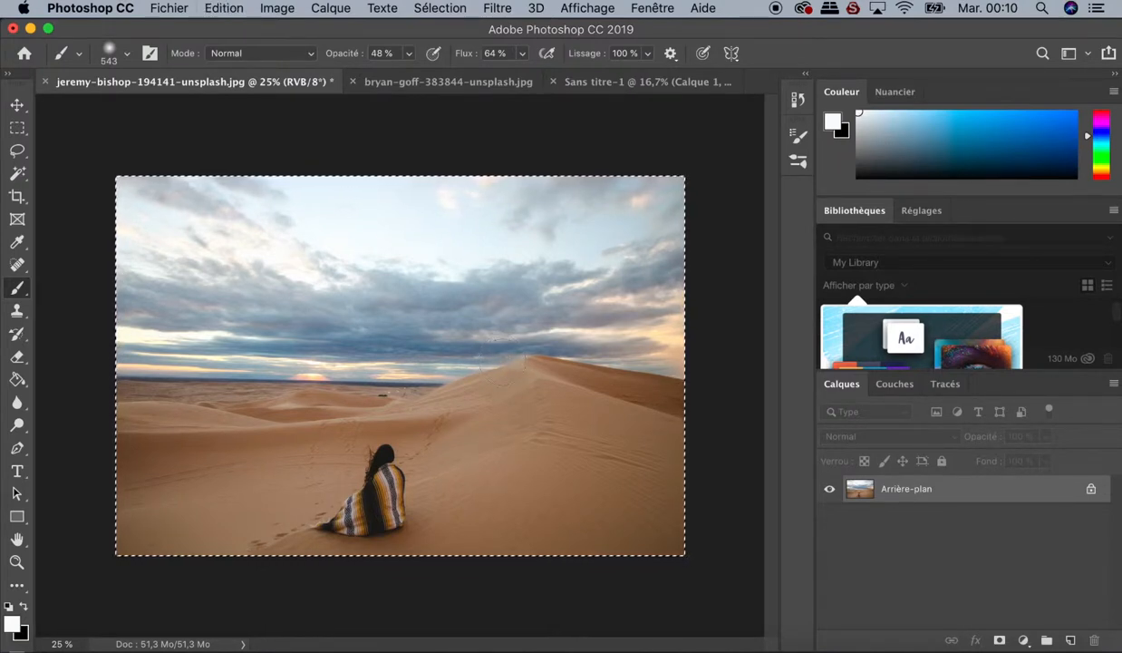
left_click(626, 83)
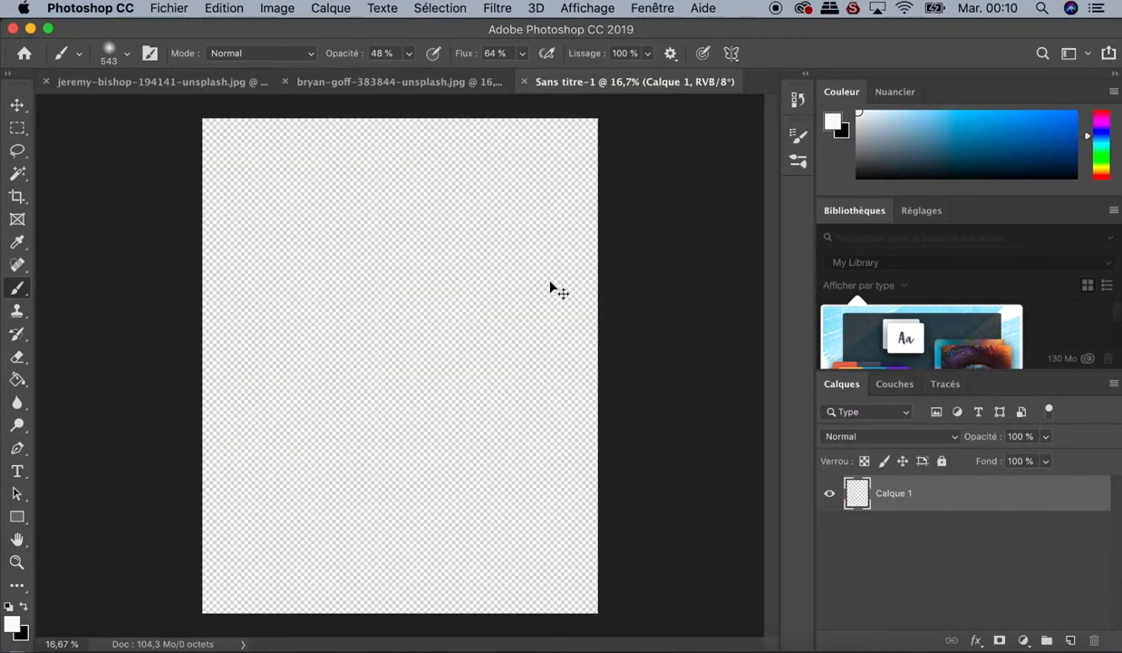
key("super+v")
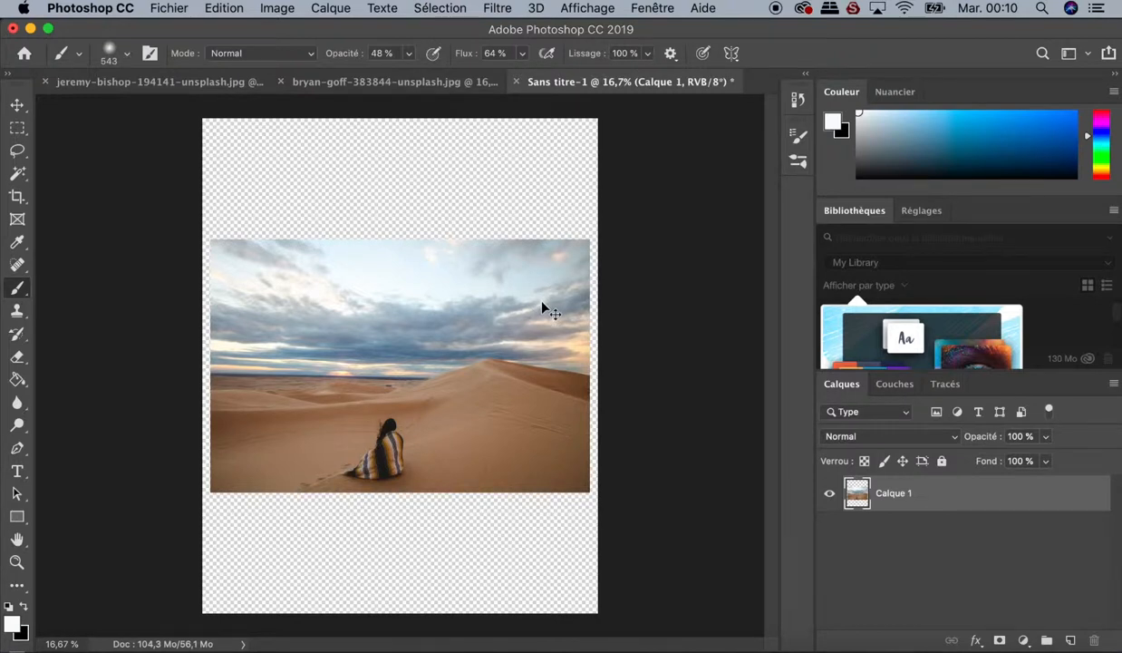
Step: Scale the desert layer proportionally to about 149% and place it along the canvas's bottom edge, with the seated figure near the centre
key("super+t")
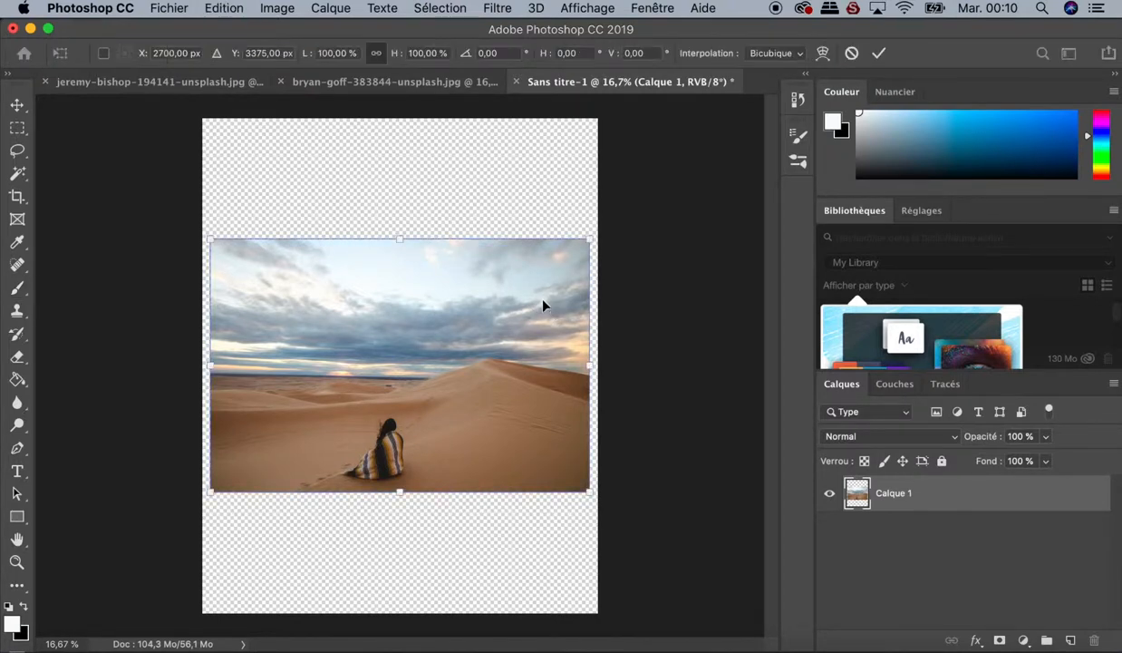
left_click_drag(444, 326, 446, 433)
left_click_drag(402, 361, 402, 235)
left_click_drag(418, 369, 433, 359)
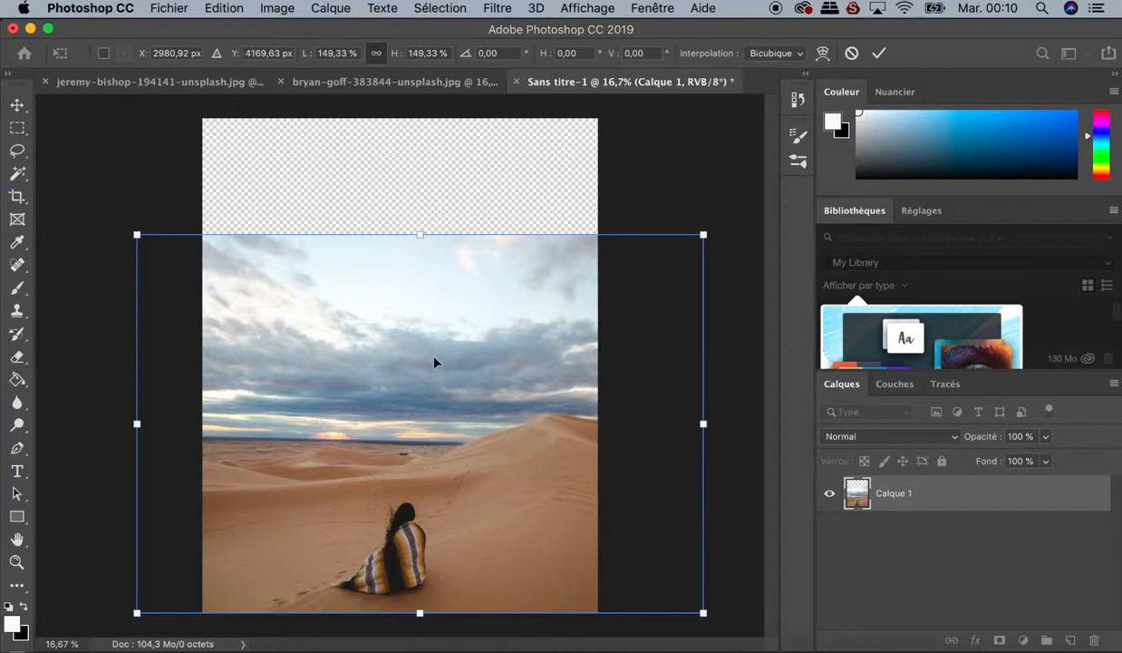
key("Return")
key("b")
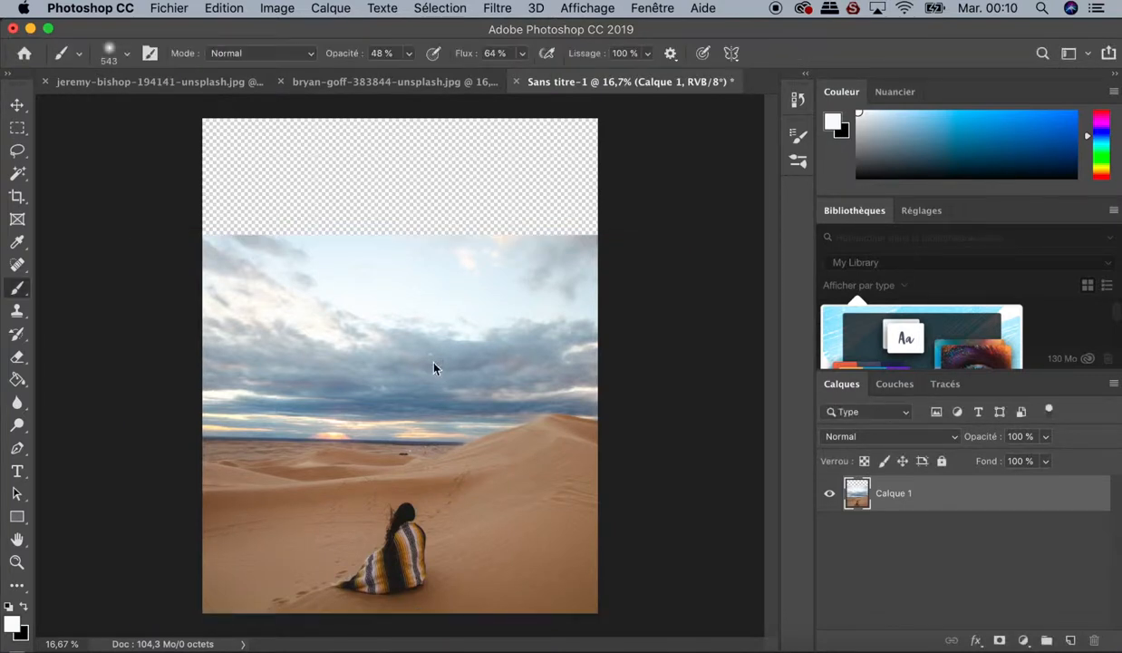
Step: Copy the entire Milky Way photo and paste it above the desert layer in the Sans titre-1 document
left_click(382, 82)
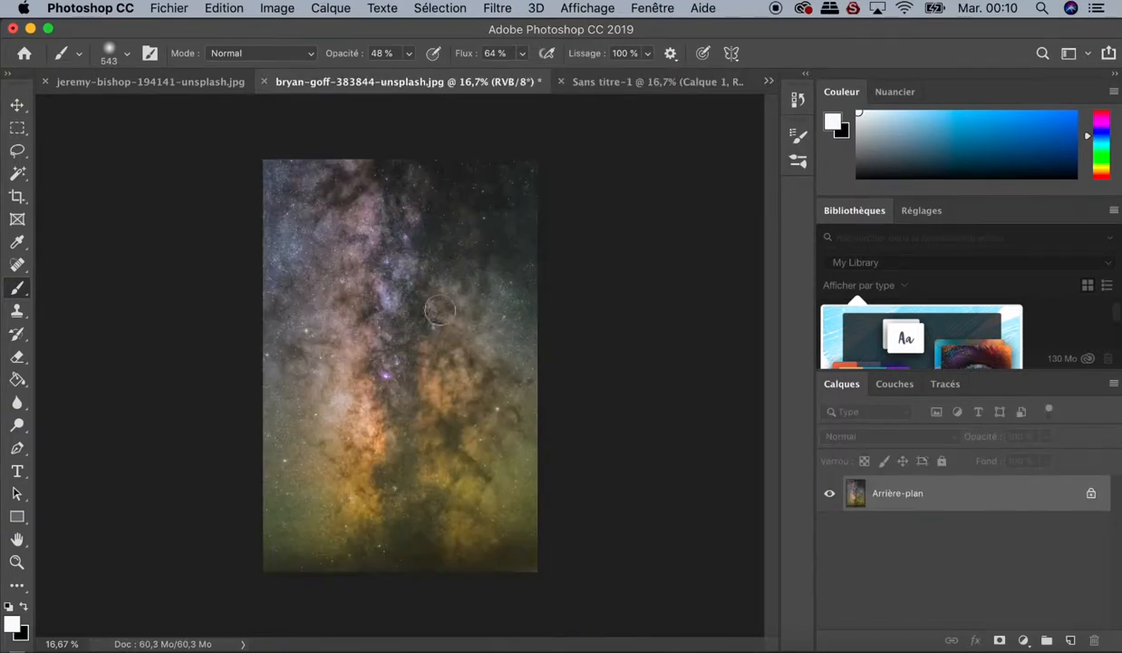
key("super+a")
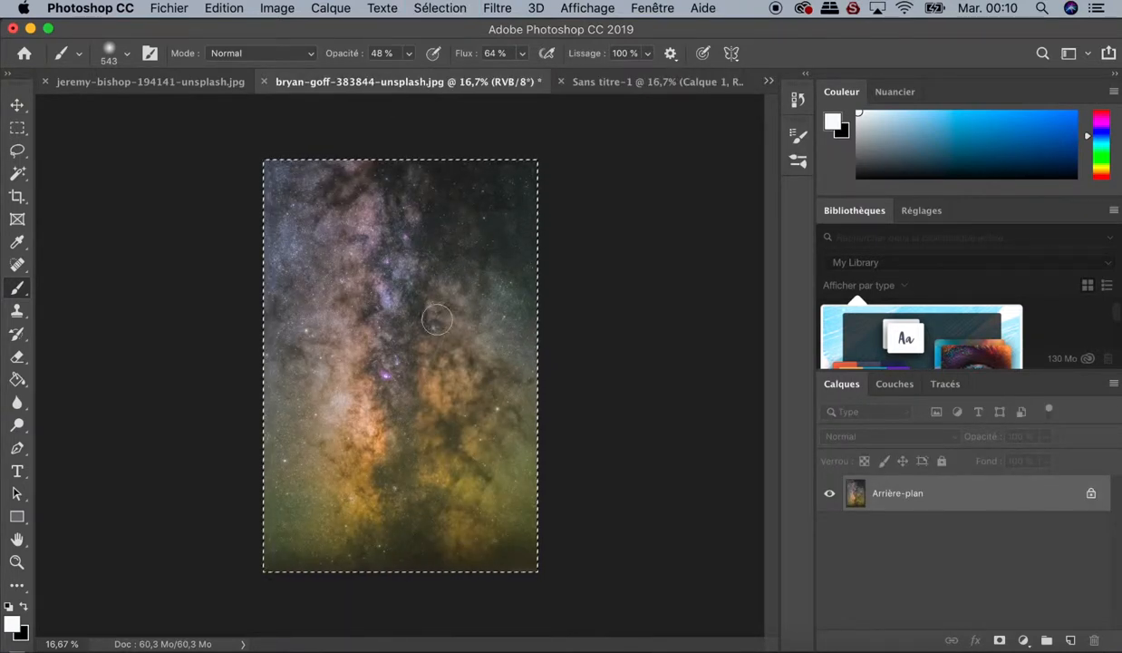
key("super+c")
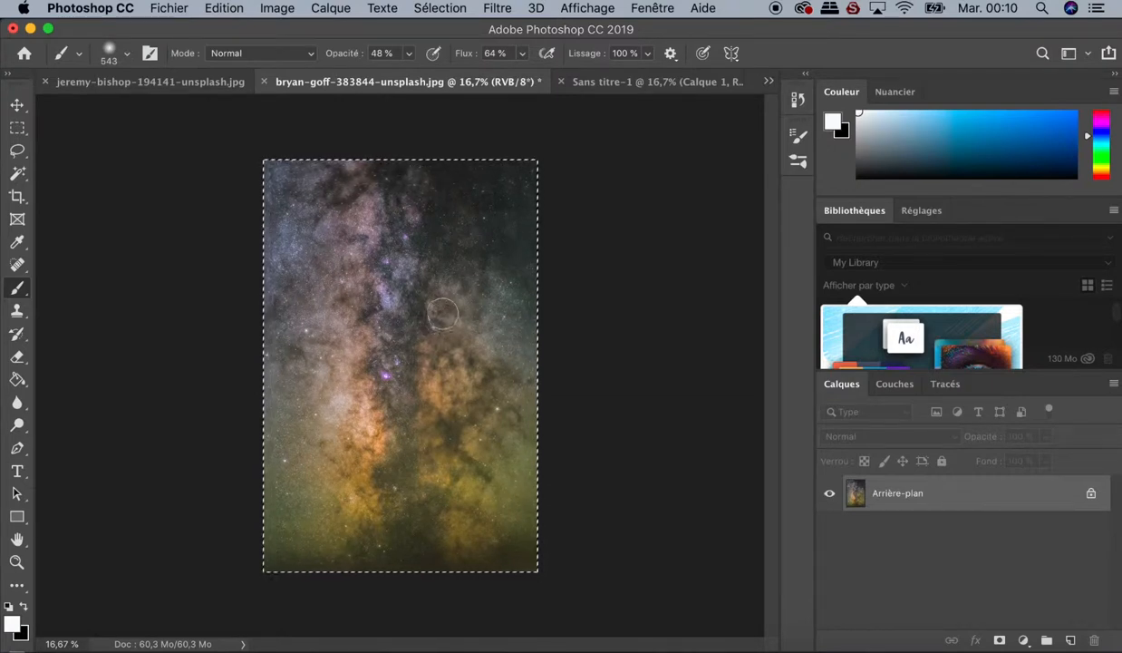
left_click(647, 87)
key("super+v")
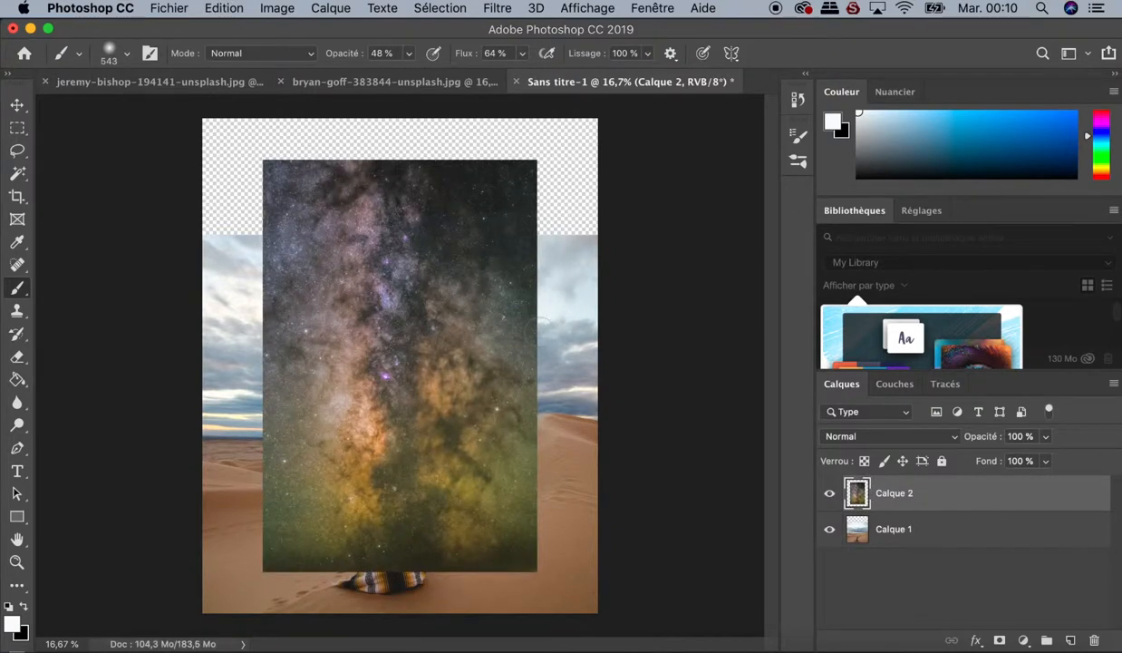
Step: Rotate the Milky Way layer about 7.3° and stretch it to about 181% width and 140% height, covering the sky
scroll(527, 337, "down", 4)
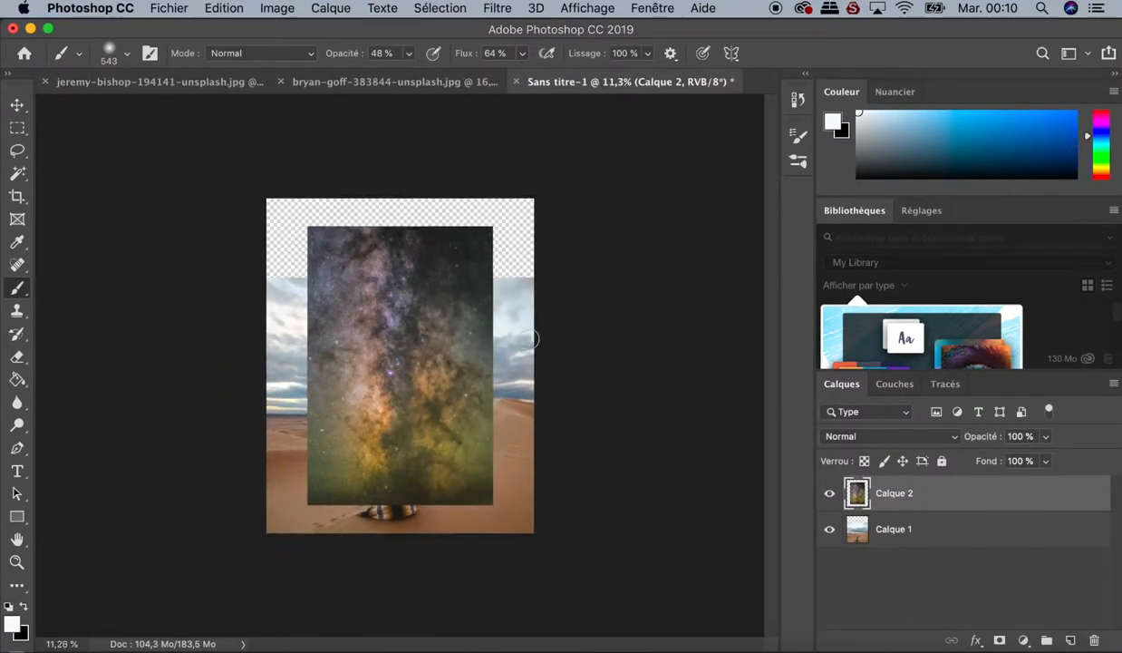
key("super+t")
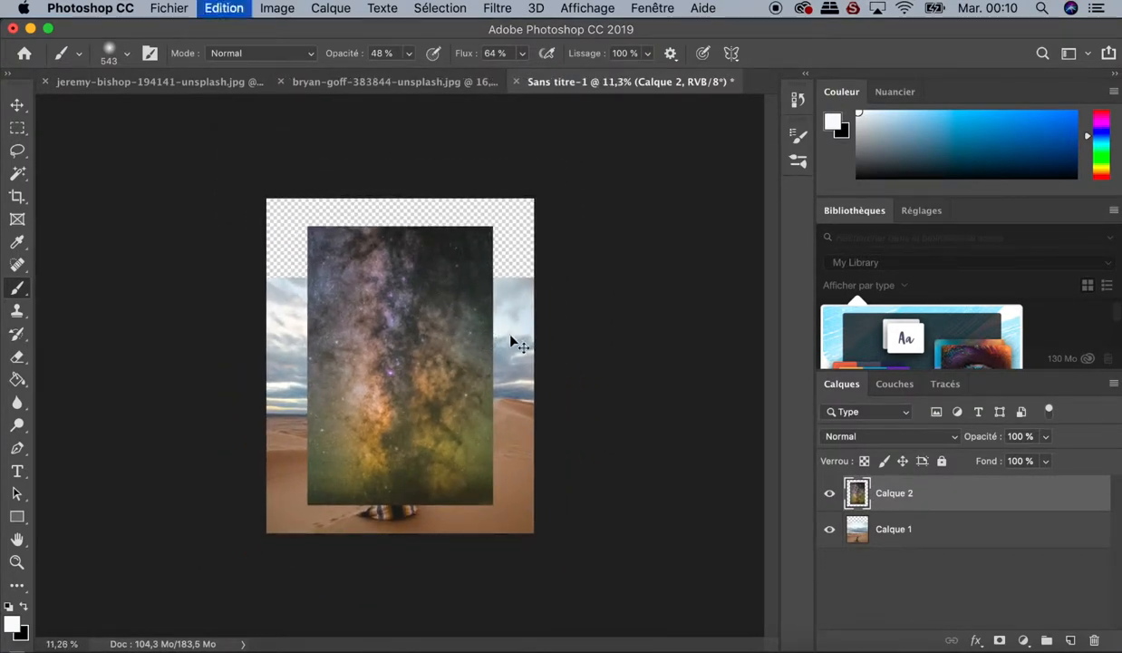
mouse_move(398, 518)
left_mouse_down()
mouse_move(408, 501)
mouse_move(383, 502)
mouse_move(399, 501)
left_mouse_up()
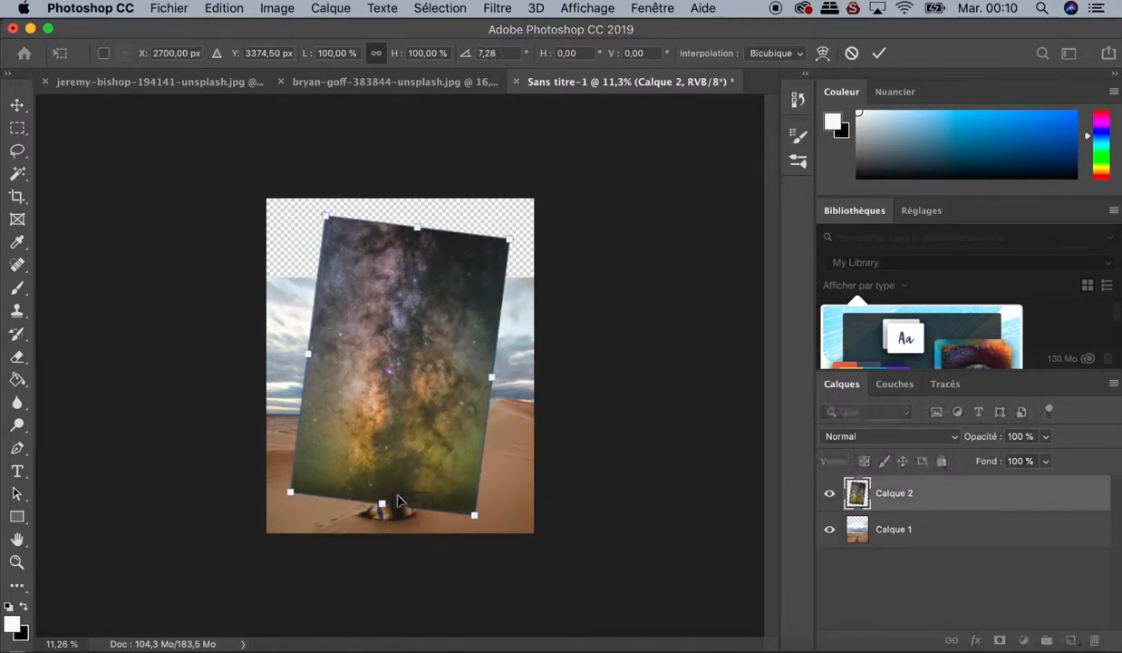
left_click_drag(416, 227, 427, 146)
left_click_drag(288, 309, 234, 303)
left_click_drag(524, 341, 561, 347)
left_click_drag(379, 499, 373, 528)
left_click_drag(398, 420, 406, 410)
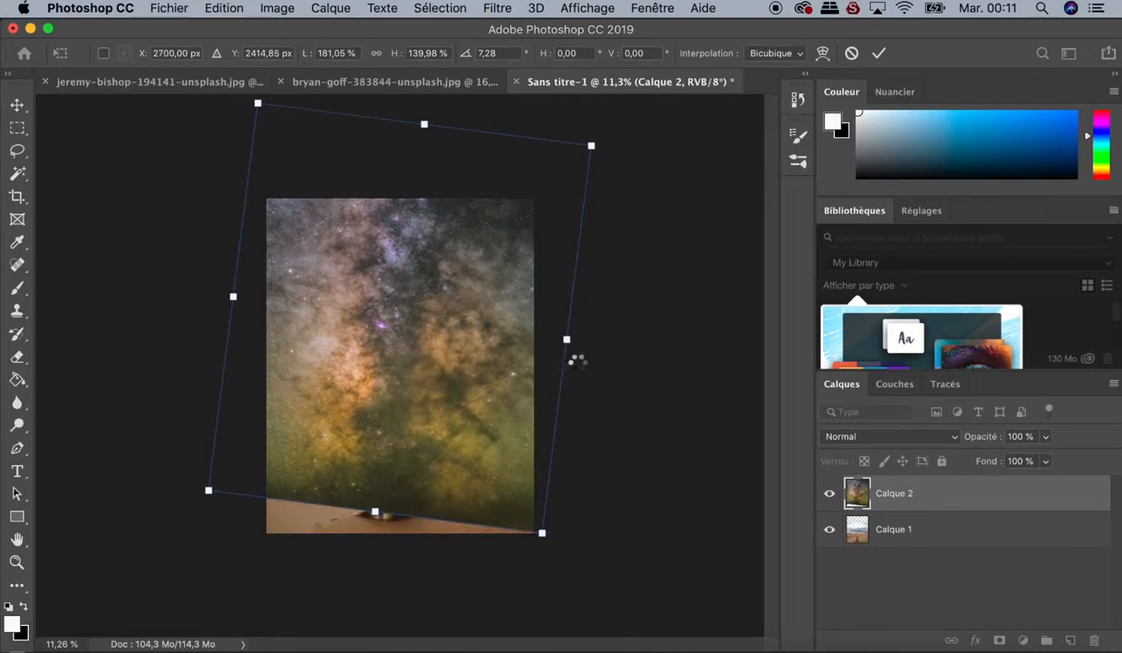
key("Return")
key("b")
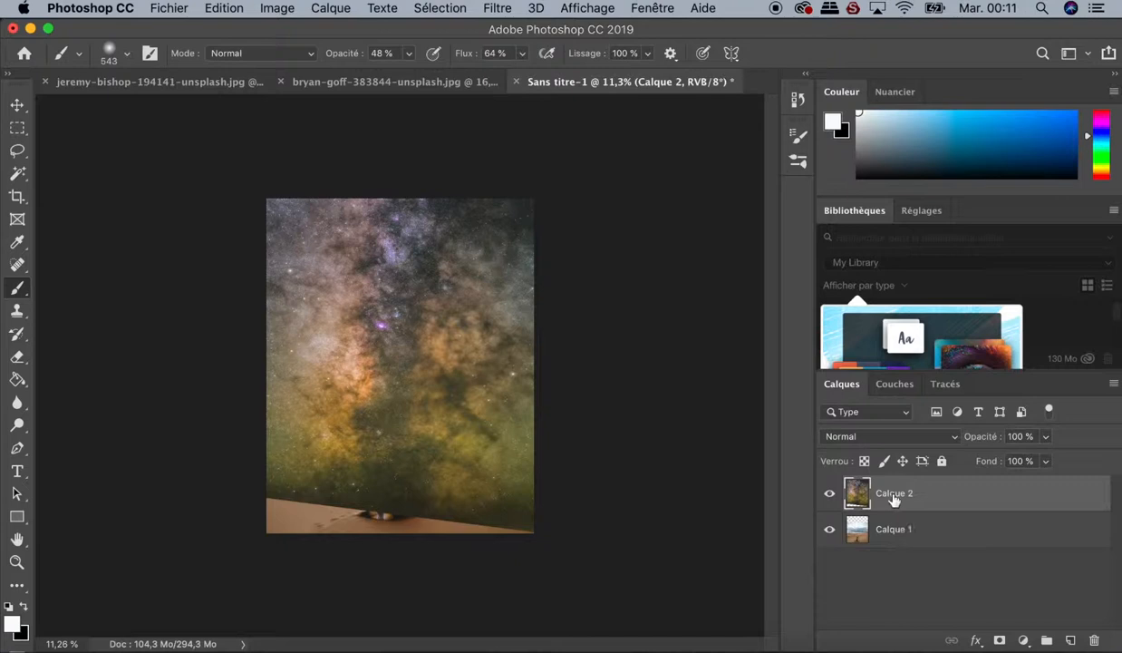
Step: Rename the desert layer "first plan" and the Milky Way layer "milkyway"
double_click(895, 532)
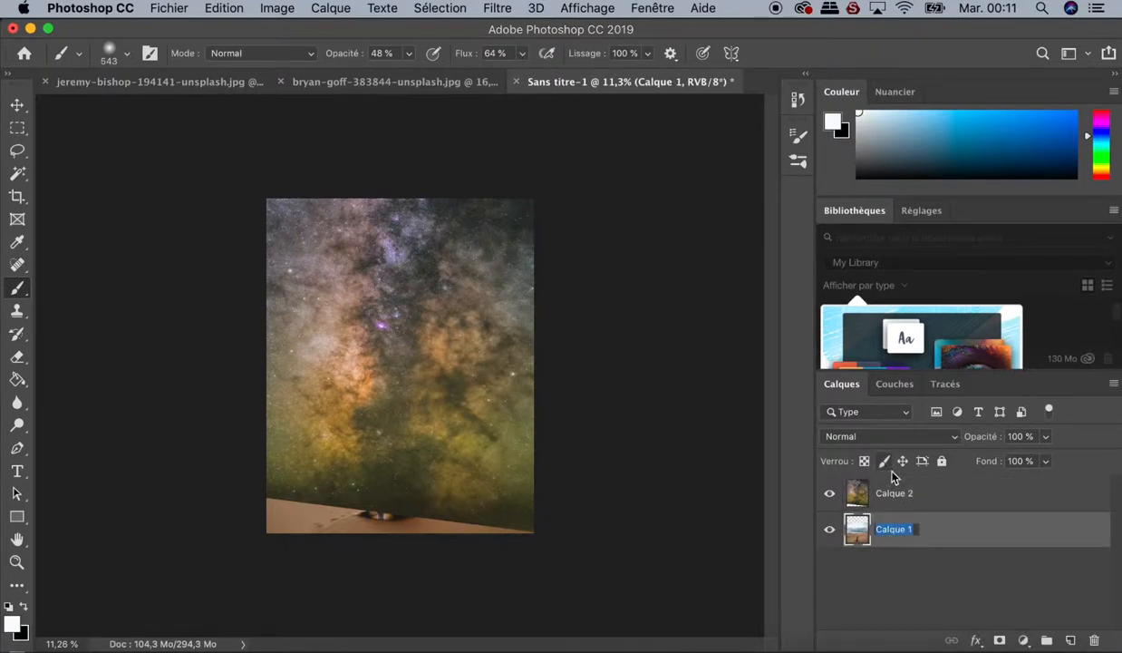
type("first plan")
key("Return")
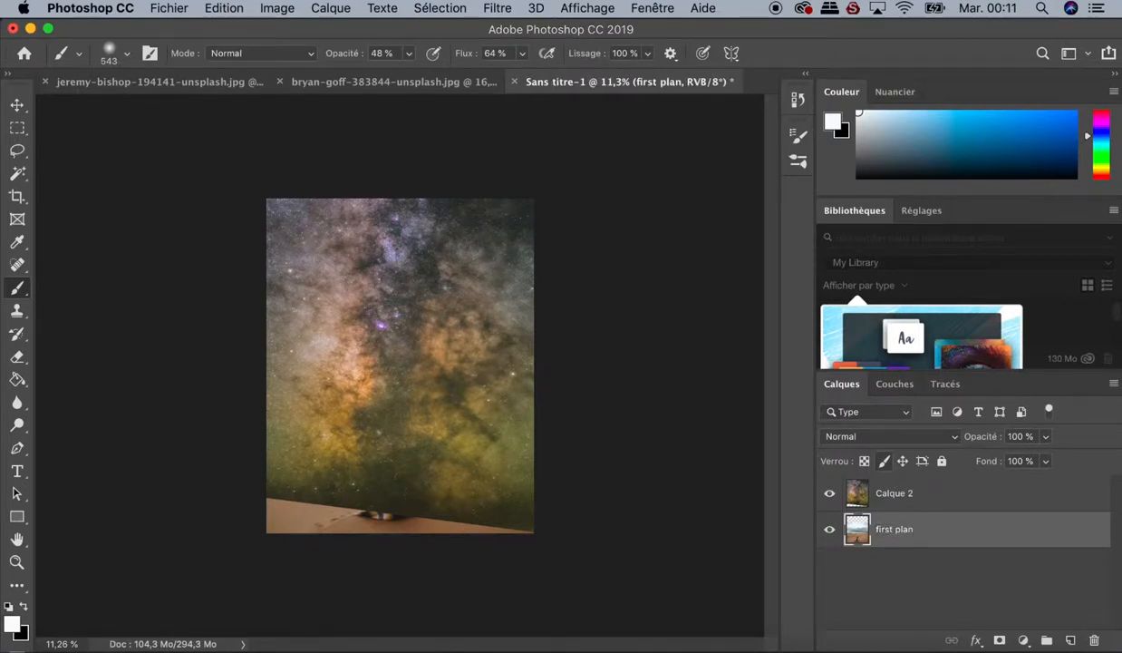
double_click(894, 493)
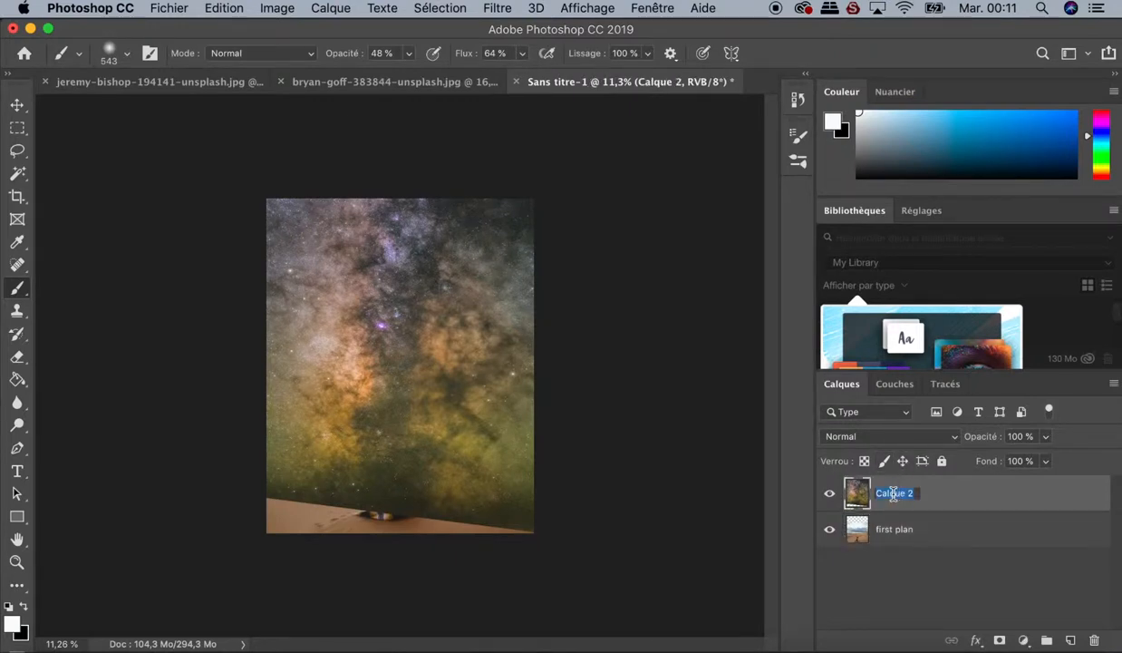
type("milkyway")
key("Return")
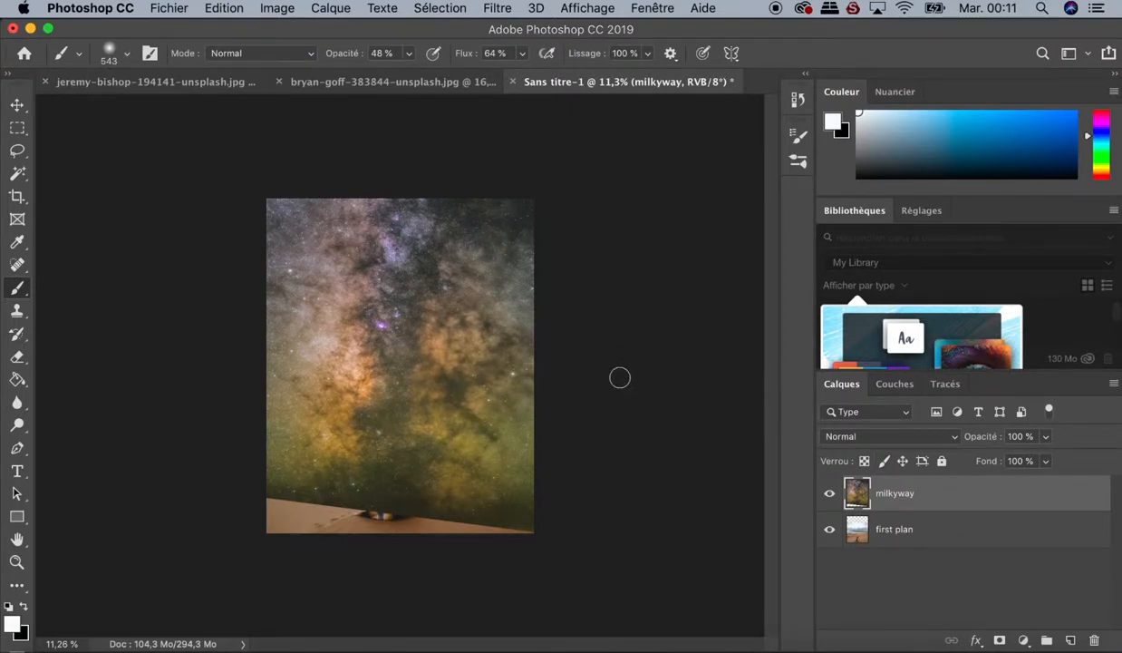
Step: Add a layer mask to the milkyway layer and set the brush to 58% opacity and 63% flow
left_click(998, 641)
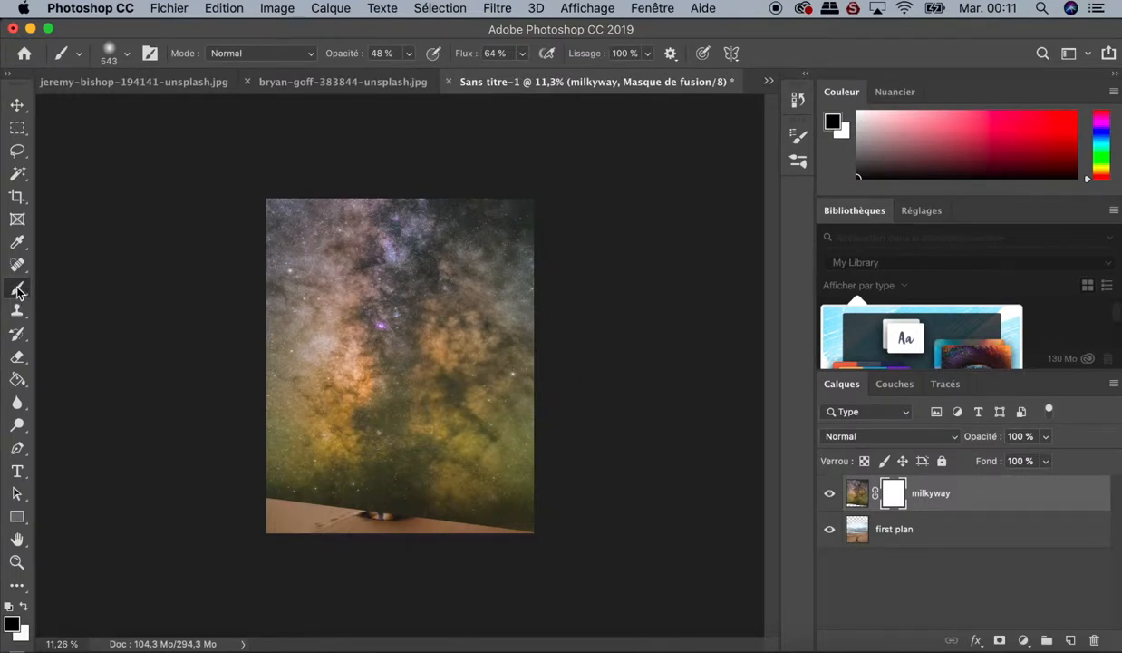
left_click(410, 54)
left_click_drag(413, 72, 418, 76)
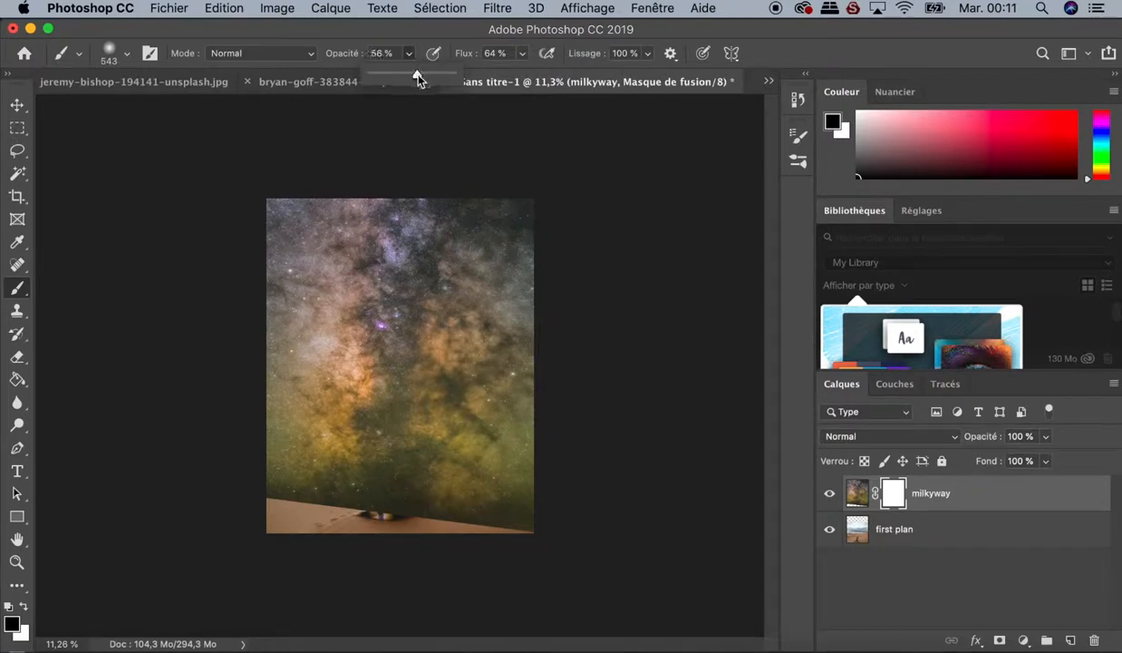
left_click(524, 54)
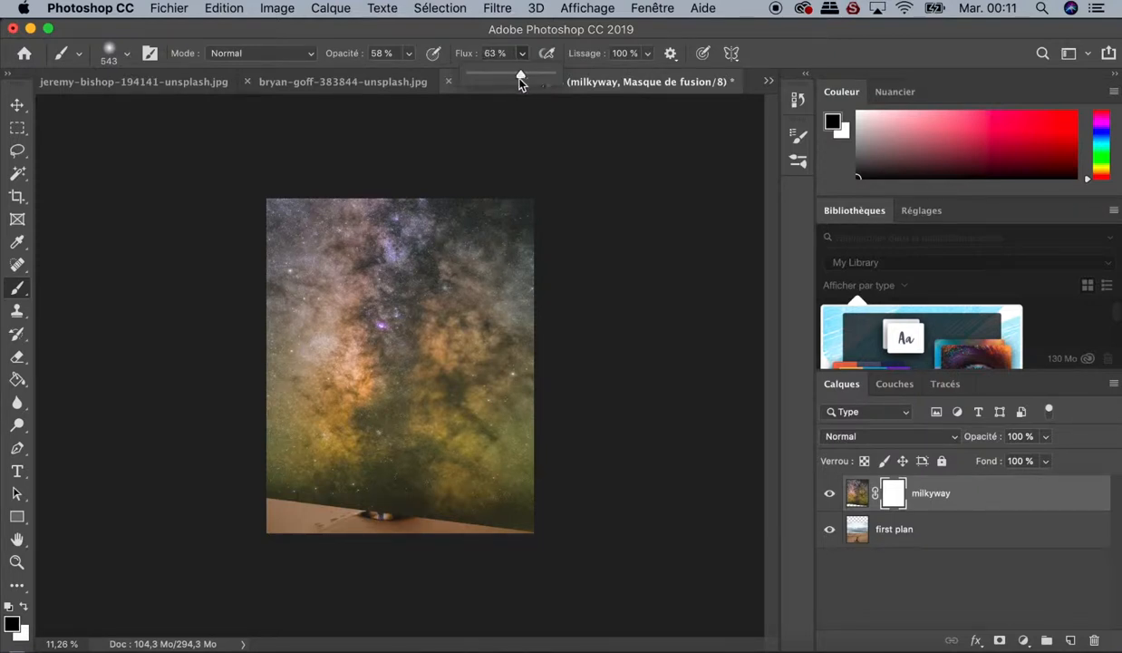
Step: Paint black on the milkyway mask with a 2592 px brush at 0% hardness to reveal the desert and seated figure
left_click_drag(393, 468, 481, 448)
right_click(437, 367)
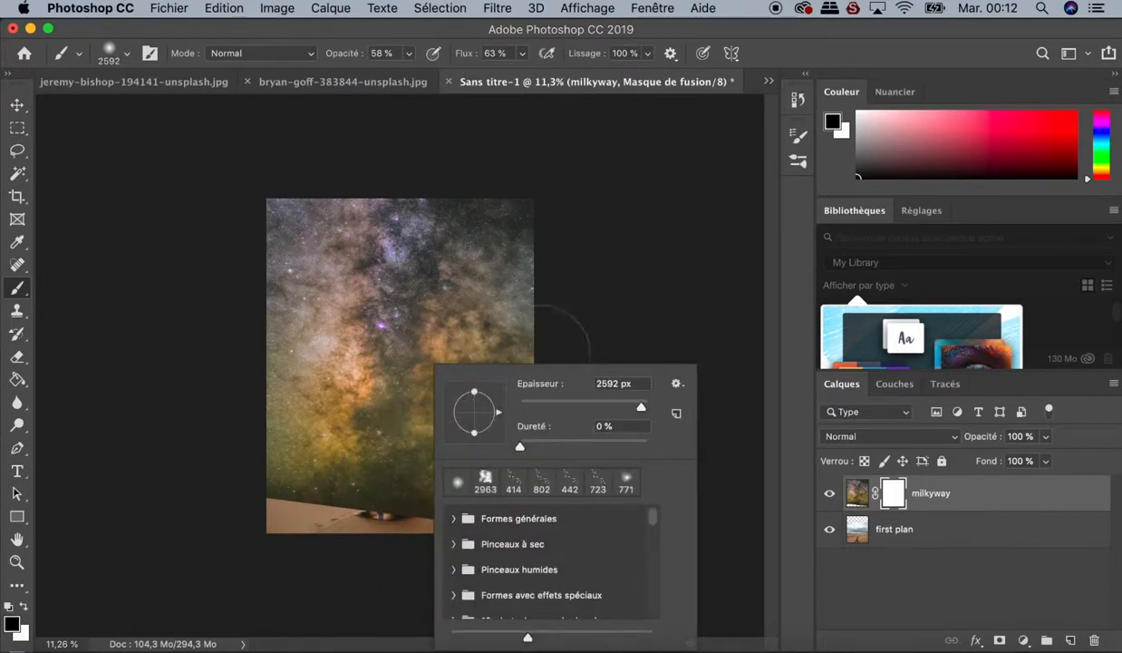
left_click(522, 445)
left_click_drag(522, 445, 521, 445)
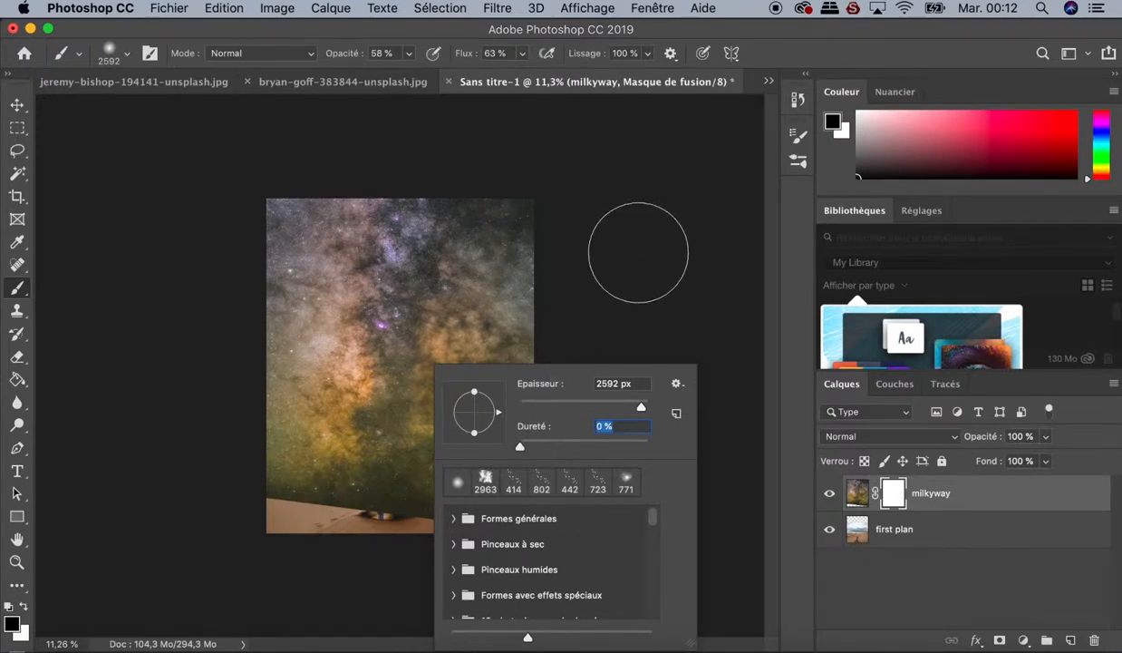
left_click(622, 276)
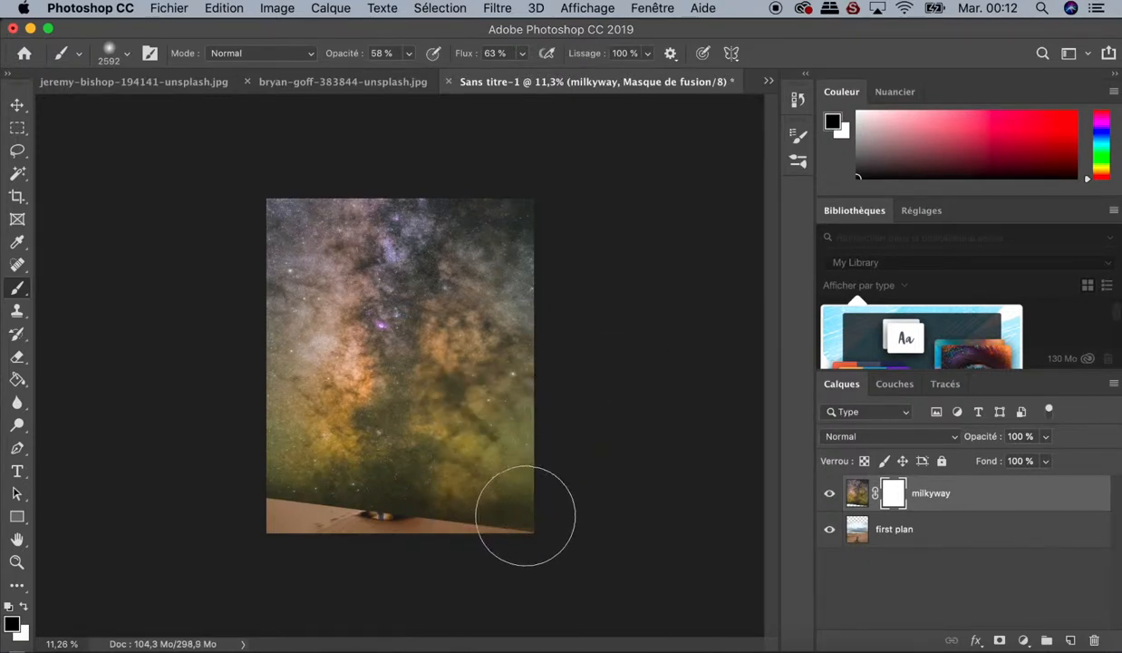
mouse_move(519, 549)
left_mouse_down()
mouse_move(502, 482)
mouse_move(503, 572)
mouse_move(467, 484)
mouse_move(449, 593)
mouse_move(414, 494)
mouse_move(423, 488)
mouse_move(430, 555)
mouse_move(445, 493)
mouse_move(453, 591)
mouse_move(467, 526)
mouse_move(450, 594)
mouse_move(463, 535)
mouse_move(371, 548)
mouse_move(389, 504)
mouse_move(343, 542)
mouse_move(355, 510)
mouse_move(341, 506)
mouse_move(285, 569)
mouse_move(317, 487)
mouse_move(277, 560)
mouse_move(307, 480)
mouse_move(262, 533)
mouse_move(287, 448)
mouse_move(278, 532)
mouse_move(309, 441)
mouse_move(298, 539)
mouse_move(382, 455)
mouse_move(366, 462)
mouse_move(363, 538)
mouse_move(369, 462)
mouse_move(375, 512)
mouse_move(391, 457)
mouse_move(378, 533)
mouse_move(405, 479)
mouse_move(454, 459)
mouse_move(436, 511)
mouse_move(457, 449)
mouse_move(443, 517)
mouse_move(474, 456)
mouse_move(466, 525)
mouse_move(480, 466)
mouse_move(477, 513)
mouse_move(498, 448)
mouse_move(488, 513)
mouse_move(502, 435)
mouse_move(493, 506)
mouse_move(492, 422)
mouse_move(463, 497)
mouse_move(426, 424)
mouse_move(485, 408)
left_mouse_up()
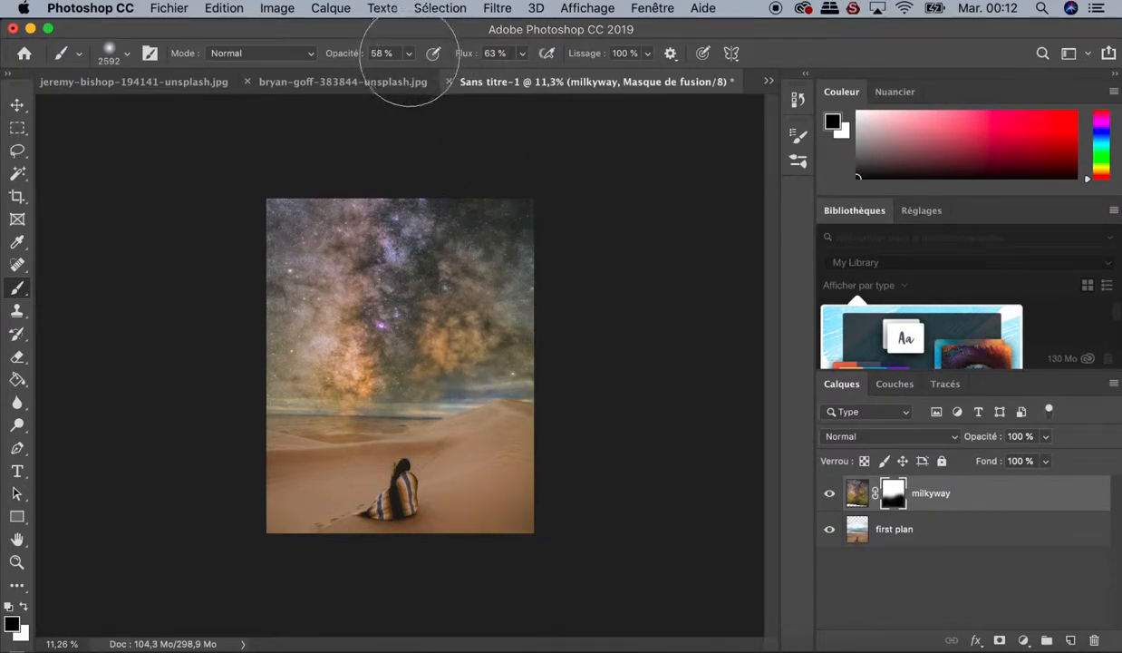
Step: Lower the brush opacity to 41% and paint on the milkyway mask to blend the stars into the clouds above the horizon
left_click(409, 54)
left_click_drag(412, 75, 396, 76)
left_click(387, 414)
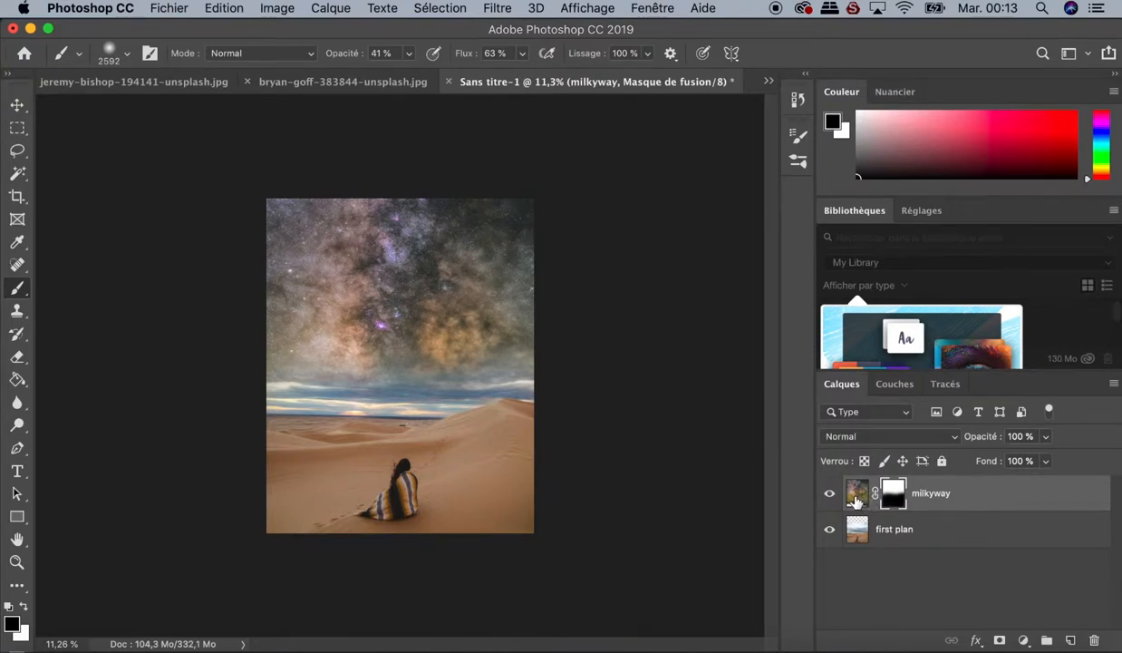
Step: Add a Hue/Saturation adjustment layer above the milkyway layer and clip it to that layer
left_click(856, 497)
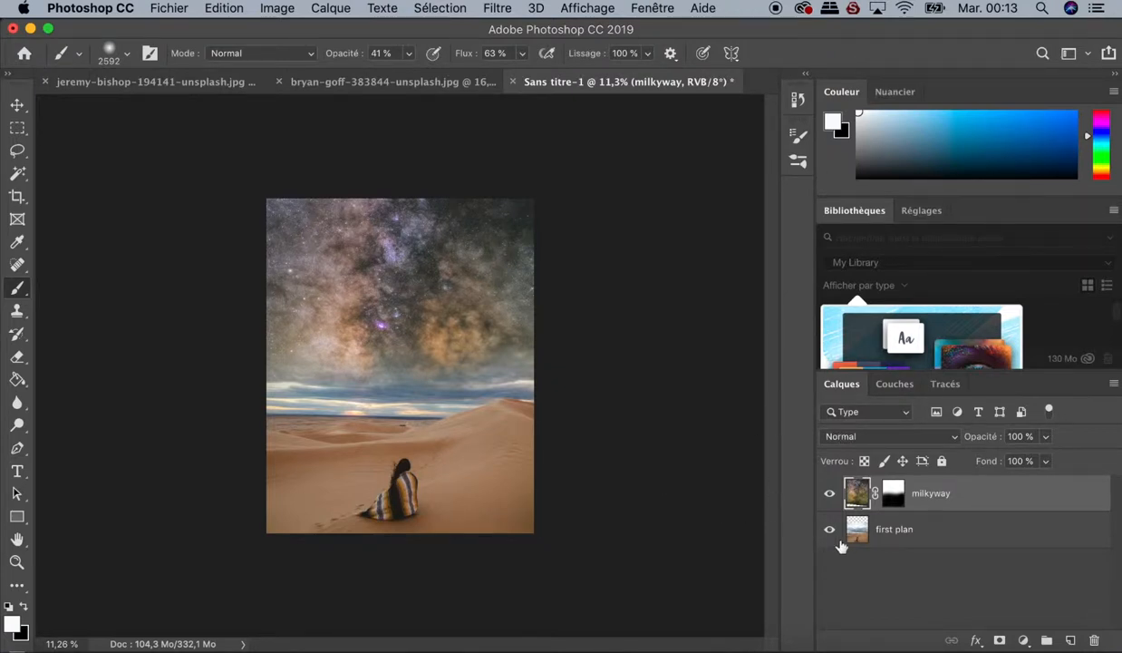
left_click(1024, 641)
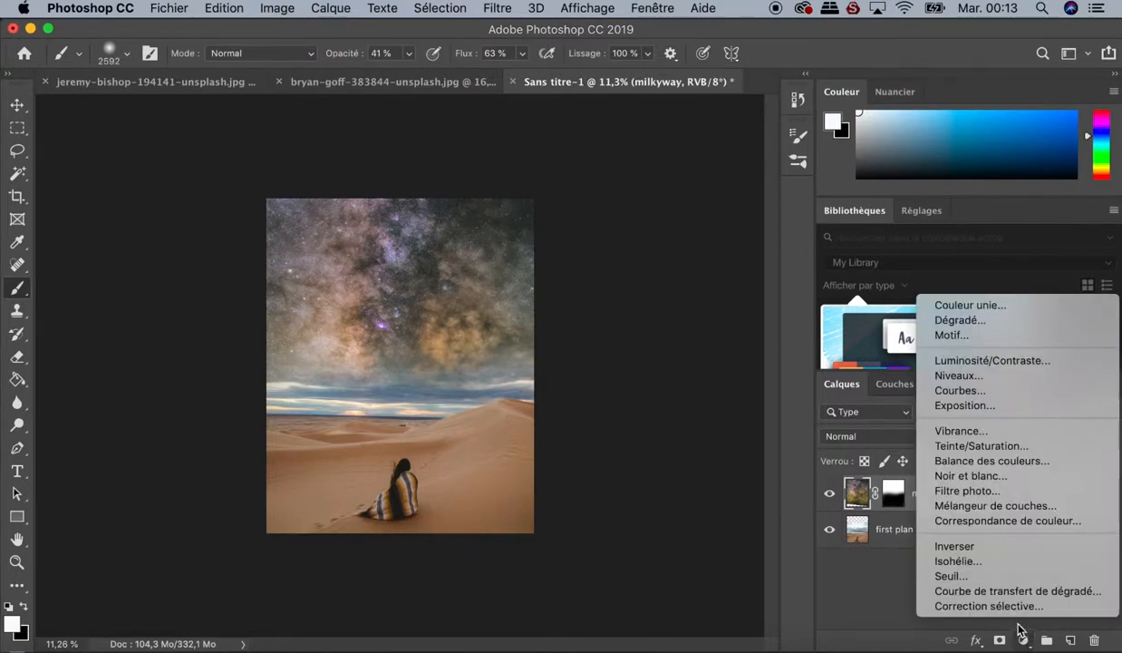
left_click(1012, 447)
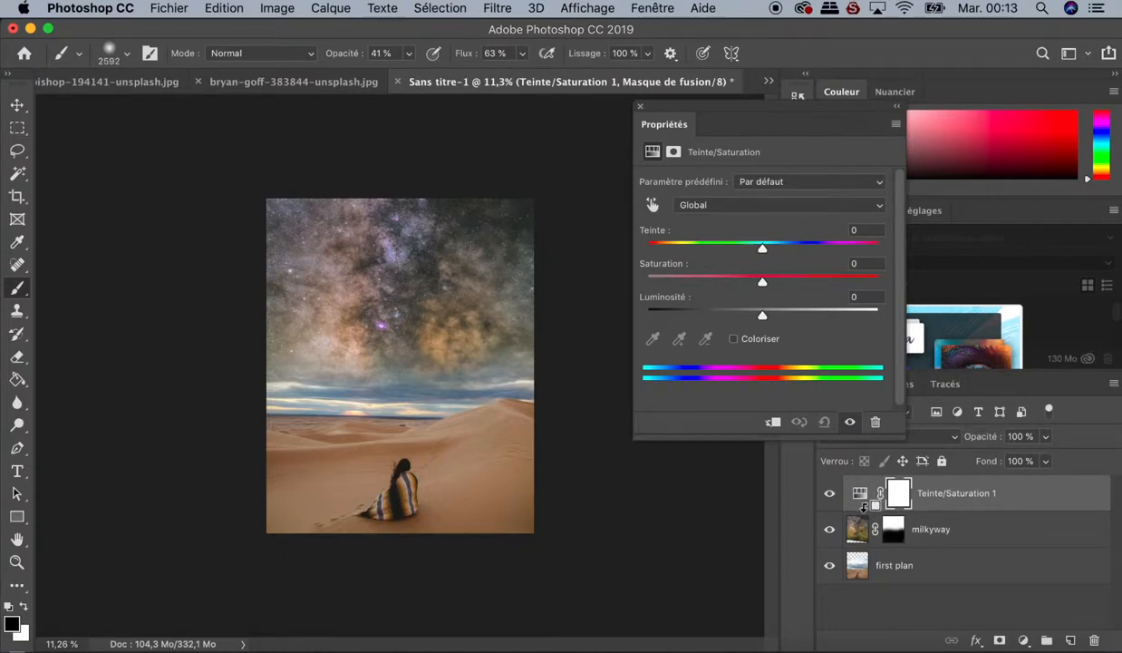
left_click(864, 508, "alt")
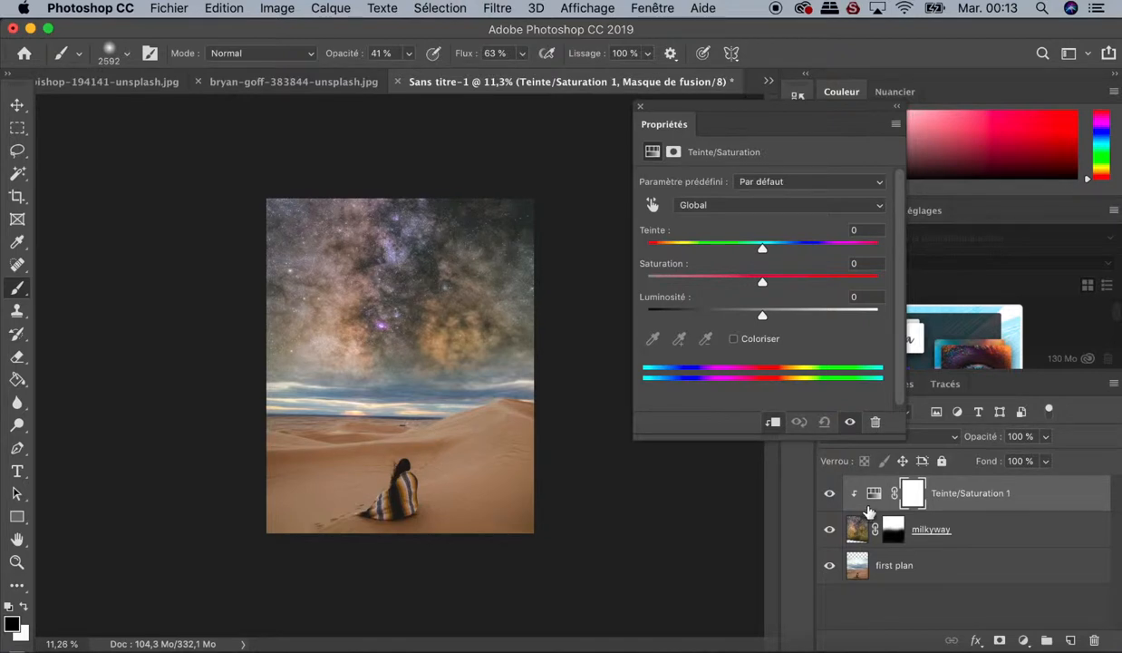
Step: Shift the Milky Way adjustment's overall hue to about -19 for redder nebula tones and close its properties
left_click_drag(761, 251, 743, 250)
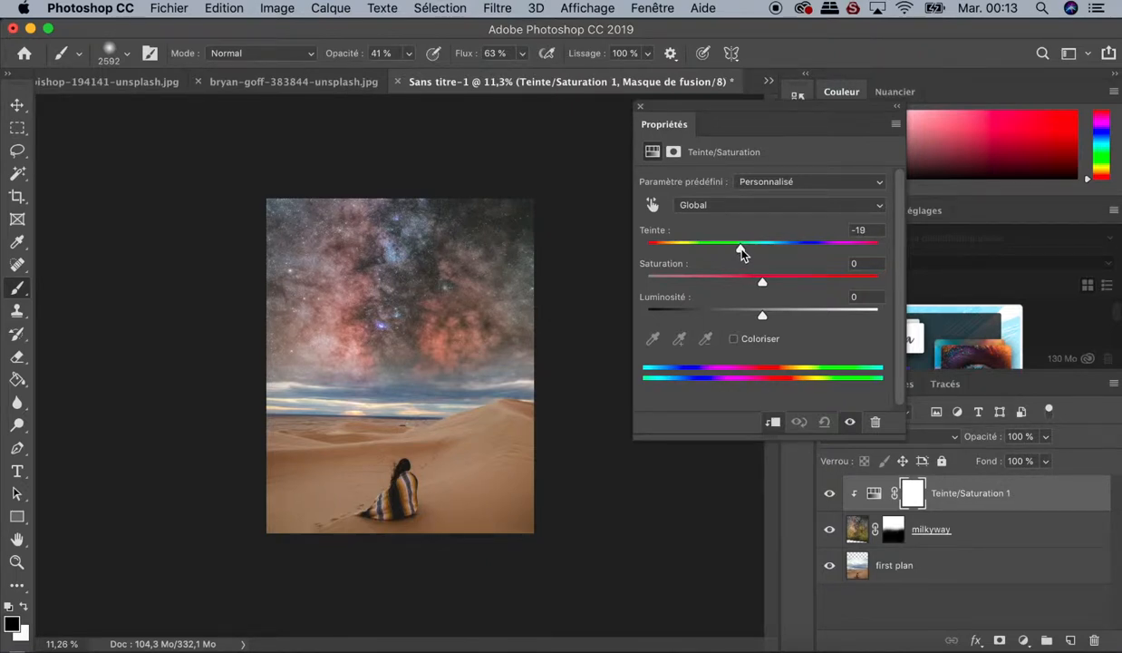
left_click_drag(742, 251, 740, 250)
left_click(641, 108)
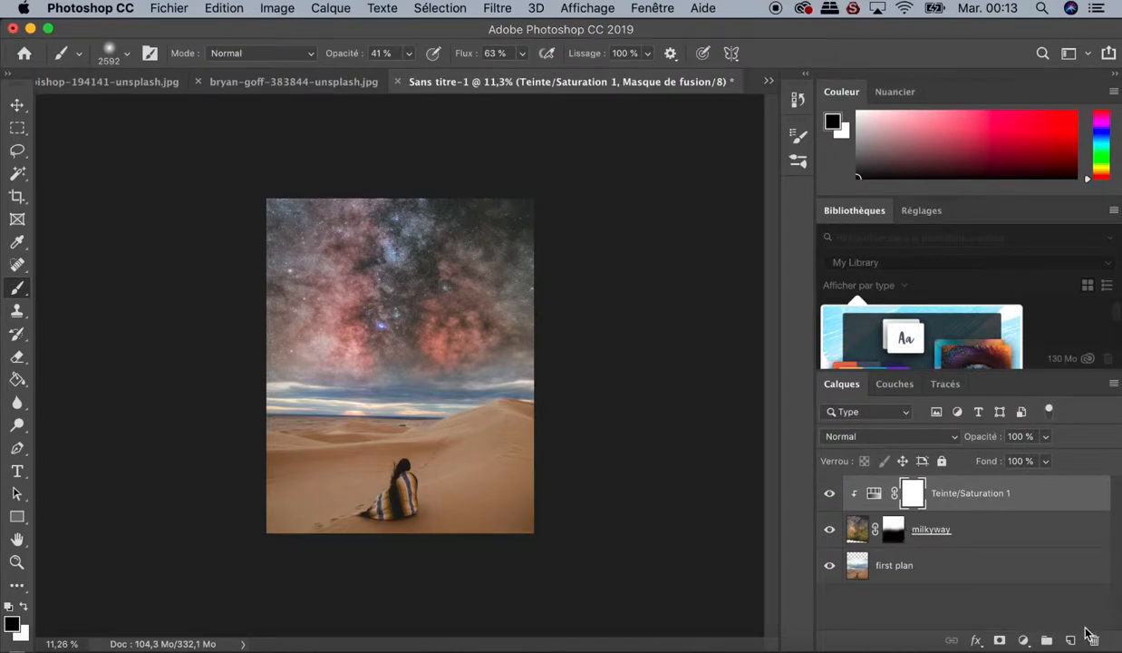
Step: Create an empty layer above the Hue/Saturation adjustment and clip it to the milkyway layer, with white as foreground colour
left_click(1070, 640)
key("x")
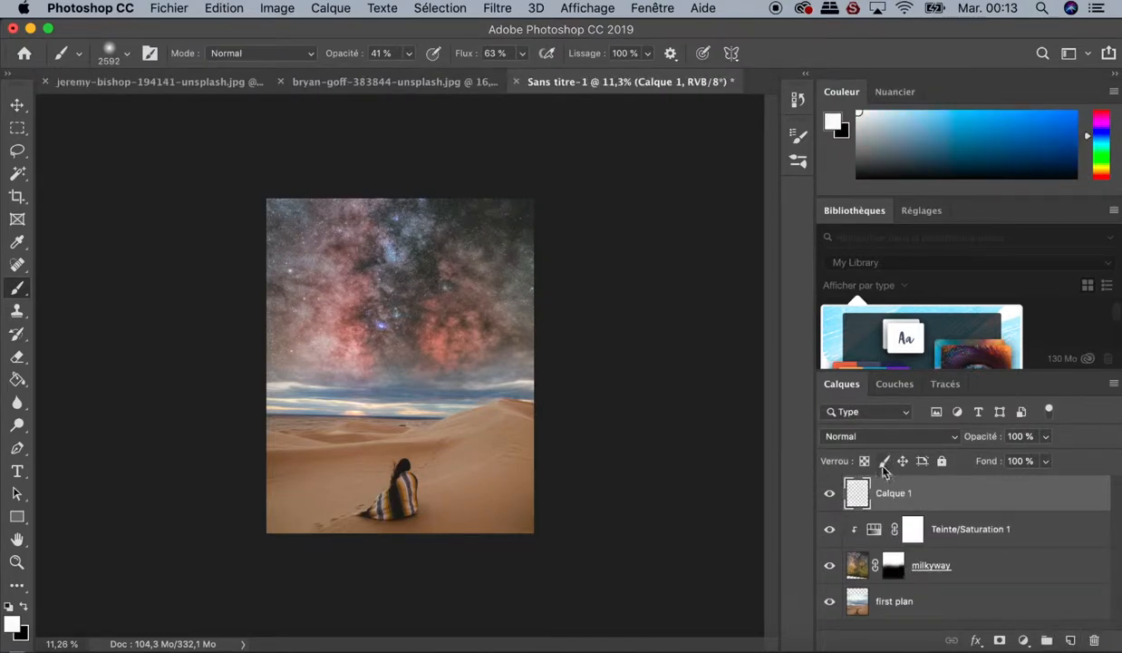
left_click(858, 507, "alt")
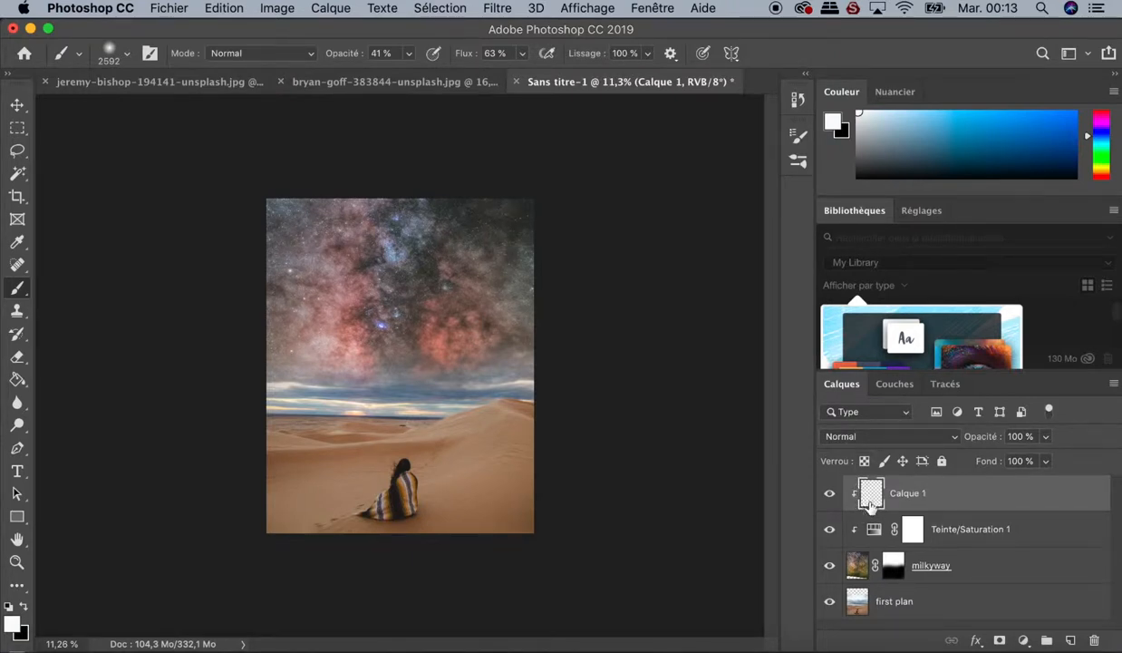
Step: Set the clipped empty layer to Incrustation blending mode and confirm near-white f9fafb as the foreground colour for the brush
left_click(891, 438)
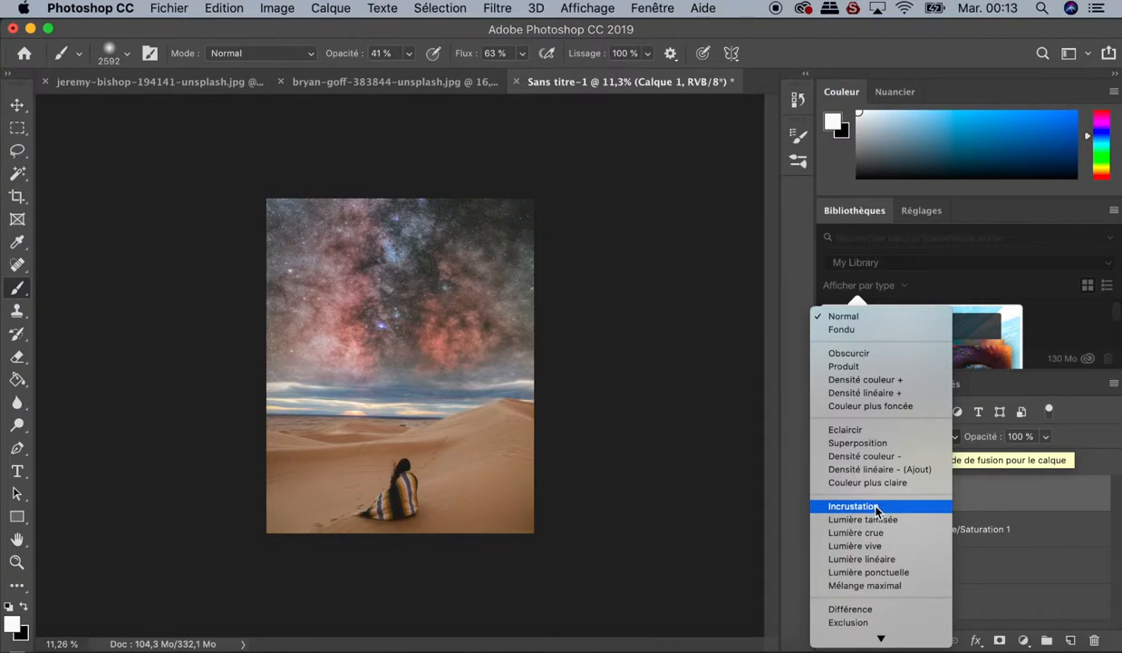
left_click(878, 511)
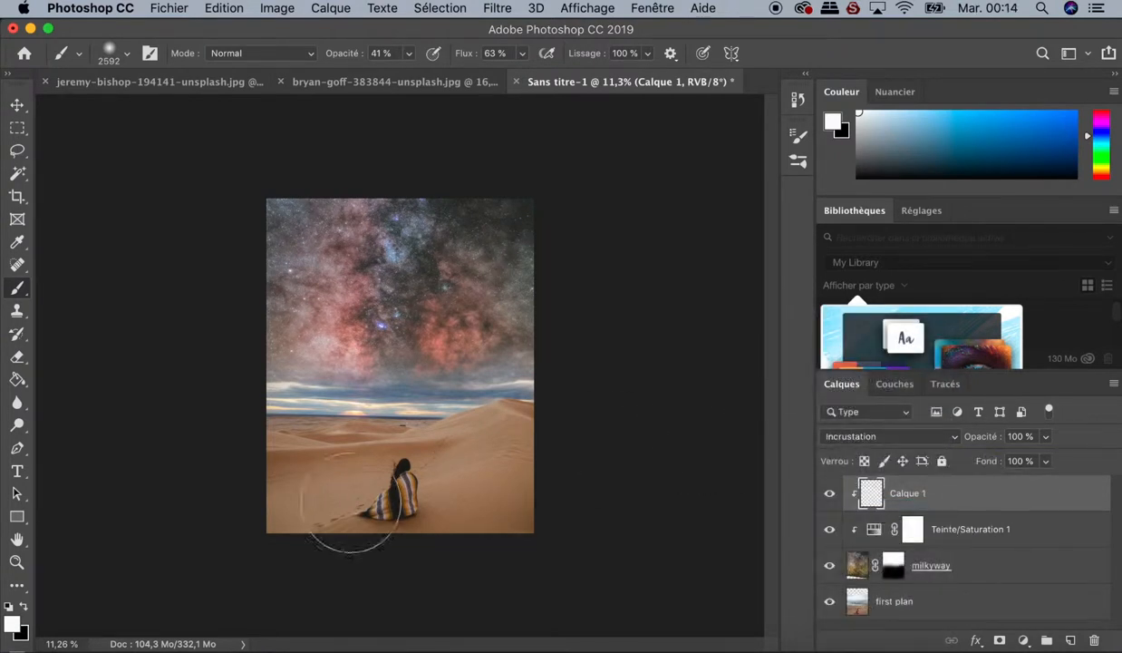
left_click(12, 623)
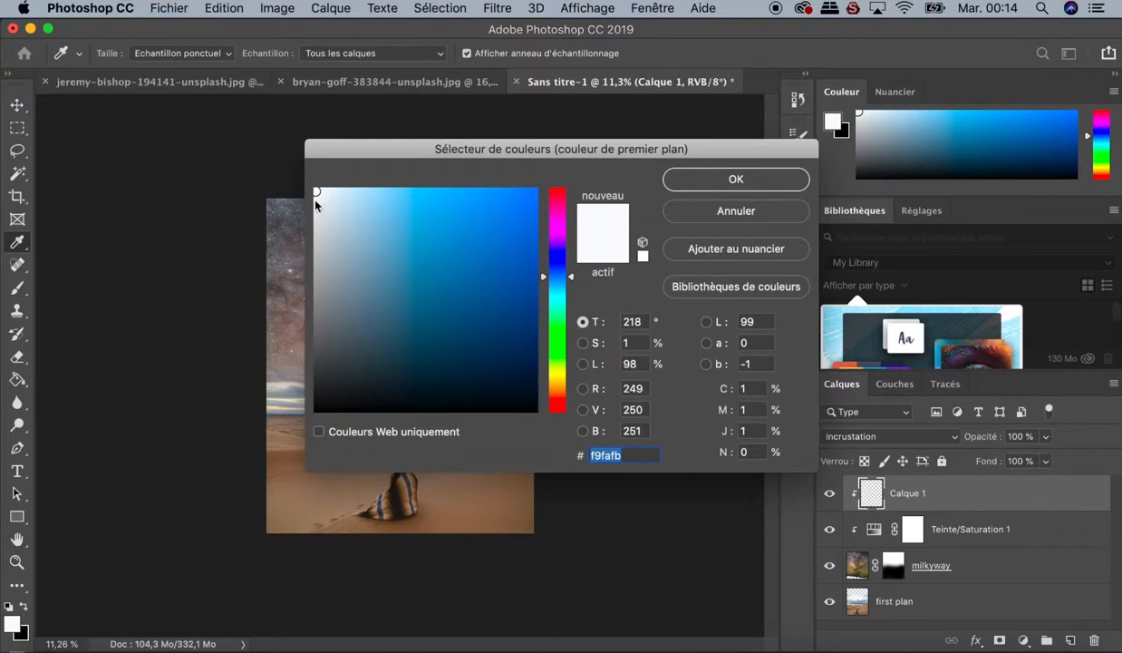
left_click(724, 179)
key("b")
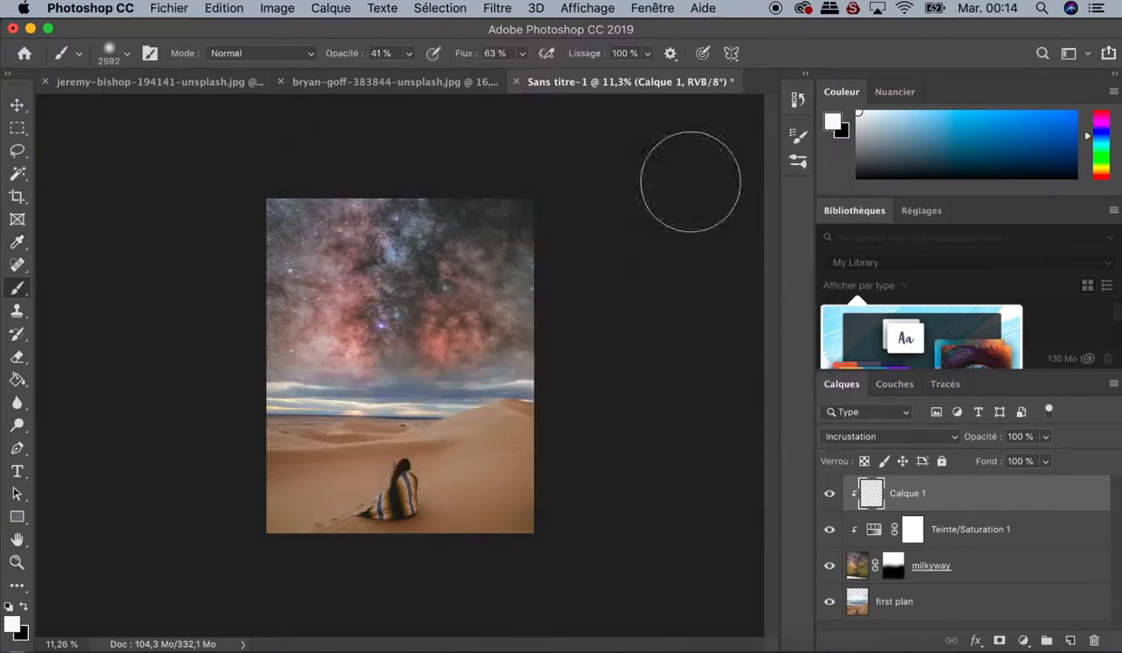
Step: Lower the brush to 31% opacity and 39% flow, and paint white over the pink nebula to brighten it
left_click(409, 52)
left_click_drag(409, 75, 401, 74)
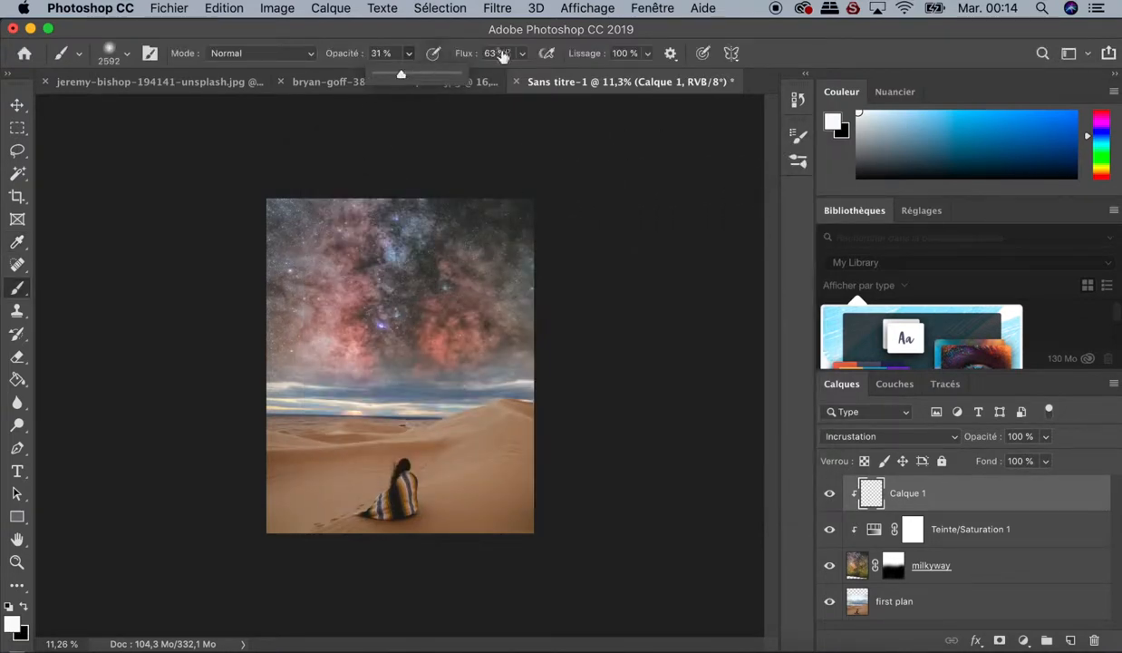
left_click(522, 53)
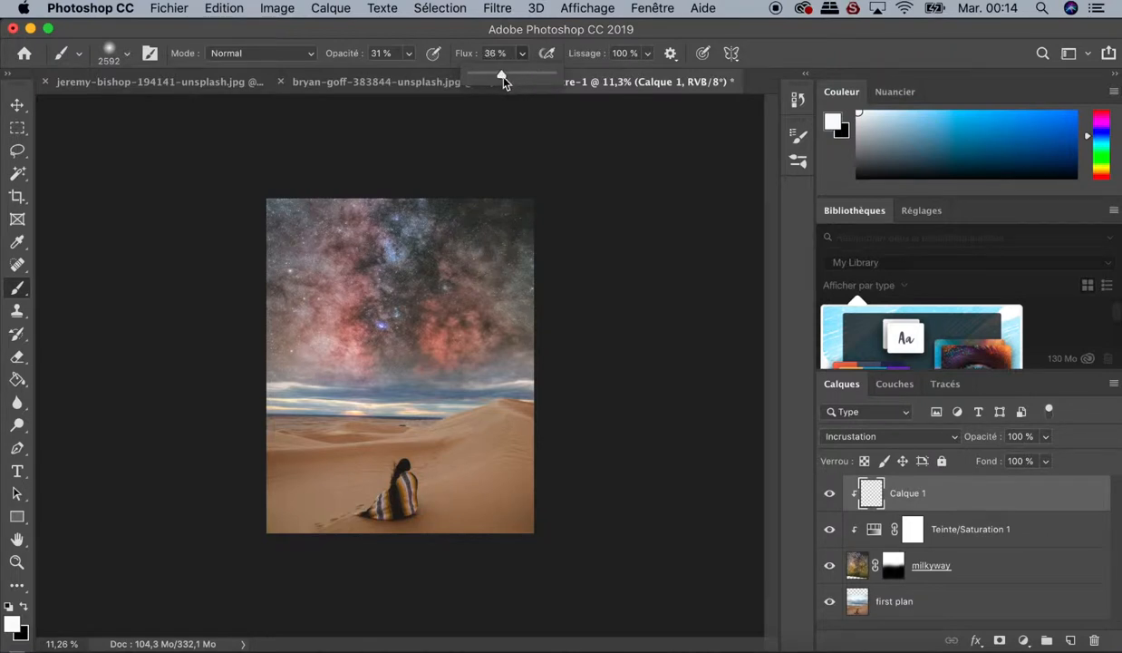
left_click(347, 263)
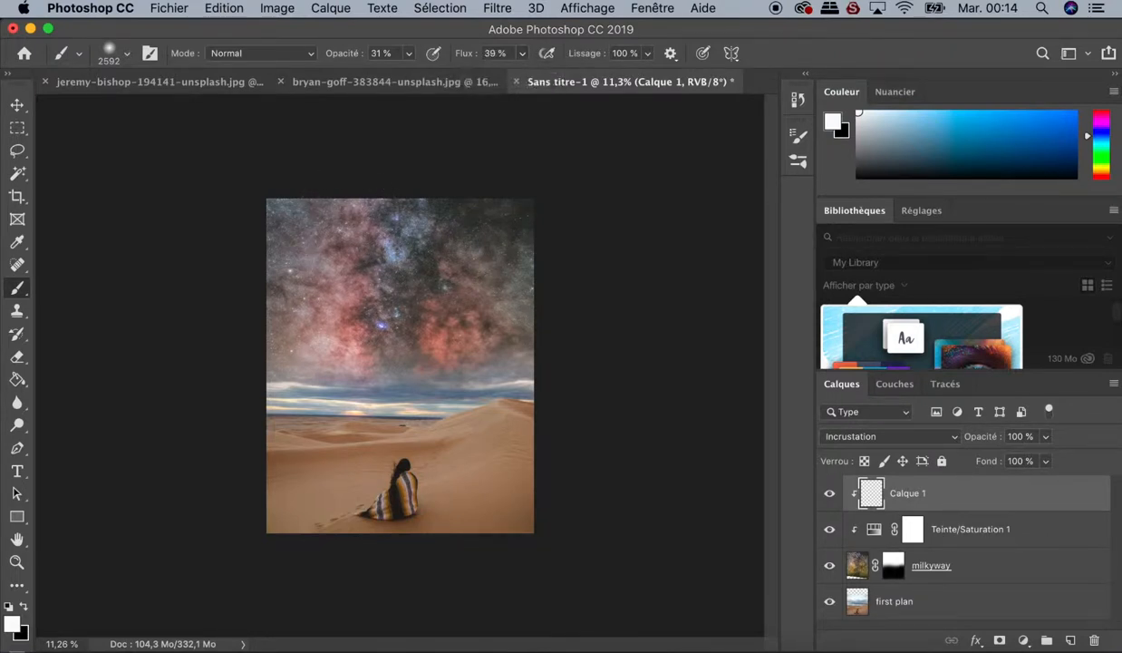
left_click_drag(325, 280, 335, 305)
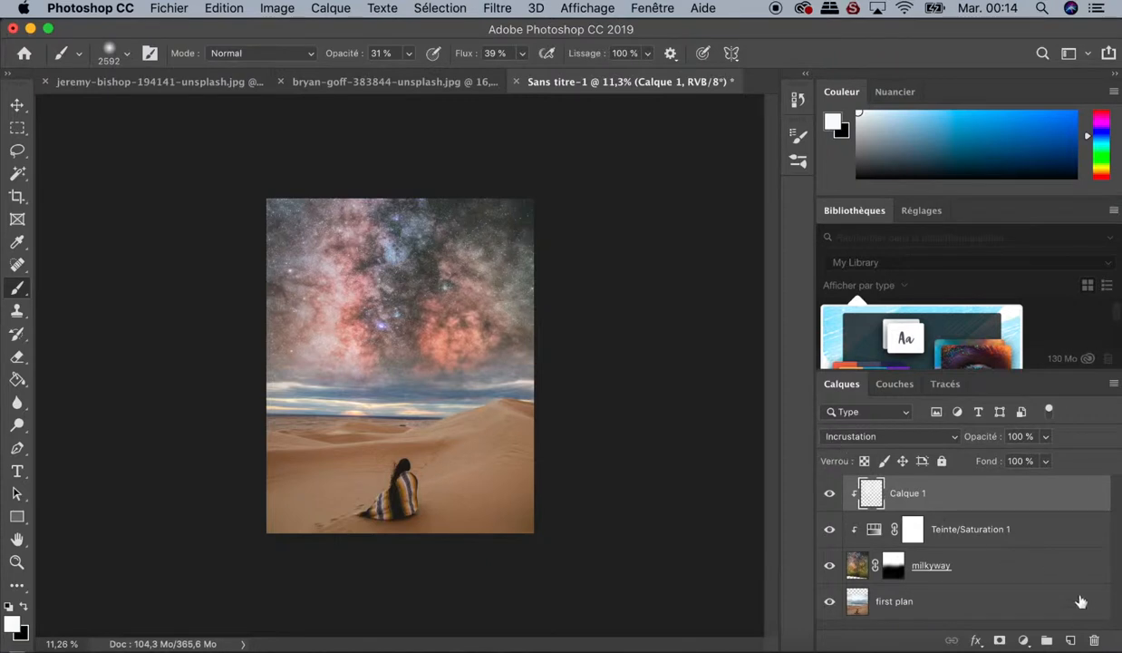
Step: Add an empty layer at the top of the stack and choose the Cloud1131 preset from the cloud brushes
left_click(1071, 641)
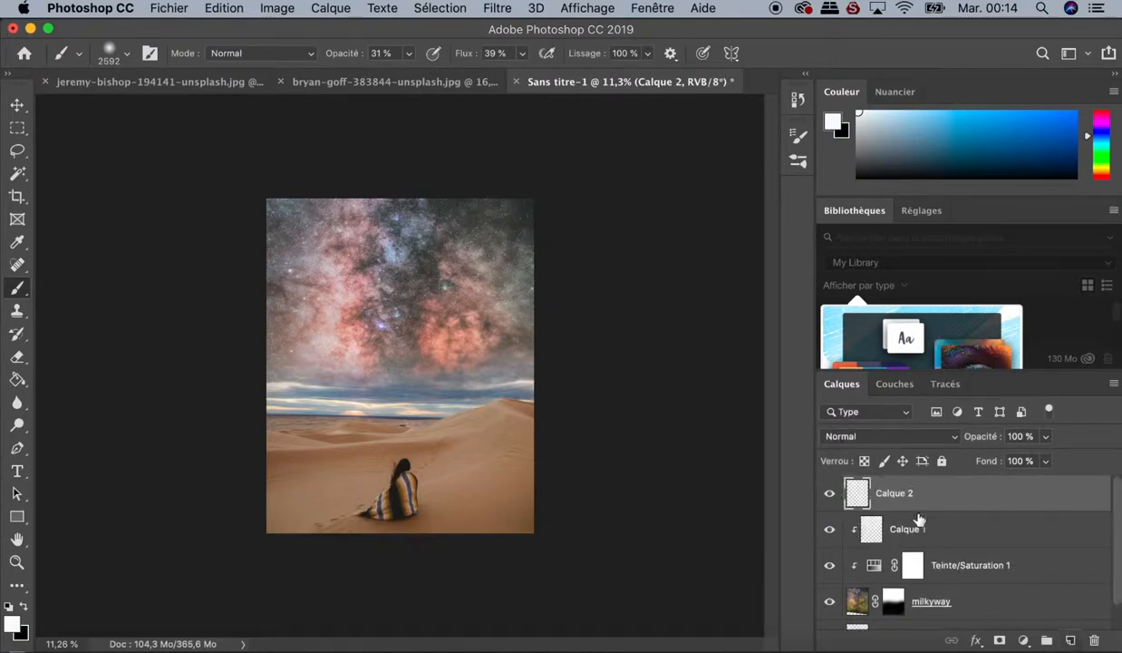
left_click(799, 165)
left_click_drag(775, 232, 778, 284)
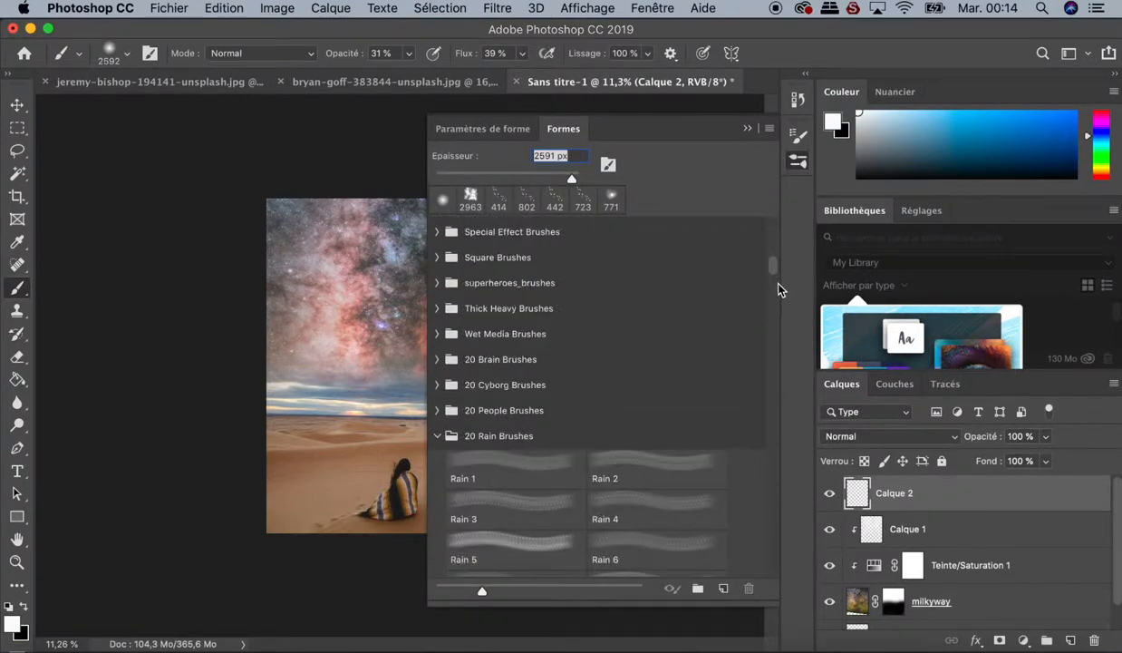
scroll(777, 290, "down", 10)
left_click_drag(782, 308, 781, 325)
left_click(650, 353)
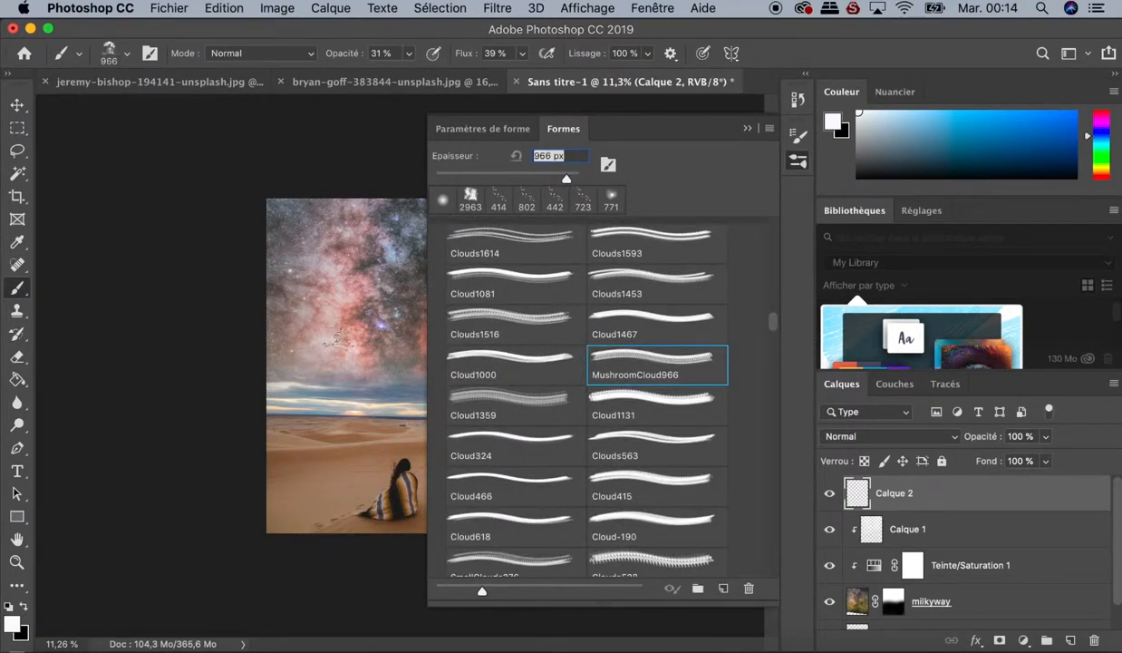
left_click(506, 354)
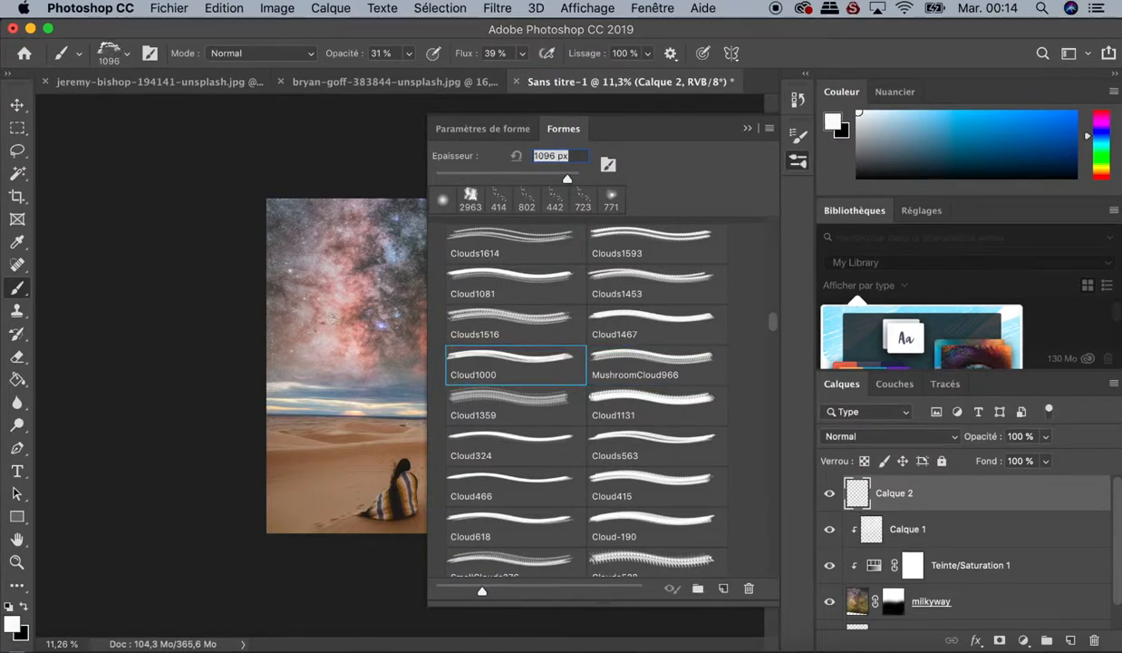
left_click(489, 399)
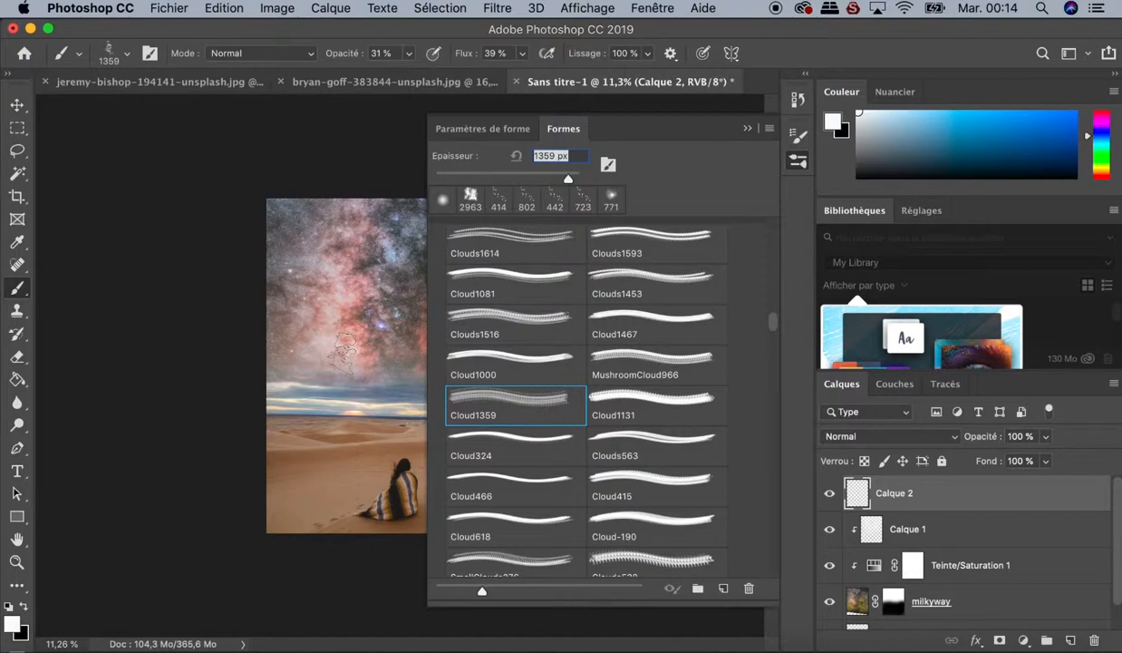
left_click(635, 441)
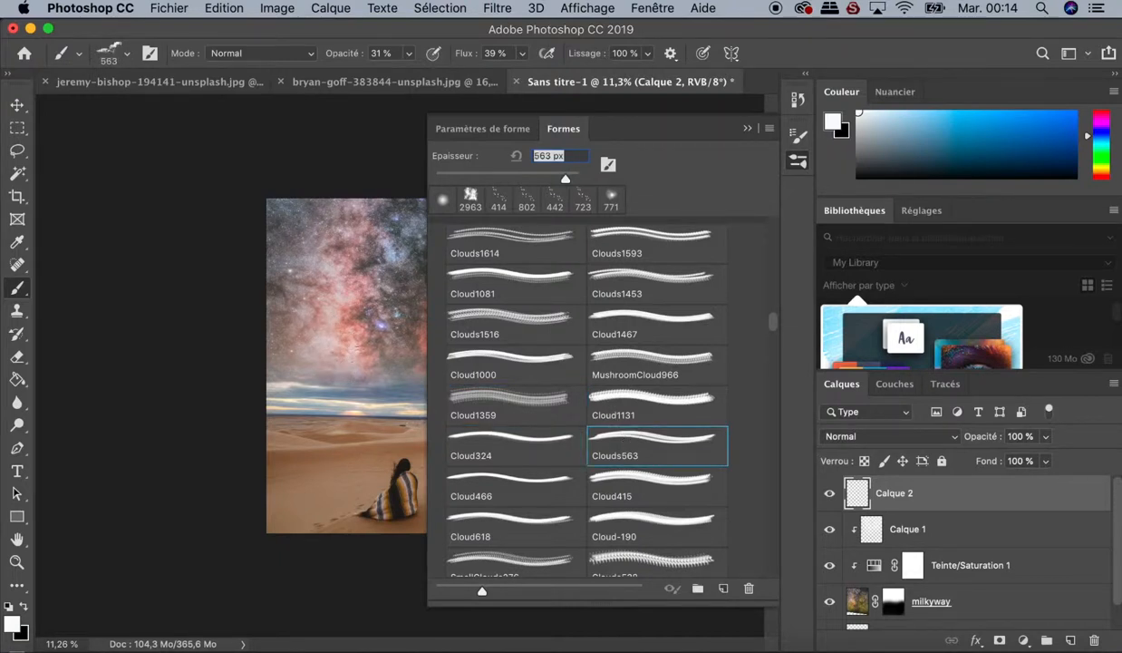
left_click(605, 395)
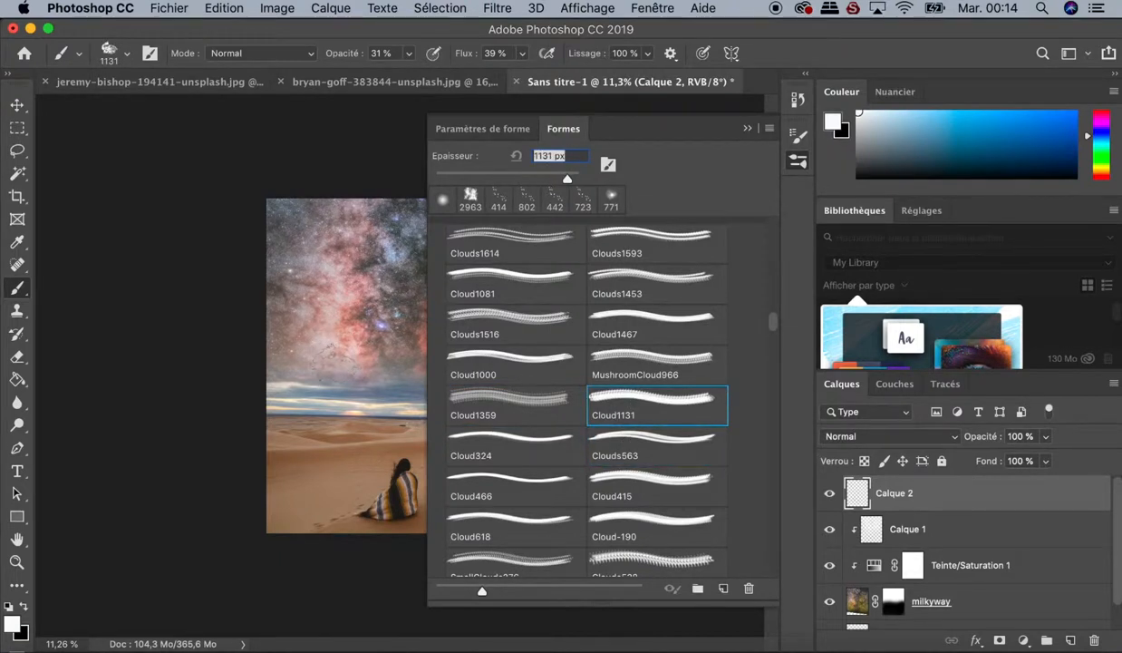
key("Return")
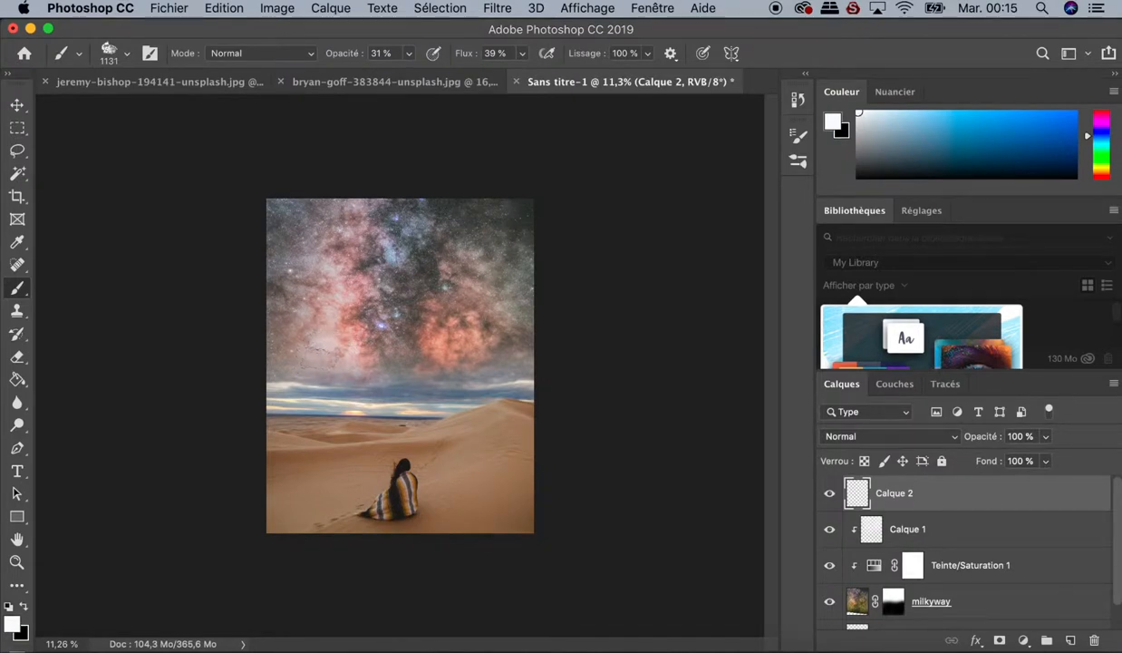
Step: Sample a light grey from the horizon clouds, enlarge the brush to 2962 px, and try a cloud stamp on the sky's left side
left_click(308, 379, "alt")
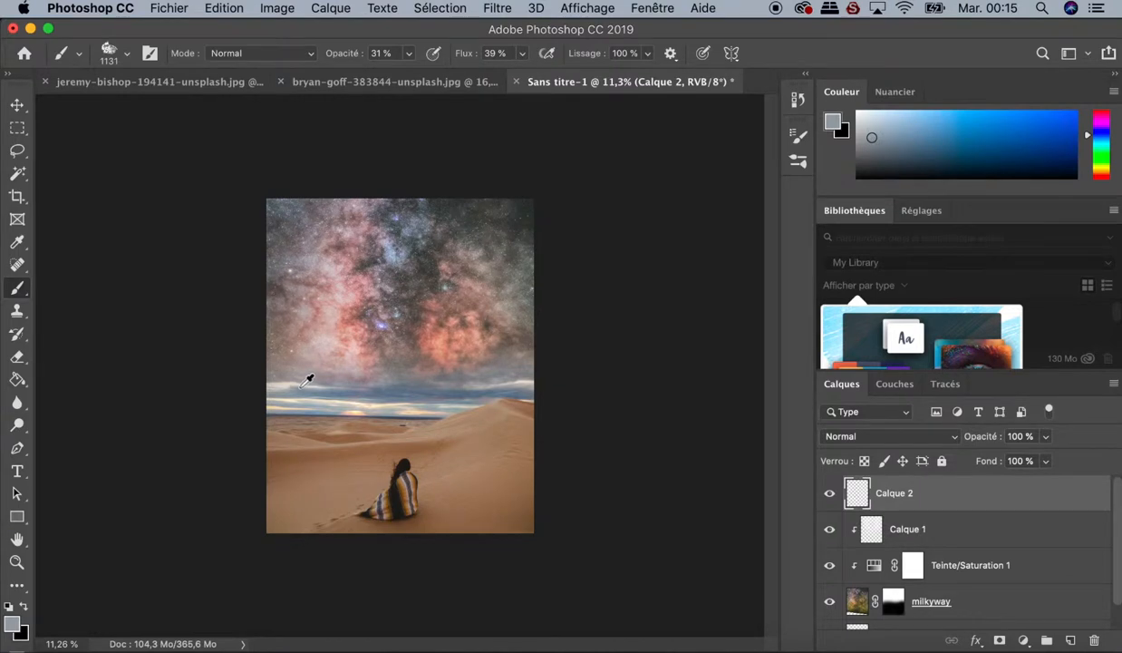
left_click_drag(298, 385, 393, 386)
left_click(304, 368)
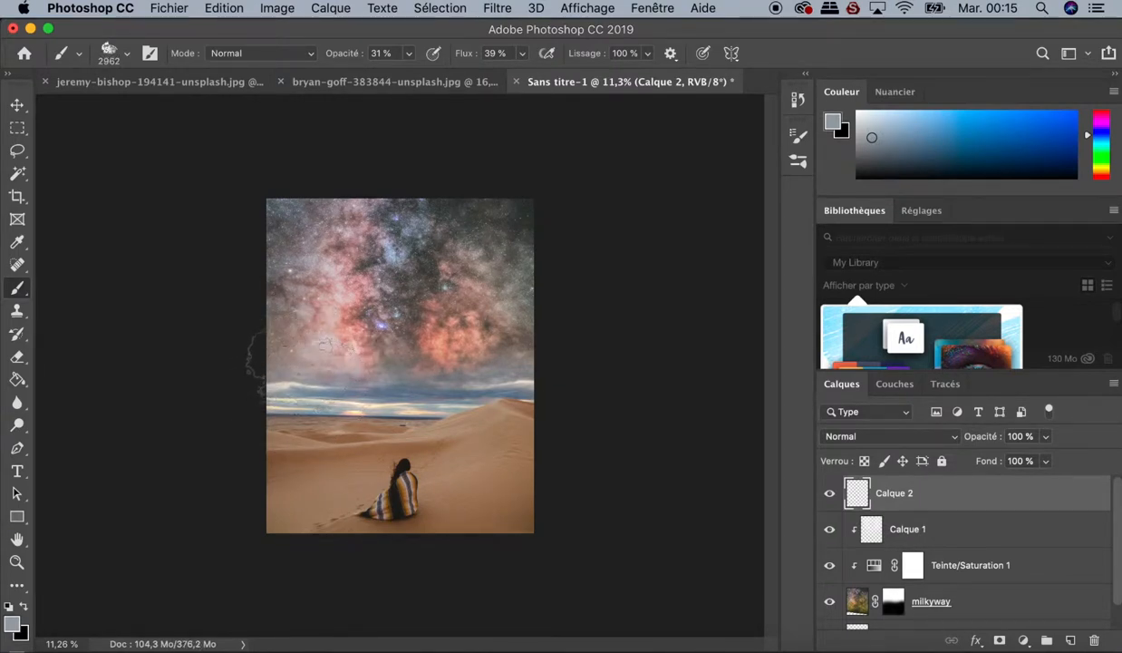
key("super+z")
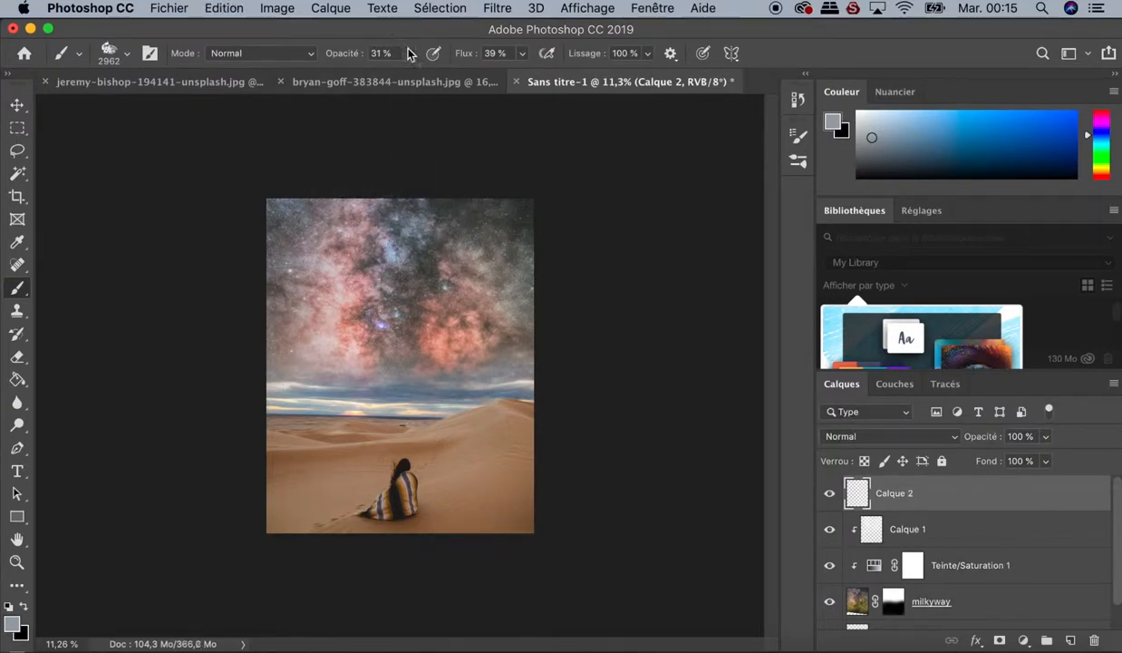
Step: Raise the brush opacity and flow to 100% and stamp grey clouds on the left and right sides above the horizon
left_click(410, 53)
left_click_drag(410, 77, 484, 64)
left_click(522, 53)
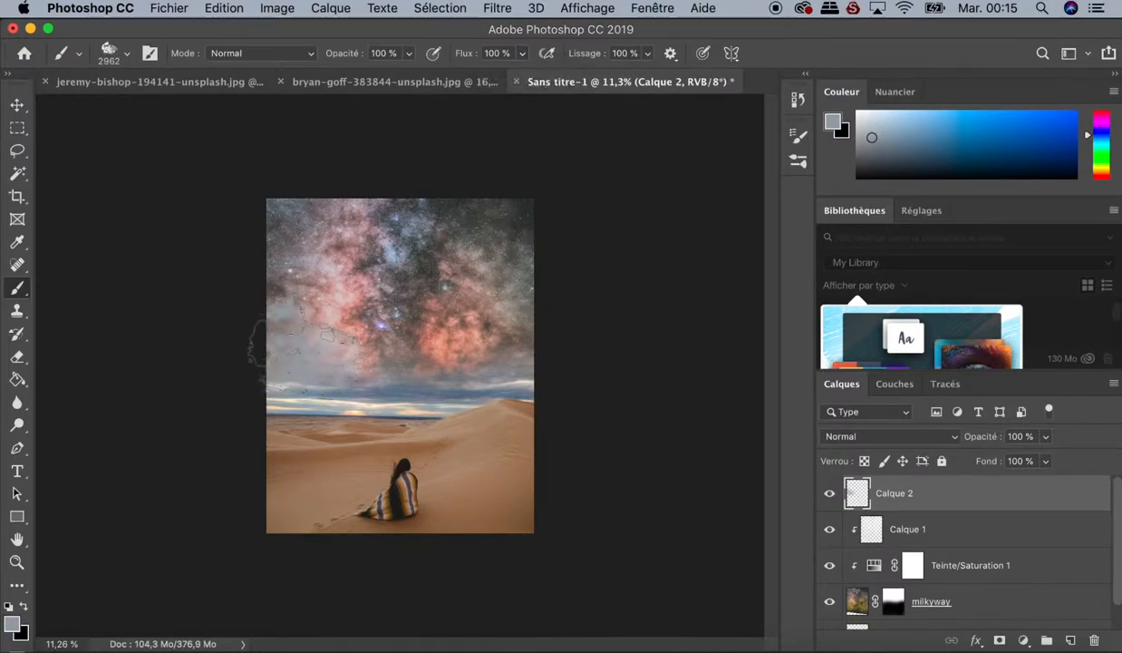
left_click_drag(531, 343, 522, 353)
left_click(518, 350)
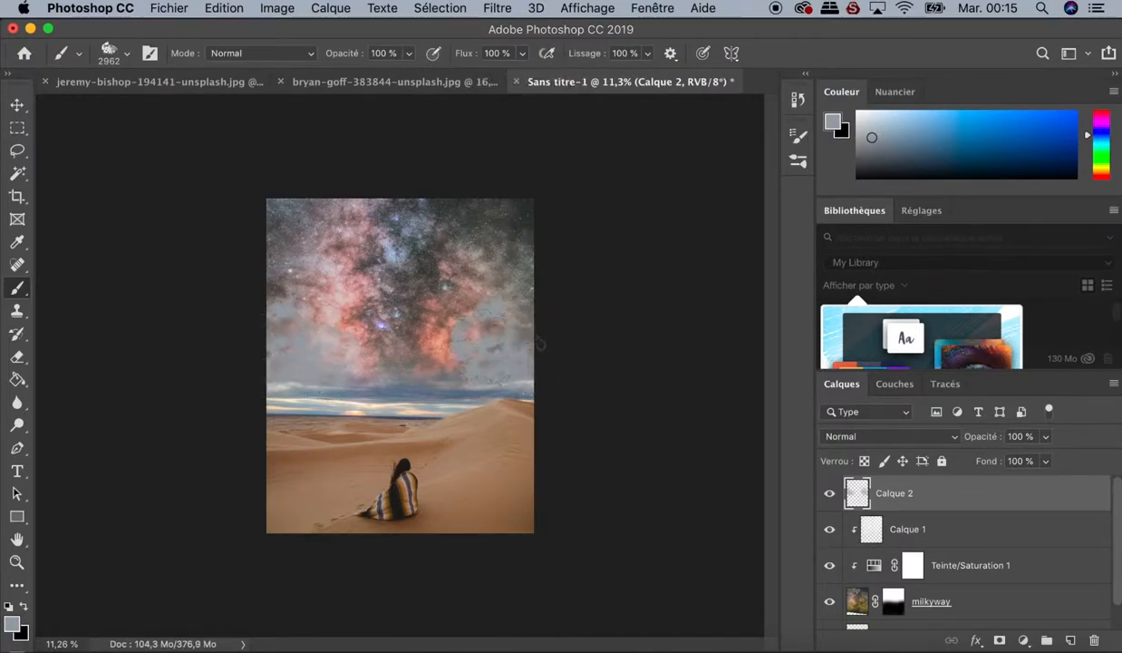
Step: Sample a darker blue-grey from the clouds above the horizon and switch to the Cloud1467 brush
left_click(431, 384, "alt")
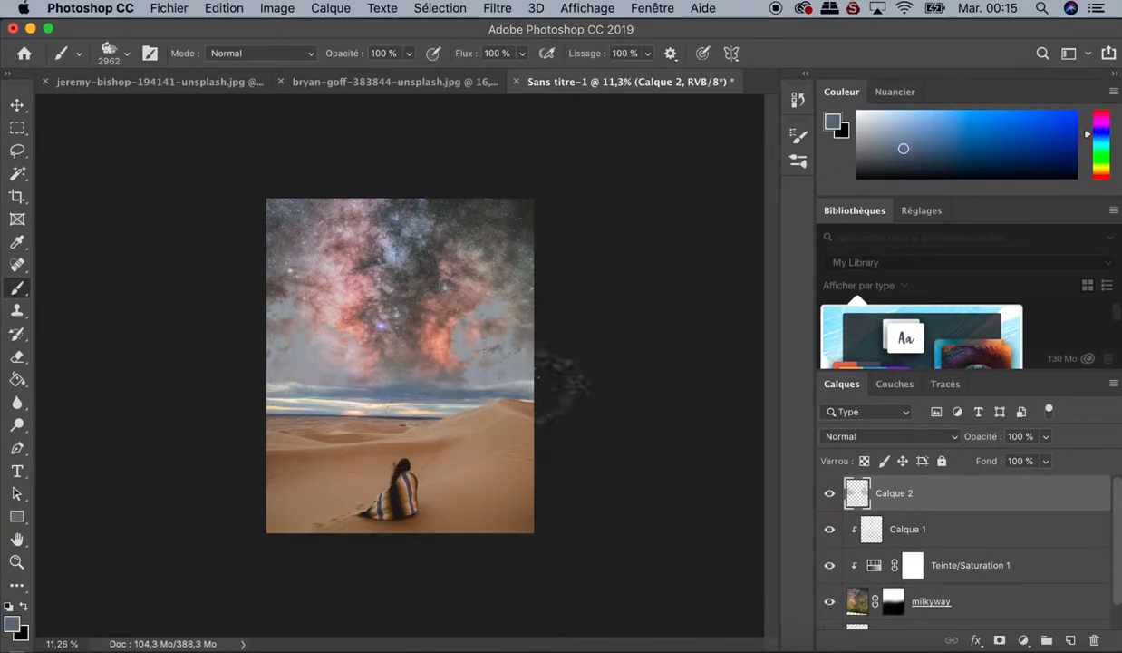
left_click(799, 163)
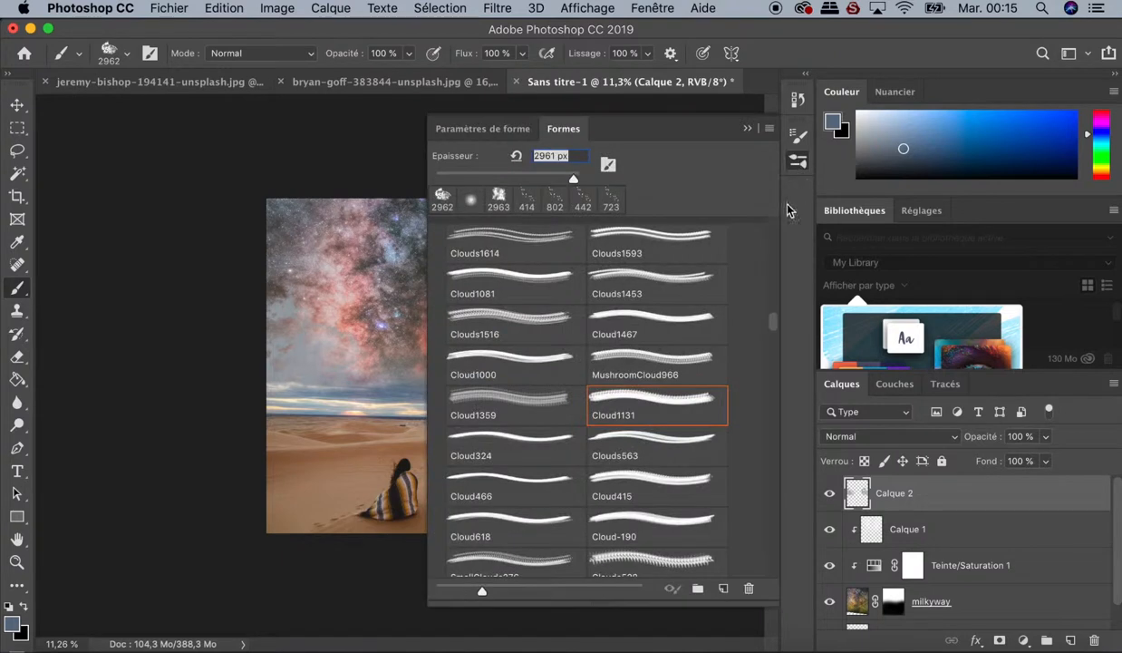
left_click(504, 471)
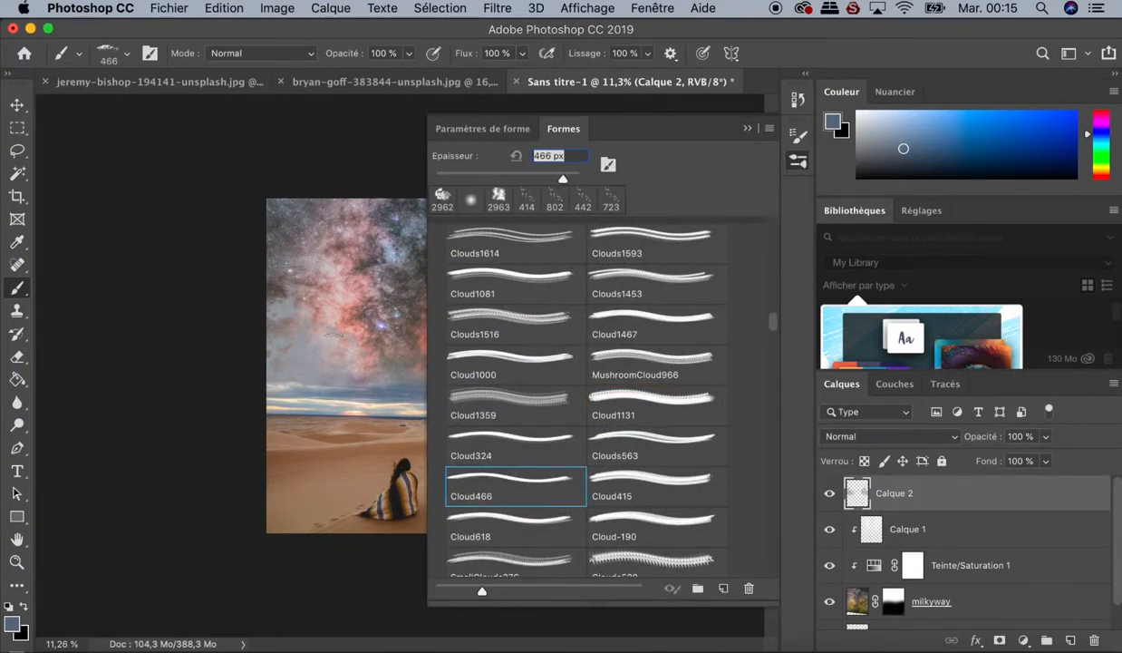
left_click(494, 521)
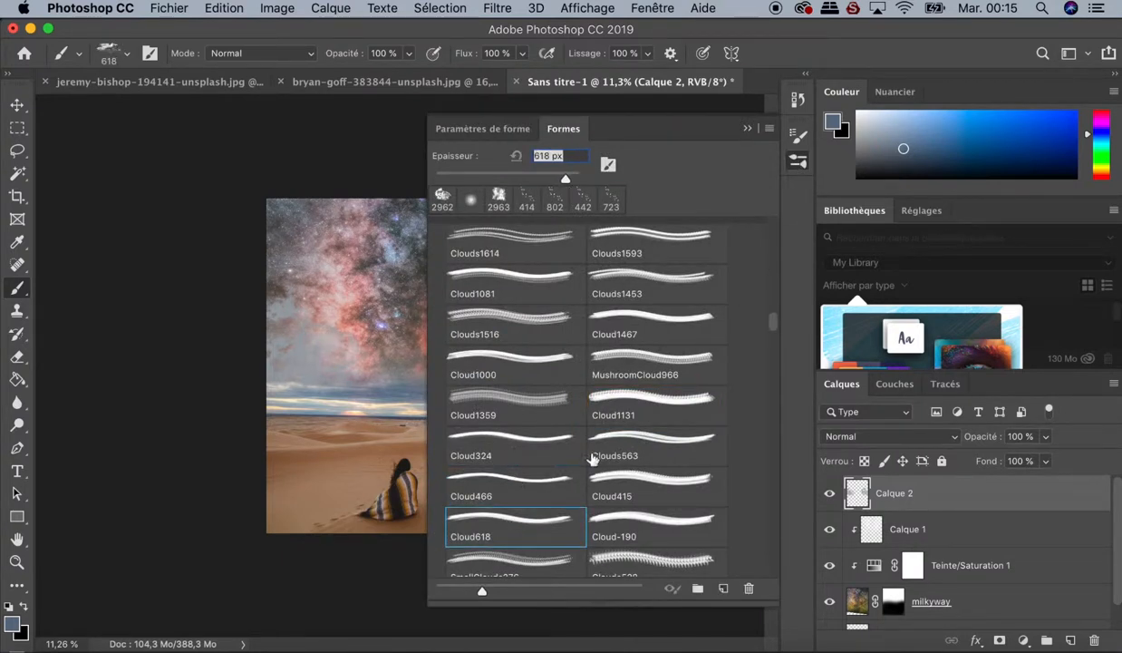
left_click(597, 517)
left_click(605, 319)
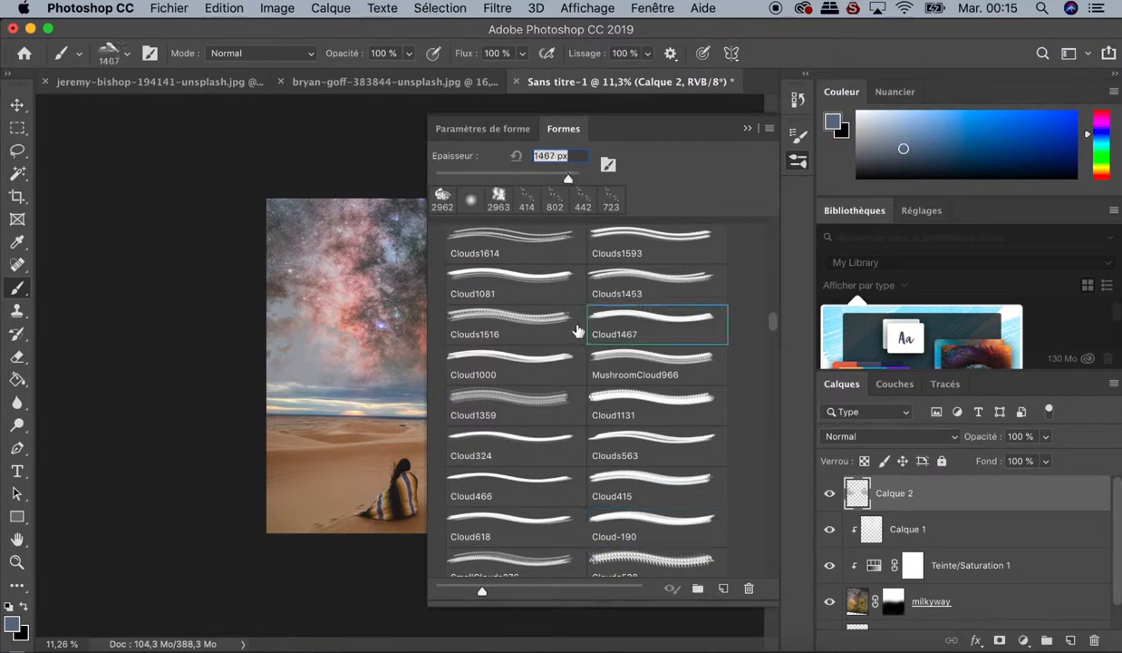
left_click(749, 135)
Step: Enlarge the cloud brush to 3344 px and stamp blue-grey clouds across the centre and right of the horizon
left_click_drag(399, 354, 467, 344)
left_click(353, 353)
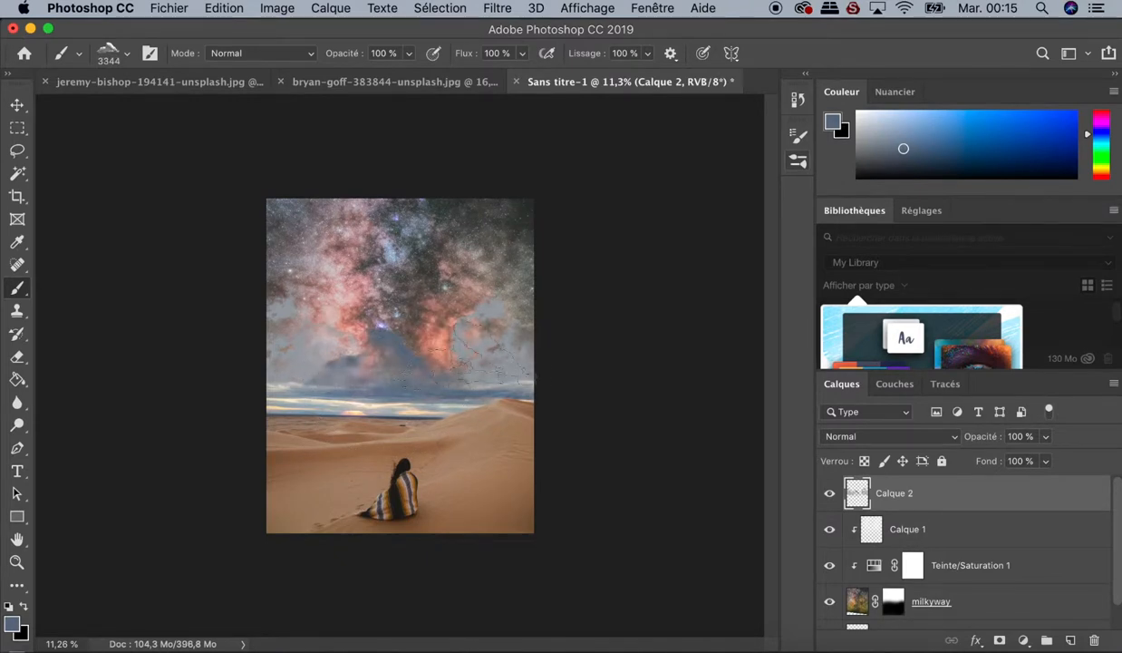
left_click(472, 352)
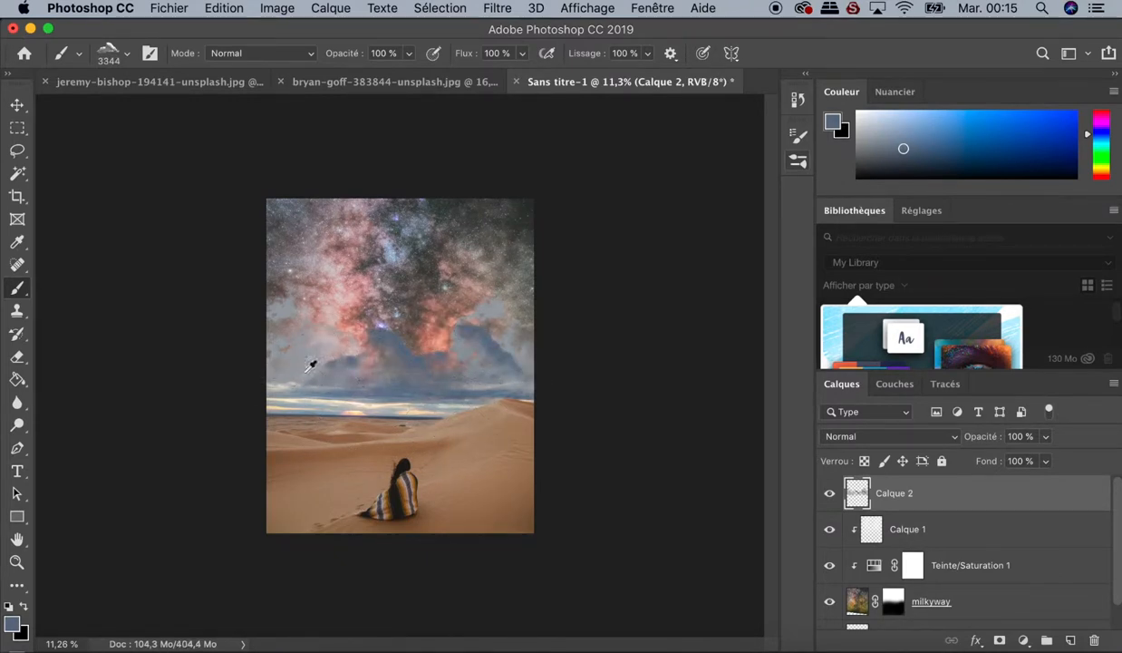
Step: Sample a pale grey from the bright clouds and stamp lighter clouds at the left and right edges of the sky
left_click(309, 396, "alt")
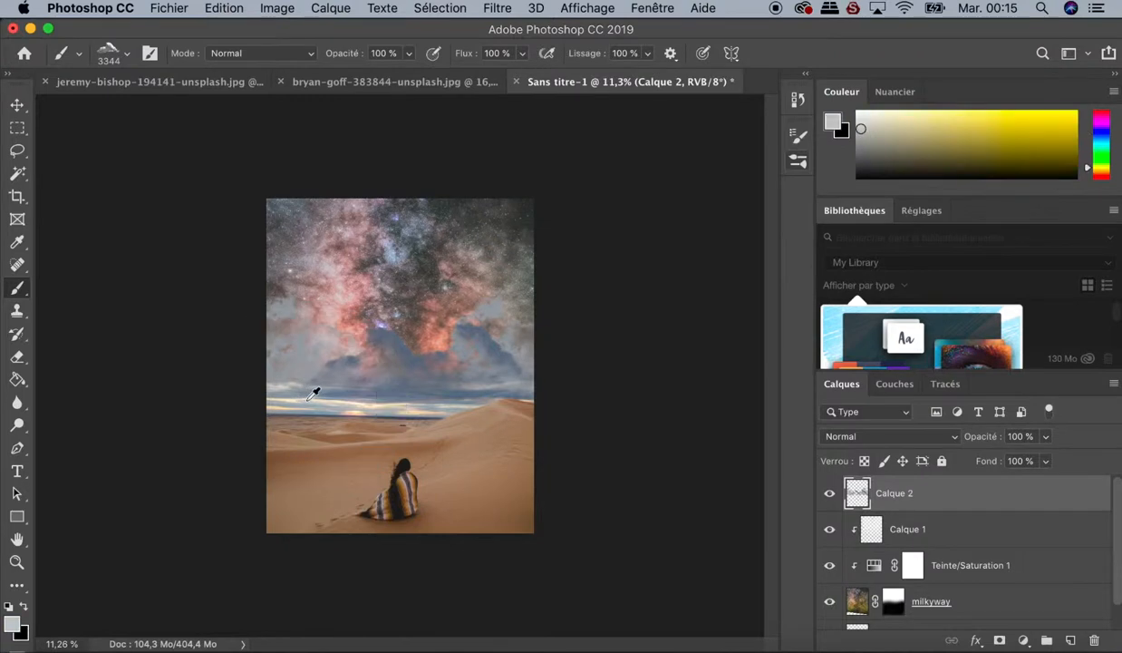
left_click(263, 363)
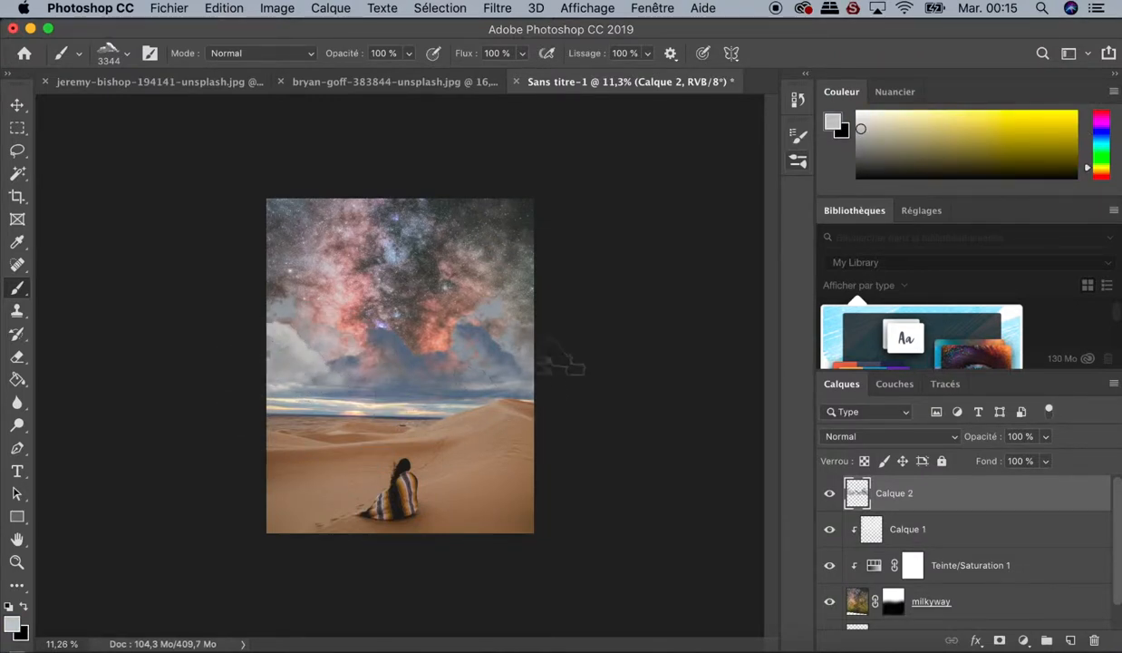
left_click(499, 334)
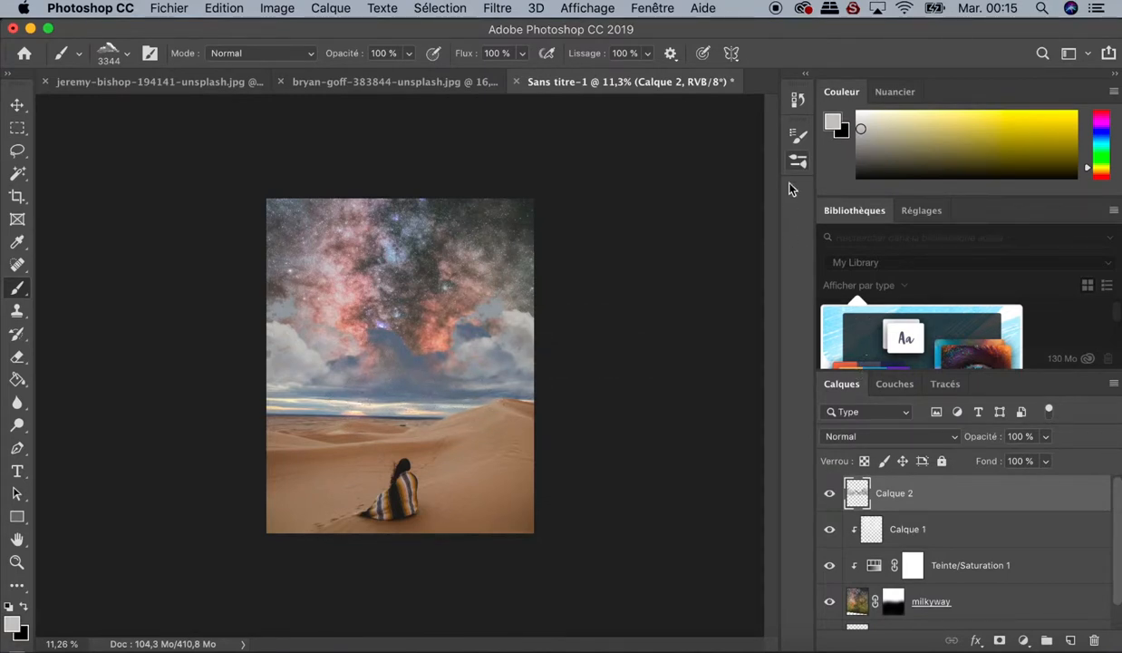
Step: Switch to the Clouds528 brush and enlarge it to 2321 px
left_click(798, 162)
left_click(494, 430)
left_click(495, 495)
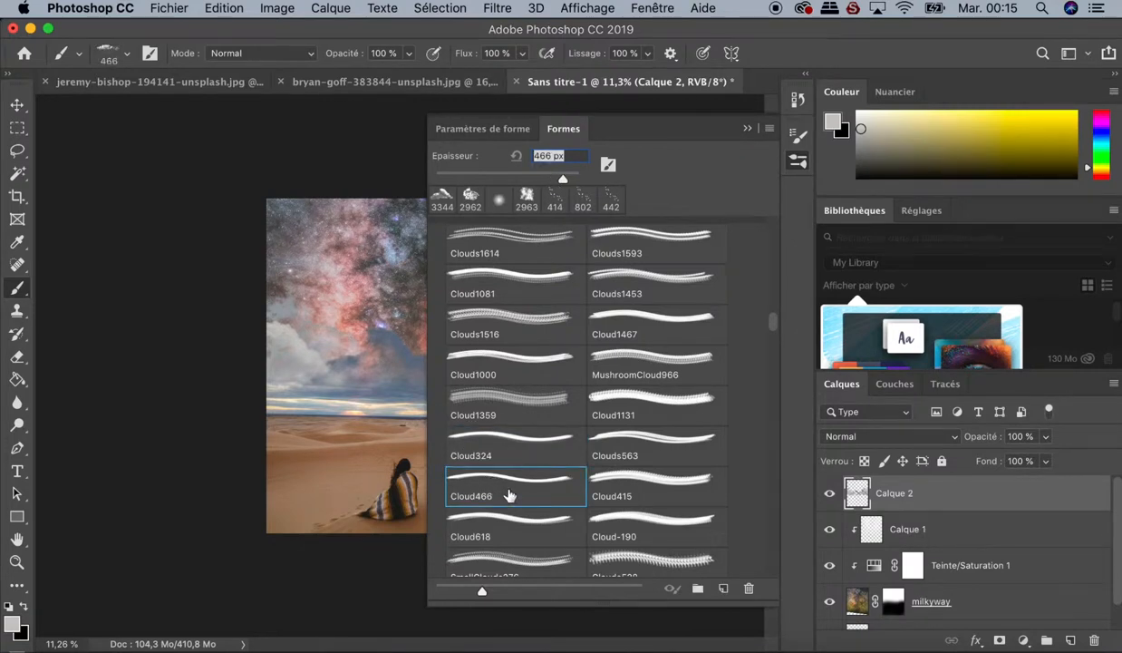
scroll(507, 495, "down", 3)
left_click(503, 496)
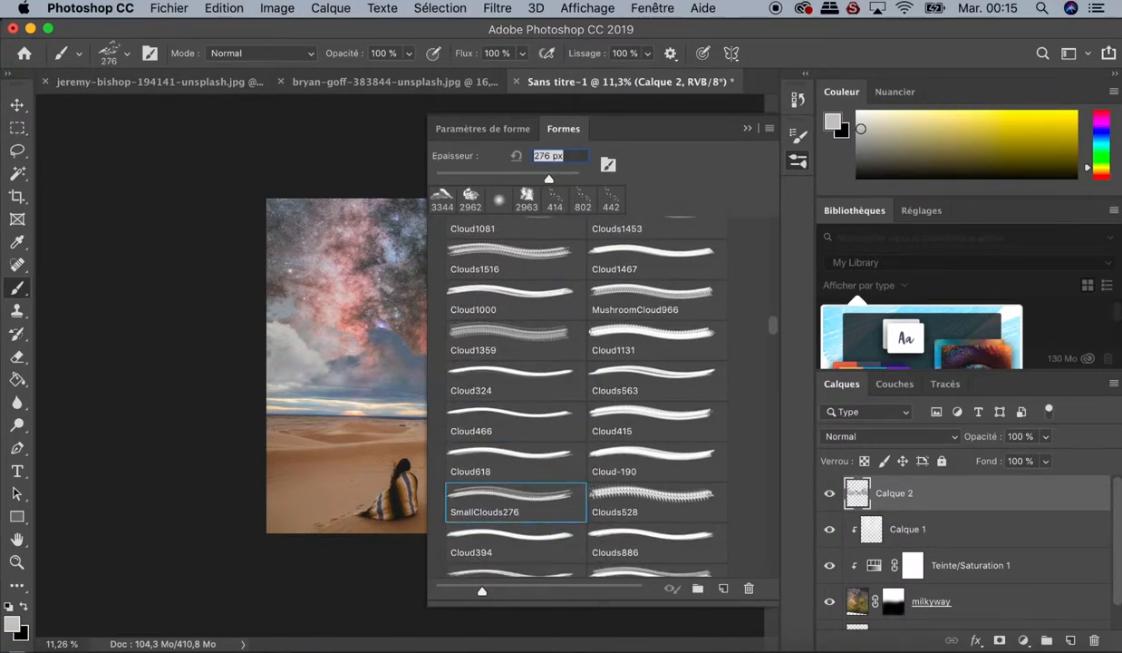
left_click(621, 479)
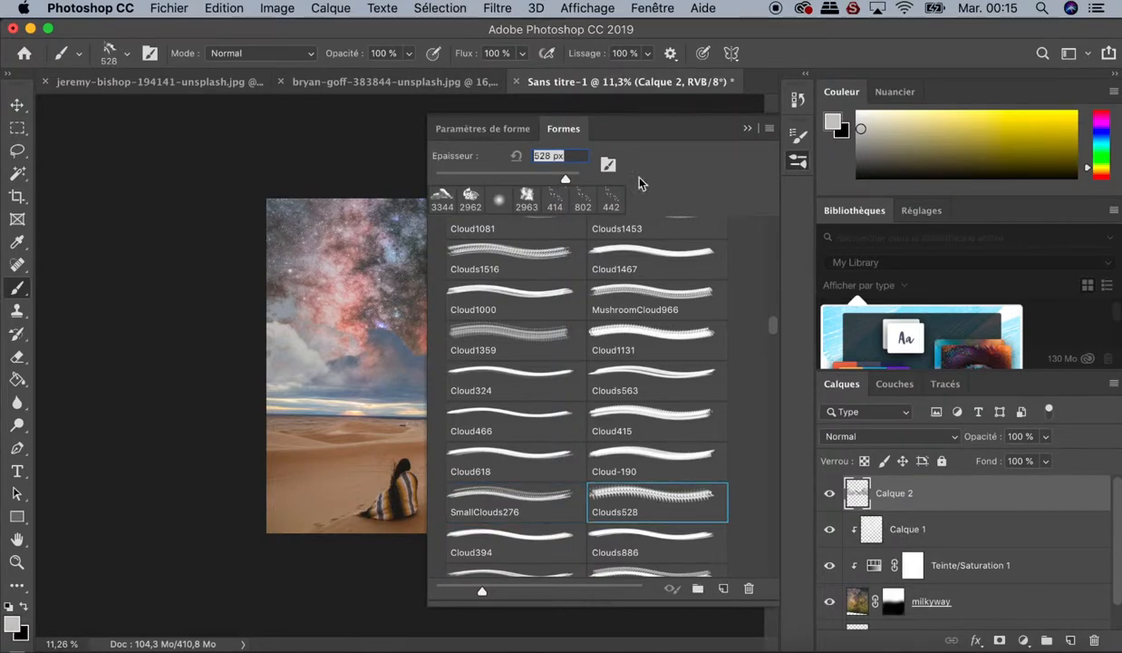
left_click(746, 129)
left_click_drag(420, 390, 511, 390)
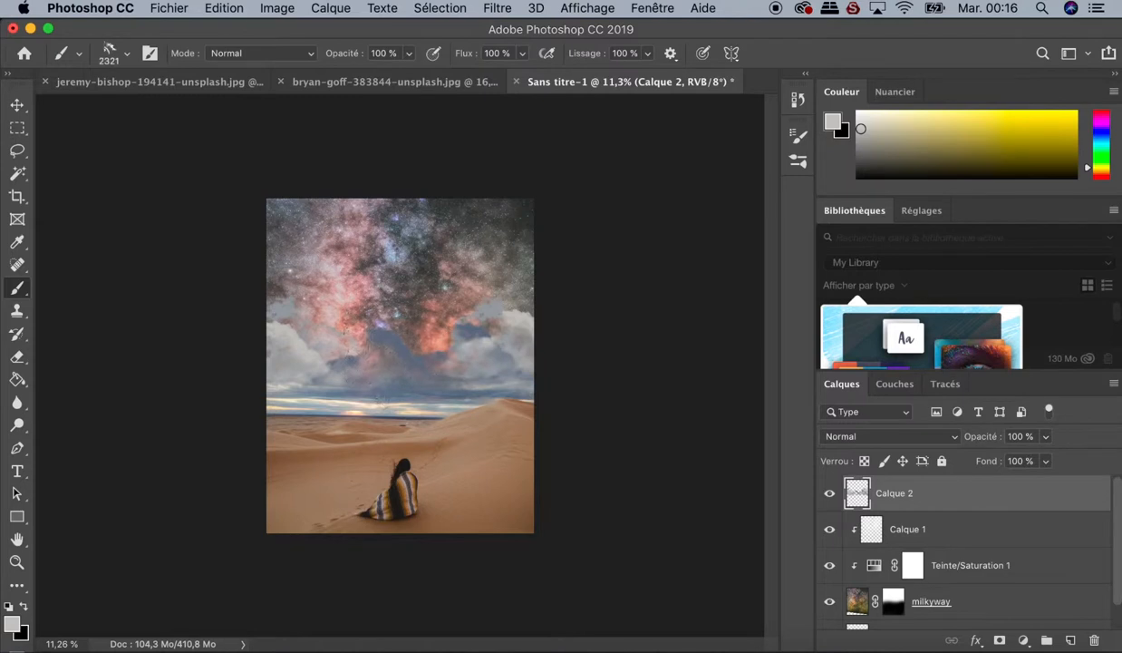
Step: Stamp pale grey cloud wisps across the centre above the horizon and sample a purplish grey to tint the clouds at the left
left_click_drag(386, 393, 395, 401)
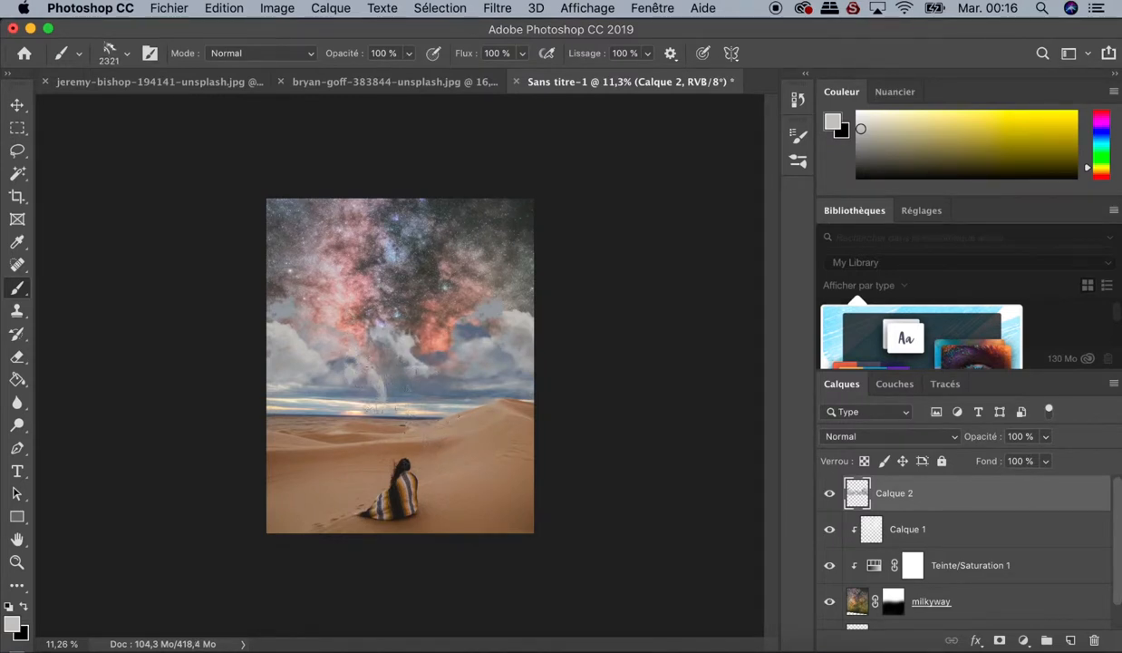
left_click(424, 395)
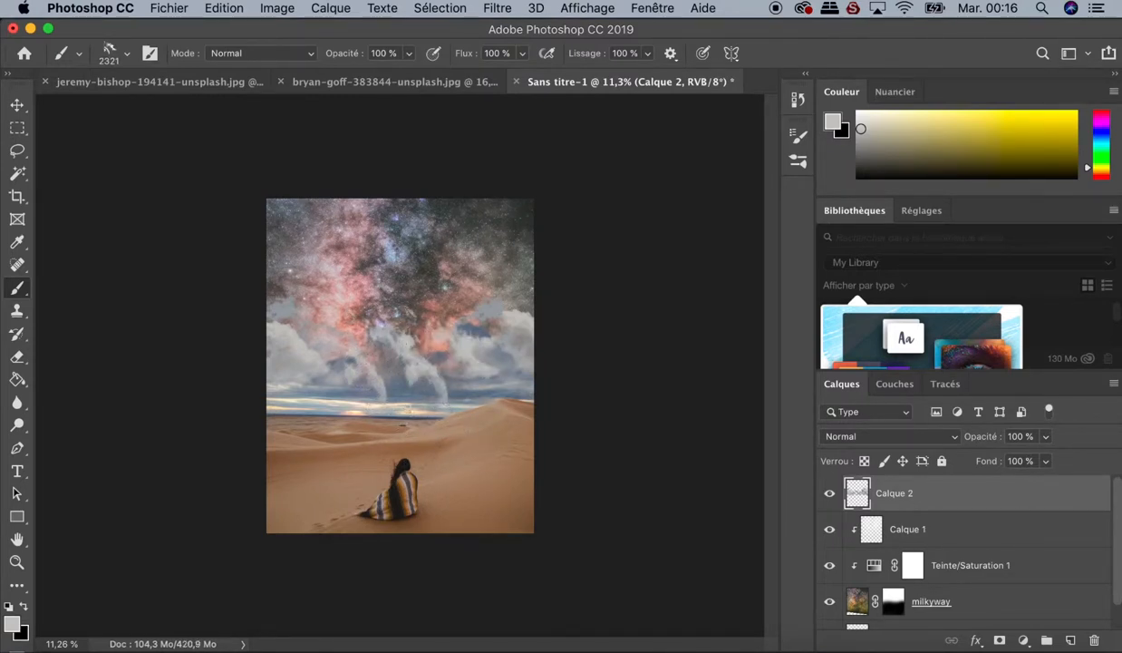
left_click(359, 391, "alt")
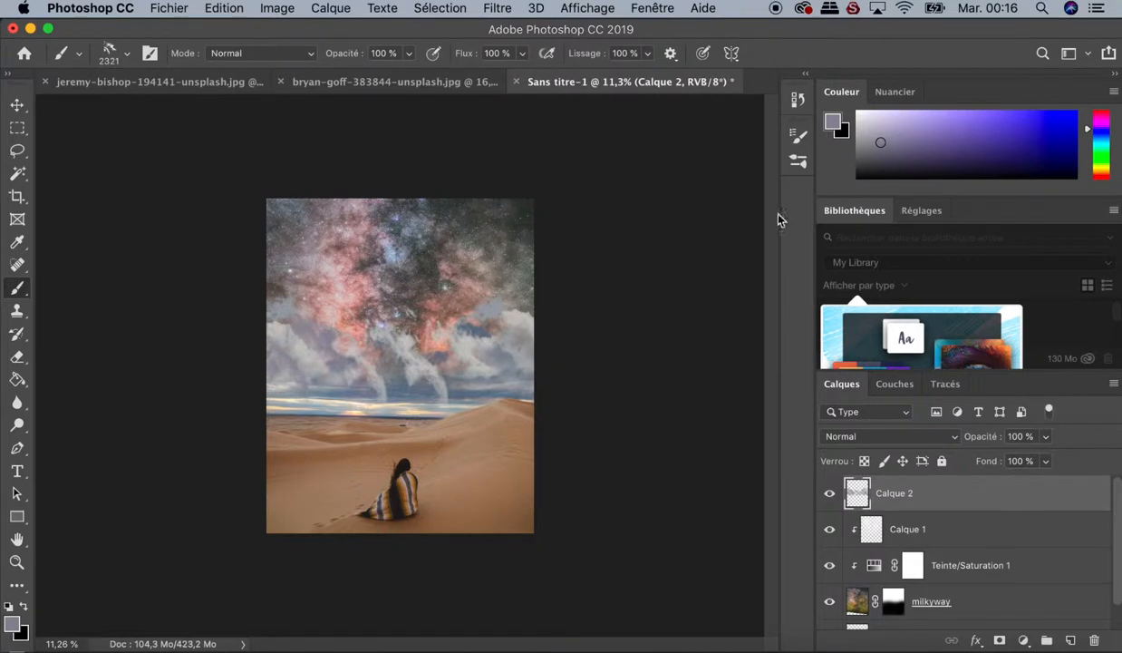
Step: Switch to the MushroomCloud966 brush, enlarge it to 3068 px and stamp a purplish-grey cloud at the left of the sky
left_click(799, 165)
left_click(654, 297)
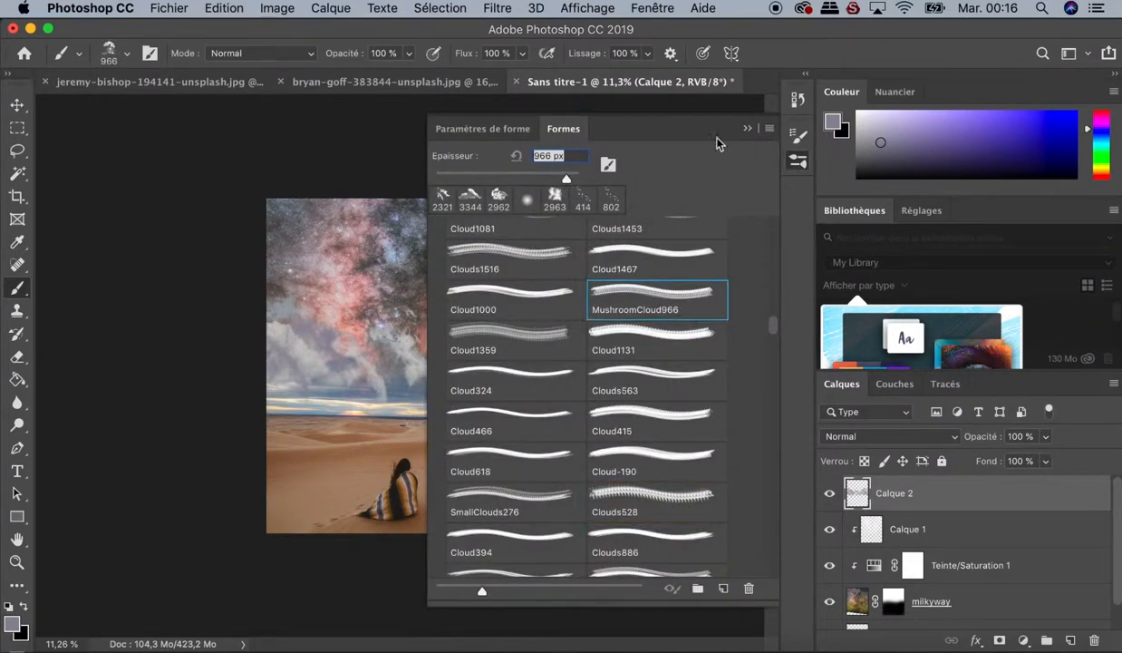
left_click(747, 128)
left_click_drag(439, 340, 544, 327)
left_click(322, 337)
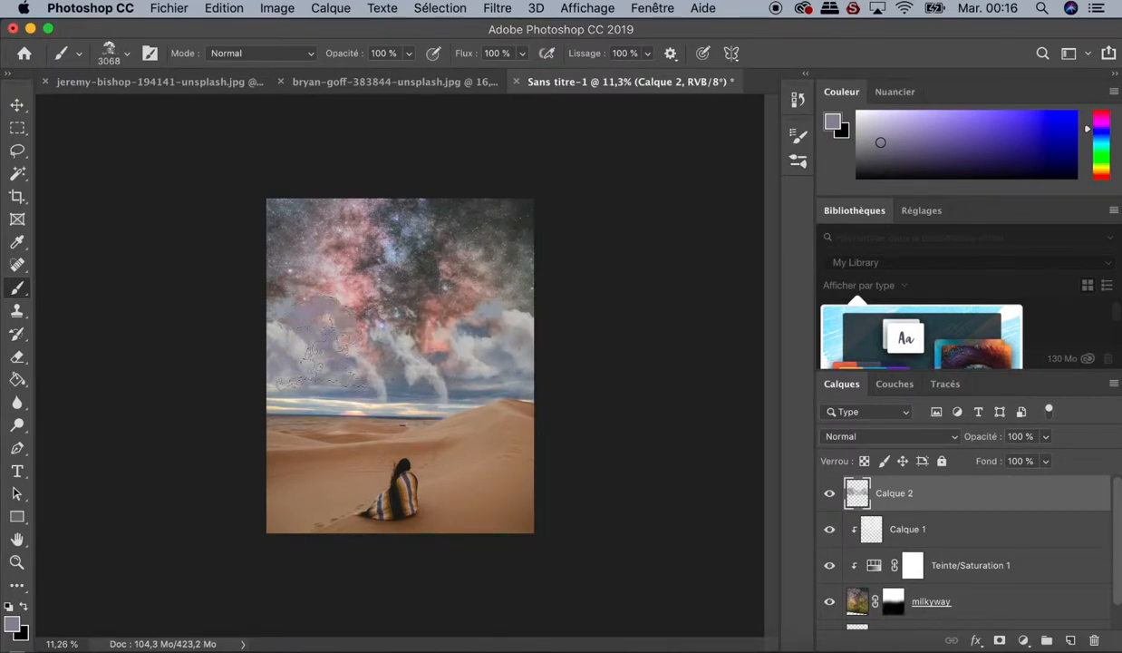
Step: Try a mushroom cloud stamp at the centre of the sky and undo it
left_click(400, 321)
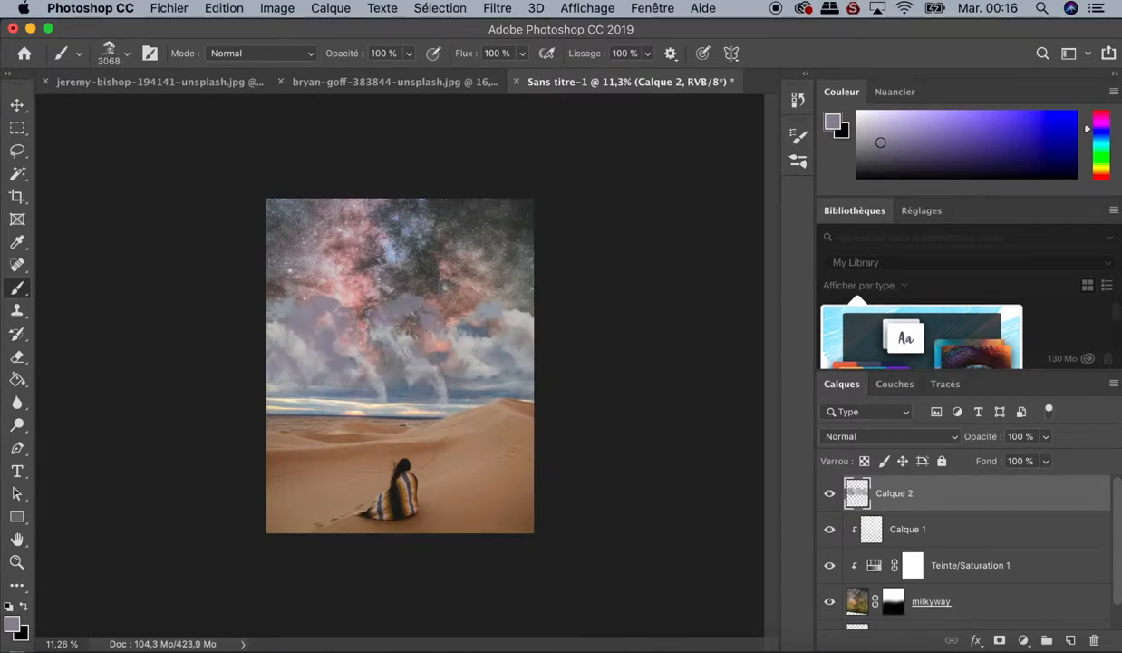
left_click(557, 399)
key("z")
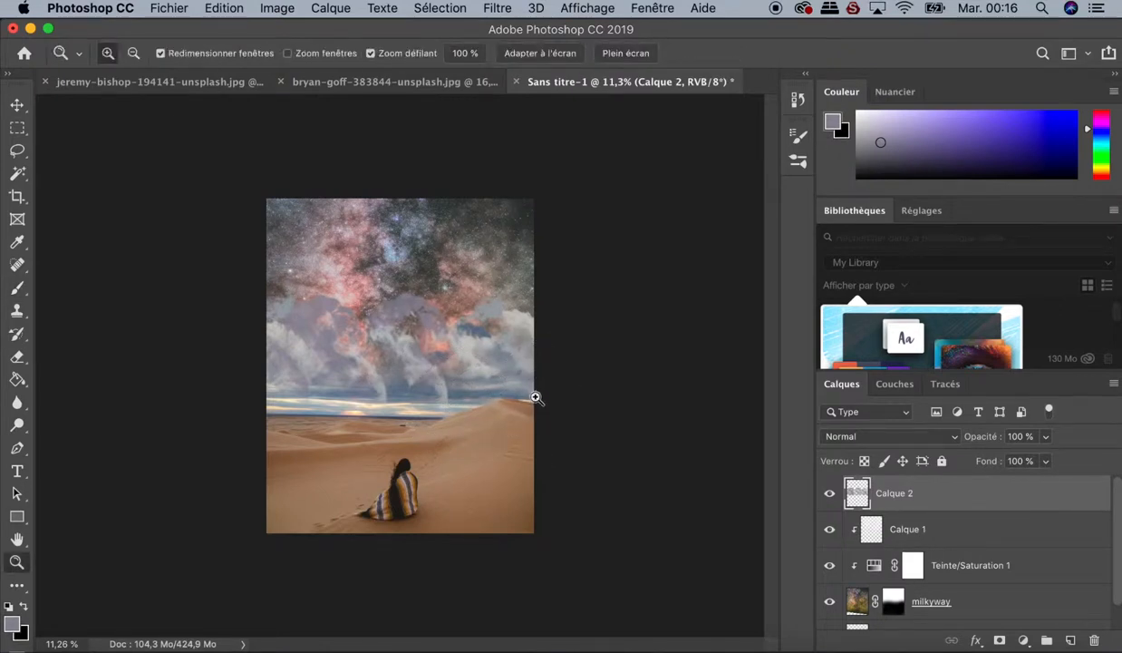
key("super+z")
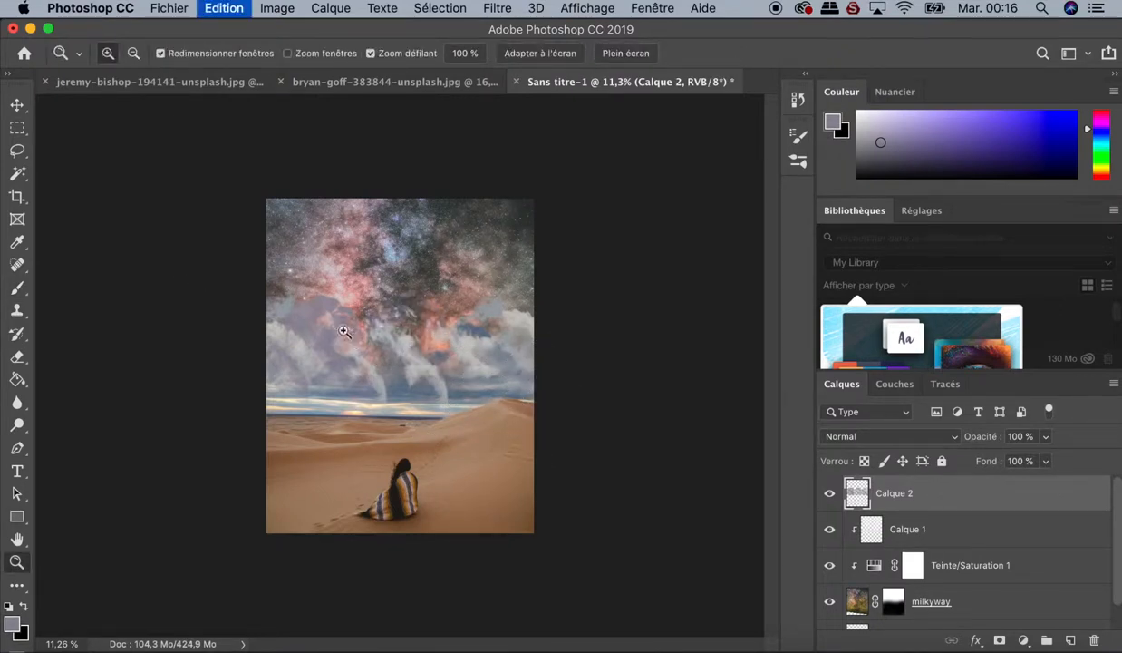
key("b")
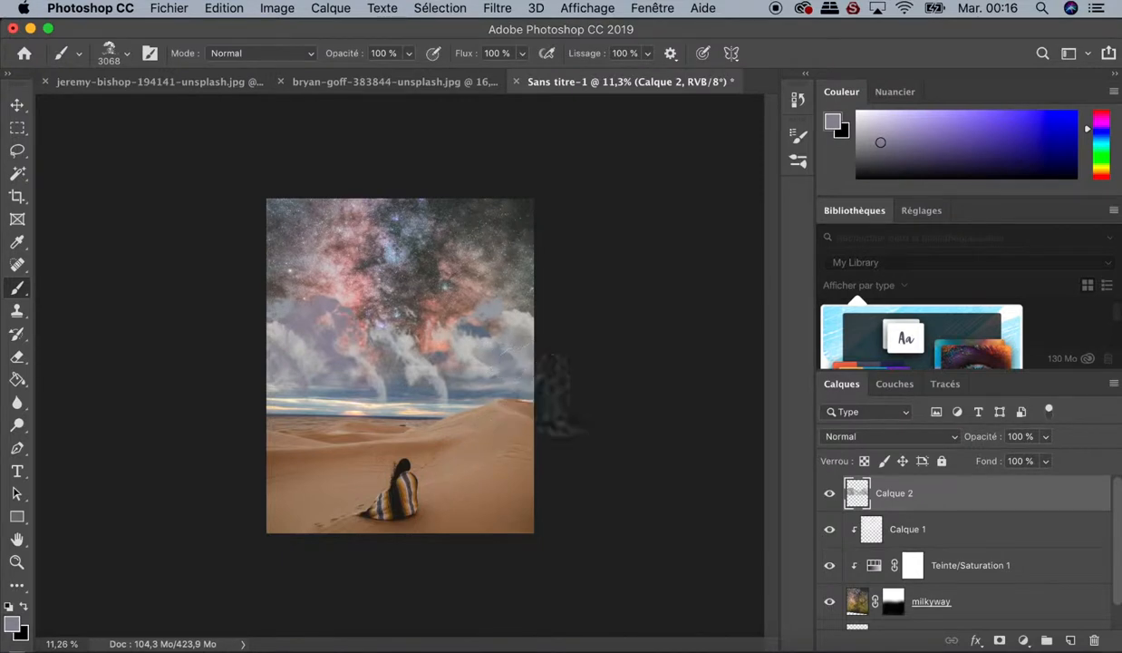
Step: Switch to the Clouds624 brush
left_click(798, 163)
left_click(482, 376)
left_click(495, 419)
left_click(475, 497)
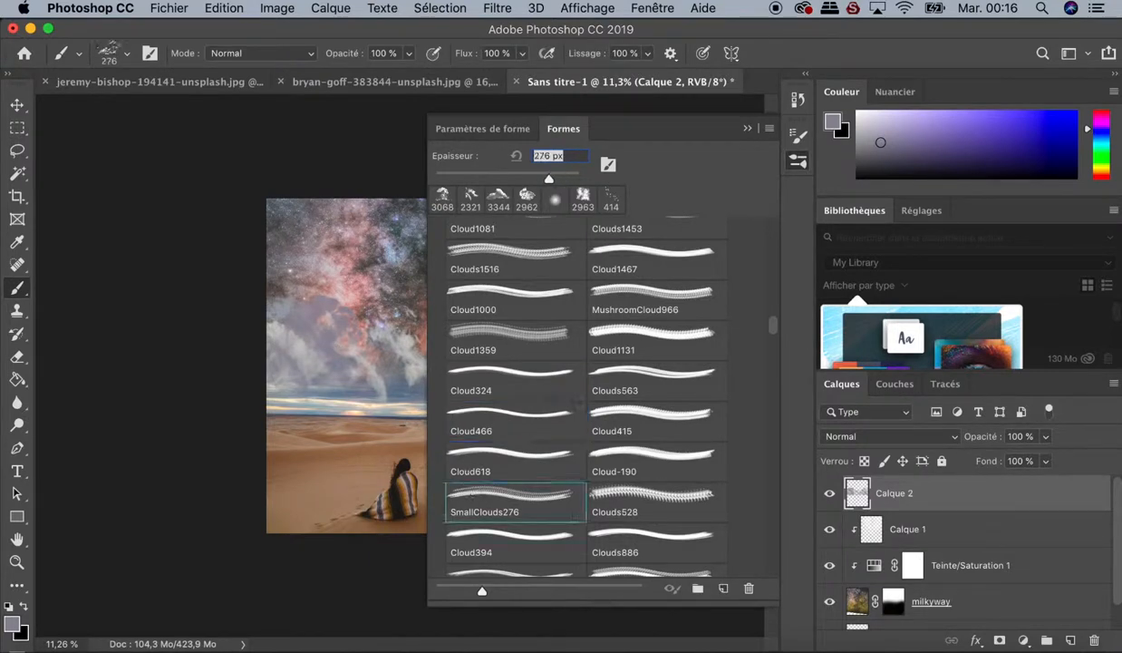
scroll(504, 503, "down", 2)
left_click(505, 515)
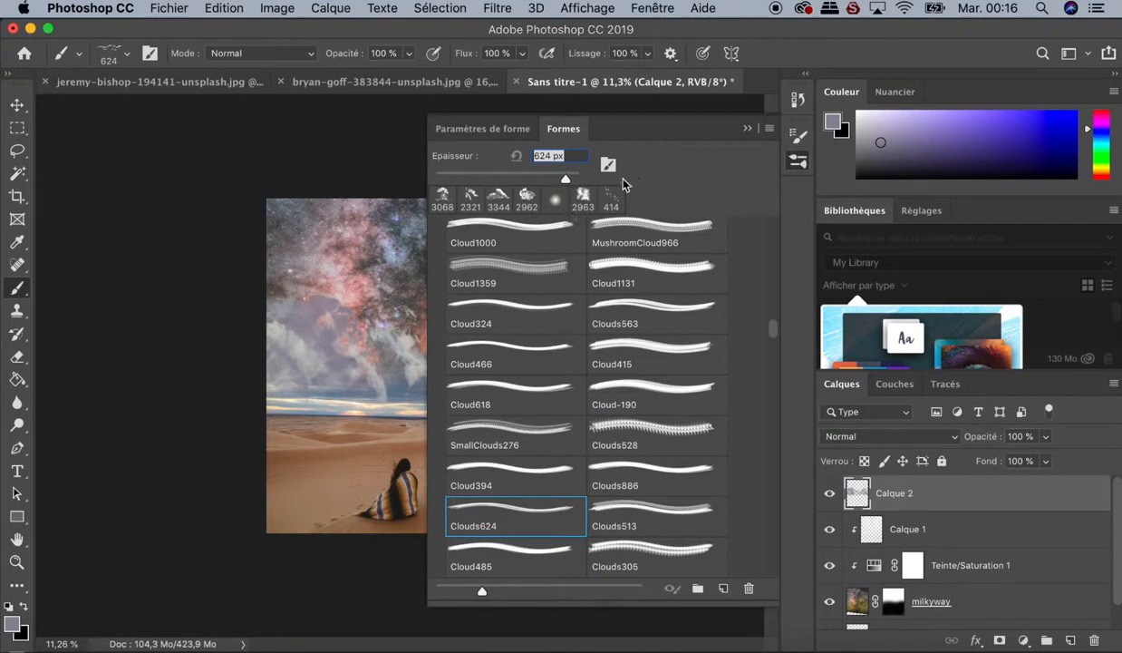
left_click(746, 128)
Step: Enlarge the brush to 4736 px and stamp streaky clouds above the horizon in purplish grey and a sampled pale grey
left_click_drag(471, 349, 679, 340)
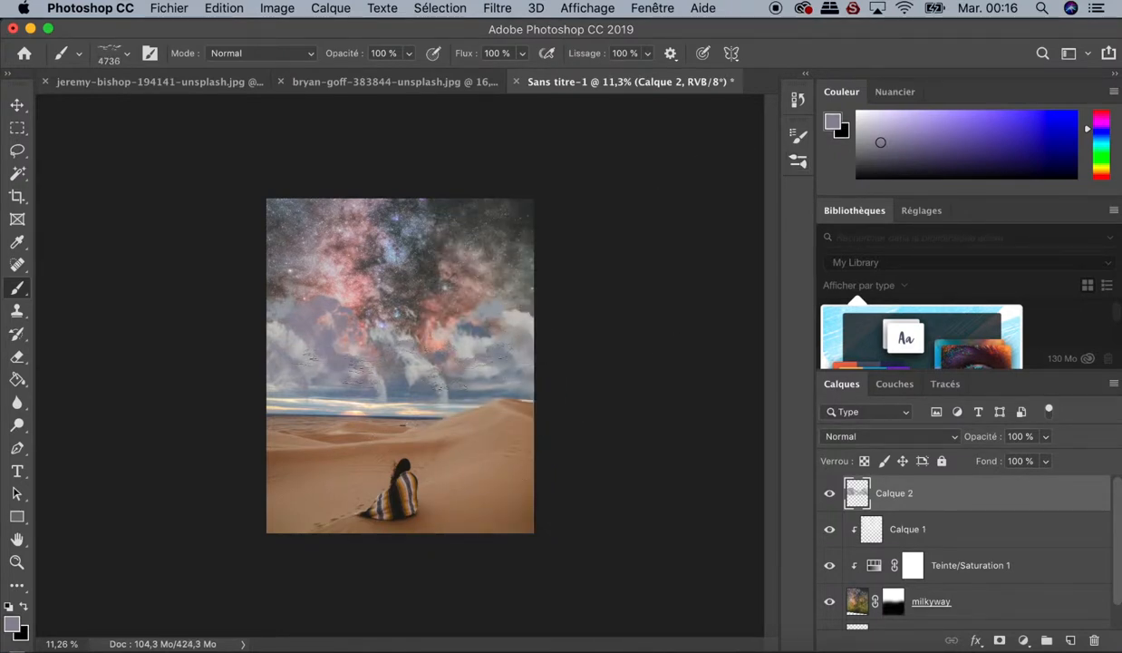
mouse_move(576, 328)
left_mouse_down()
mouse_move(588, 338)
mouse_move(201, 350)
mouse_move(244, 367)
left_mouse_up()
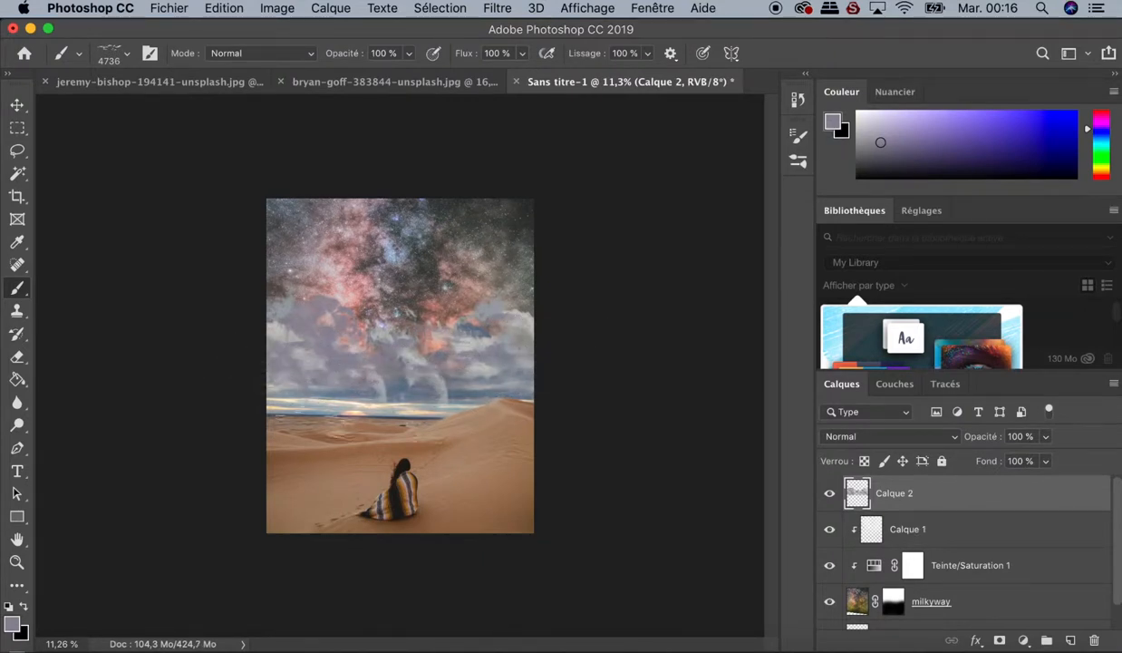
left_click(447, 375, "alt")
left_click(447, 372)
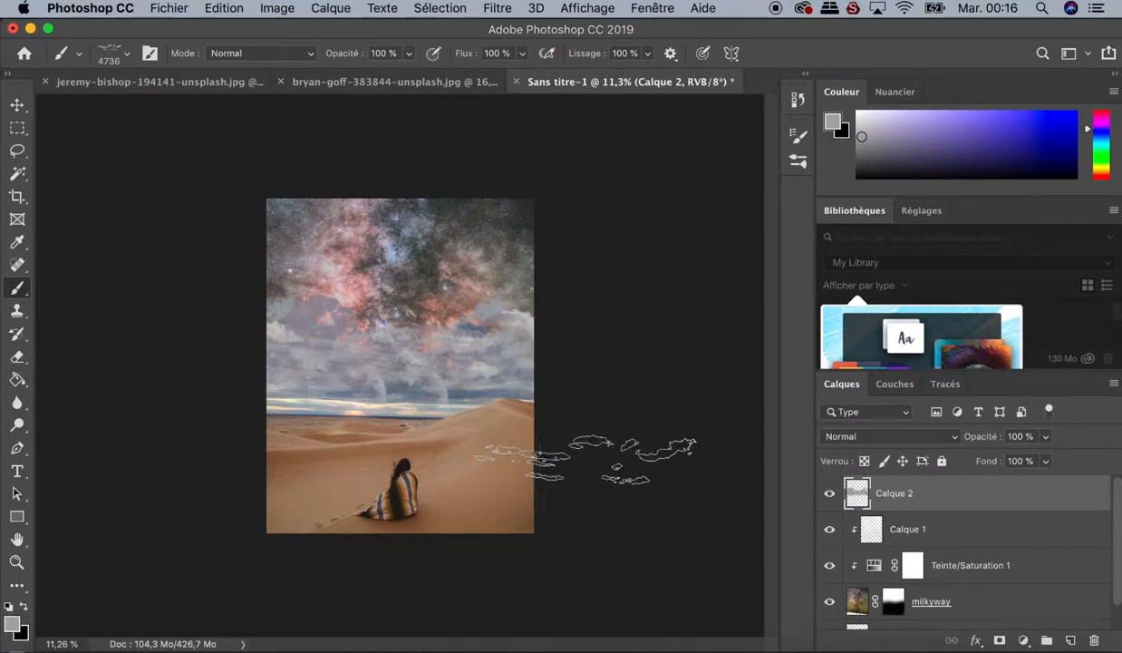
Step: Switch to the Cloud415 brush at 2805 px and stamp clouds in a sampled blue-grey across the centre and right above the horizon
left_click(798, 163)
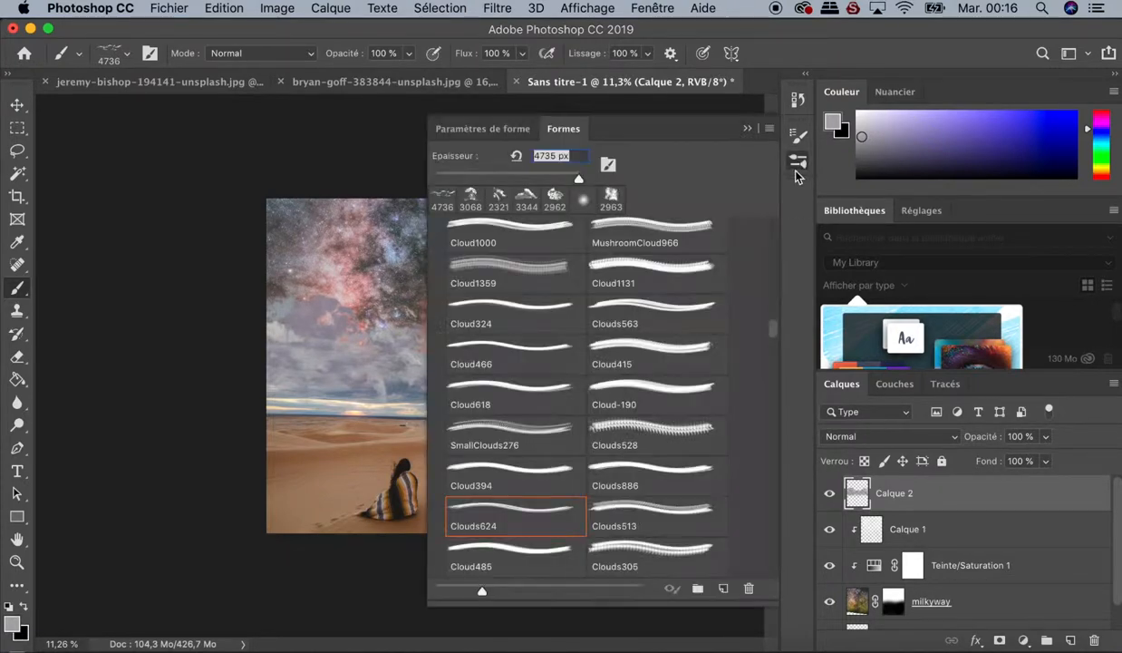
left_click(657, 349)
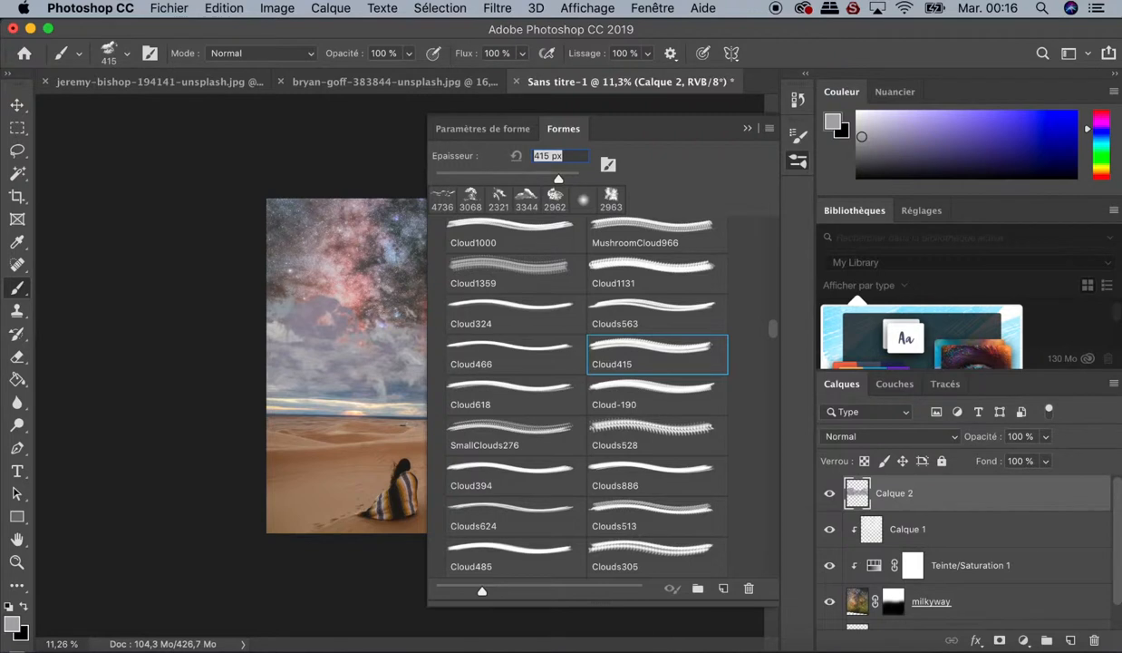
key("Return")
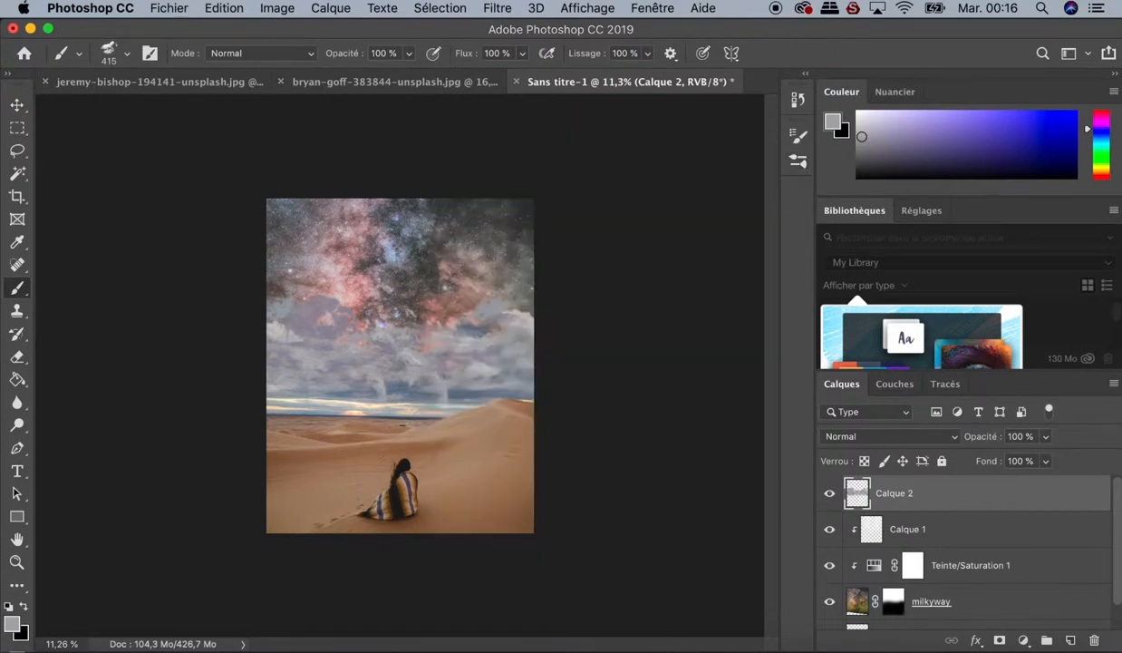
left_click(408, 379, "alt")
left_click_drag(408, 379, 471, 379)
left_click(376, 352)
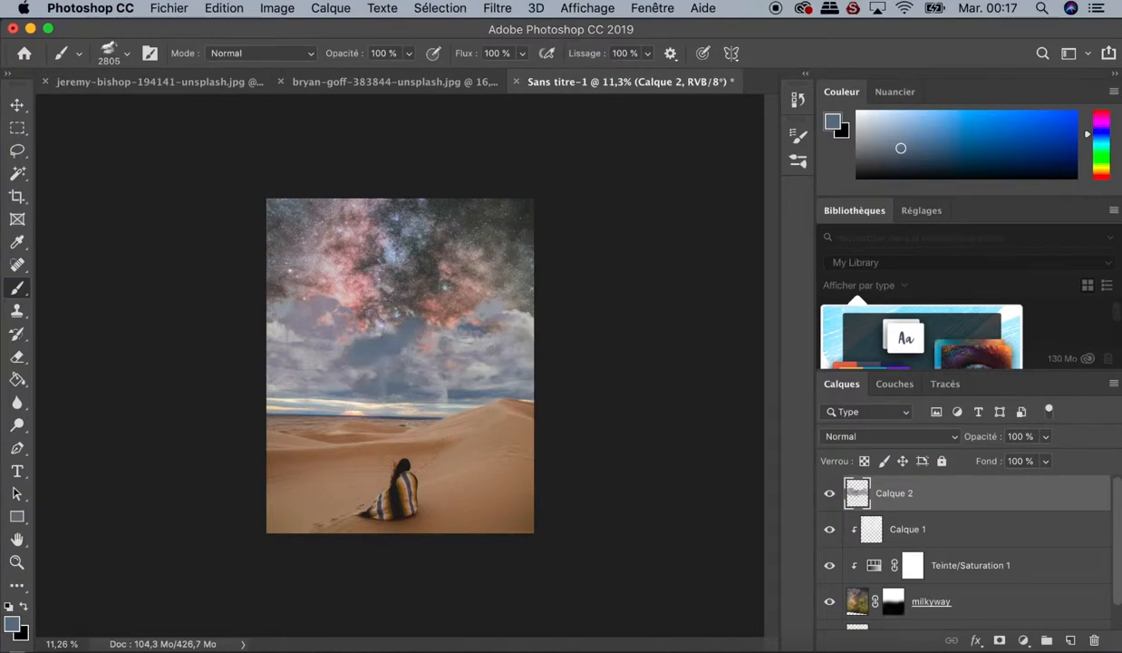
left_click(444, 349)
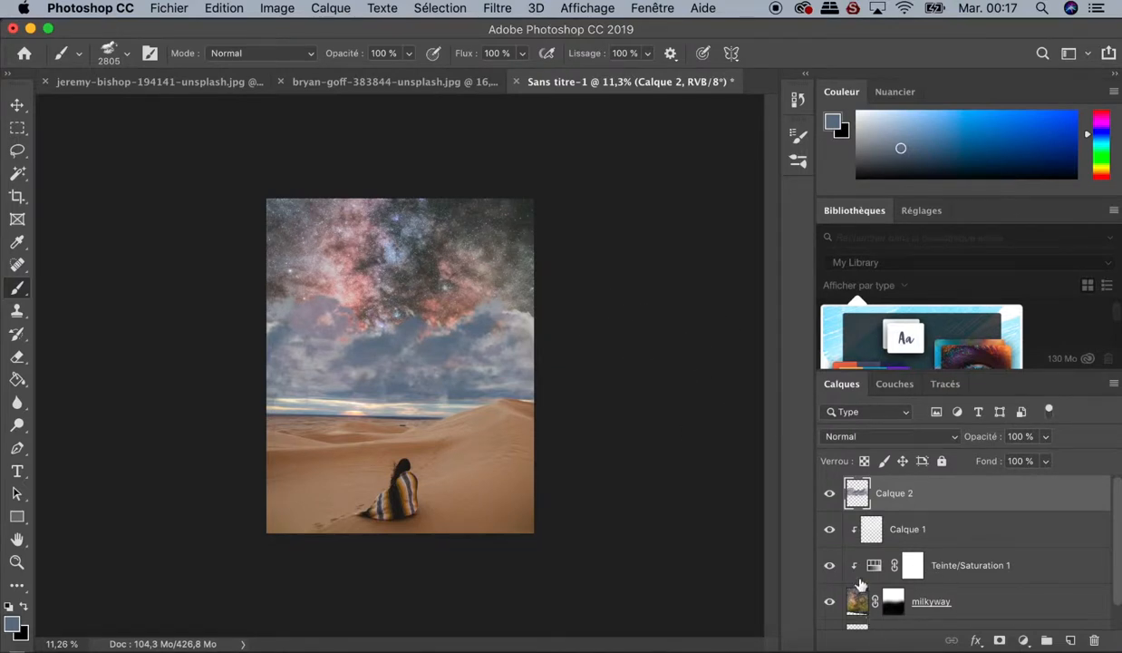
Step: Add a new clipped layer directly above the Teinte/Saturation 1 adjustment
left_click(874, 567)
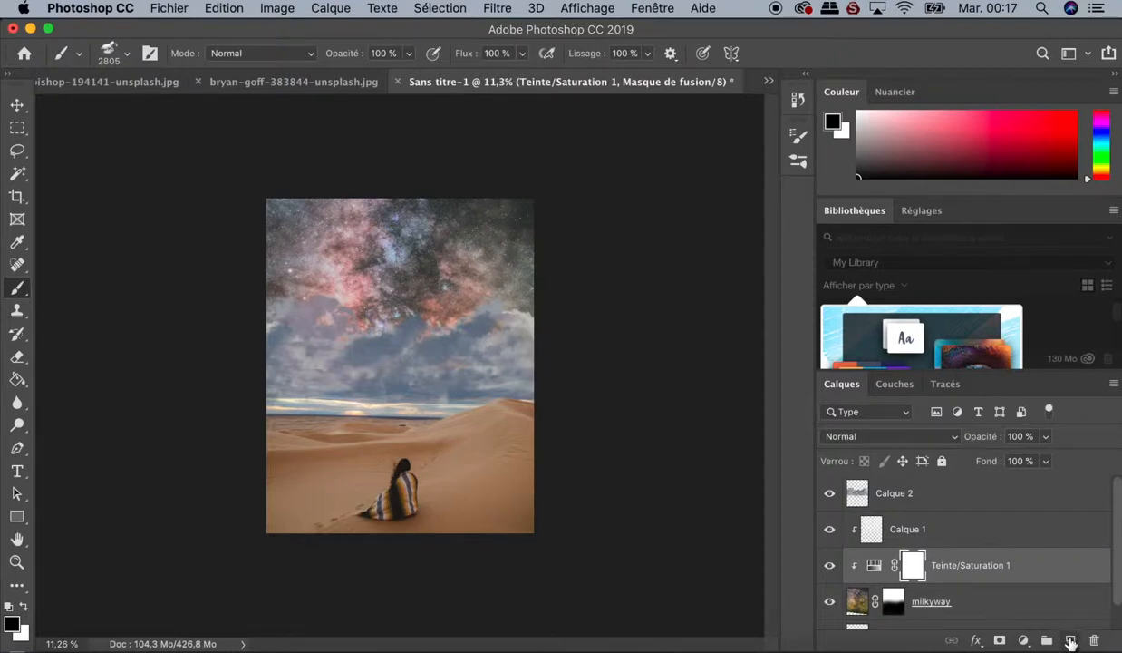
left_click(1071, 641)
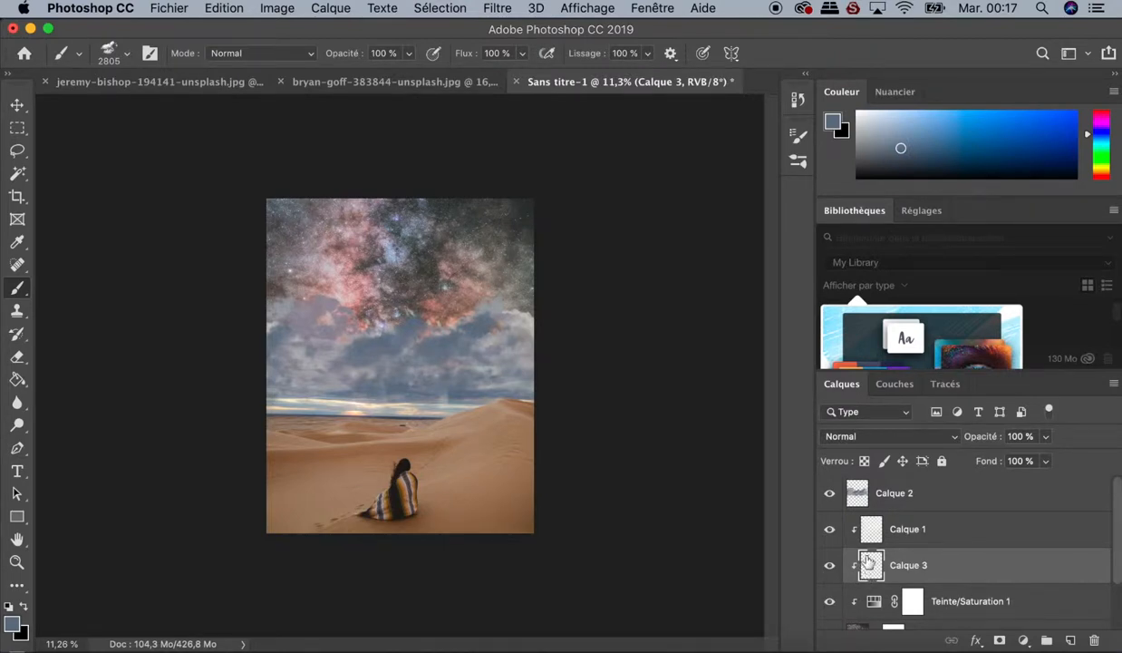
left_click(893, 441)
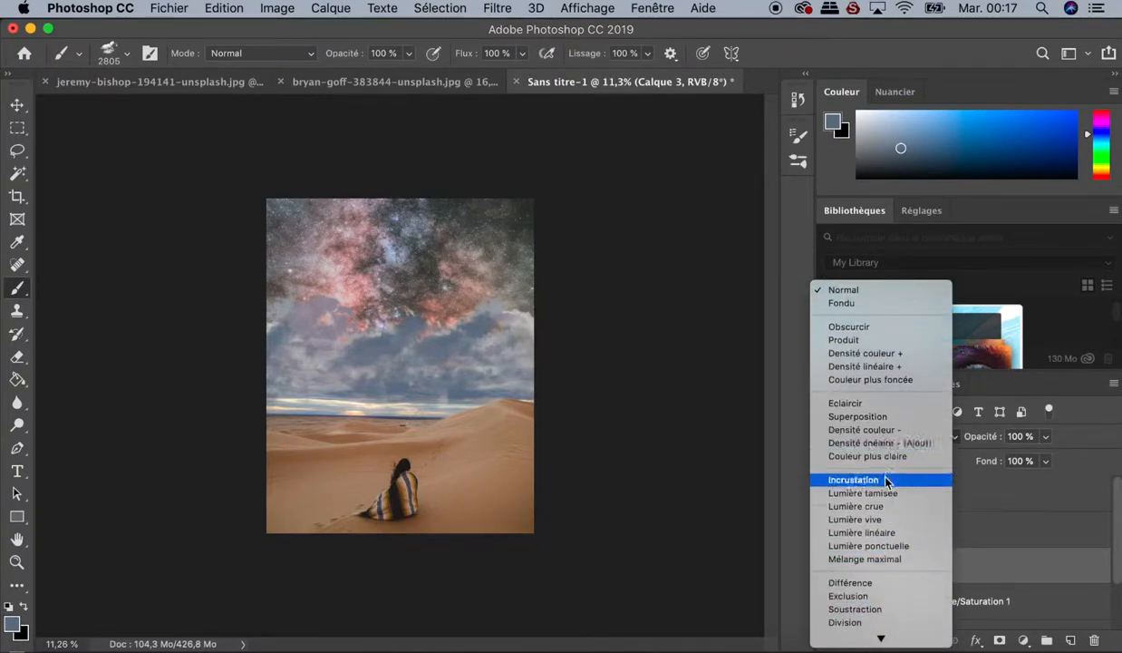
left_click(993, 465)
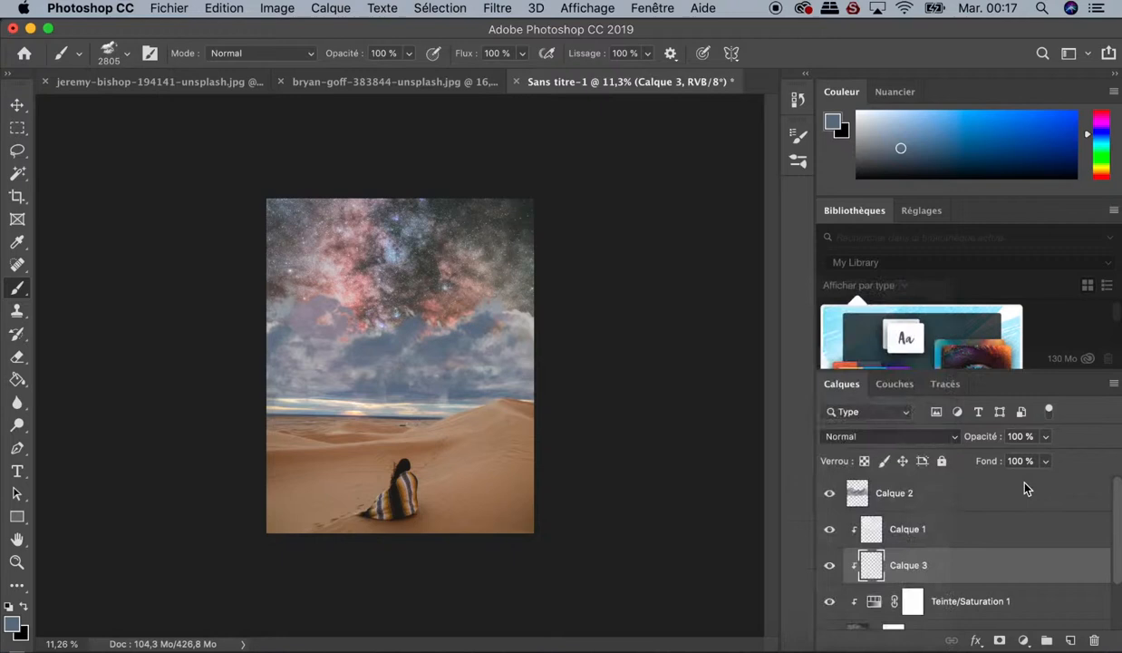
left_click(893, 436)
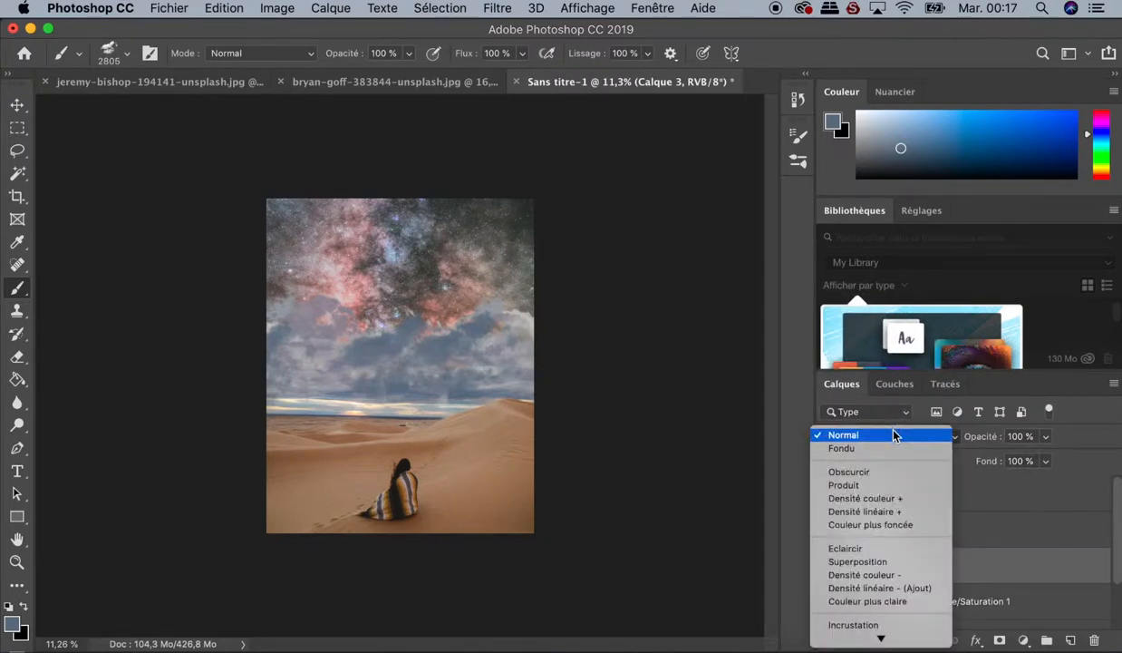
left_click(986, 487)
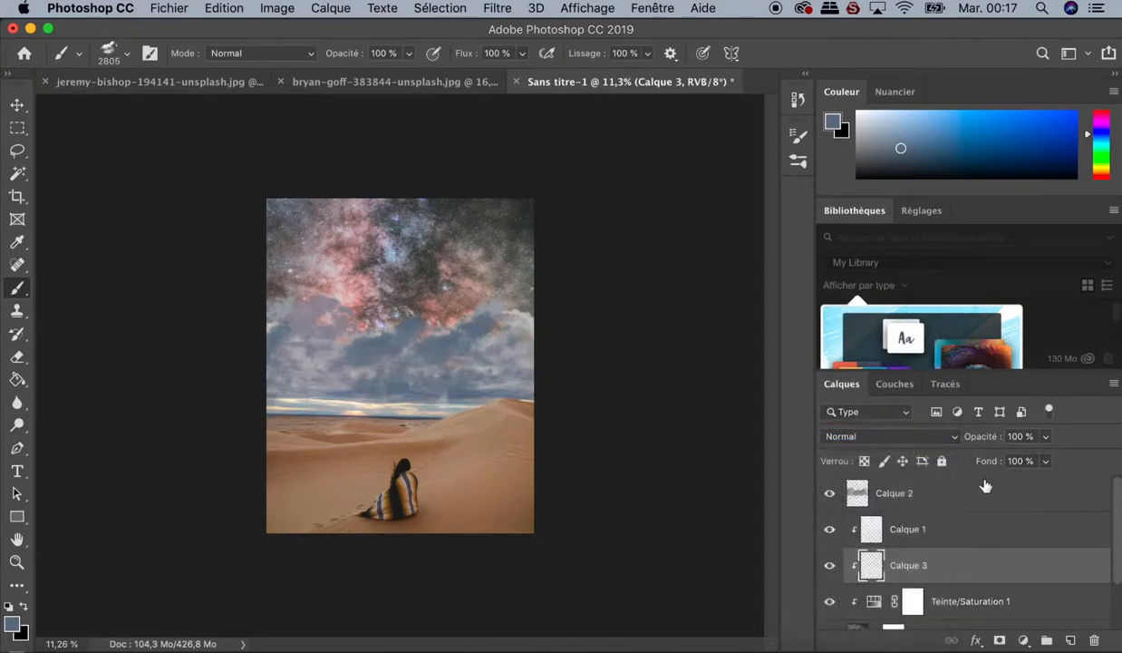
Step: Switch to the moon1 brush from the moon_brushes_by_hawksmont set
left_click(799, 163)
left_click_drag(776, 333, 779, 378)
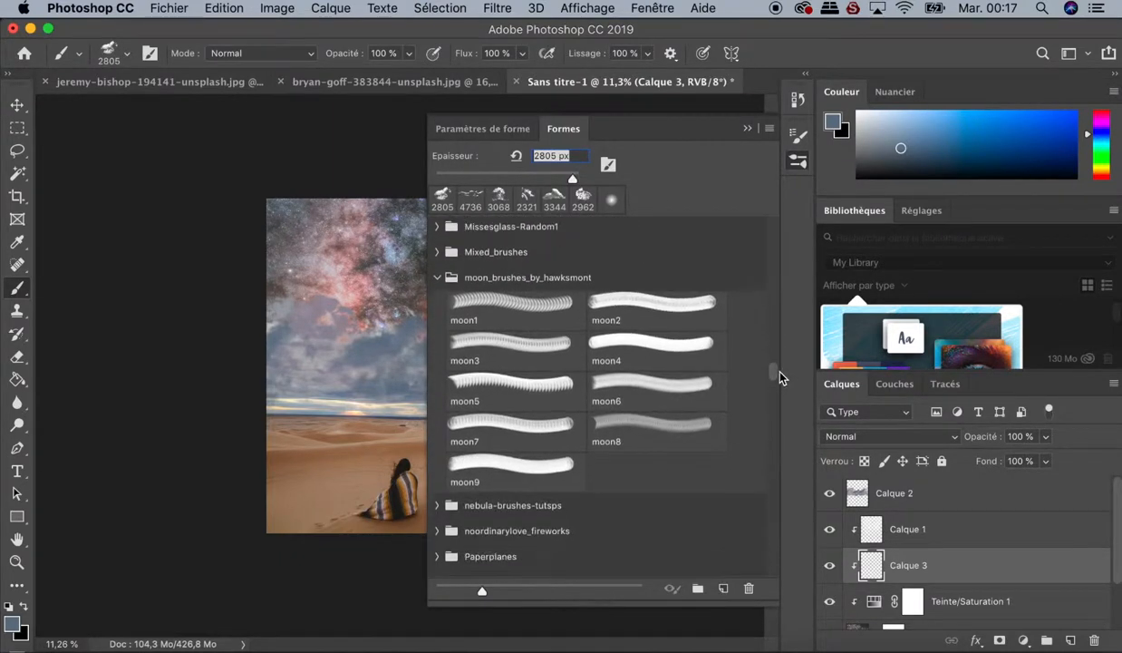
left_click(483, 329)
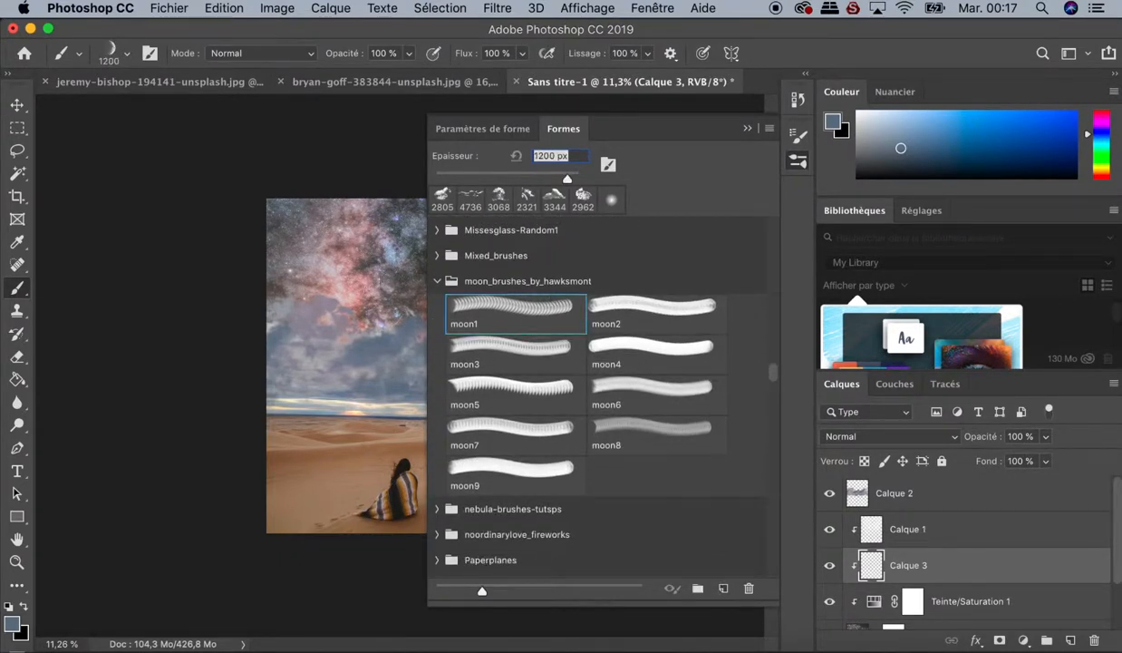
left_click(741, 128)
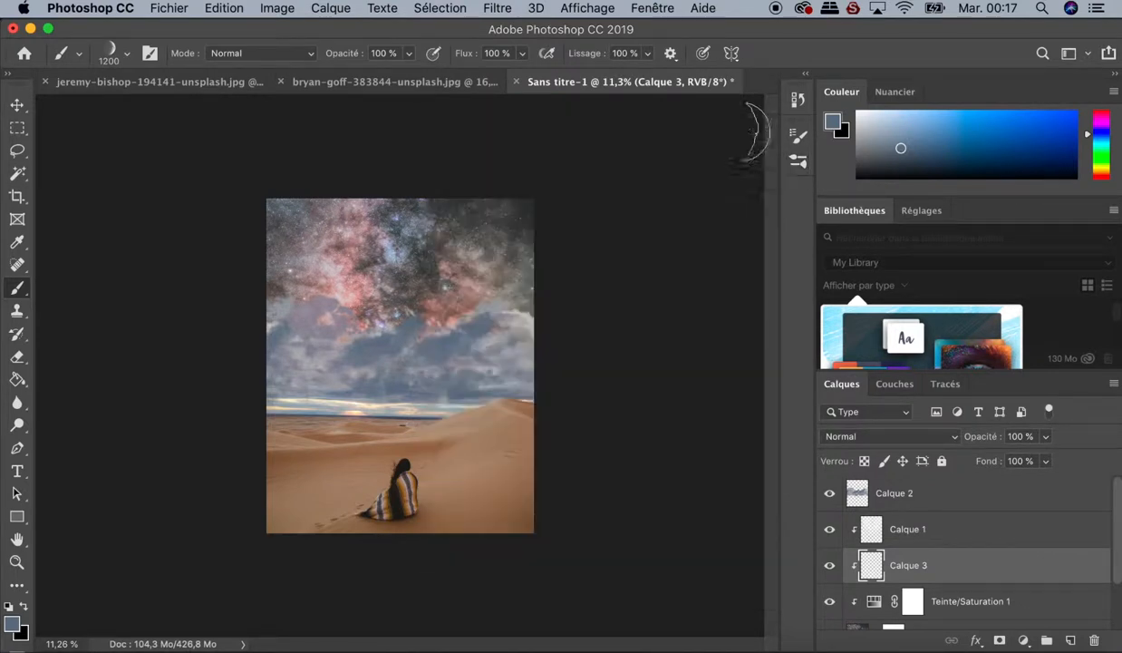
Step: Set the foreground colour to near-white fbfbfc
left_click(11, 623)
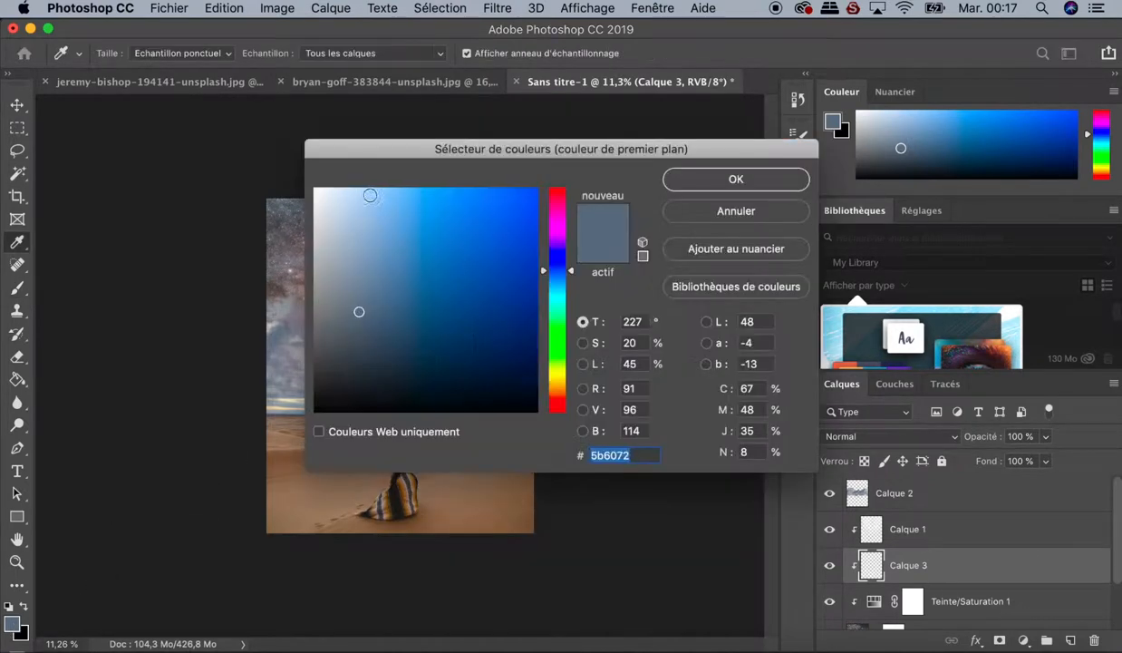
left_click(313, 190)
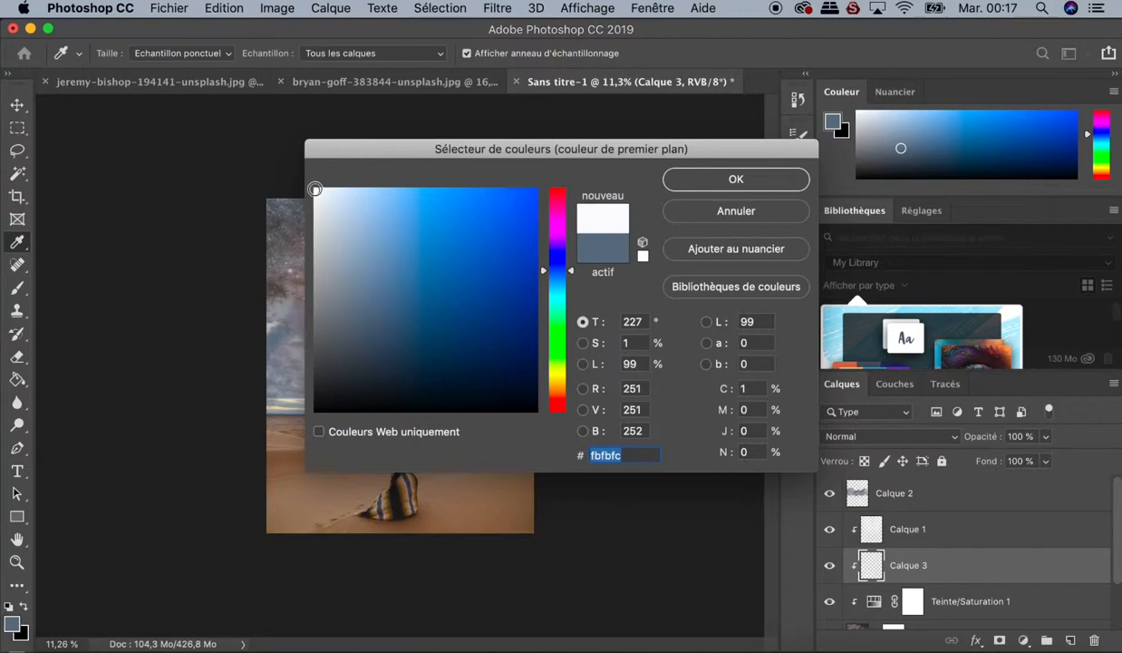
left_click(683, 181)
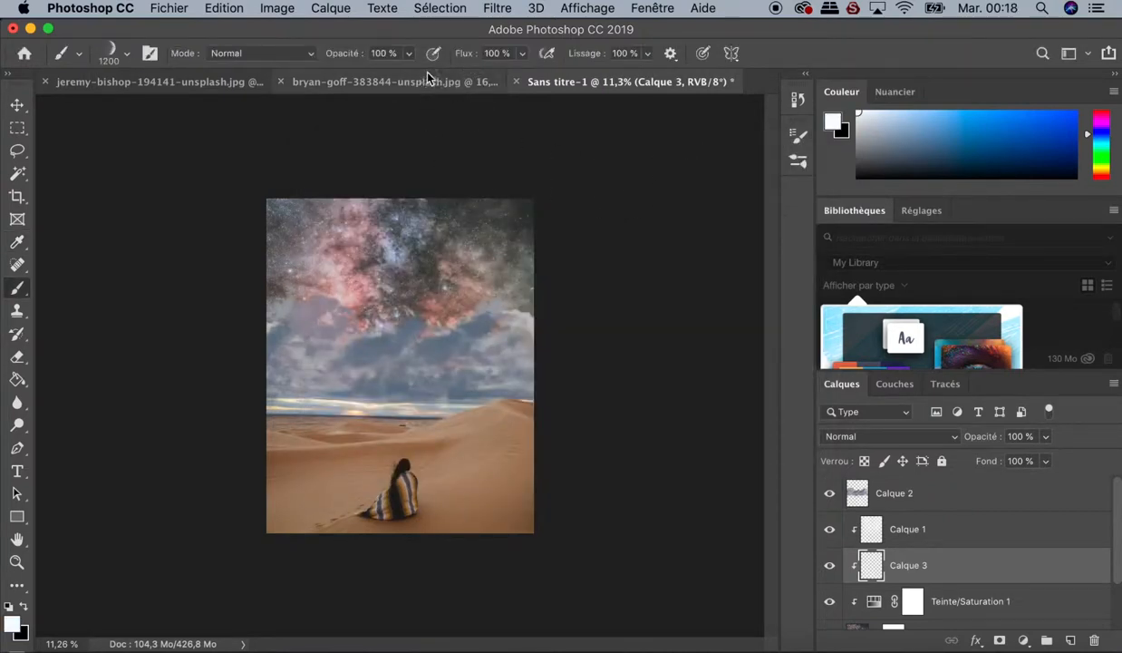
Step: Enlarge the moon brush to 5000 px and stamp a large white moon behind the clouds in the sky's upper left
left_click_drag(398, 340, 639, 304)
left_click_drag(419, 343, 419, 343)
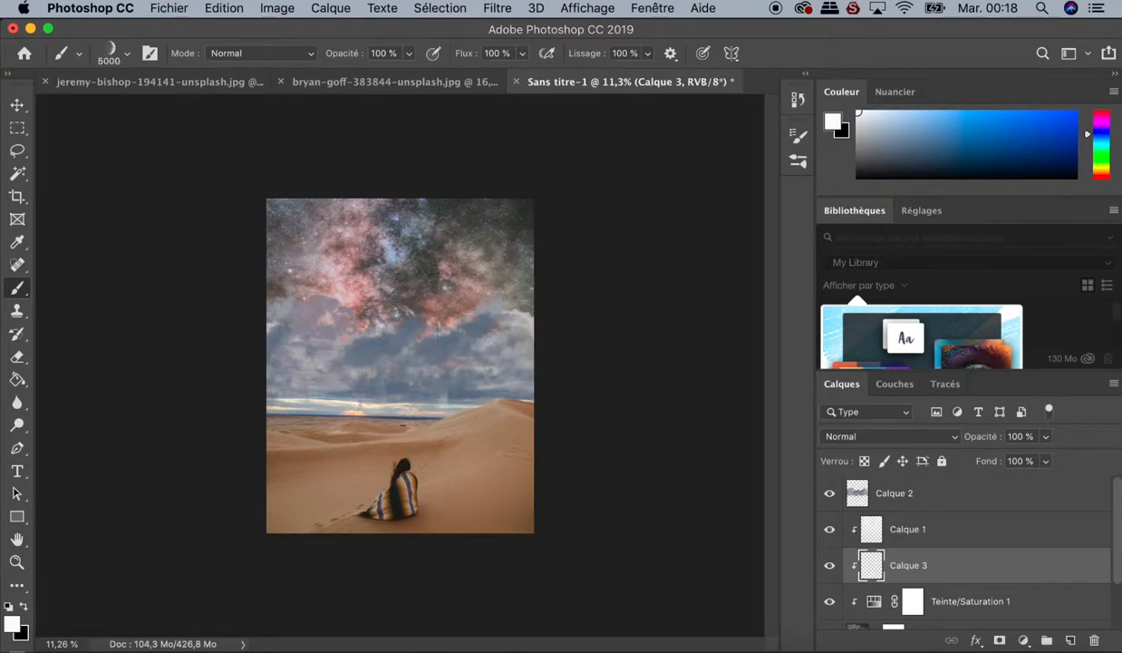
left_click(438, 331)
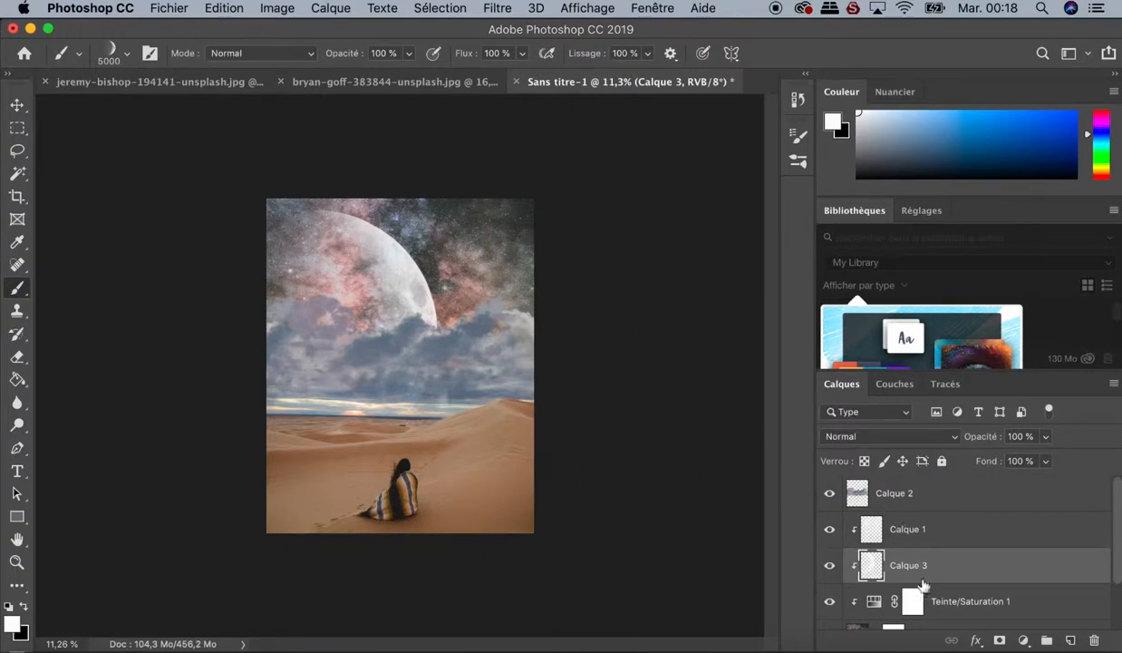
Step: Open the downloaded night-sky photo with the comet and red moon from the Downloads stack, discarding its embedded colour profile
left_click(990, 622)
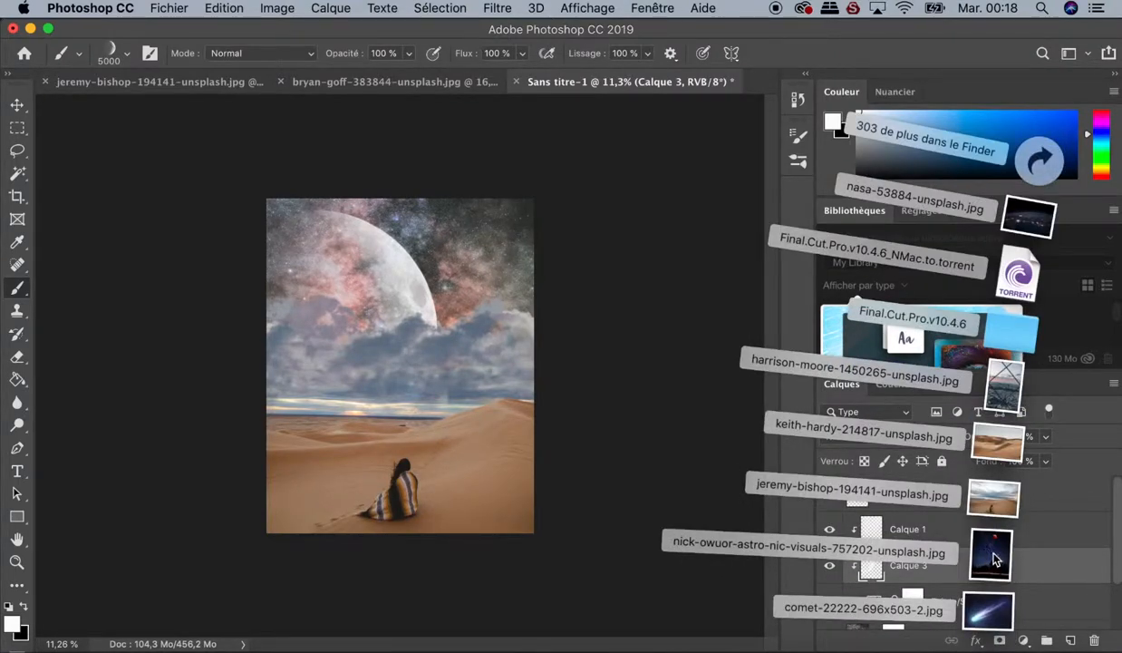
left_click_drag(990, 553, 712, 647)
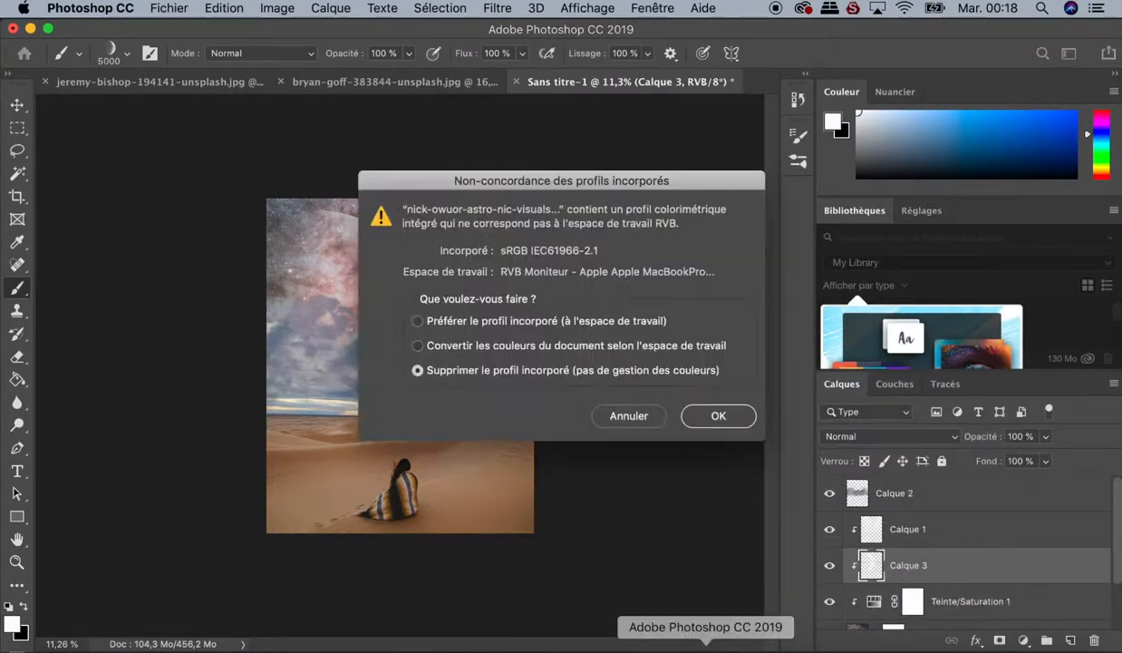
left_click(707, 417)
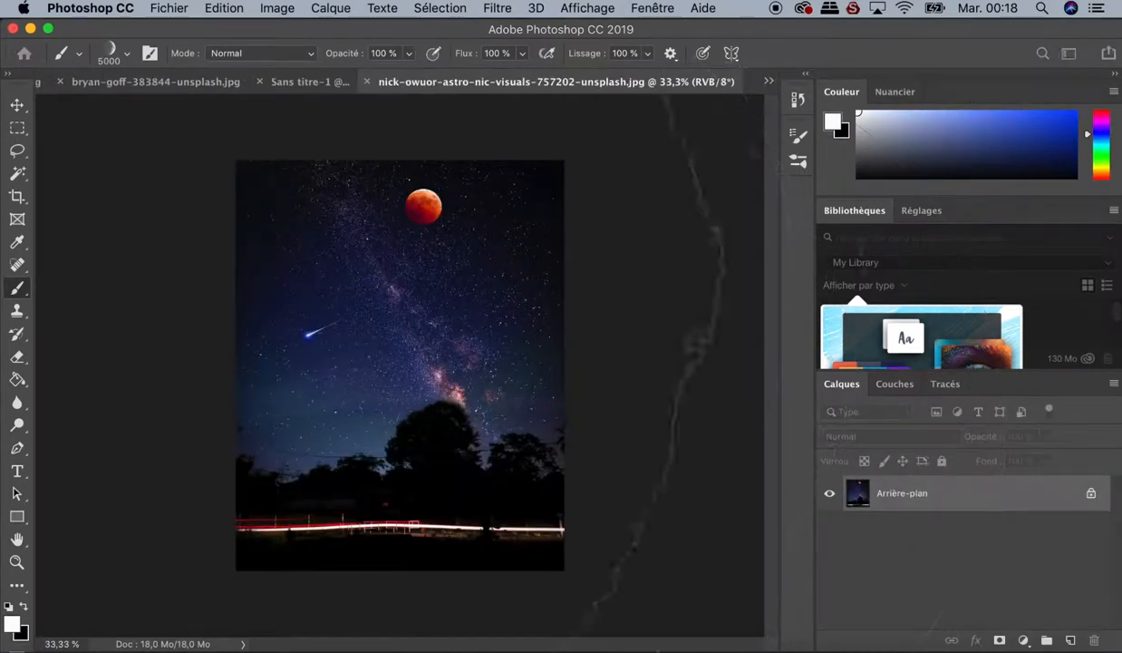
Step: Shrink the moon brush to 173 px
left_click_drag(392, 309, 271, 283)
mouse_move(392, 308)
left_mouse_down()
mouse_move(231, 321)
mouse_move(100, 305)
left_mouse_up()
left_click_drag(434, 269, 259, 276)
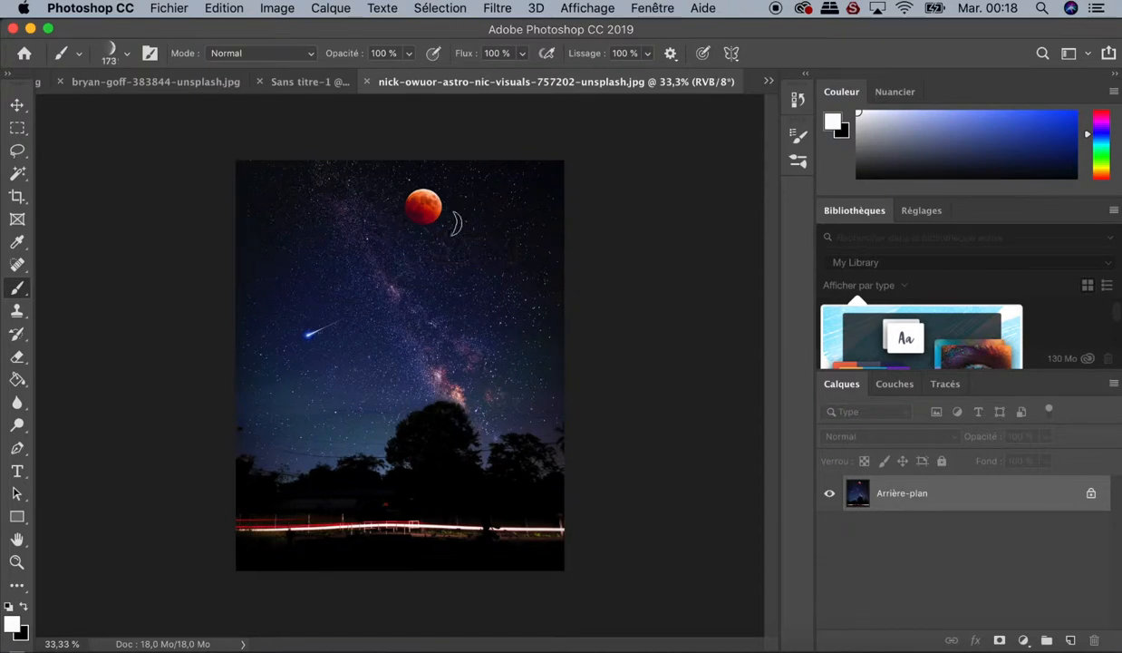
Step: Lasso loosely around the red moon, copy it to its own layer and hide the background layer
left_click(17, 150)
mouse_move(410, 186)
left_mouse_down()
mouse_move(396, 204)
mouse_move(424, 240)
mouse_move(452, 236)
mouse_move(456, 209)
mouse_move(431, 179)
mouse_move(419, 187)
left_mouse_up()
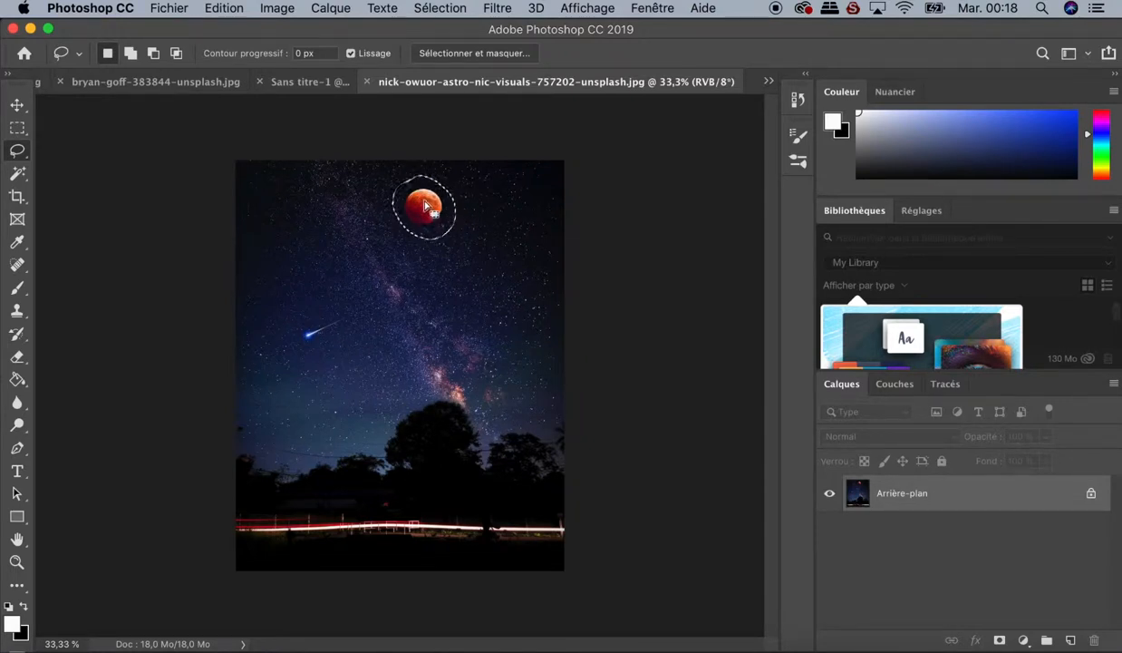
right_click(434, 204)
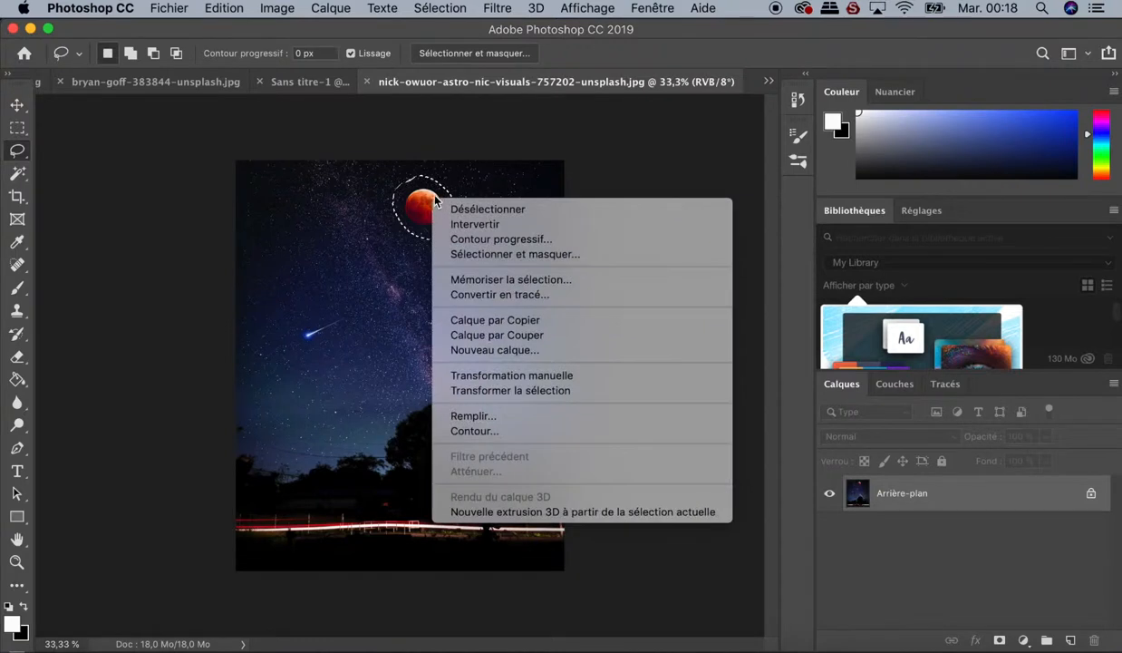
left_click(547, 319)
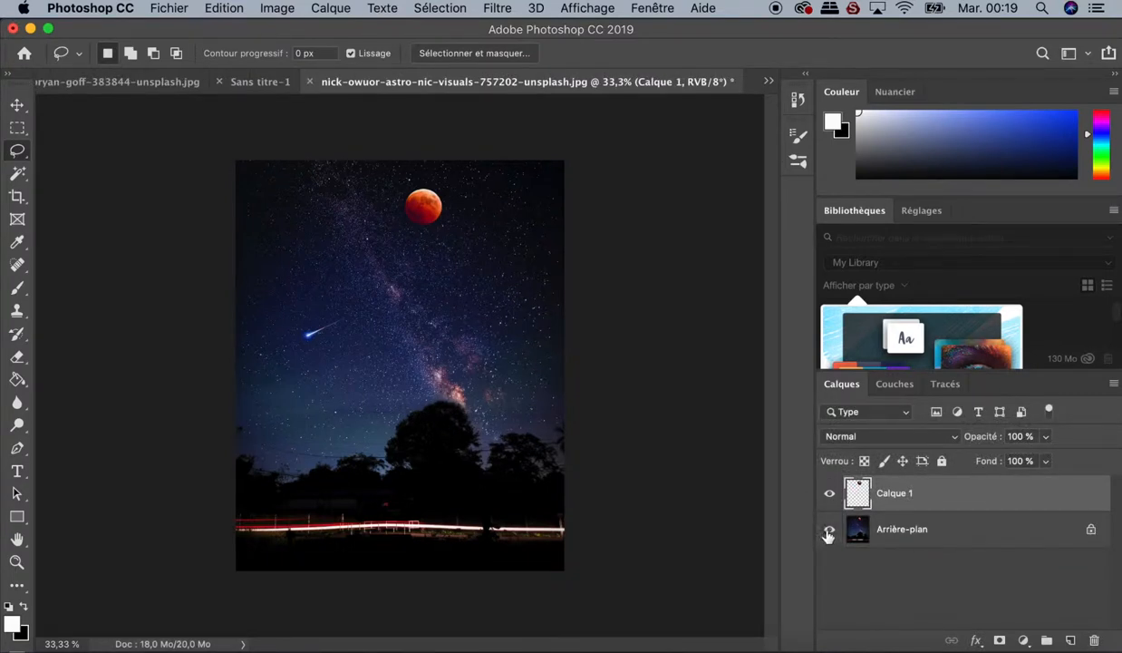
left_click(828, 531)
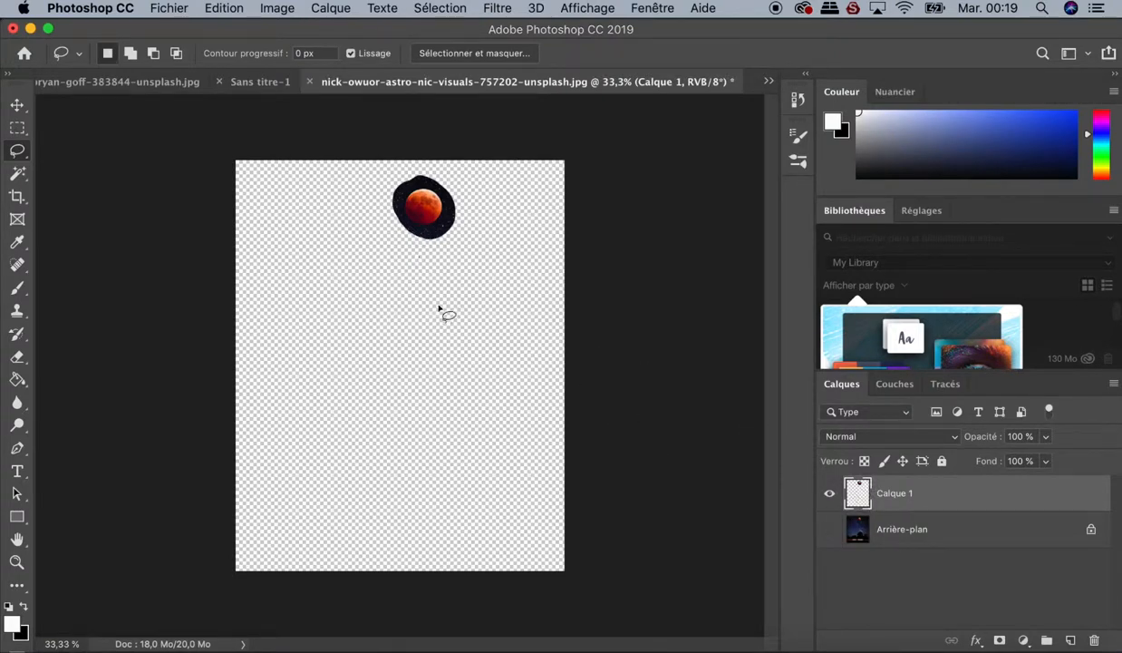
Step: Try to paste the isolated red moon above the cloud layer Calque 2 in the Sans titre-1 composite
key("super+a")
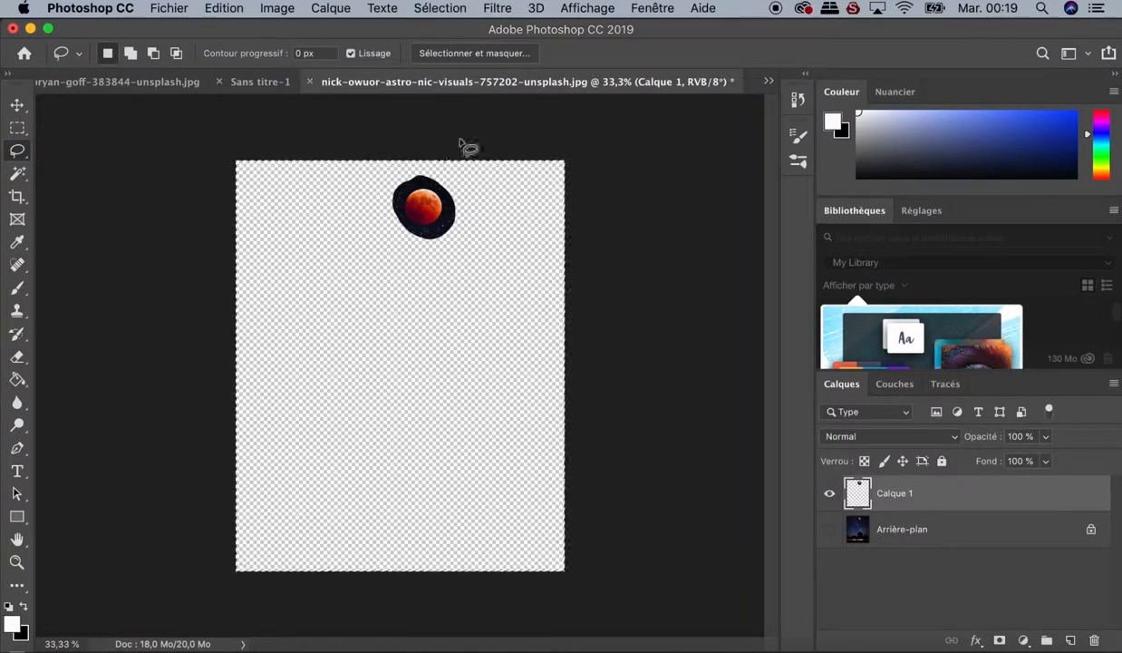
left_click(263, 83)
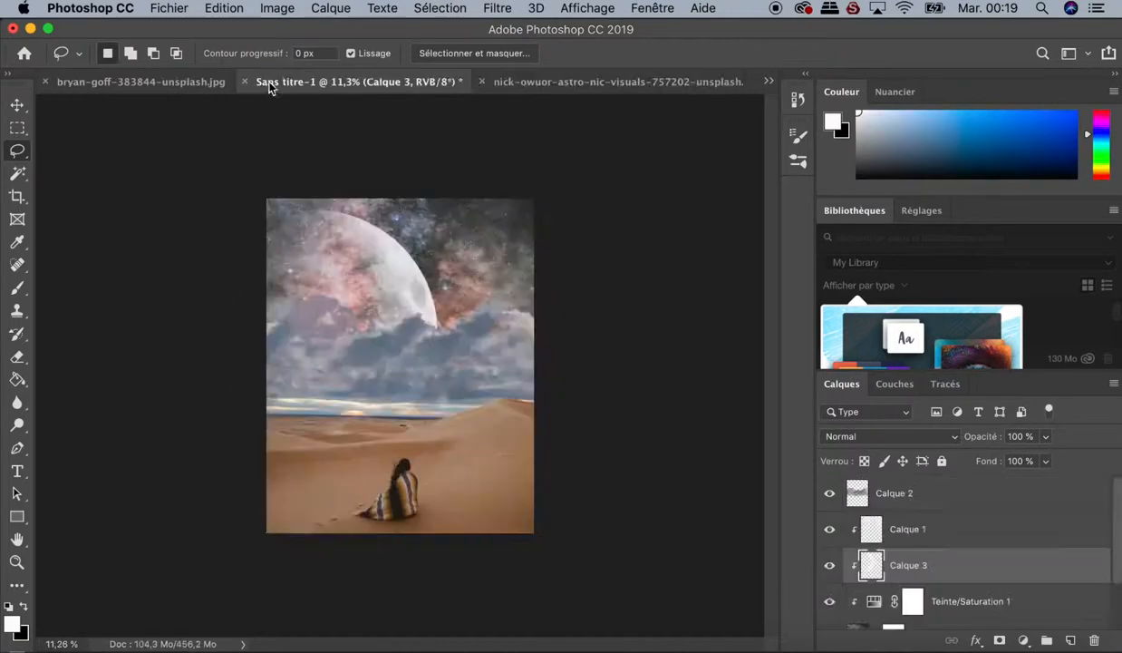
left_click(853, 498)
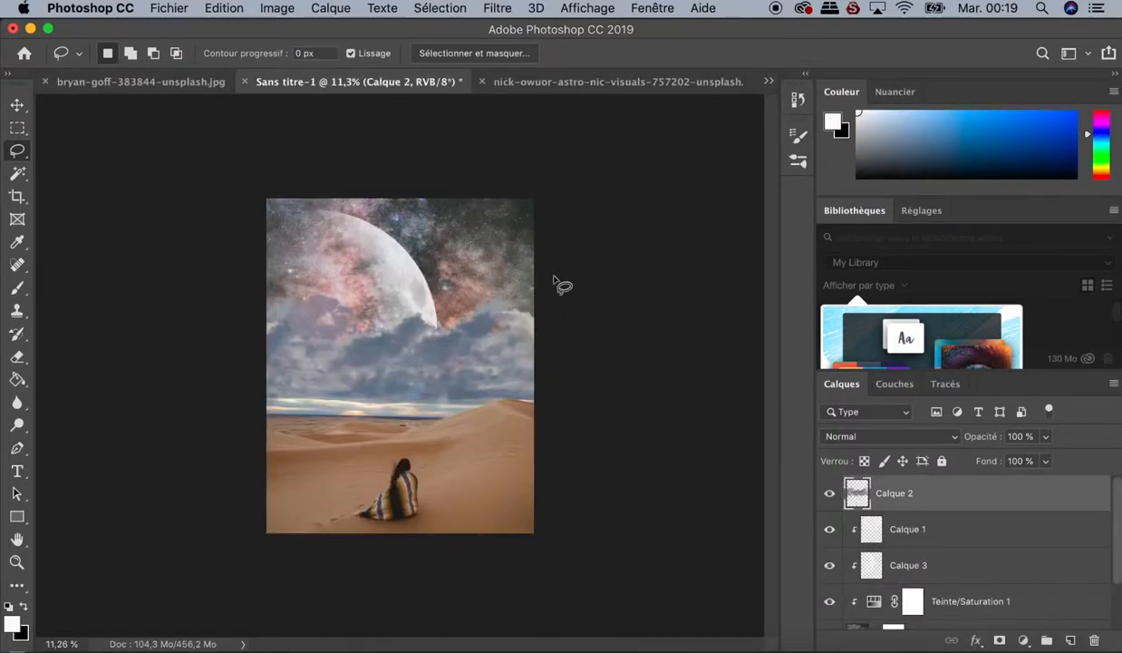
key("super+v")
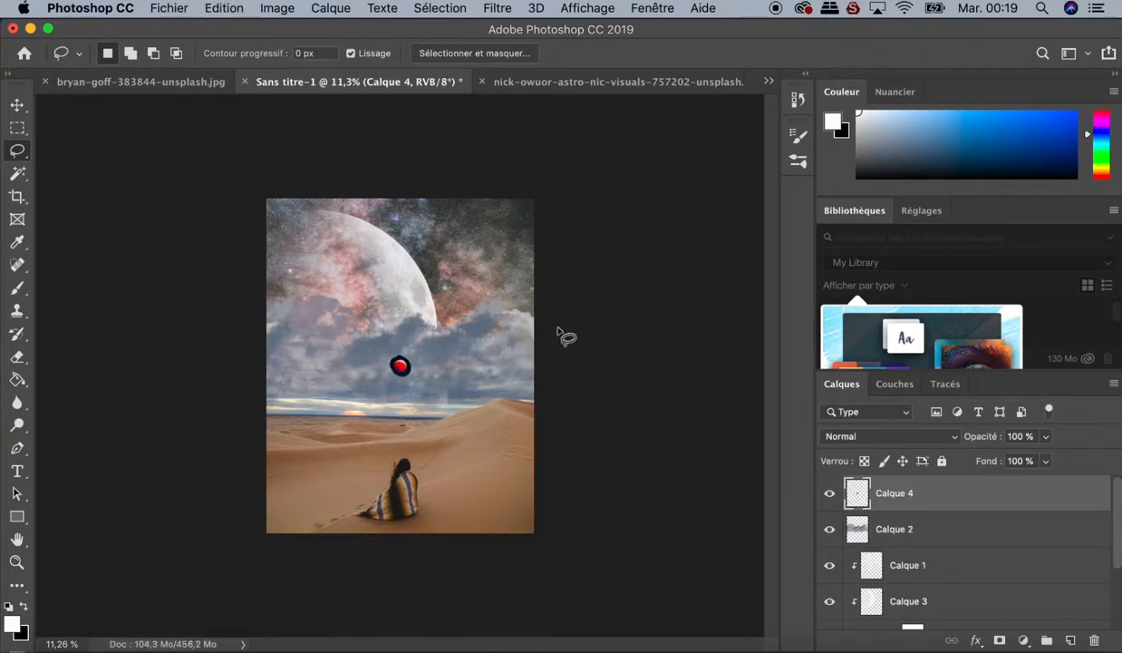
key("super+t")
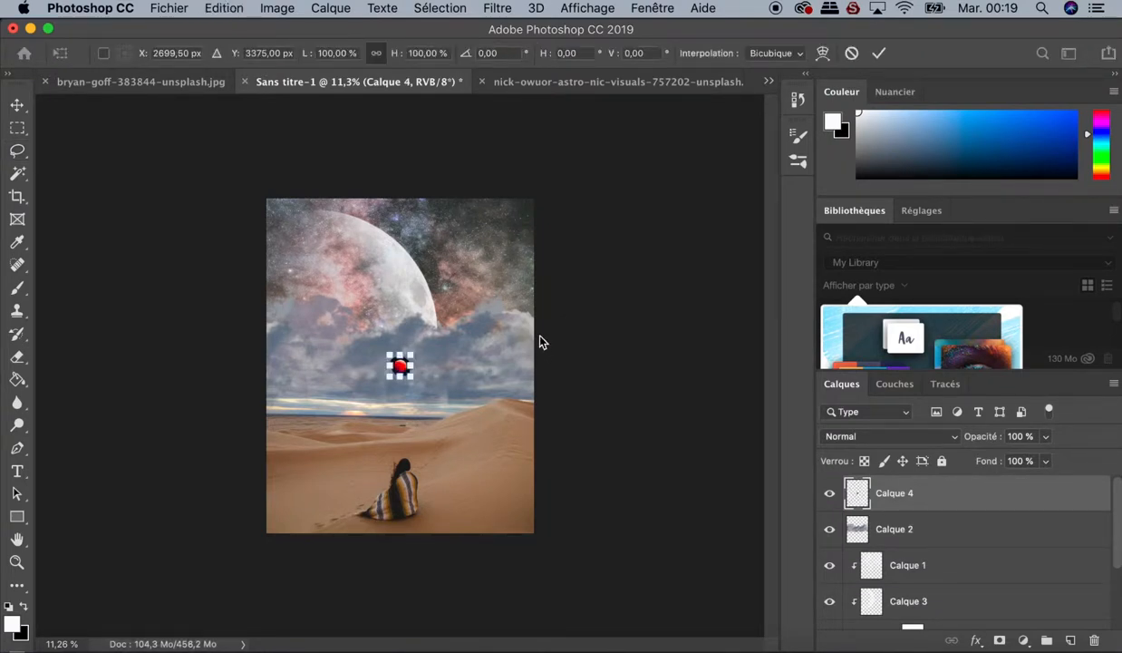
key("Escape")
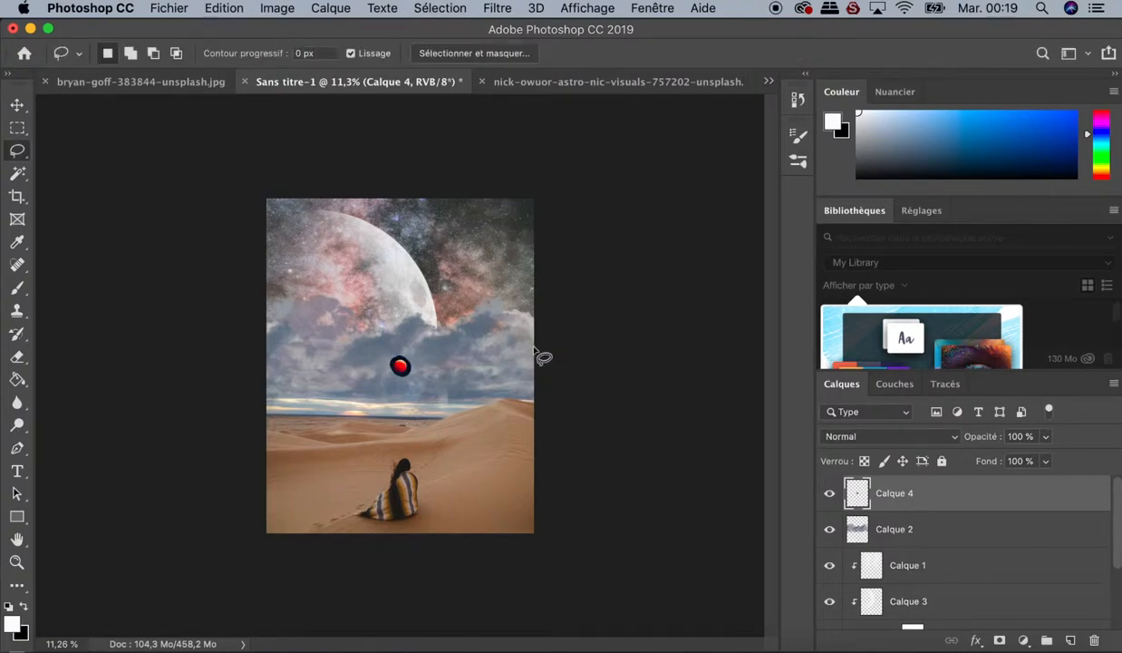
key("super+z")
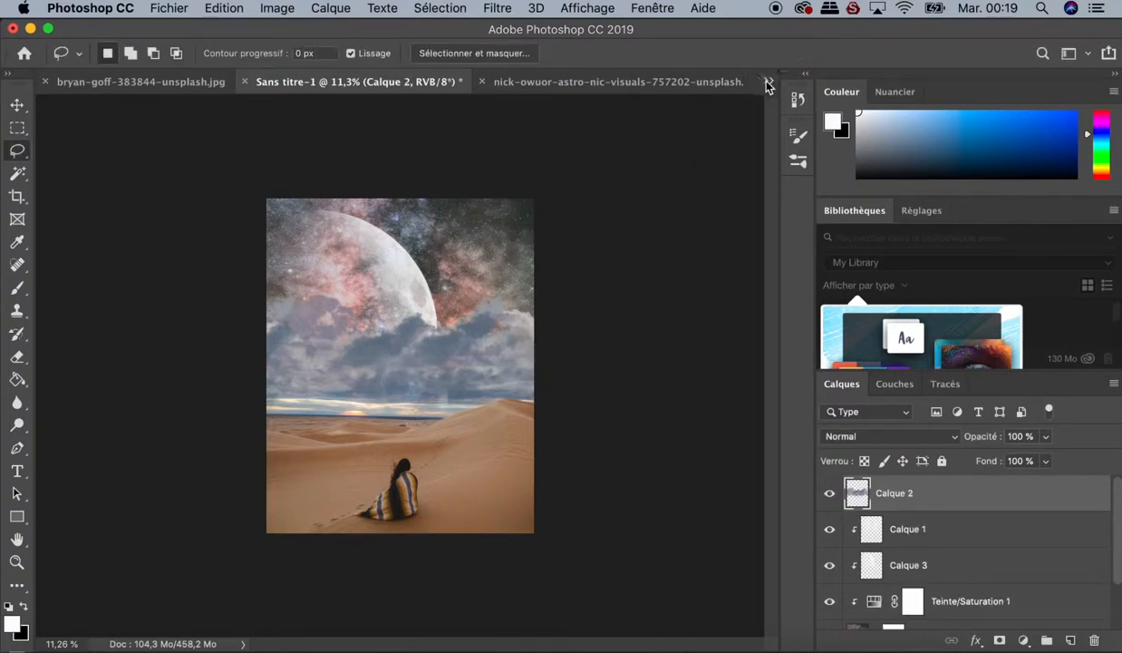
Step: Convert the red moon document to the ProPhoto RGB colour profile with the image flattened
left_click(767, 84)
left_click(816, 132)
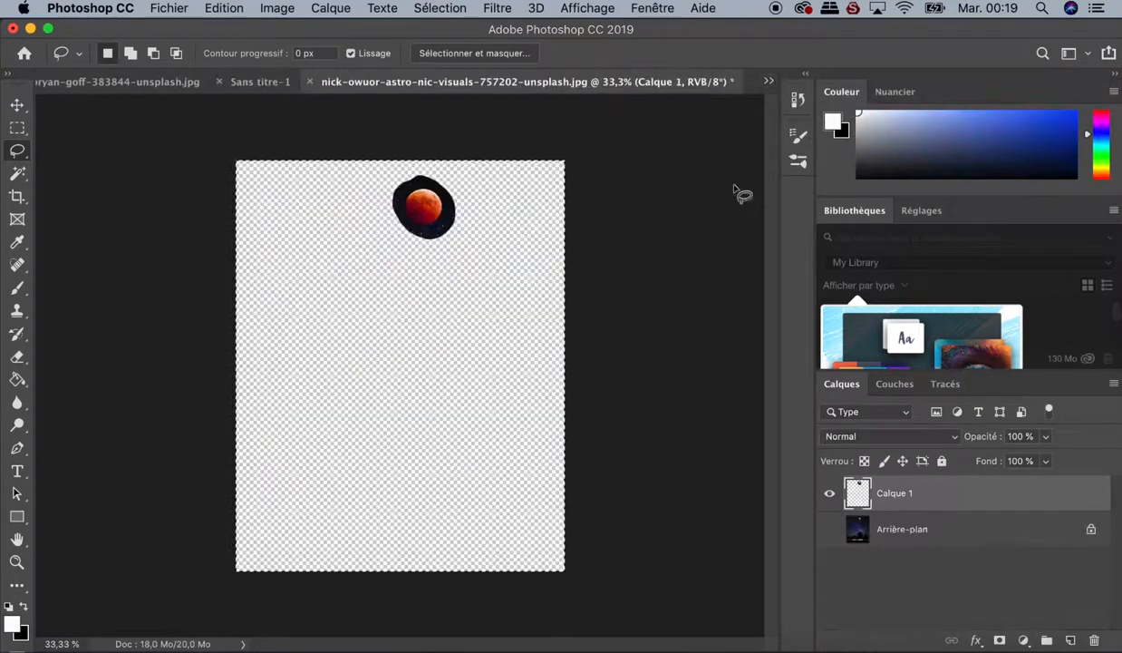
left_click(224, 8)
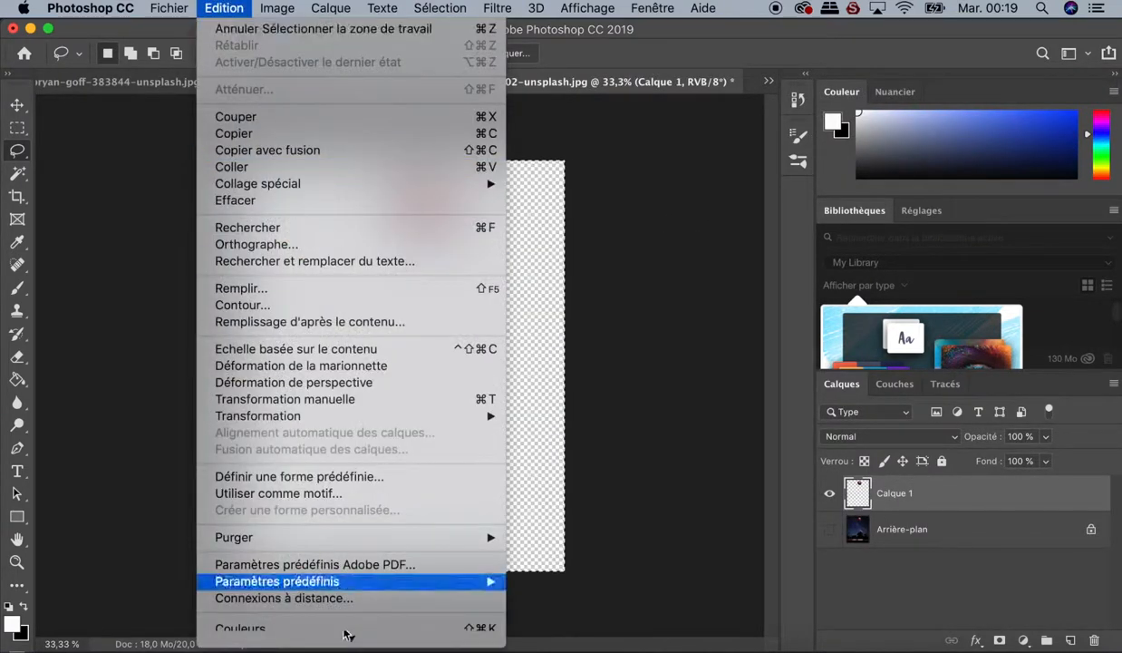
left_click(331, 548)
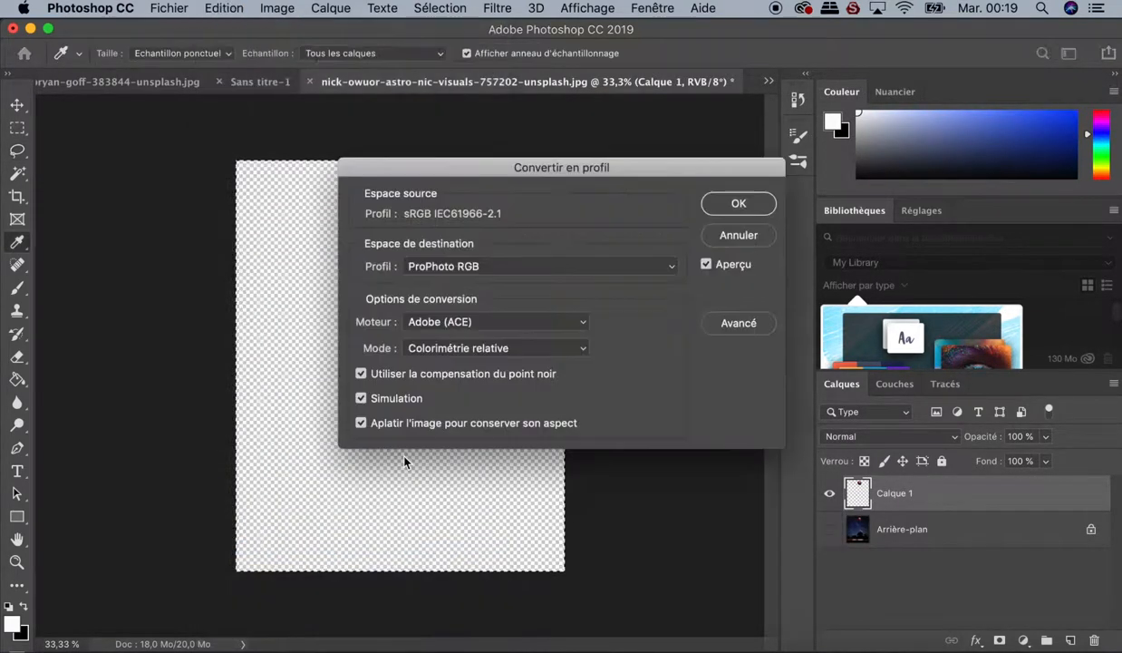
left_click(739, 203)
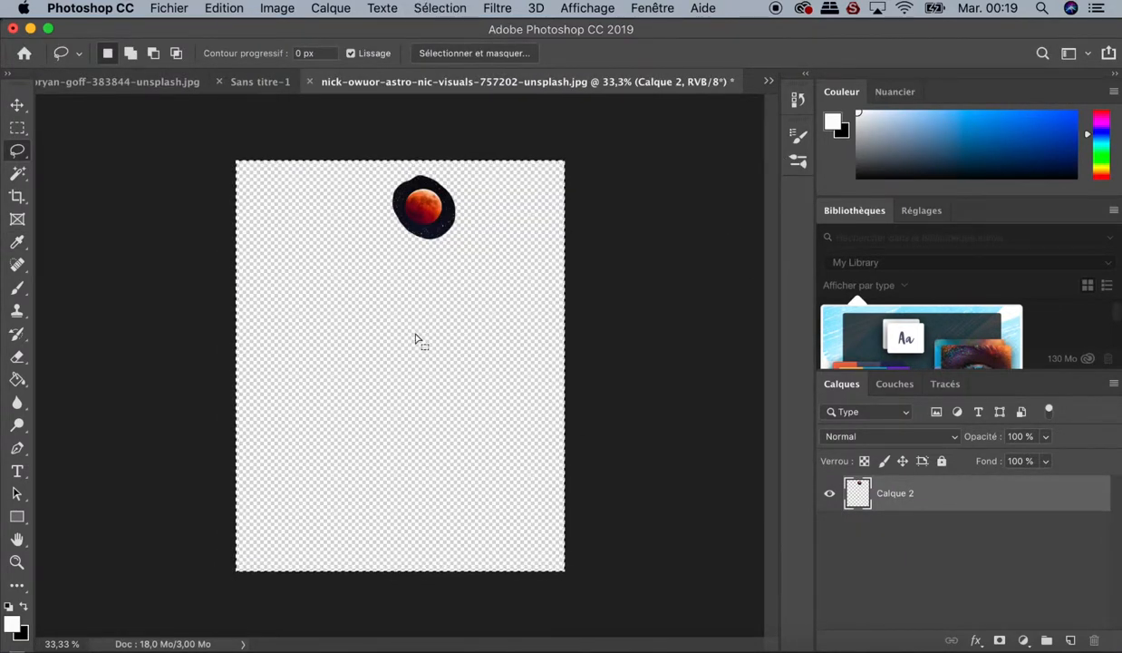
Step: Copy the converted red moon into the Sans titre-1 composite as a new layer above the clouds
left_click(769, 80)
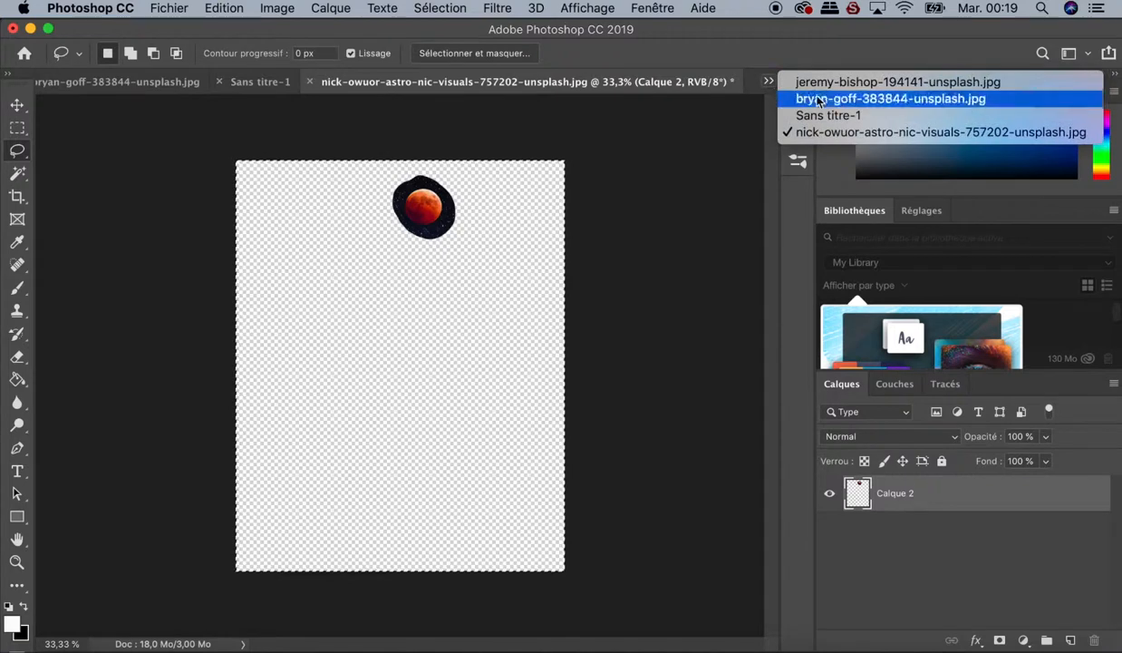
left_click(826, 116)
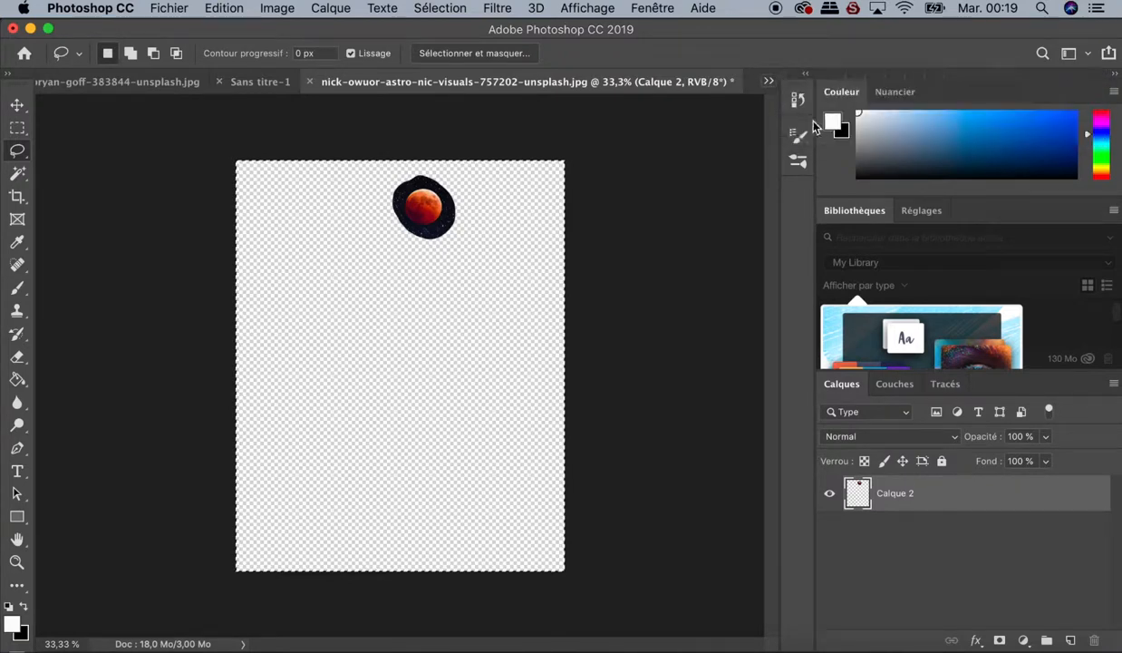
key("super+v")
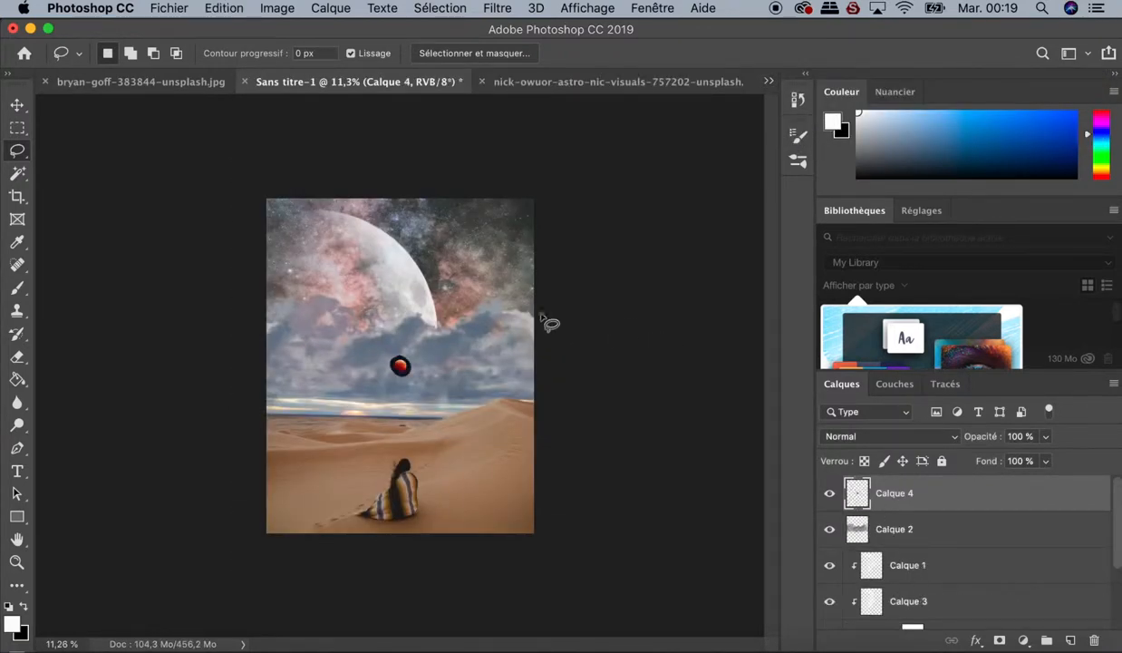
Step: Enlarge the pasted red moon and place it in the upper-right corner of the sky
key("super+t")
left_click_drag(414, 375, 499, 243)
left_click_drag(468, 278, 497, 251)
key("Return")
key("l")
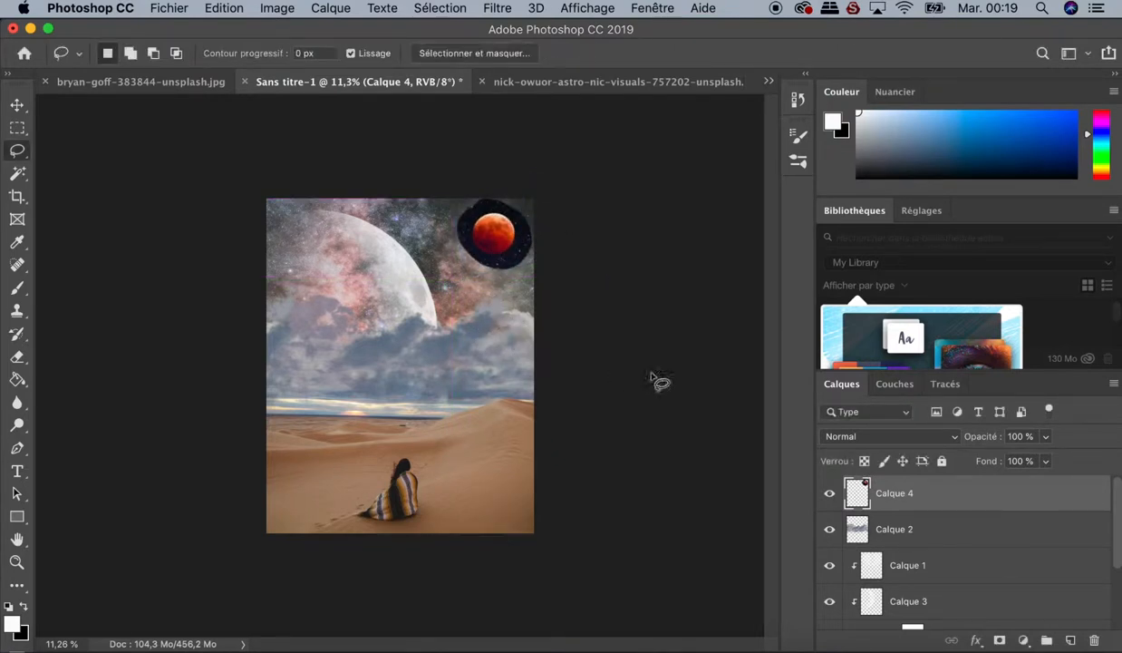
Step: Try the Incrustation blend mode on the red moon layer Calque 4 and settle on Superposition
left_click(903, 438)
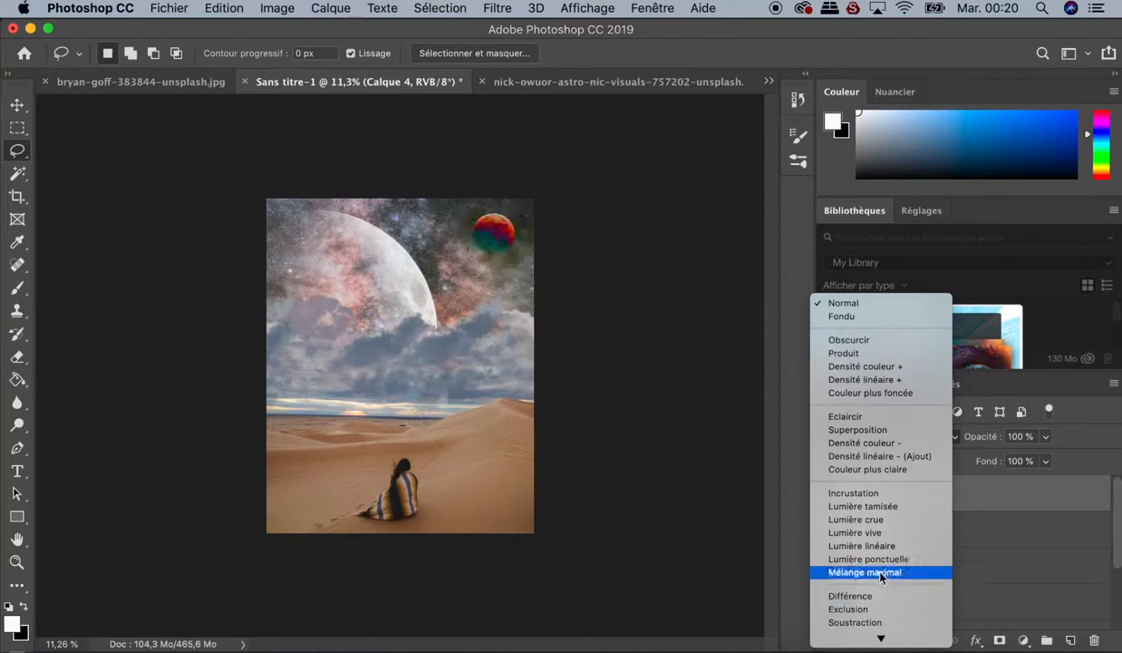
left_click(880, 495)
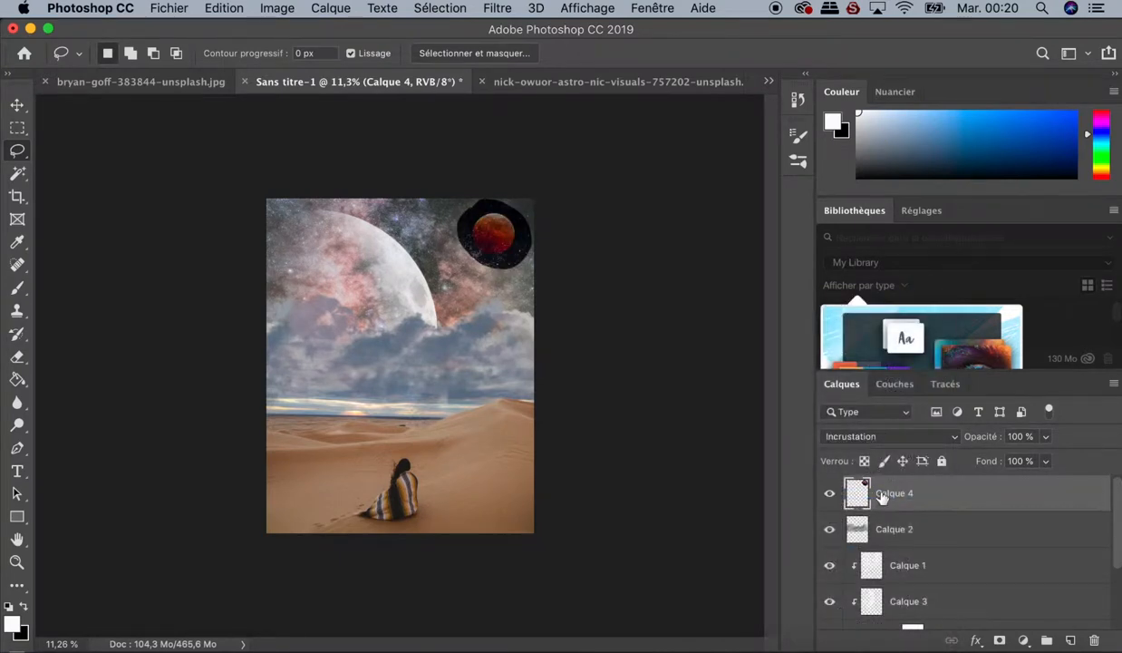
left_click(889, 444)
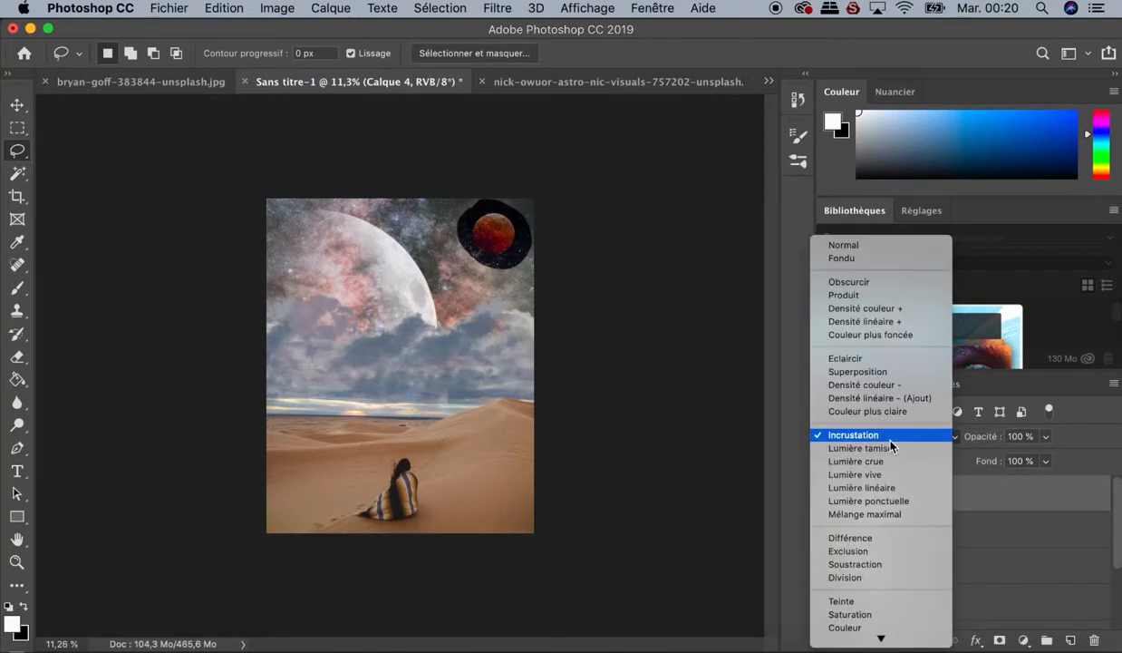
left_click(887, 379)
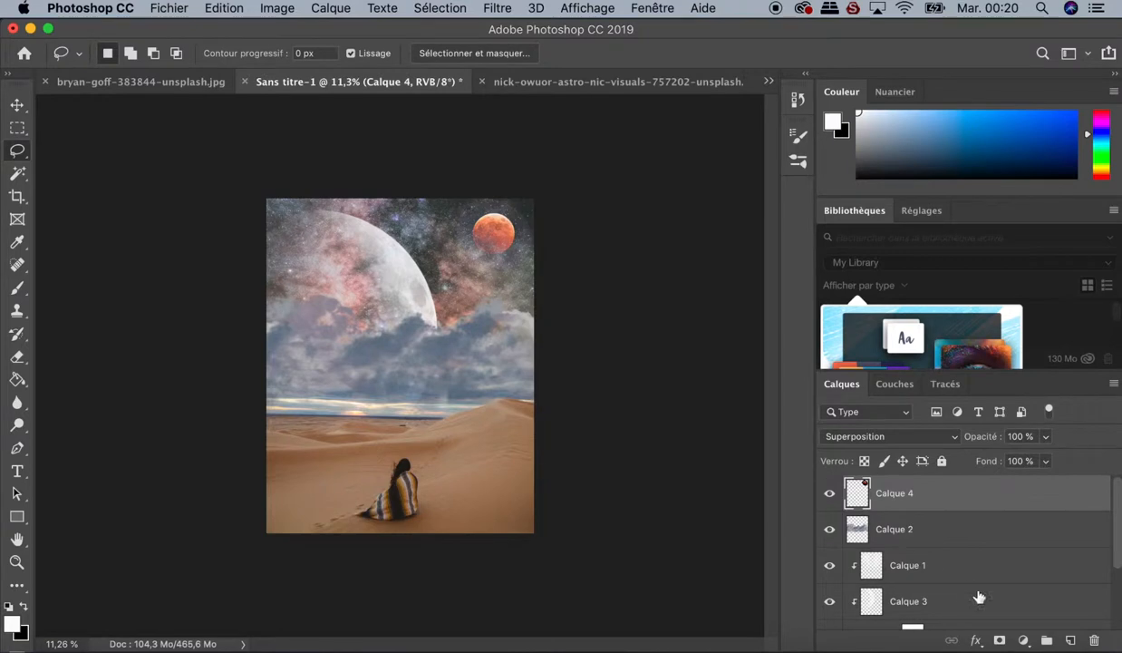
Step: Add a layer mask to the red moon layer and switch to the soft Arrondi flou brush for masking
left_click(1000, 641)
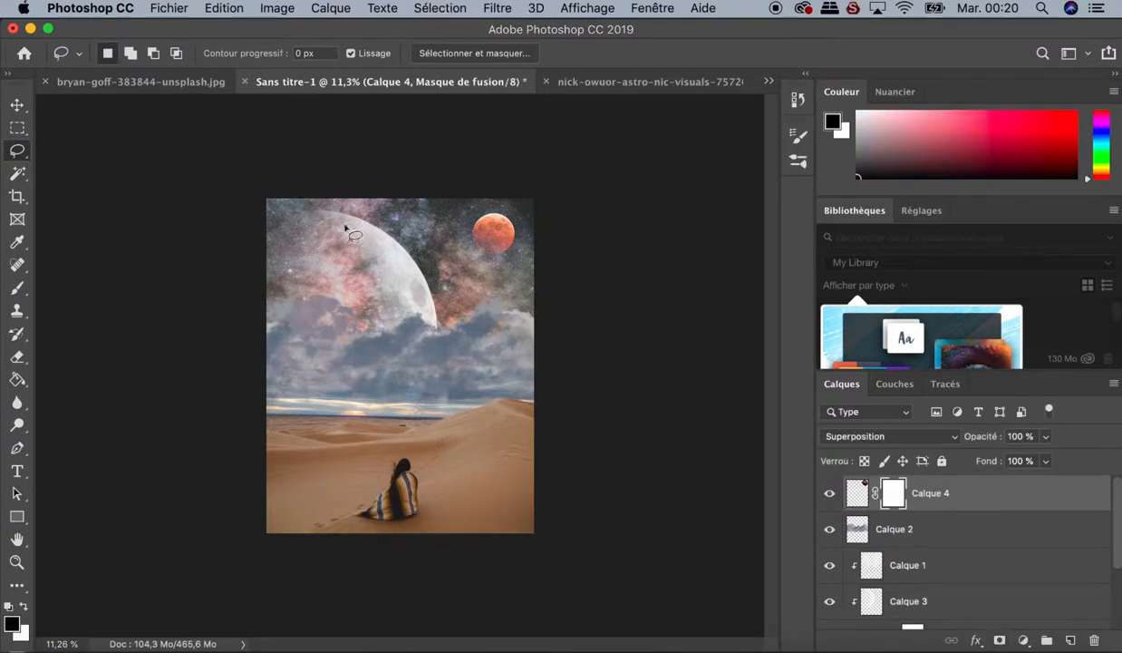
left_click(17, 290)
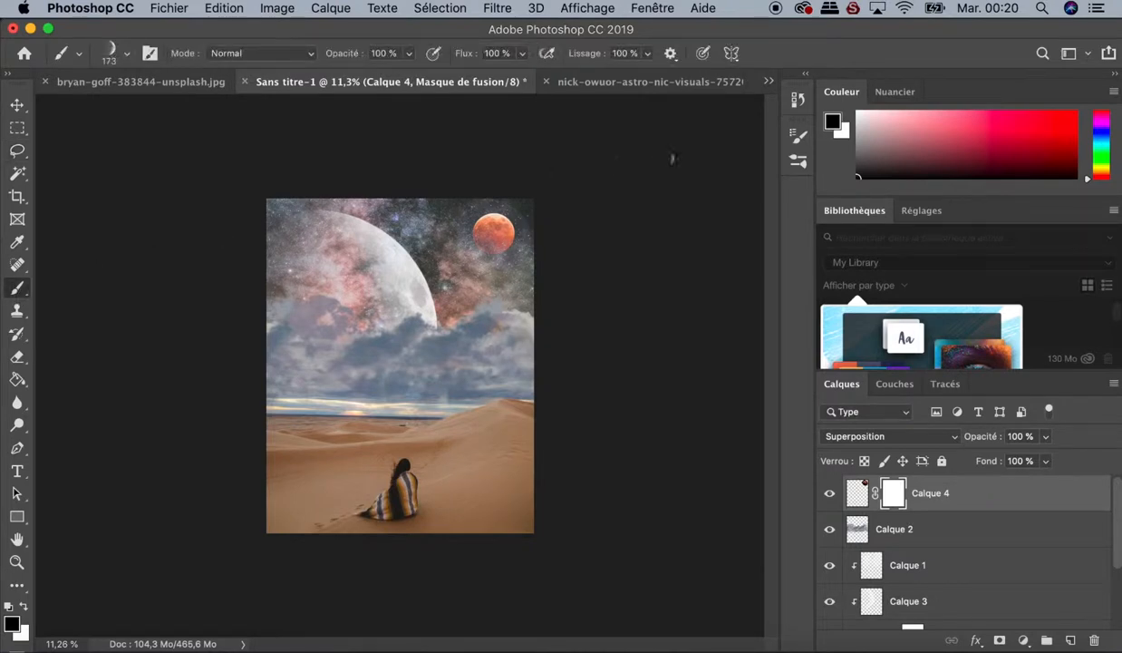
left_click(799, 163)
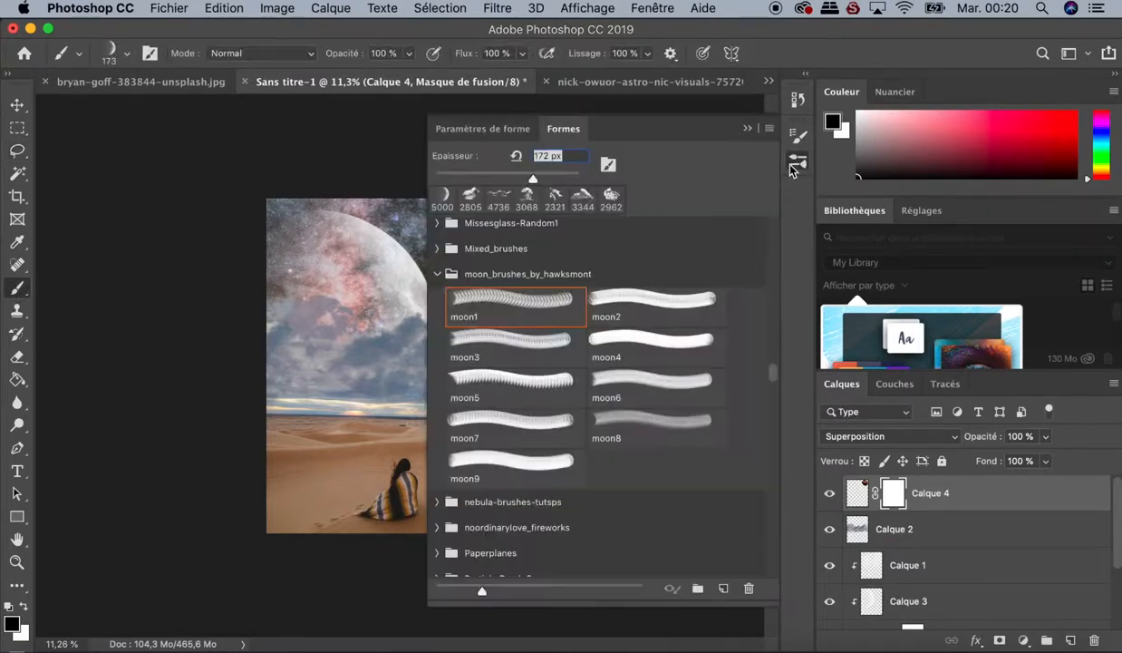
scroll(616, 313, "up", 10)
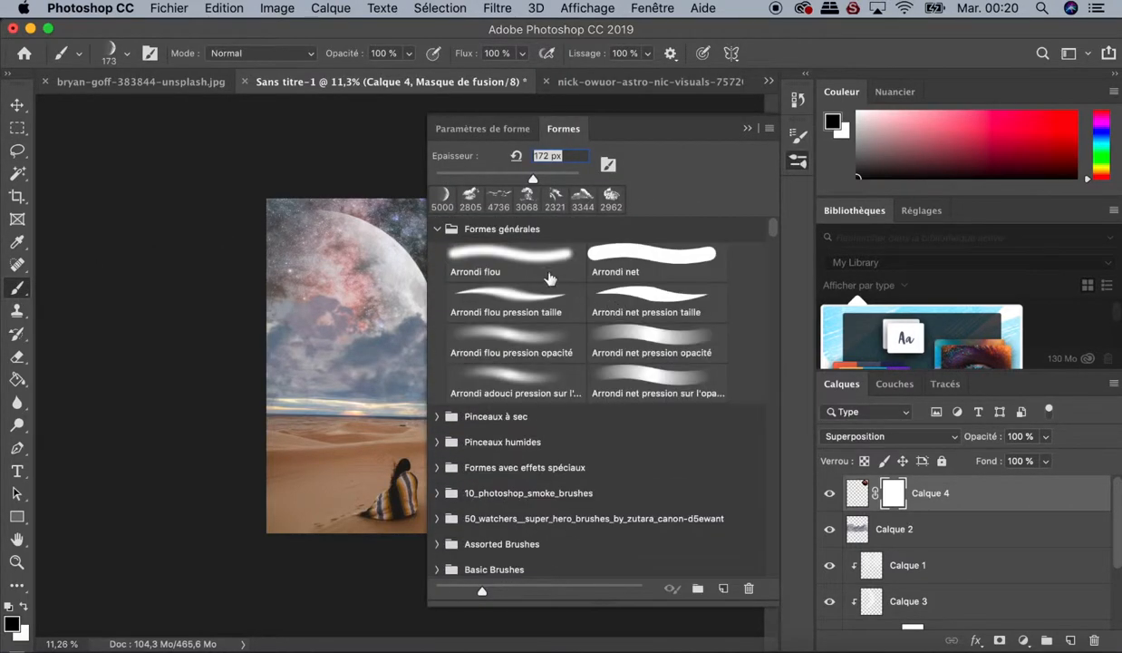
left_click(526, 252)
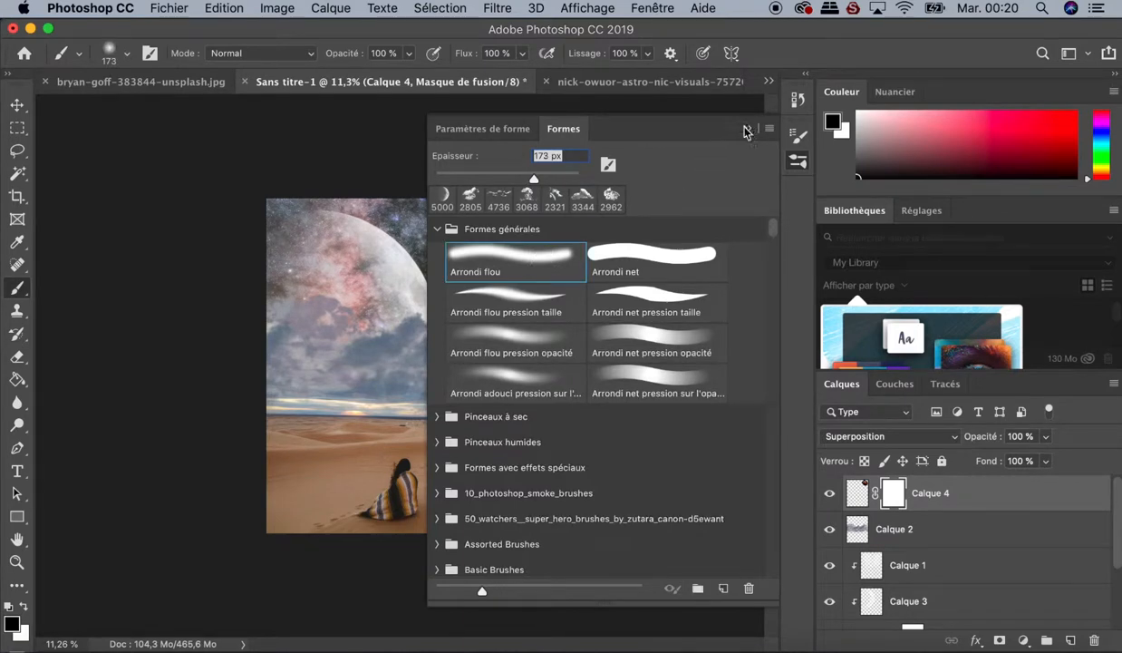
left_click(747, 128)
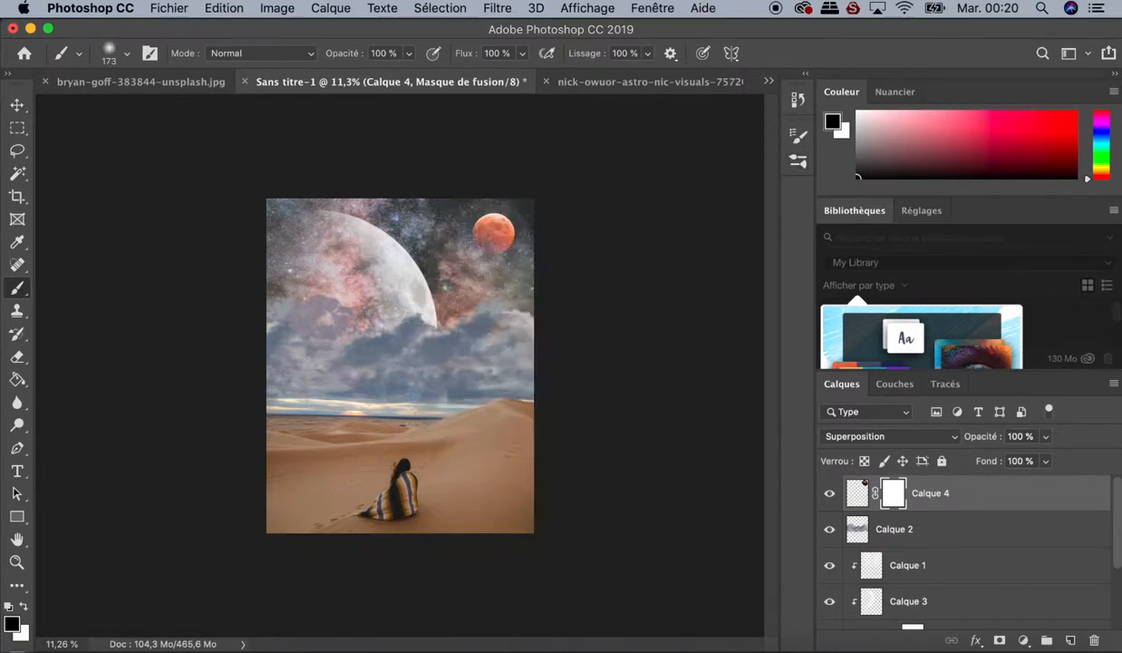
Step: Lower the soft brush to 36% opacity and 37% flow
left_click(409, 54)
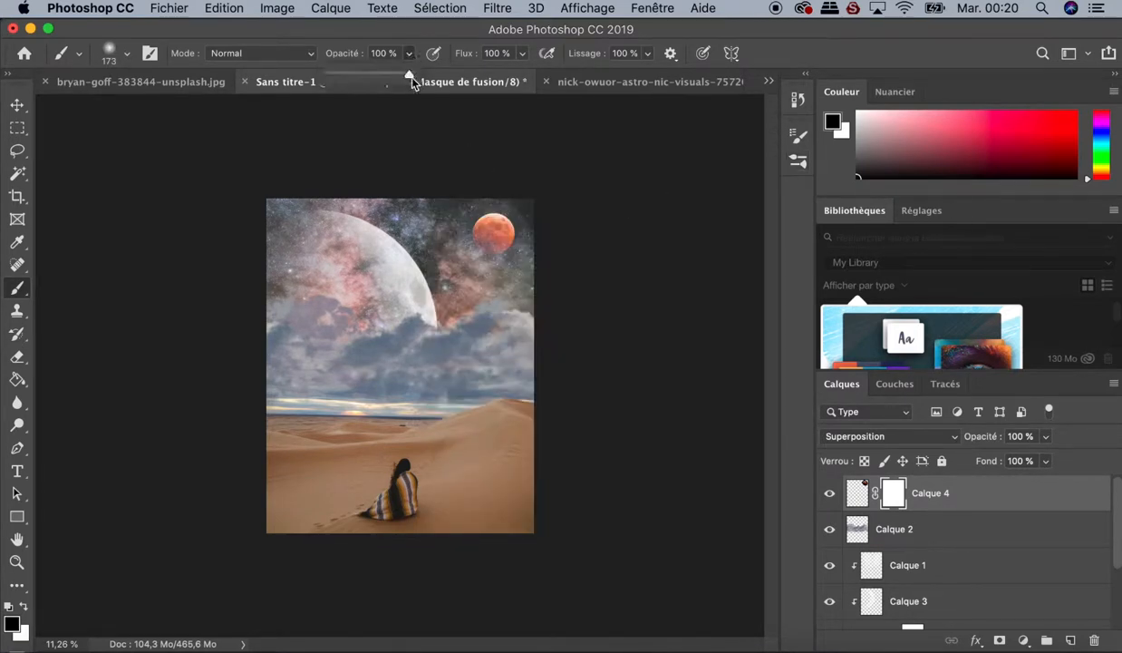
left_click(522, 55)
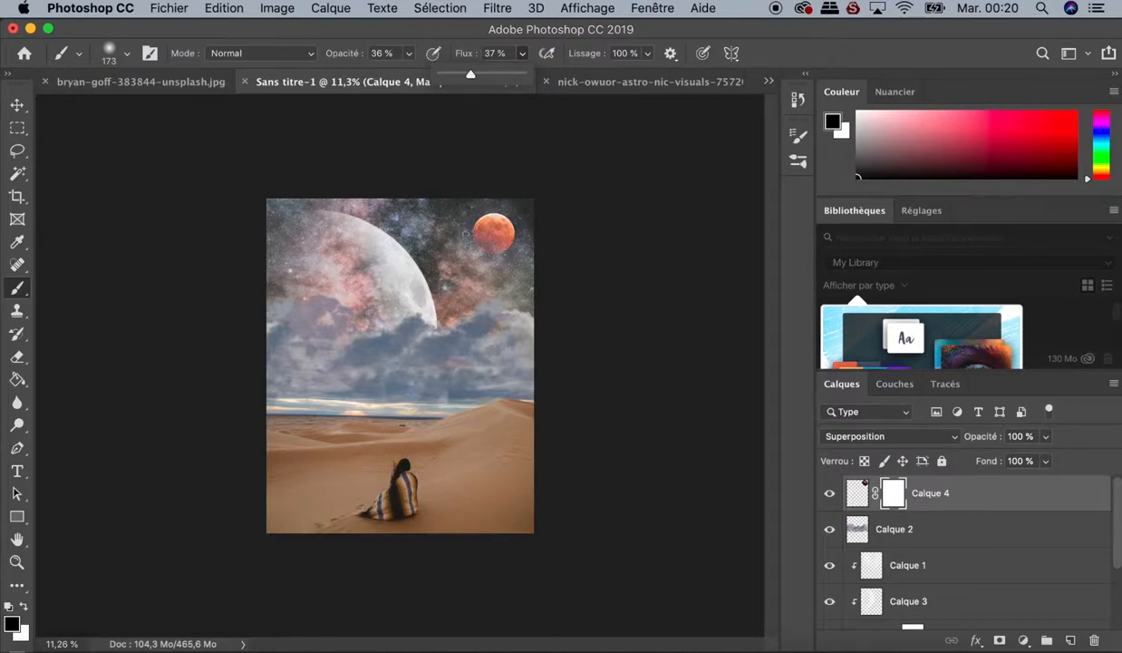
Step: Enlarge the soft brush to about 691 px and paint on the red moon's layer mask to fade part of the moon
mouse_move(486, 304)
left_mouse_down()
mouse_move(516, 300)
mouse_move(534, 252)
left_mouse_up()
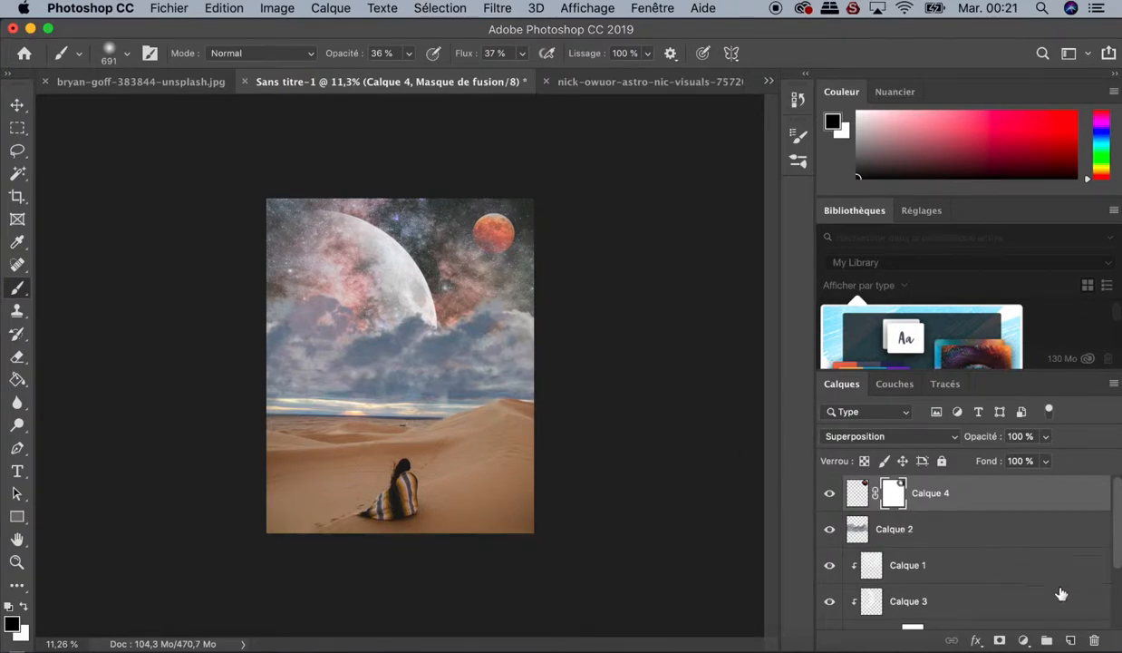
Step: Add a new layer above the red moon layer and choose the Flare 60 brush from Free Lens Flares Photoshop Brushes 4
left_click(1071, 640)
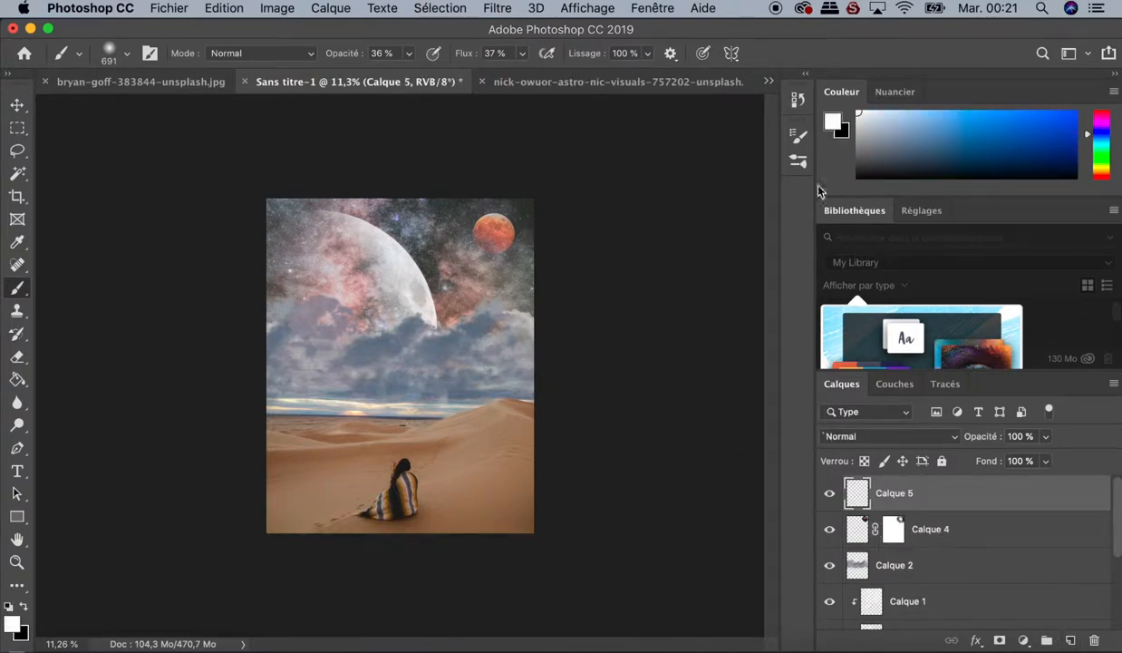
left_click(798, 160)
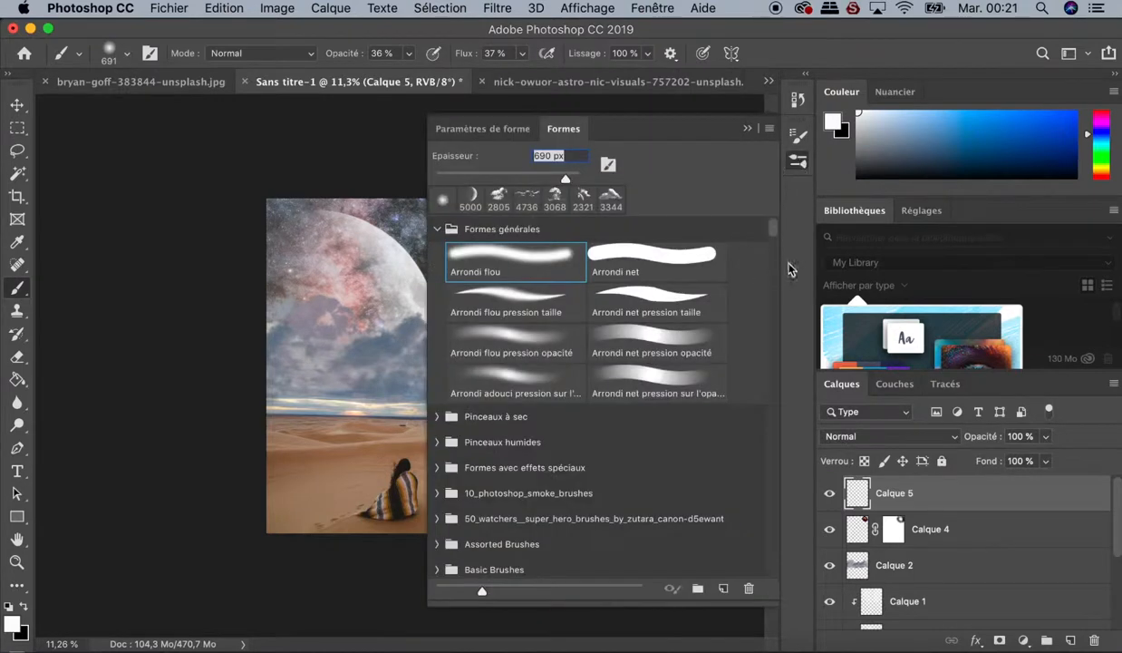
mouse_move(773, 233)
left_mouse_down()
mouse_move(782, 511)
mouse_move(781, 502)
left_mouse_up()
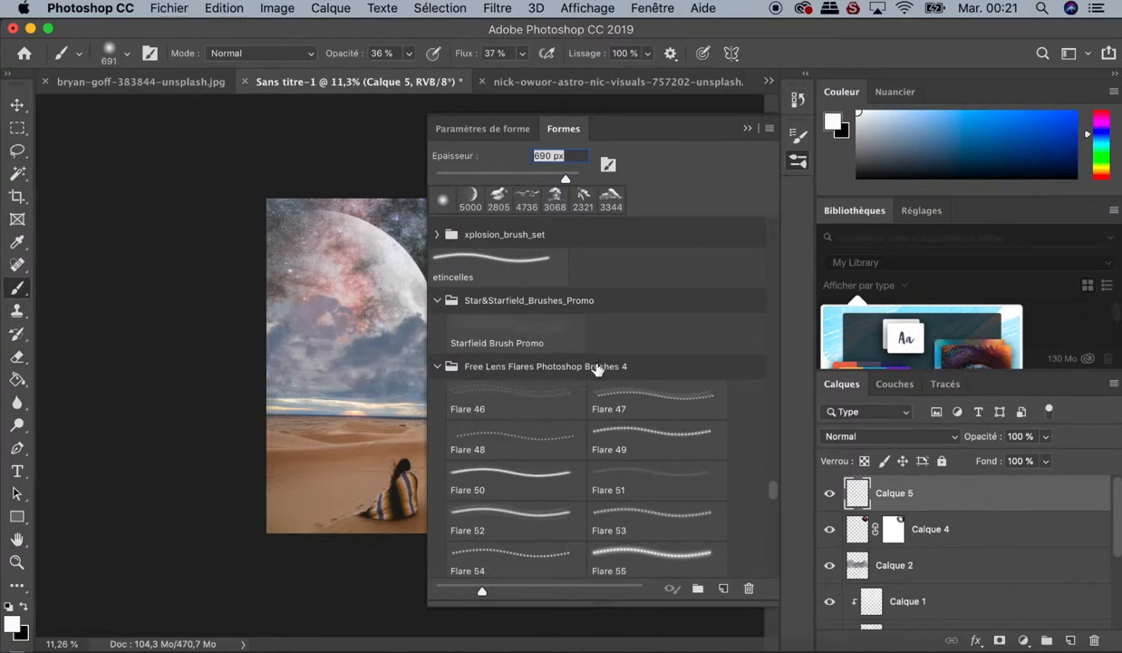
scroll(698, 414, "down", 5)
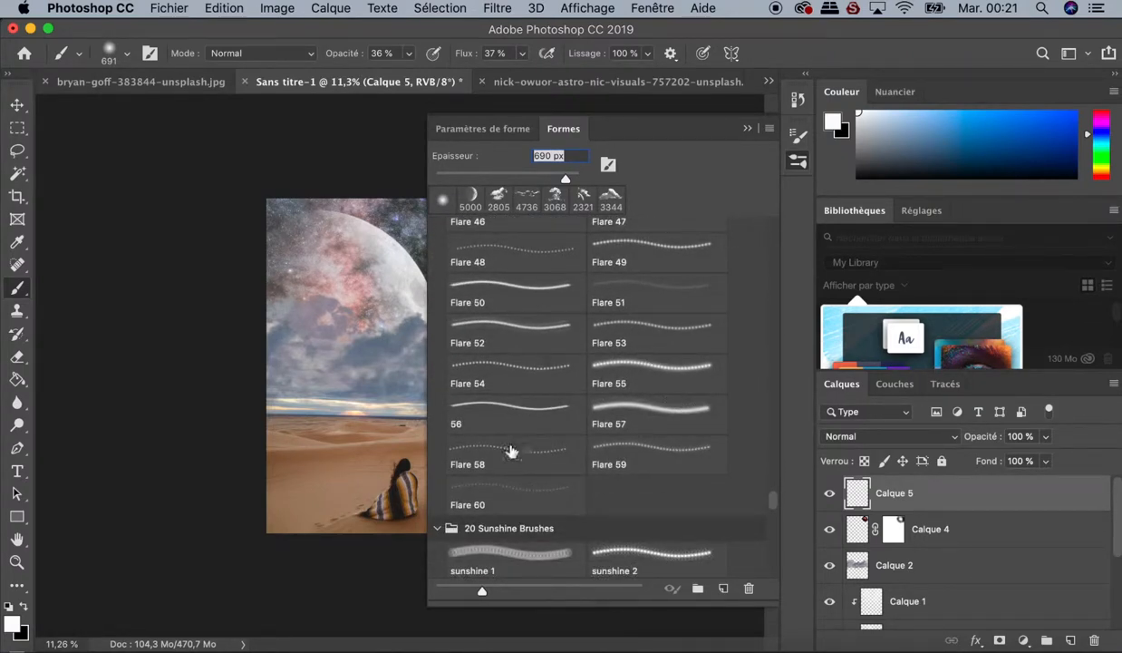
left_click(501, 485)
left_click(745, 129)
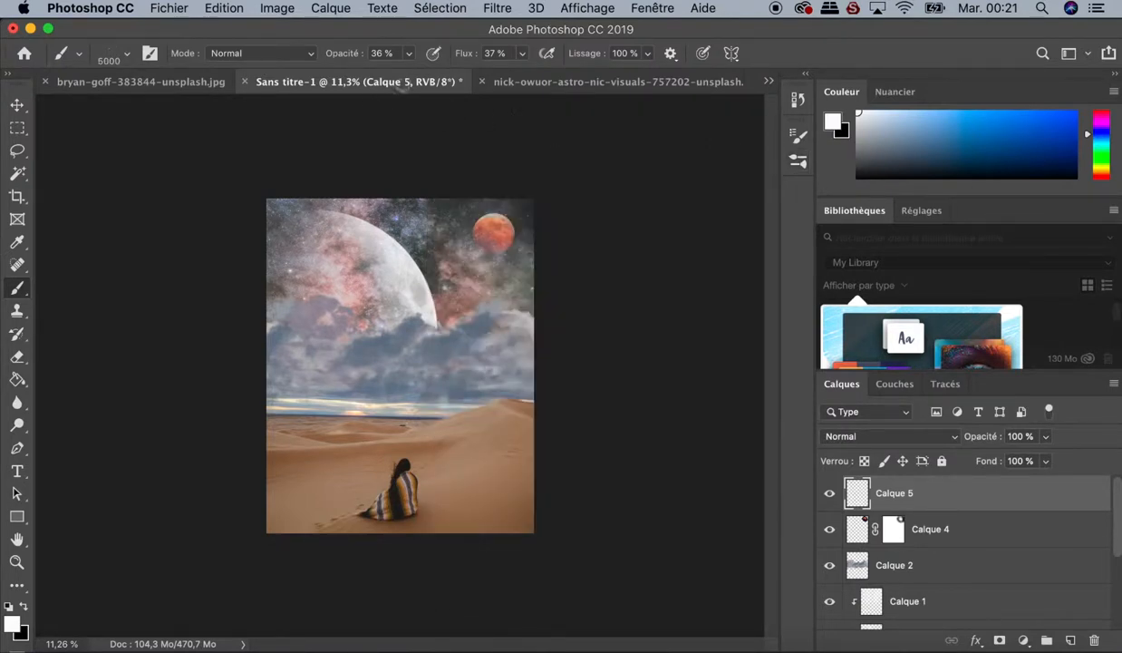
Step: Set the brush to 100% opacity and flow, then stamp white flares at about 3752, 3004 and 4430 px across the starry sky
left_click(409, 52)
left_click(522, 56)
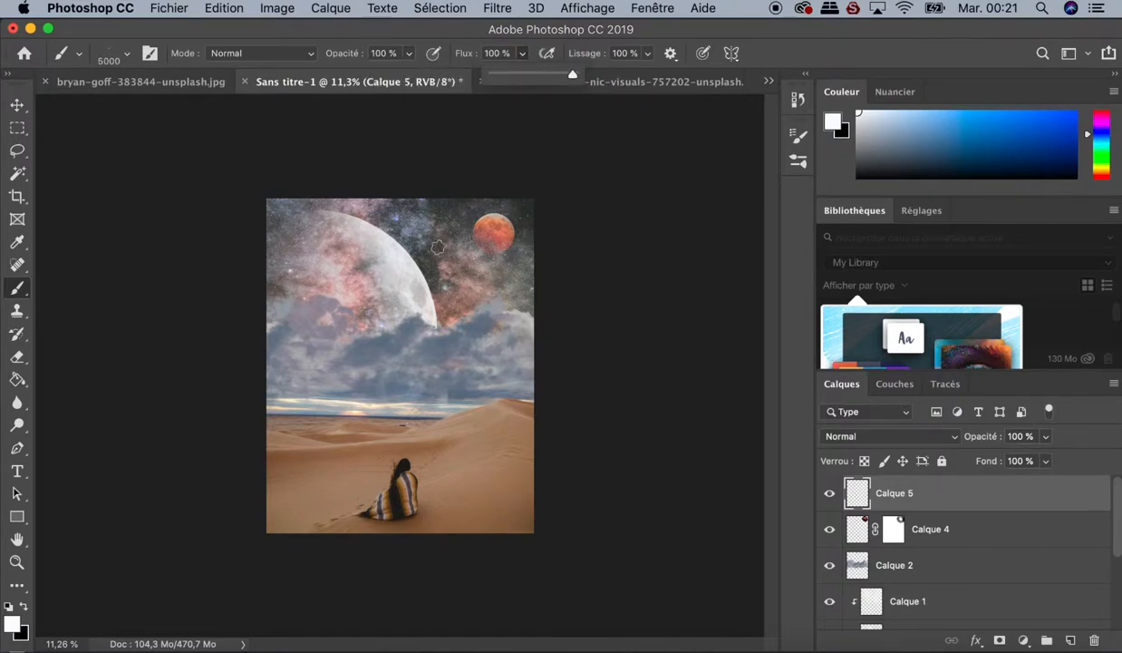
scroll(439, 240, "up", 5)
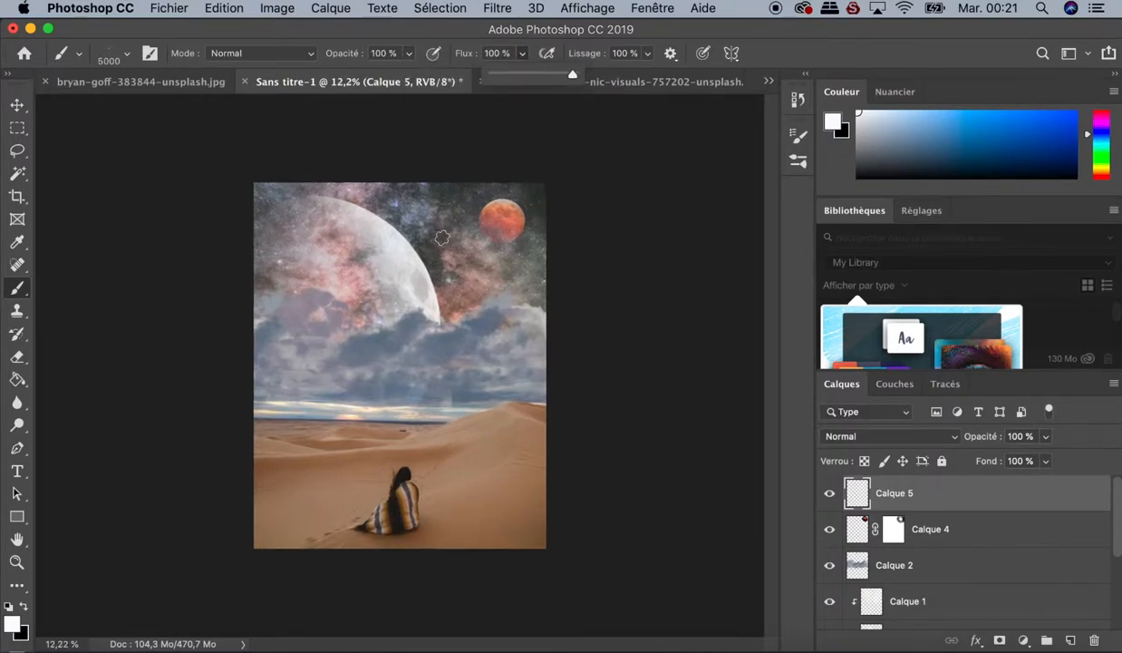
mouse_move(448, 210)
left_mouse_down()
mouse_move(398, 196)
mouse_move(425, 198)
left_mouse_up()
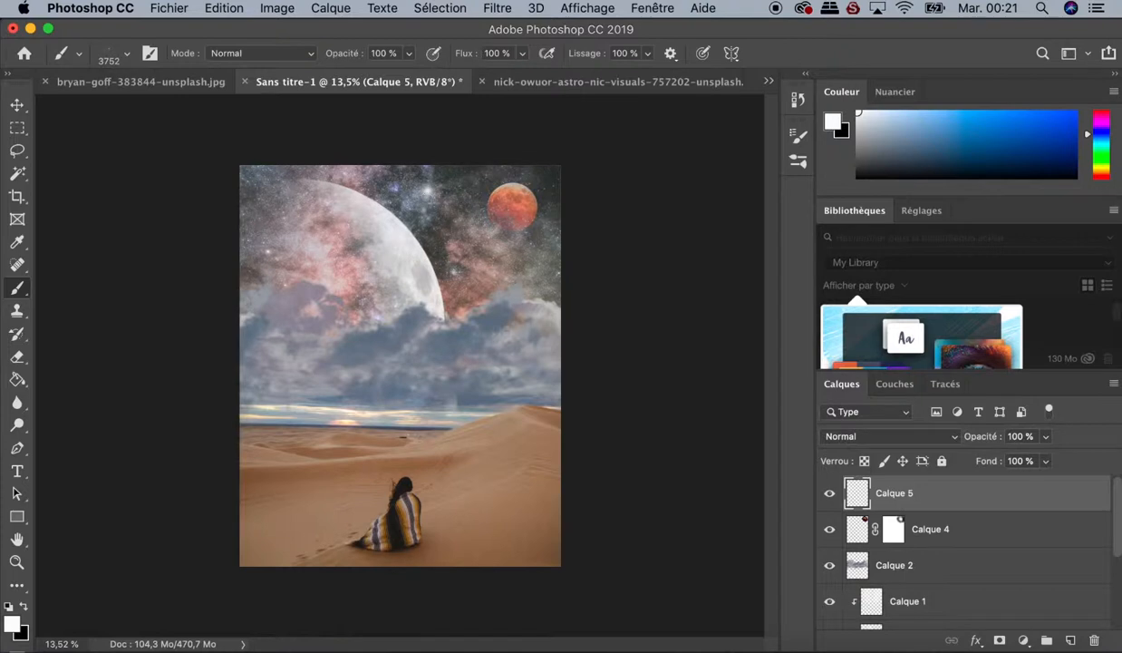
left_click_drag(306, 222, 268, 235)
left_click(259, 244)
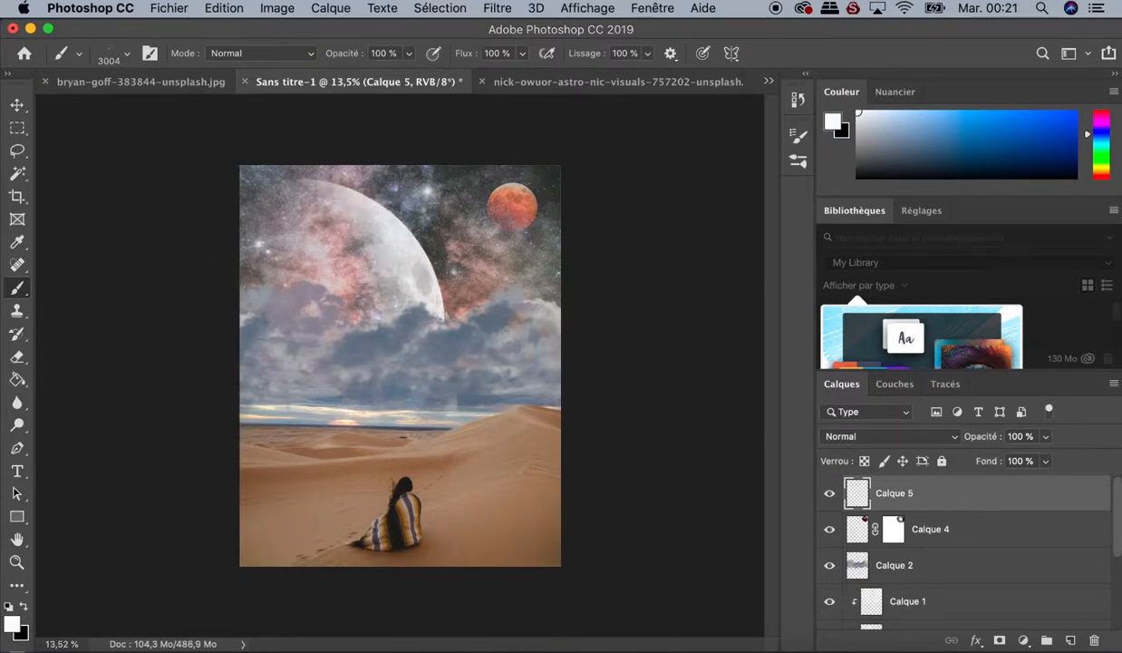
left_click_drag(583, 260, 591, 243)
Step: Add another new layer for more stars and choose the Flare 55 brush
left_click(1047, 640)
left_click(796, 163)
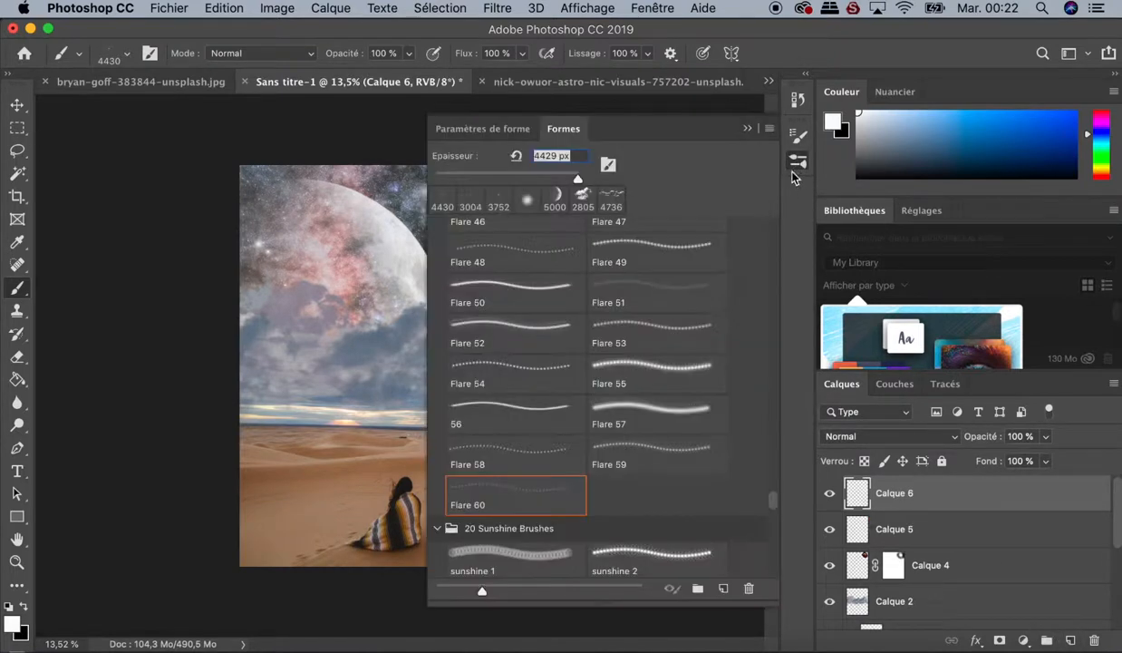
left_click(647, 367)
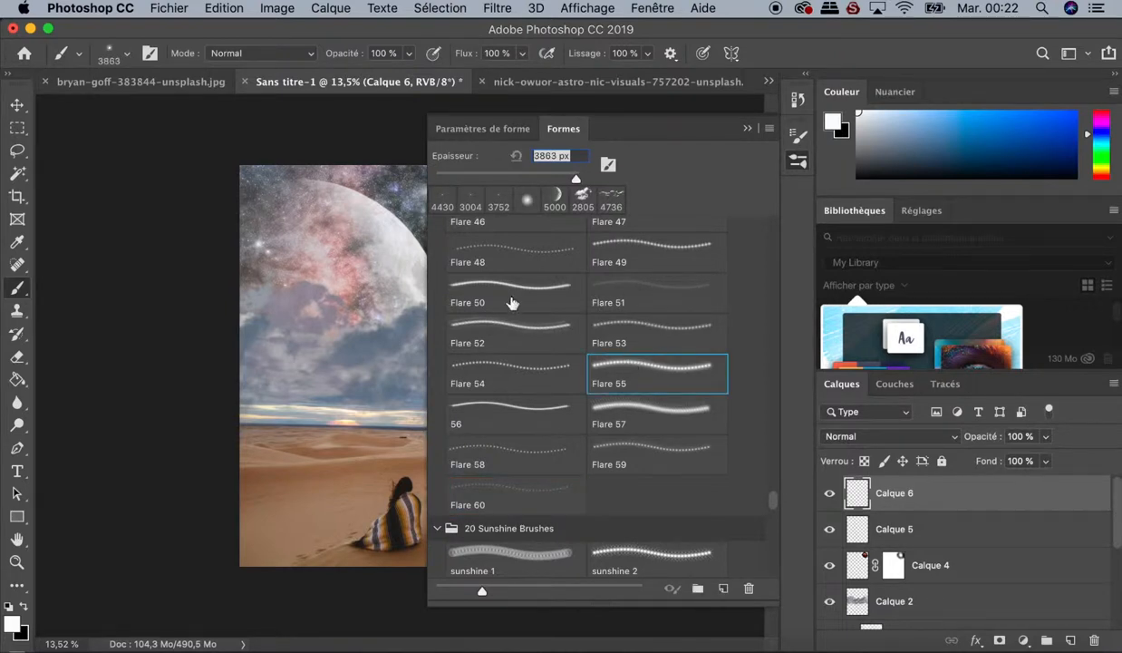
left_click(747, 129)
left_click_drag(447, 235, 288, 250)
left_click(454, 236)
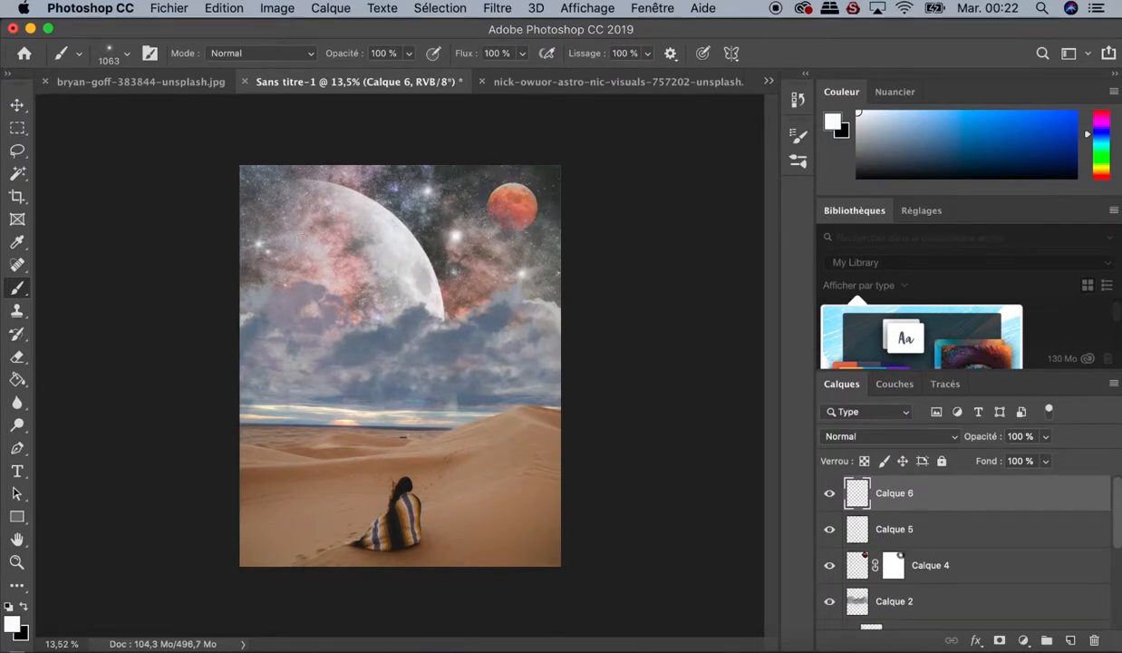
key("super+z")
Step: Stamp small stars of about 341 px between the large moon and the clouds, plus one of about 968 px in the sky's upper-left corner
left_click_drag(462, 263, 419, 263)
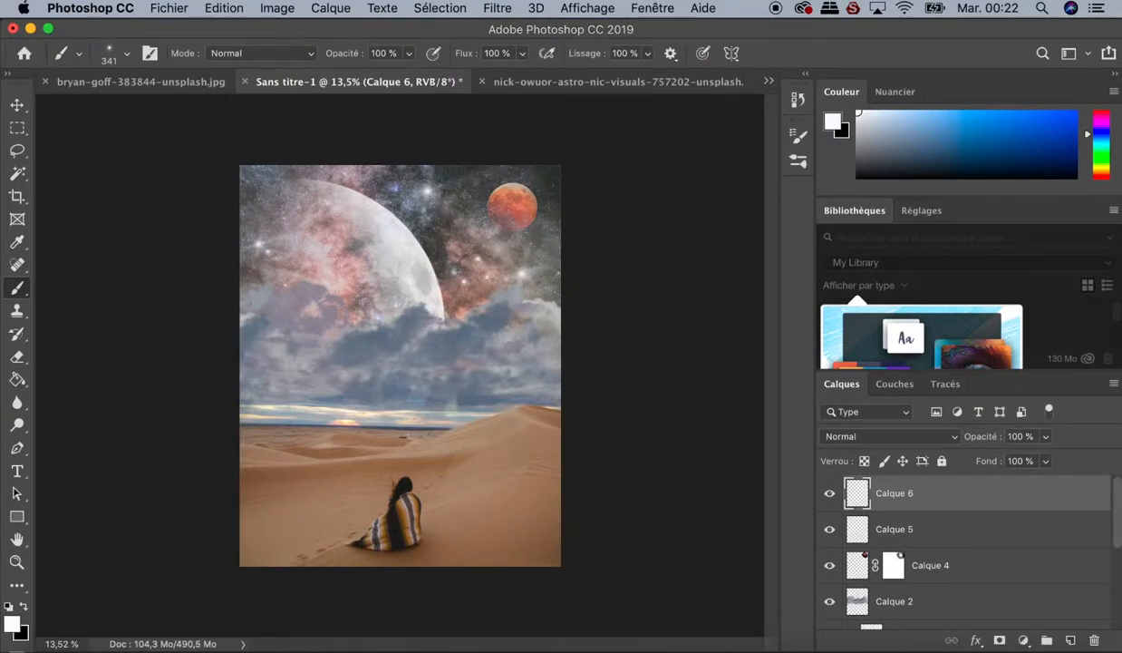
left_click_drag(314, 208, 353, 207)
left_click(261, 179)
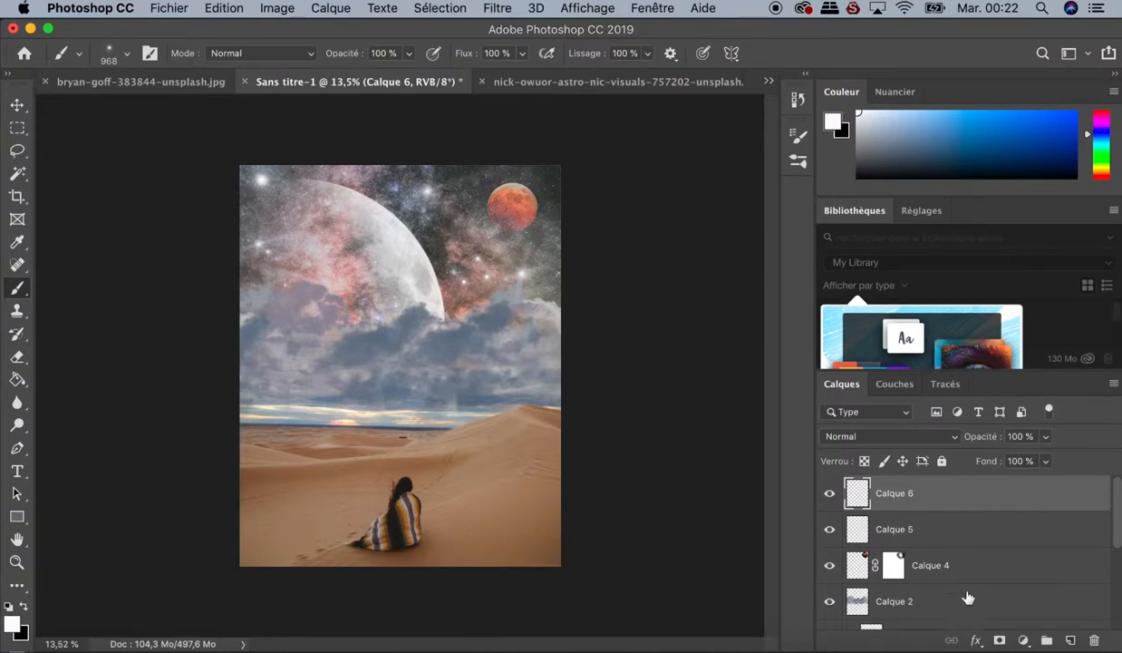
Step: Add a new layer for the star glows and choose the soft Arrondi flou brush
left_click(1070, 642)
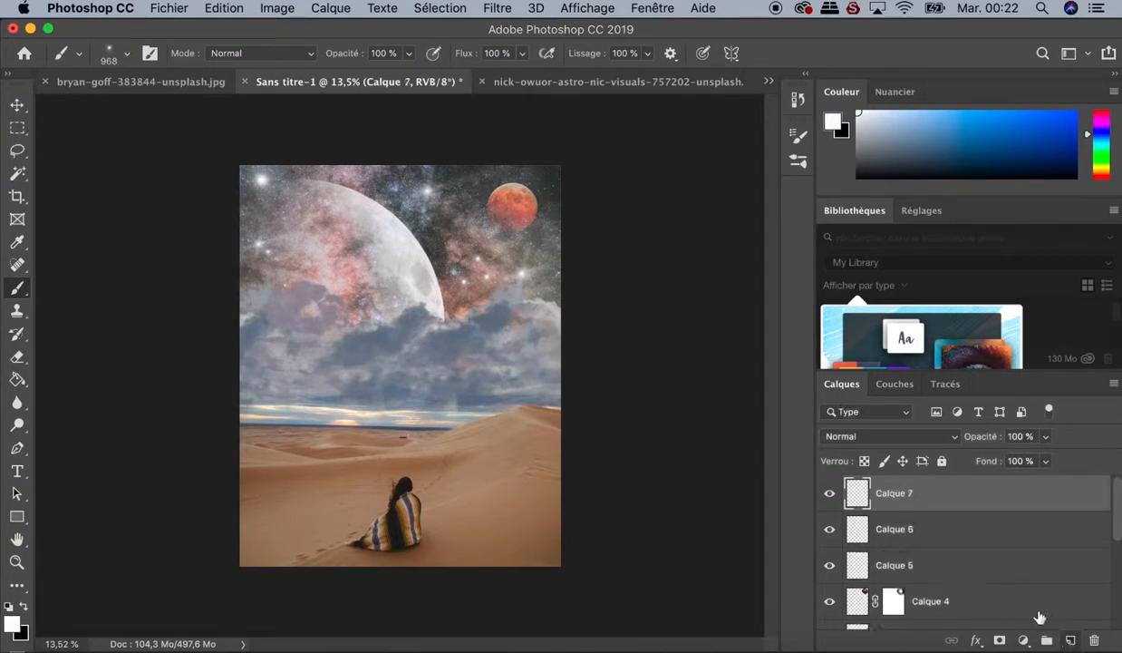
left_click(799, 164)
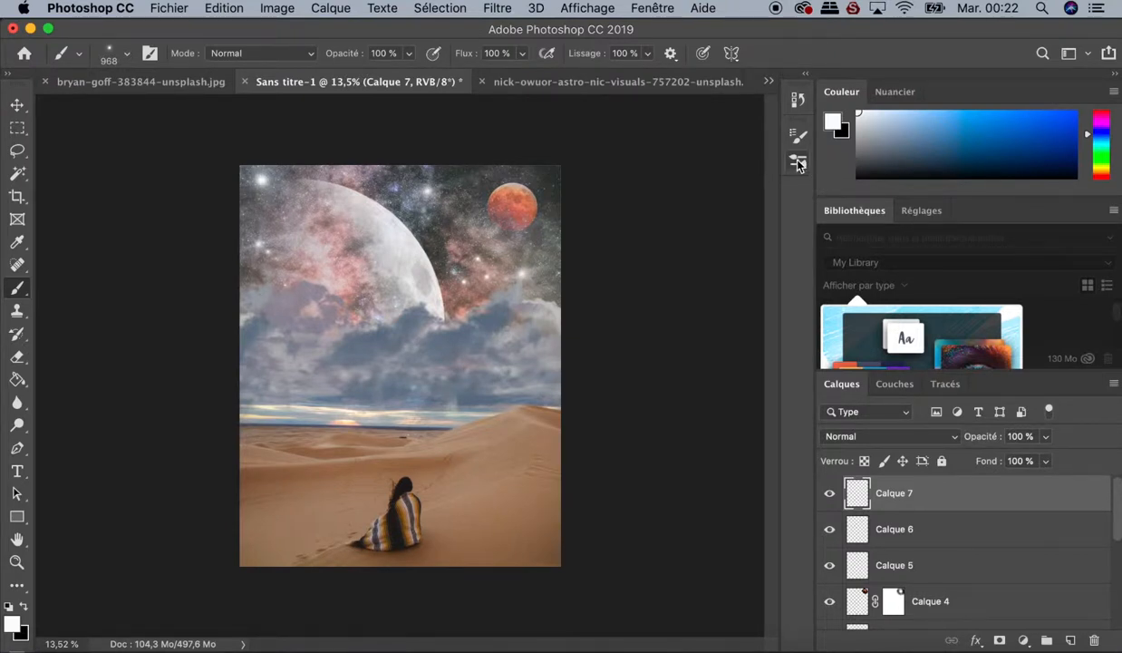
left_click(798, 164)
scroll(653, 282, "up", 10)
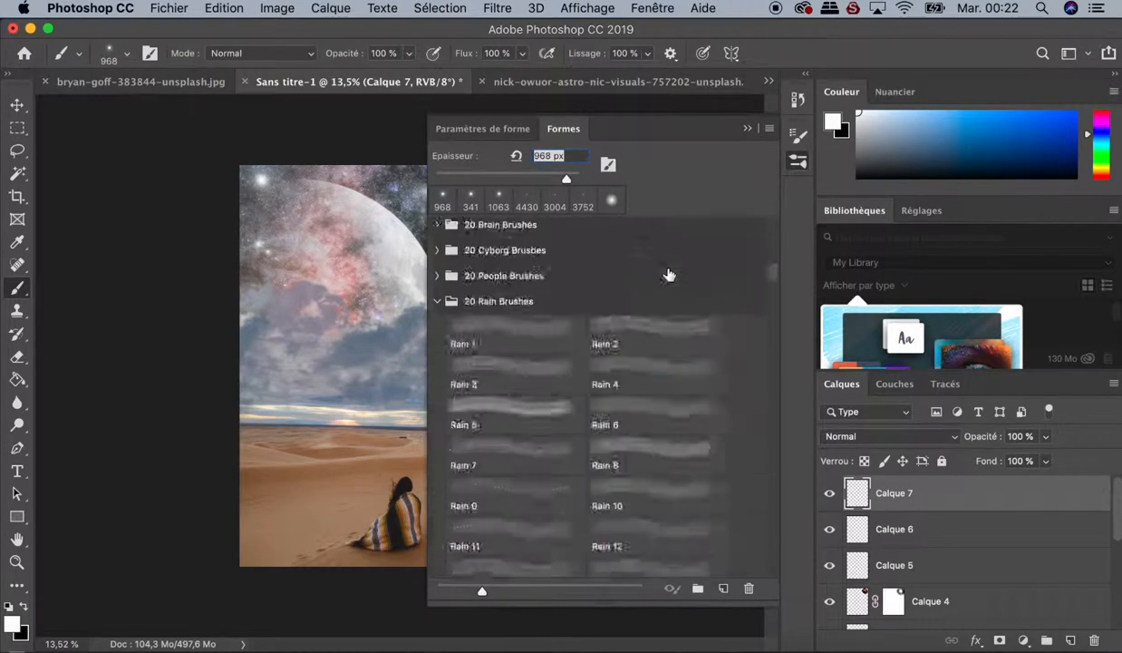
left_click(520, 259)
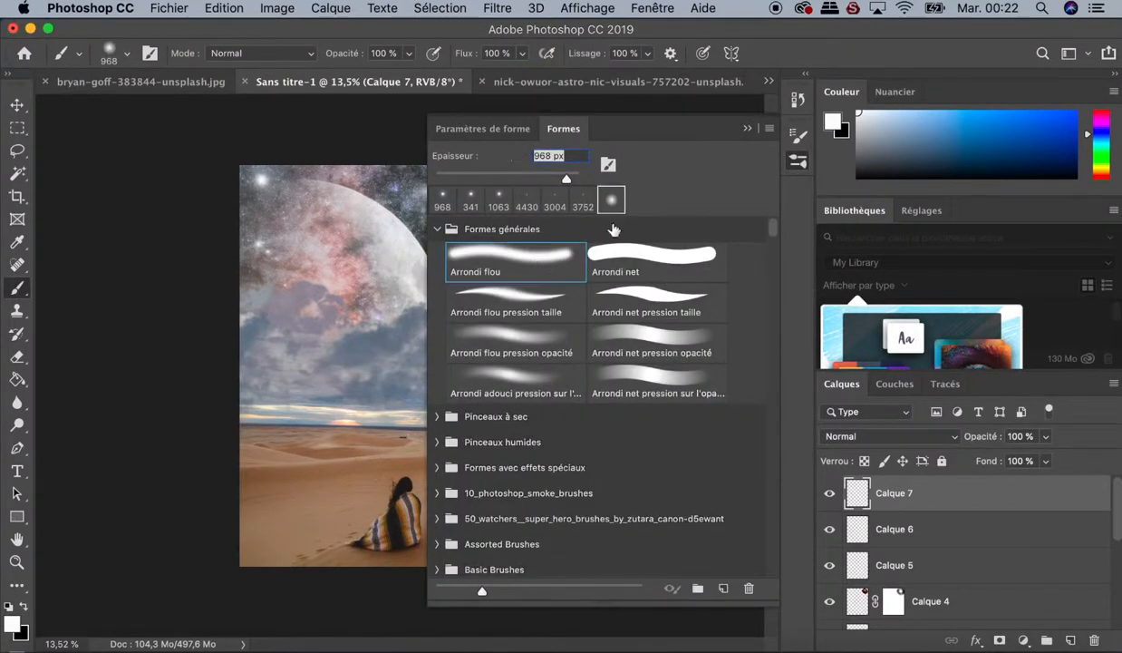
left_click(744, 131)
Step: Lower the soft brush to 19% opacity and 17% flow
left_click_drag(406, 72, 345, 89)
left_click(522, 53)
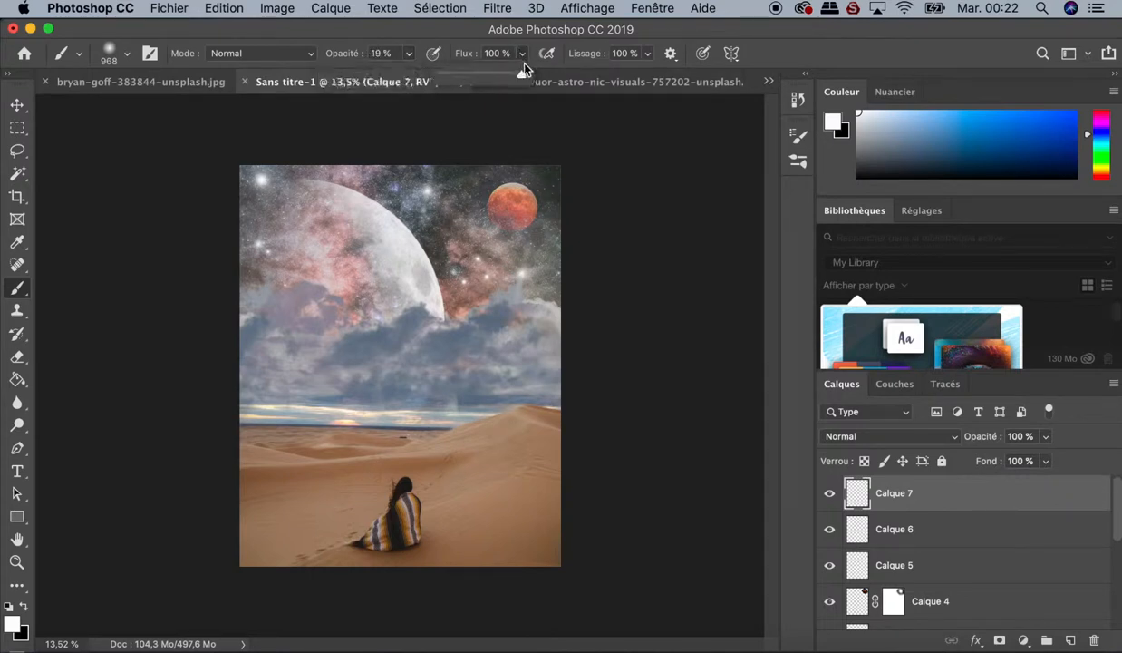
left_click_drag(455, 89, 457, 88)
Step: Enlarge the soft brush to about 2175 px and paint faint white glows around the bright stars
left_click_drag(408, 275, 482, 275)
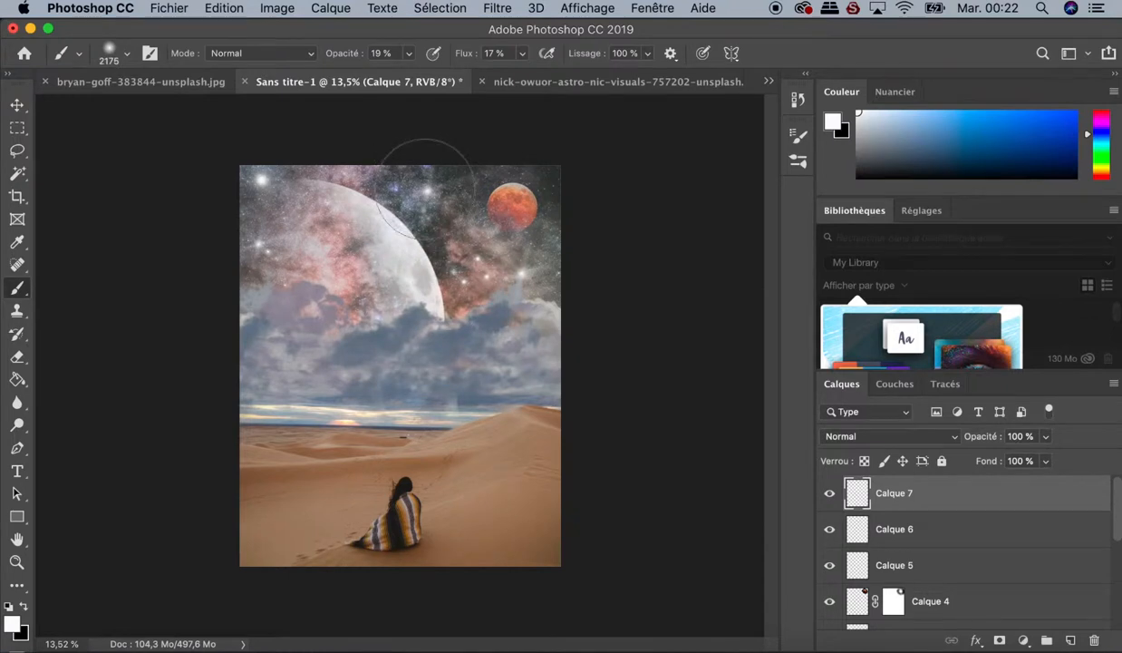
left_click(426, 190)
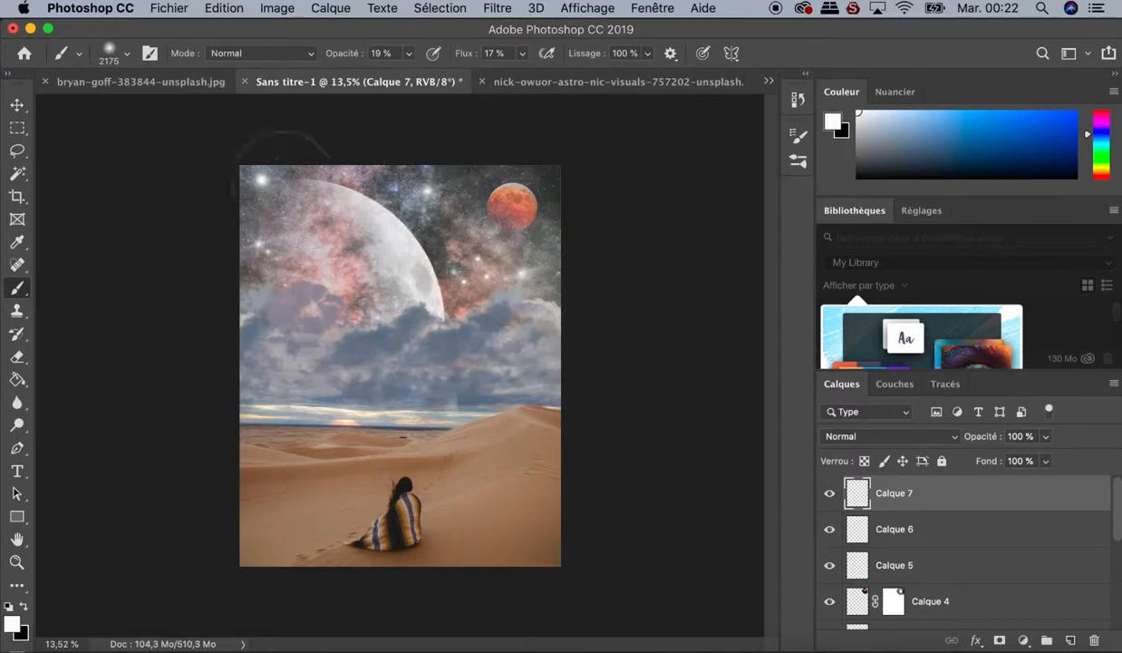
left_click(257, 184)
left_click(266, 246)
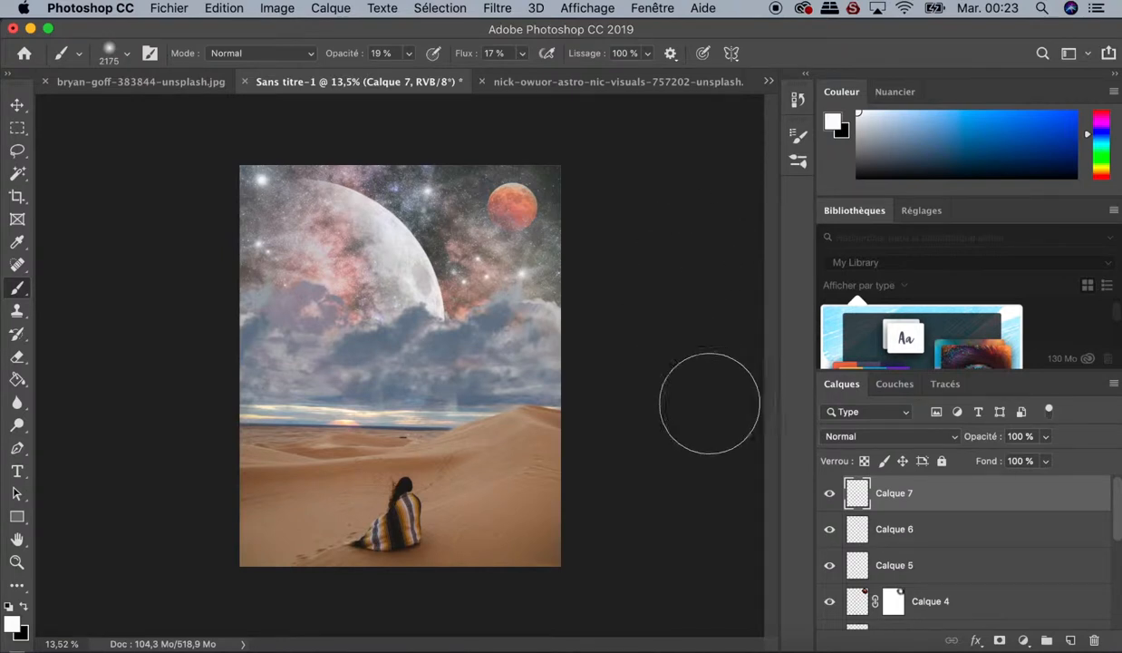
Step: Open comet-22222-696x503-2.jpg in Photoshop and convert it to the ProPhoto RGB profile
left_click(989, 624)
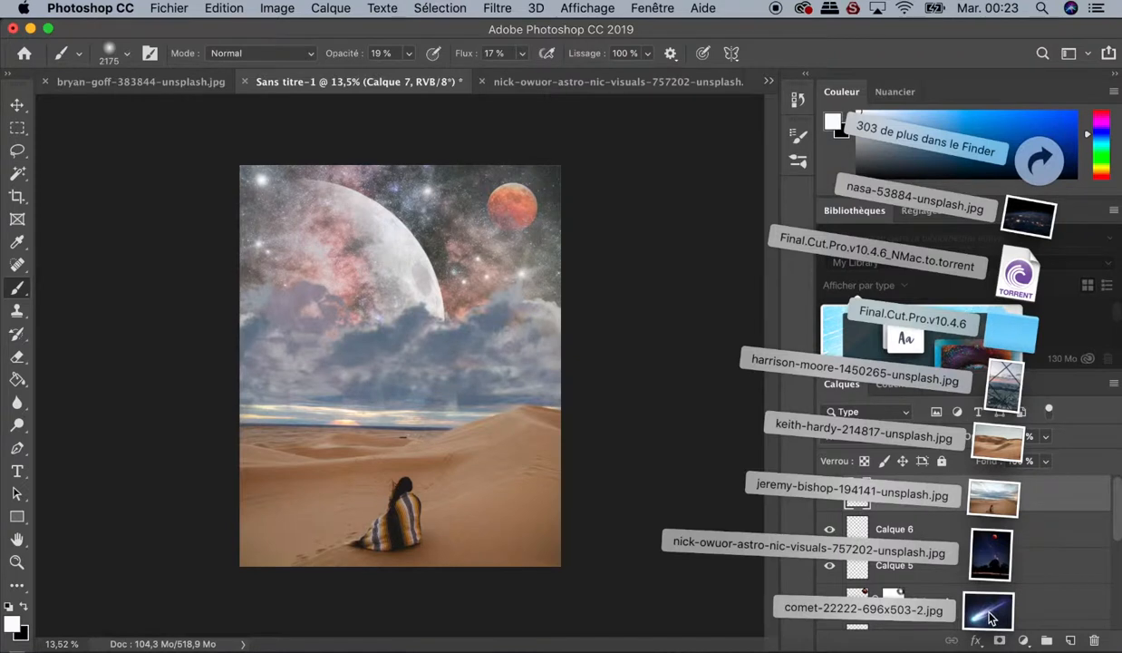
left_click_drag(988, 615, 708, 647)
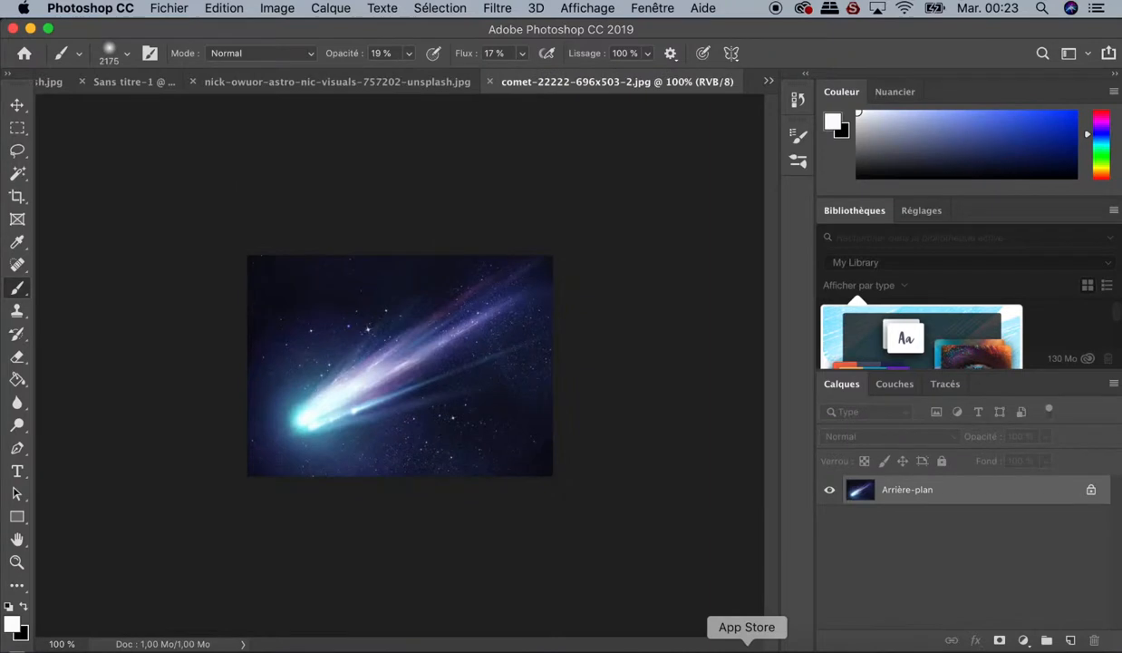
left_click(223, 8)
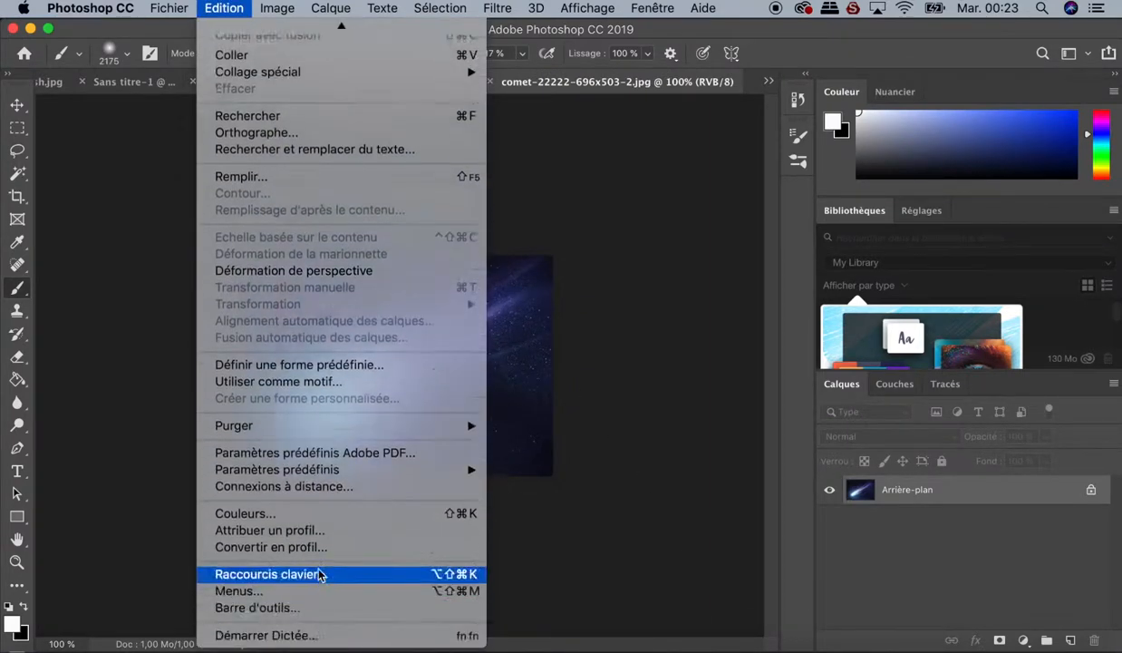
left_click(316, 547)
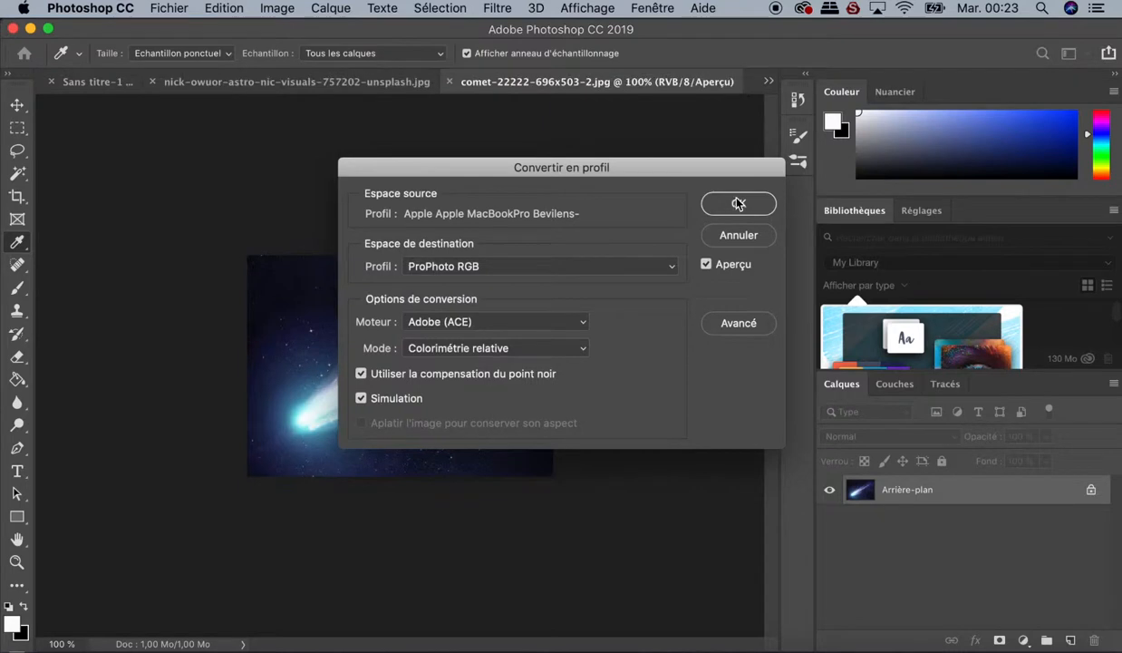
left_click(733, 203)
Step: Copy the entire comet image and paste it into the Sans titre-1 composite as a new layer
key("super+a")
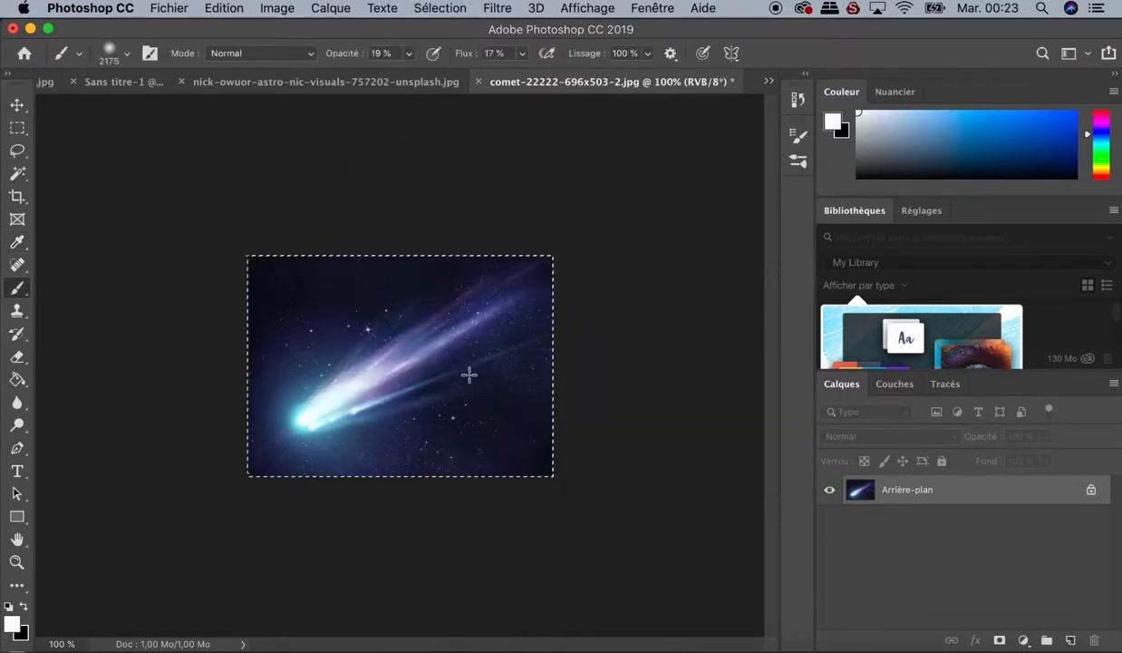
key("super+c")
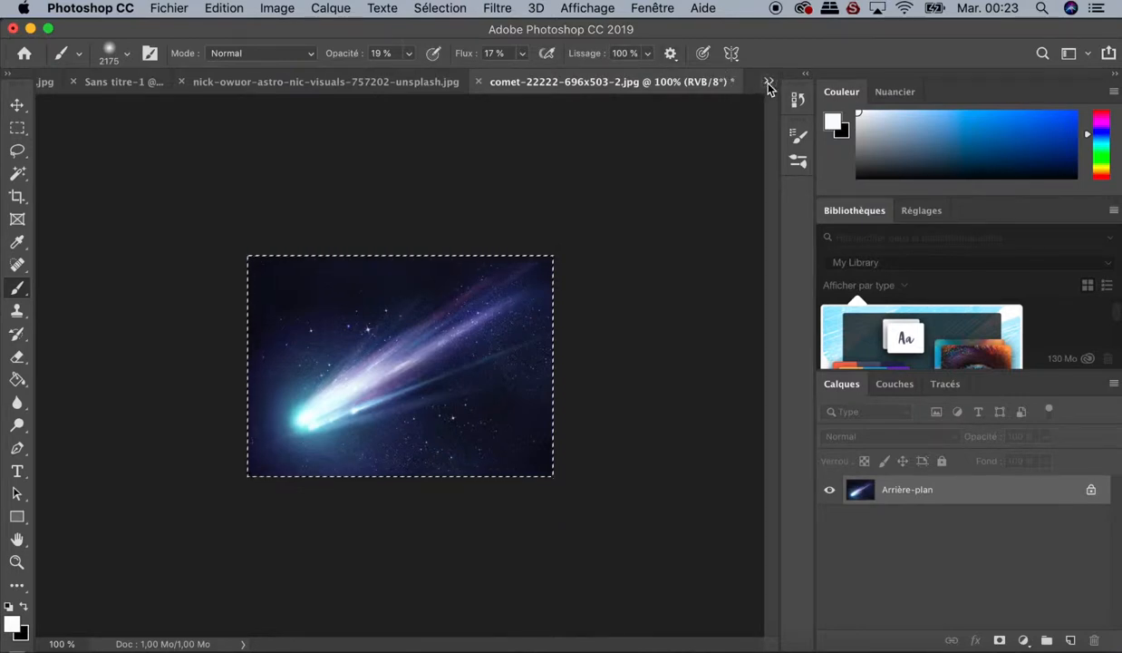
left_click(768, 81)
left_click(834, 116)
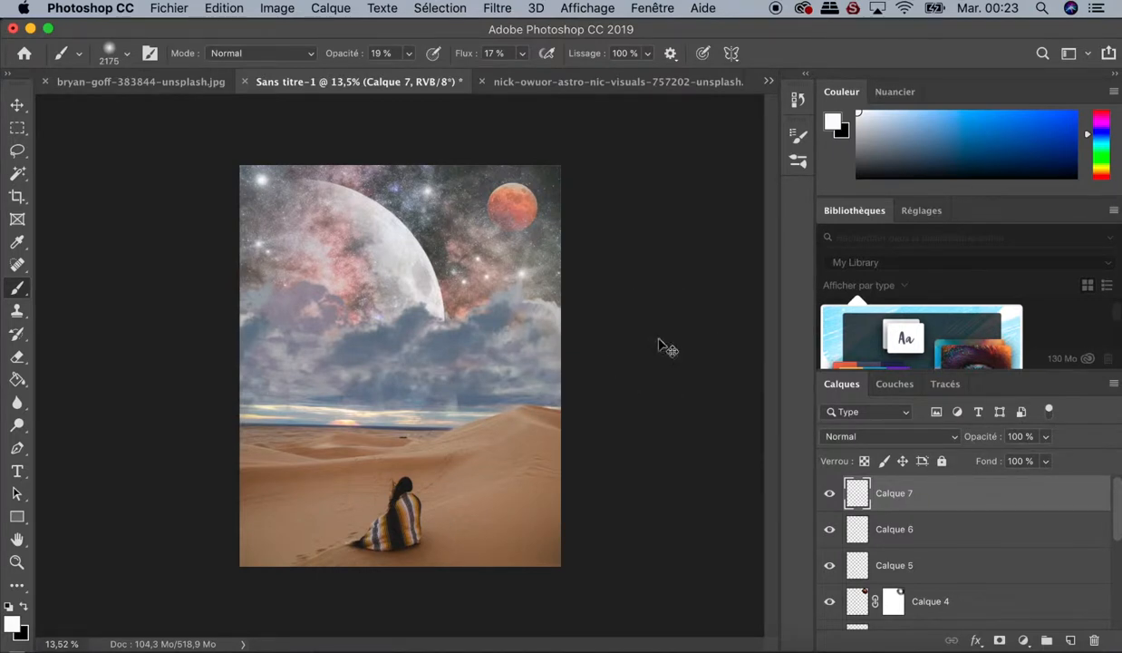
key("super+v")
Step: Scale the comet to about 296%, rotate it about -12.8°, and place it in the sky just below the red moon
key("super+t")
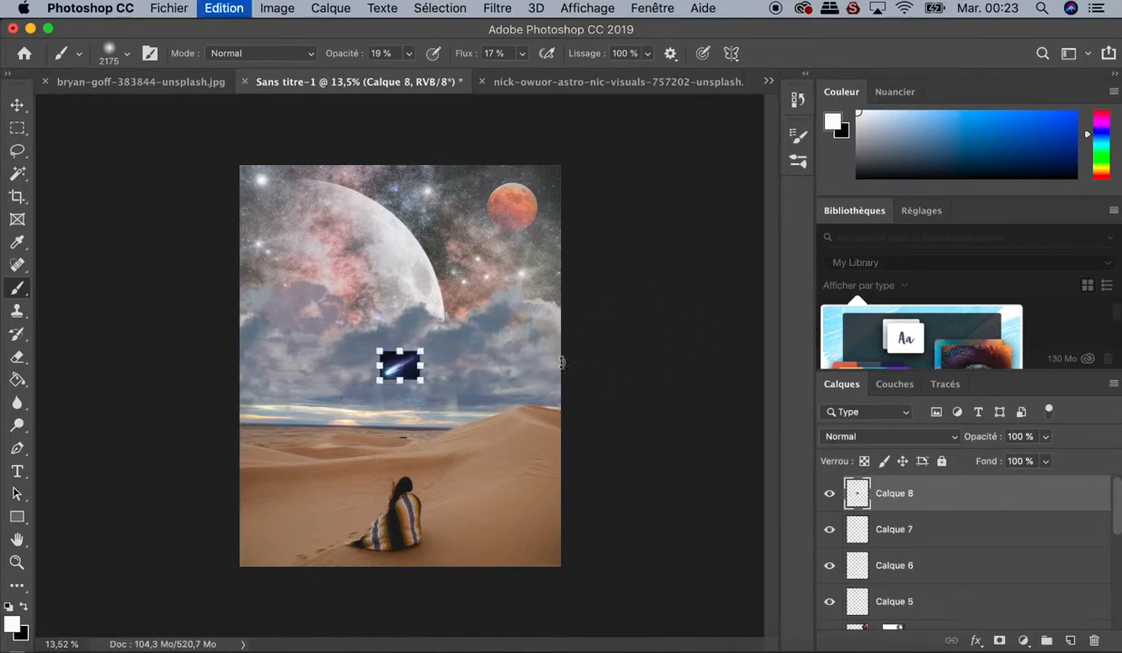
left_click_drag(422, 349, 498, 296)
left_click_drag(458, 365, 524, 246)
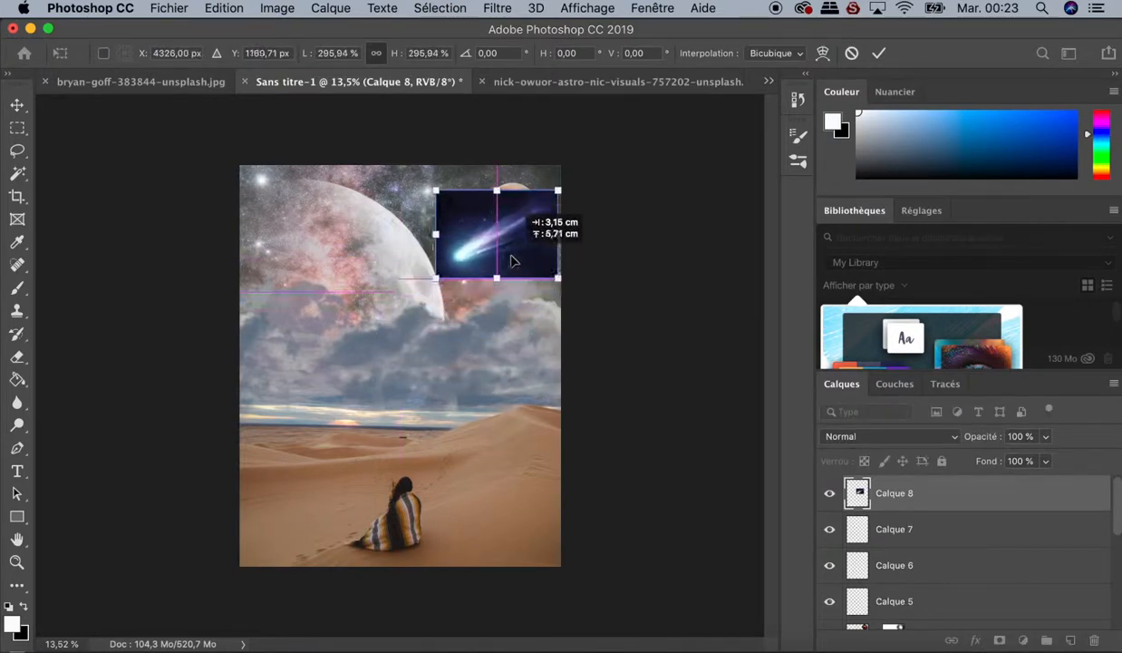
left_click_drag(483, 286, 517, 289)
left_click_drag(504, 244, 500, 258)
Step: Set the comet layer's blend mode to Superposition, scale it to about 326%, and align it with the red moon
left_click(893, 436)
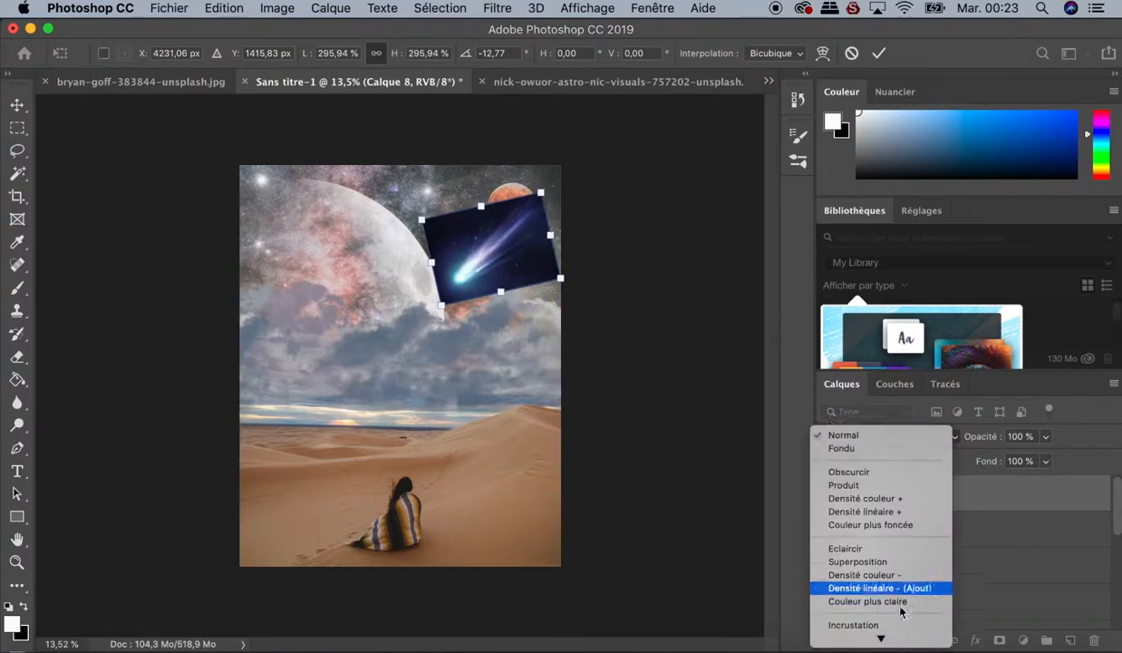
left_click(869, 454)
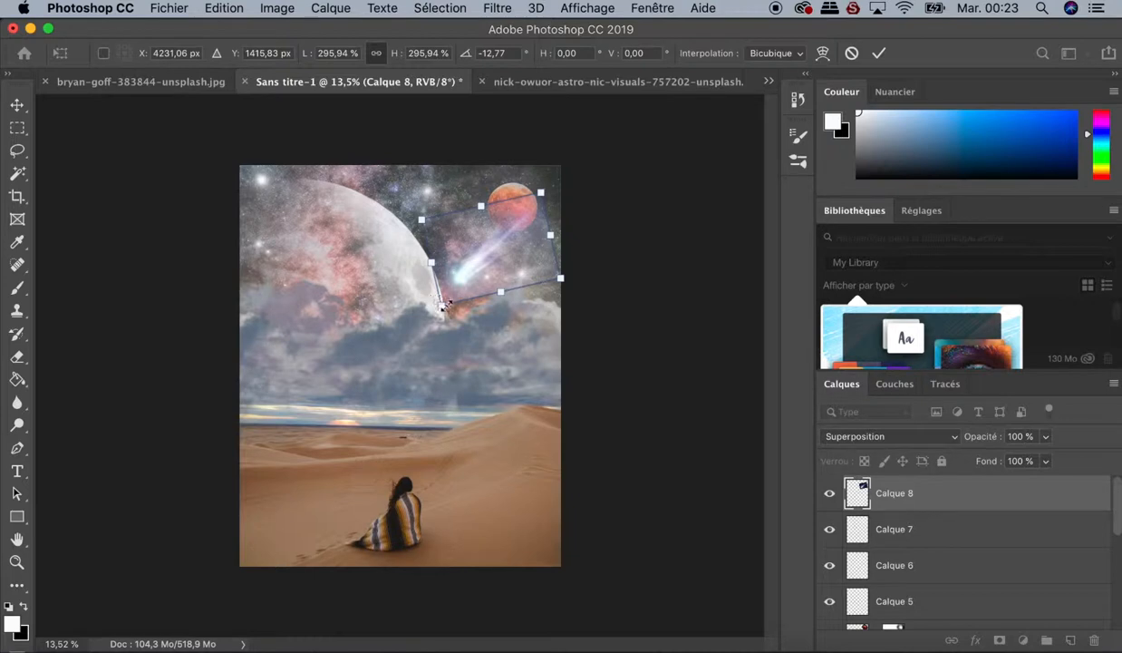
left_click_drag(445, 306, 434, 317)
left_click_drag(506, 272, 510, 270)
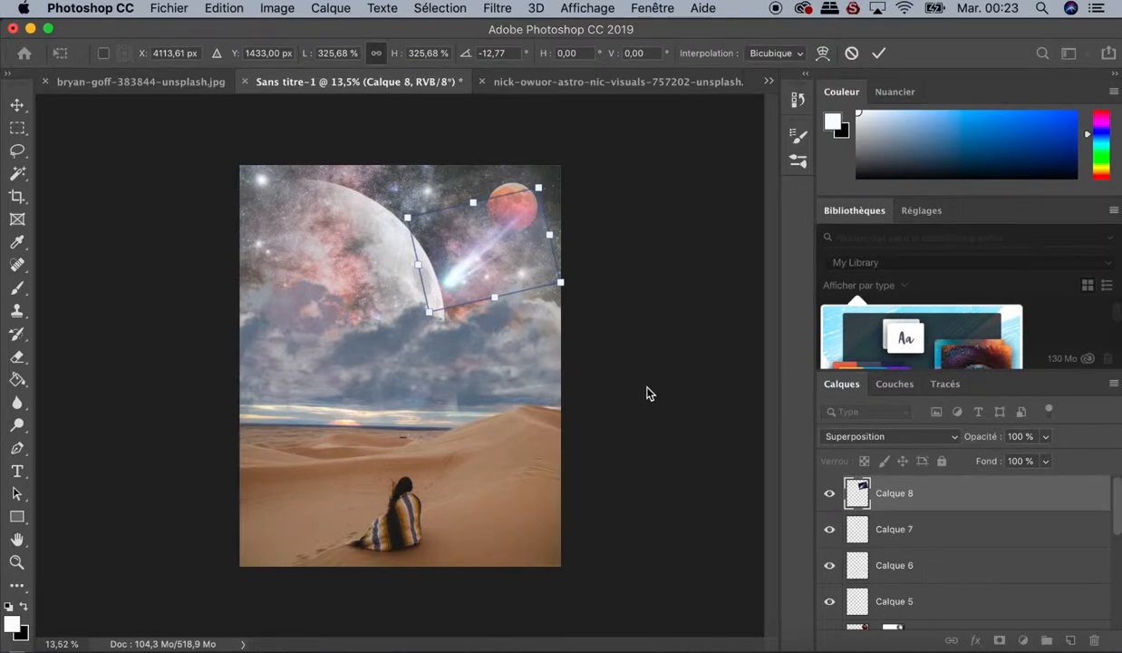
key("Return")
Step: Add a mask to the comet layer and softly hide its edges with a black brush, raising opacity to 45% and flow to 37%
key("b")
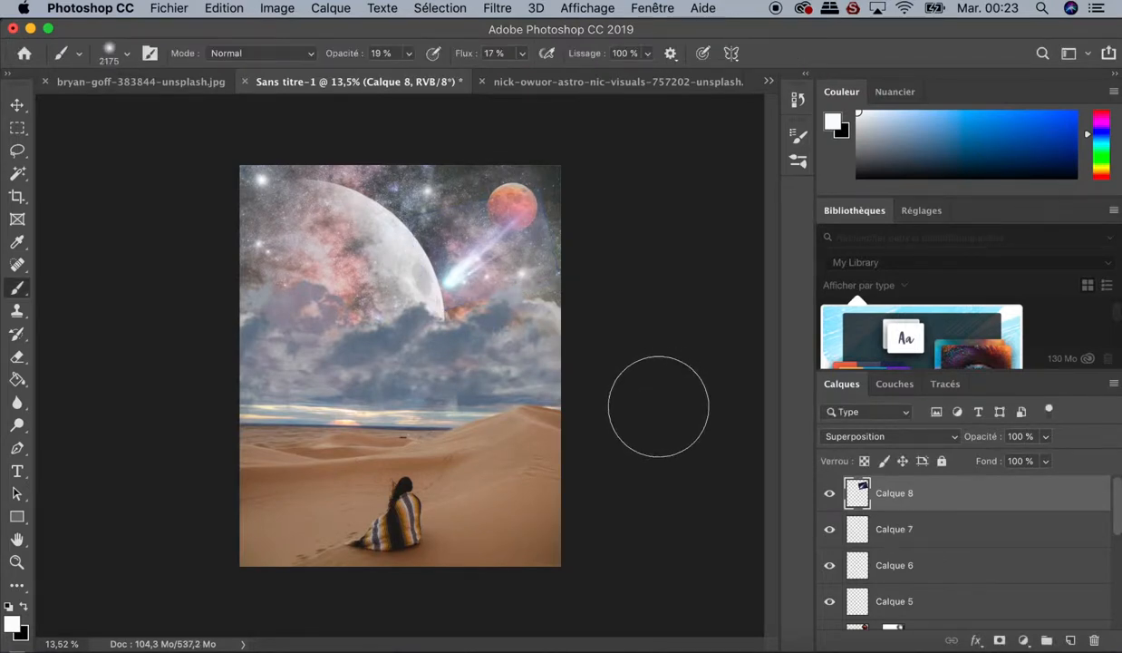
left_click(999, 641)
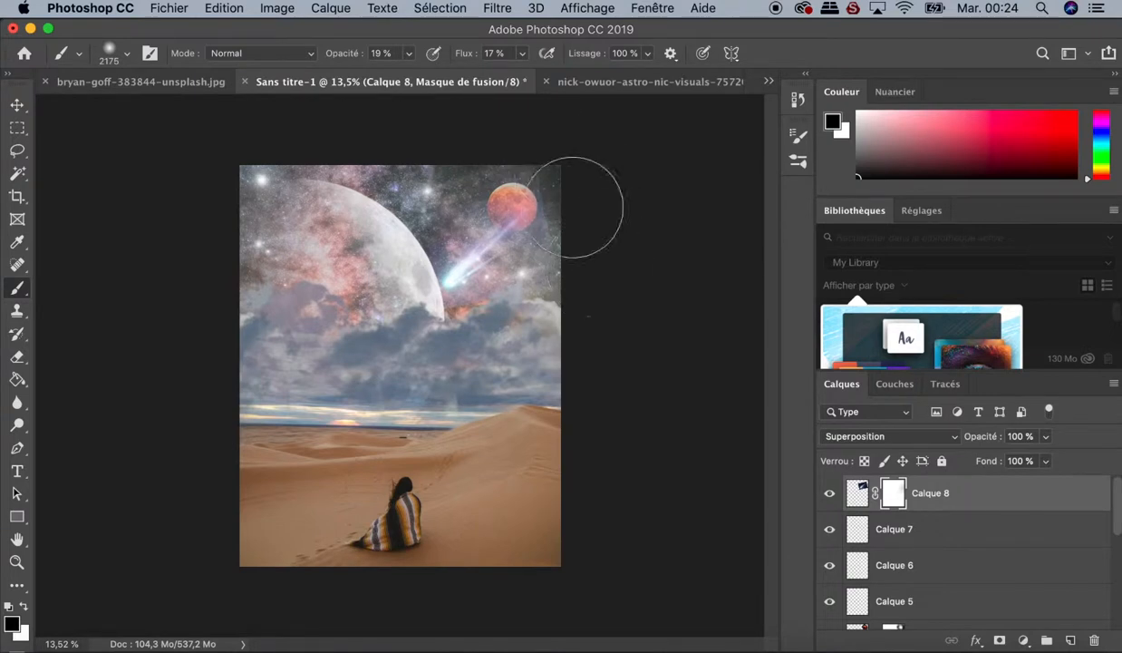
left_click(410, 53)
left_click_drag(426, 78, 433, 78)
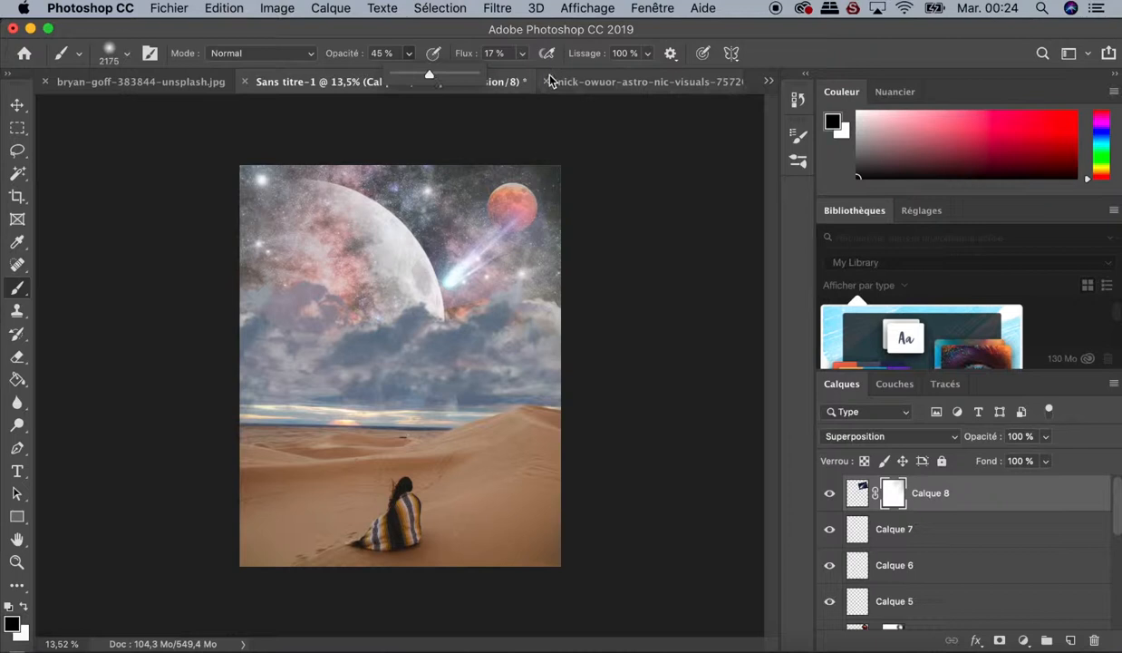
left_click(521, 53)
left_click_drag(527, 79, 541, 79)
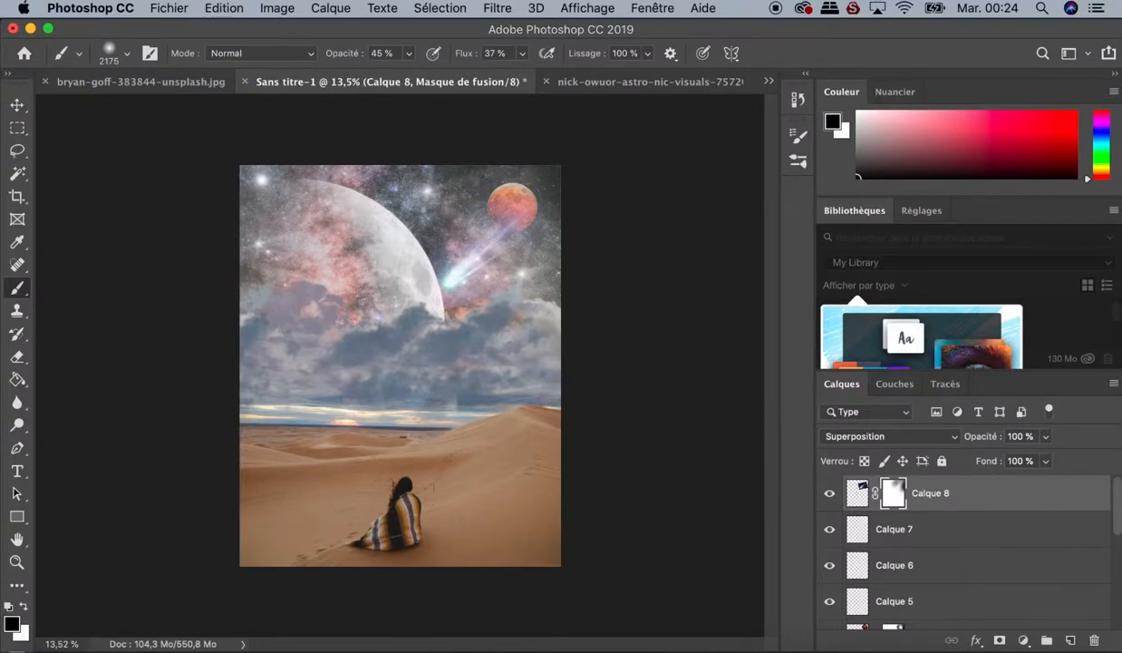
Step: Add a Luminosité/Contraste adjustment above the first plan layer with brightness about -43, and mask it along the horizon with a 384 px black brush
scroll(922, 538, "down", 10)
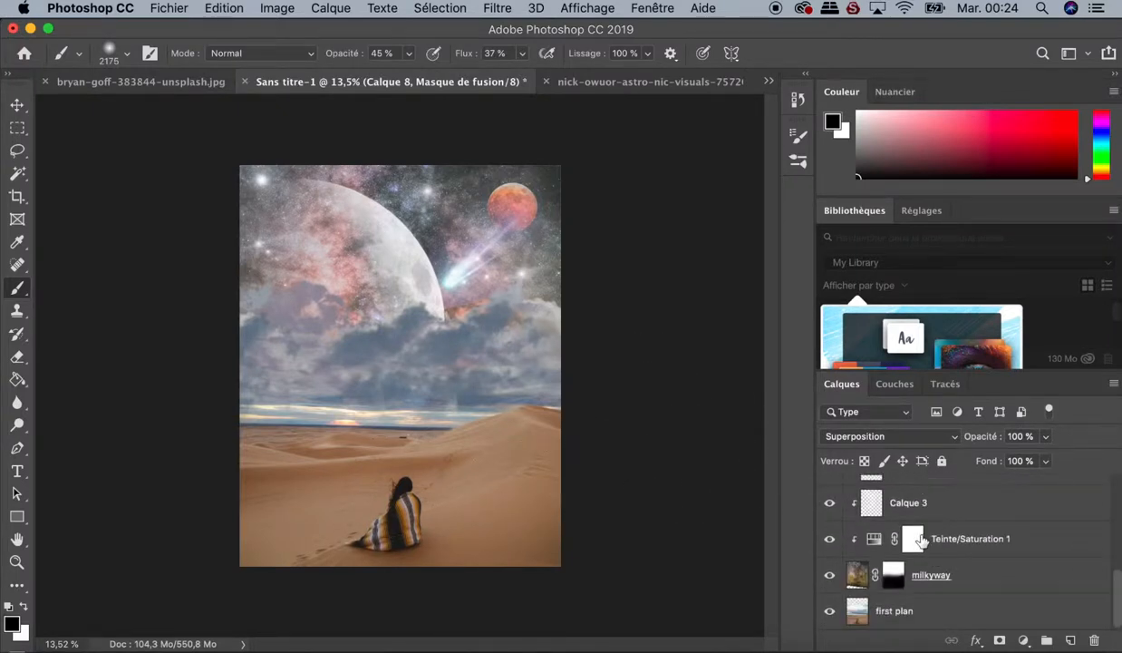
left_click(859, 612)
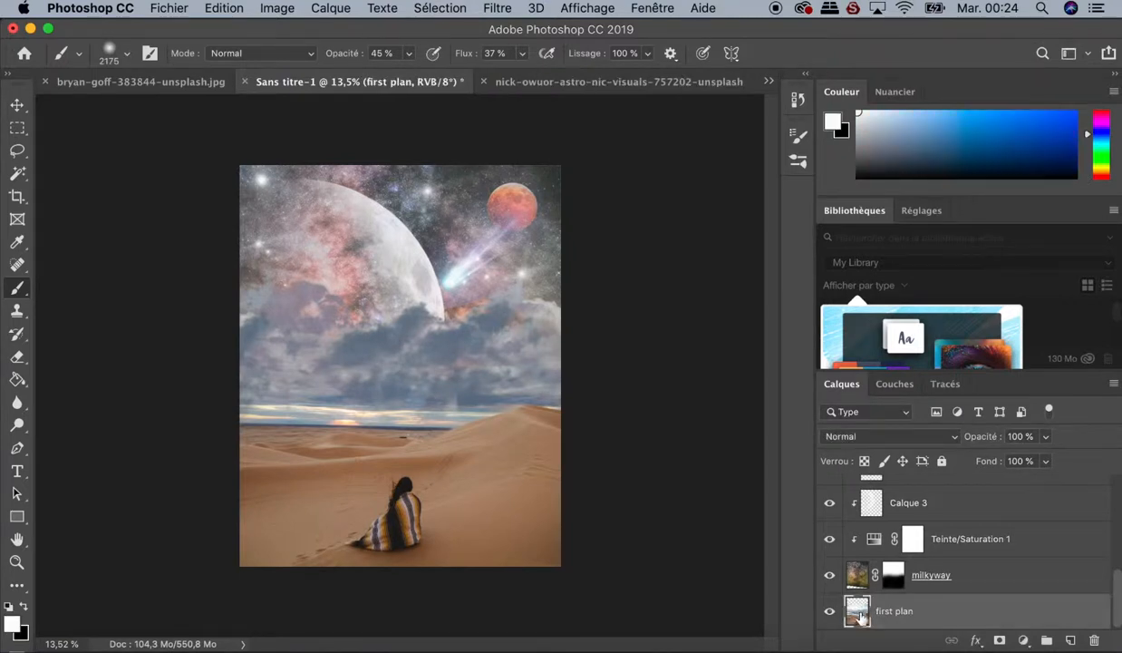
left_click(1024, 640)
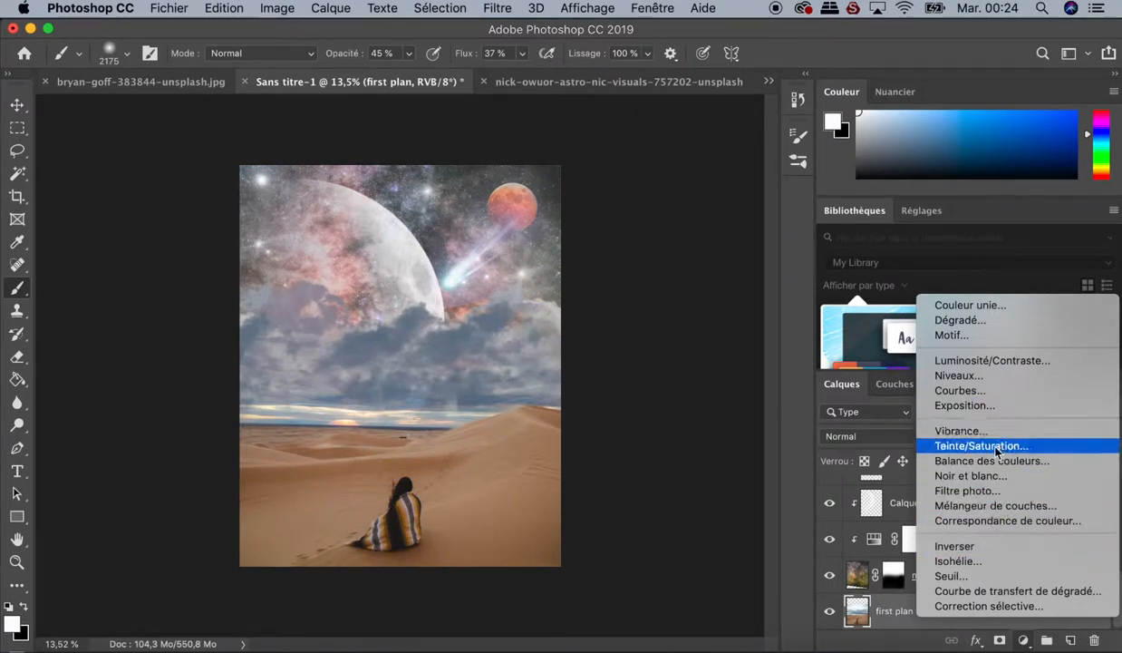
left_click(986, 363)
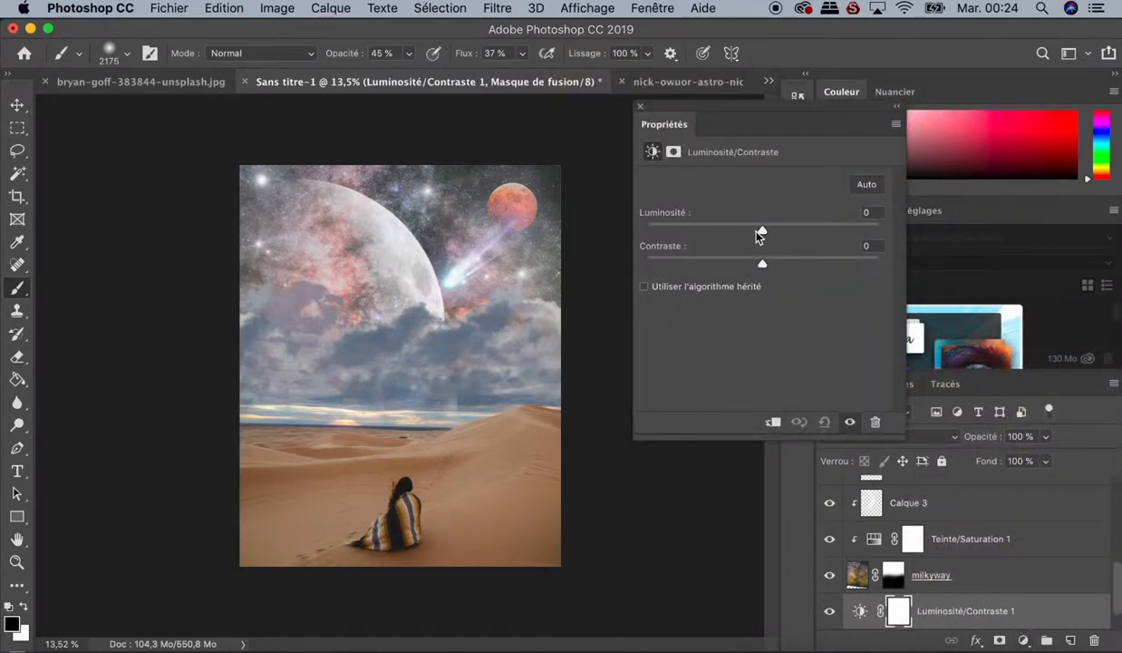
left_click_drag(761, 233, 742, 233)
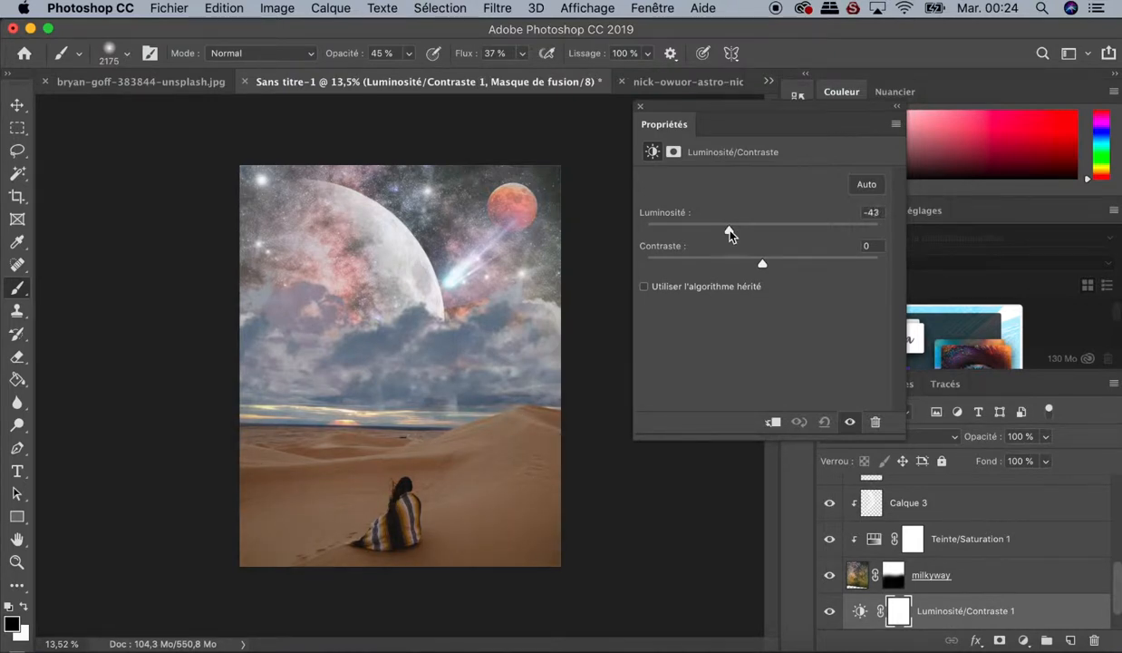
left_click(640, 107)
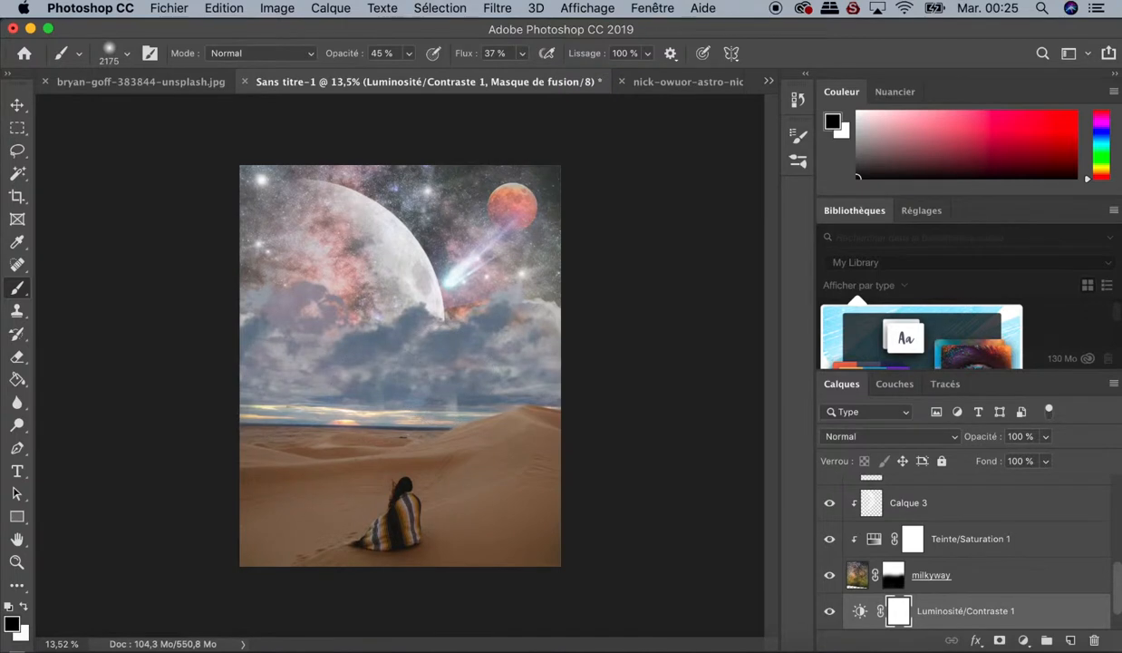
mouse_move(344, 444)
left_mouse_down()
mouse_move(259, 449)
mouse_move(298, 412)
left_mouse_up()
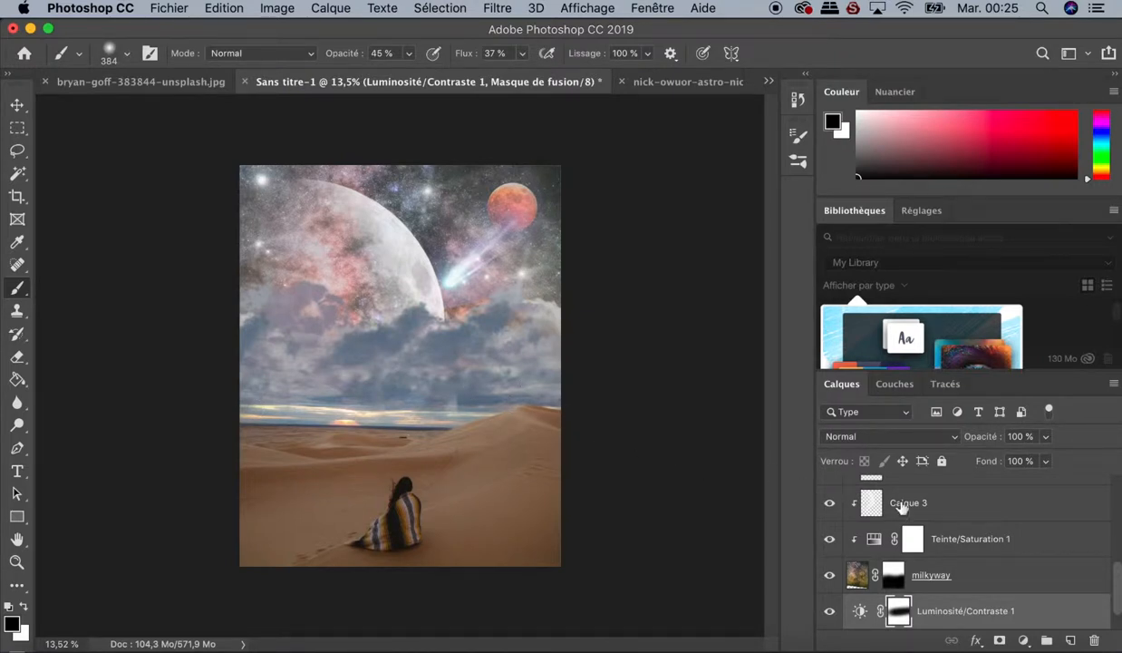
Step: Add a new layer clipped to Luminosité/Contraste 1 and set its blend mode to Incrustation
scroll(930, 548, "down", 1)
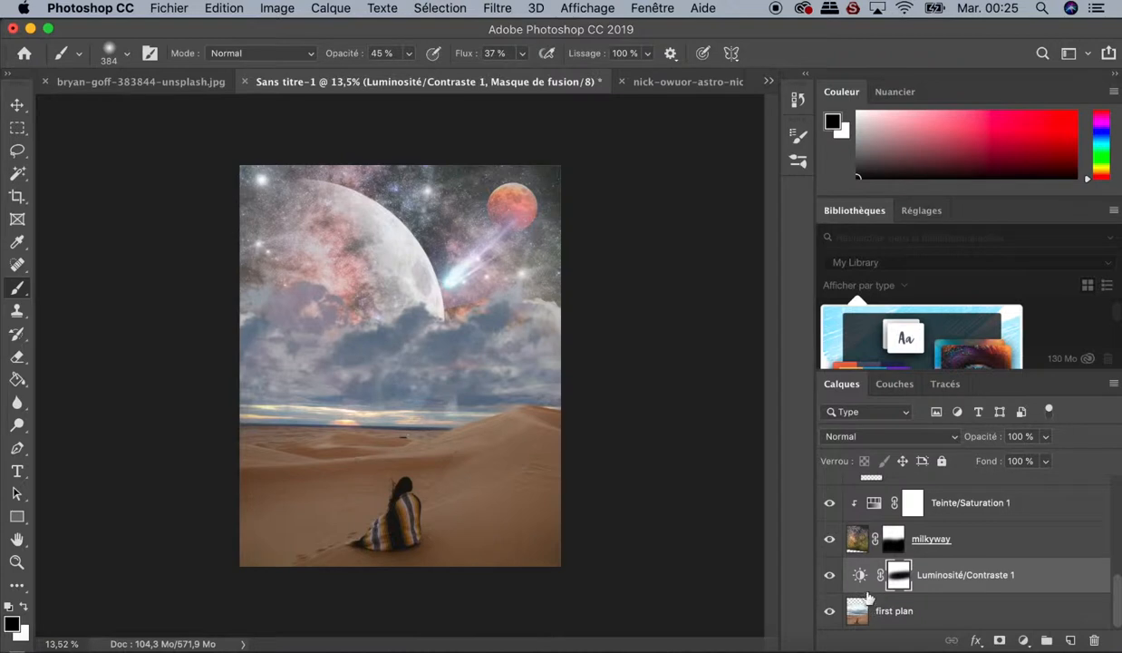
left_click(860, 576)
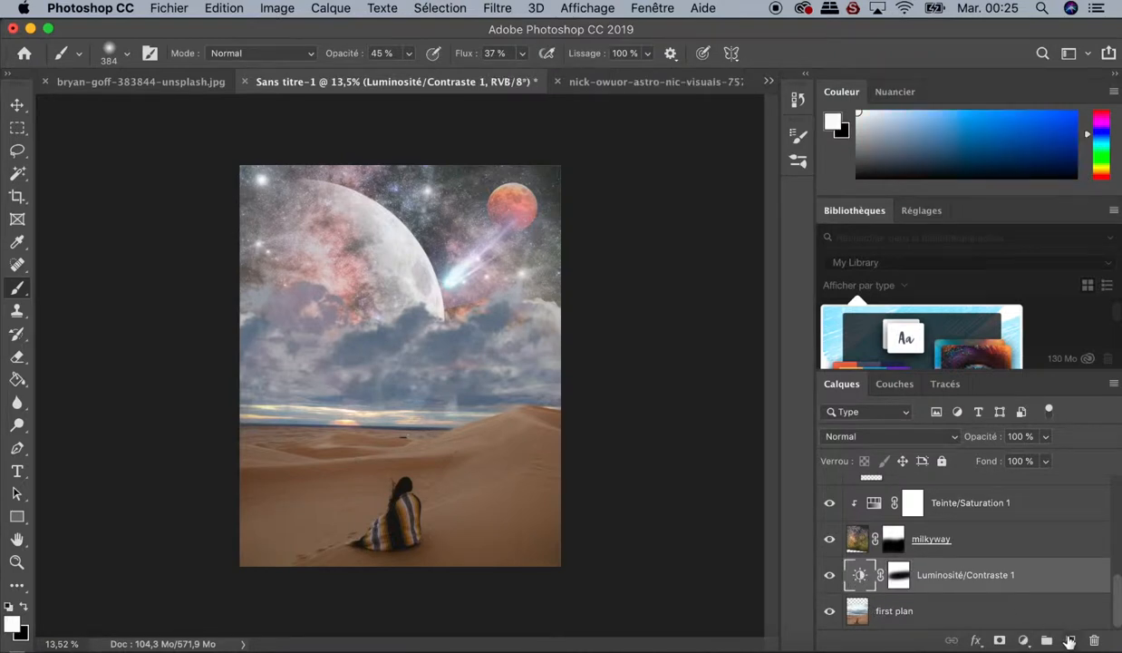
left_click(1070, 641)
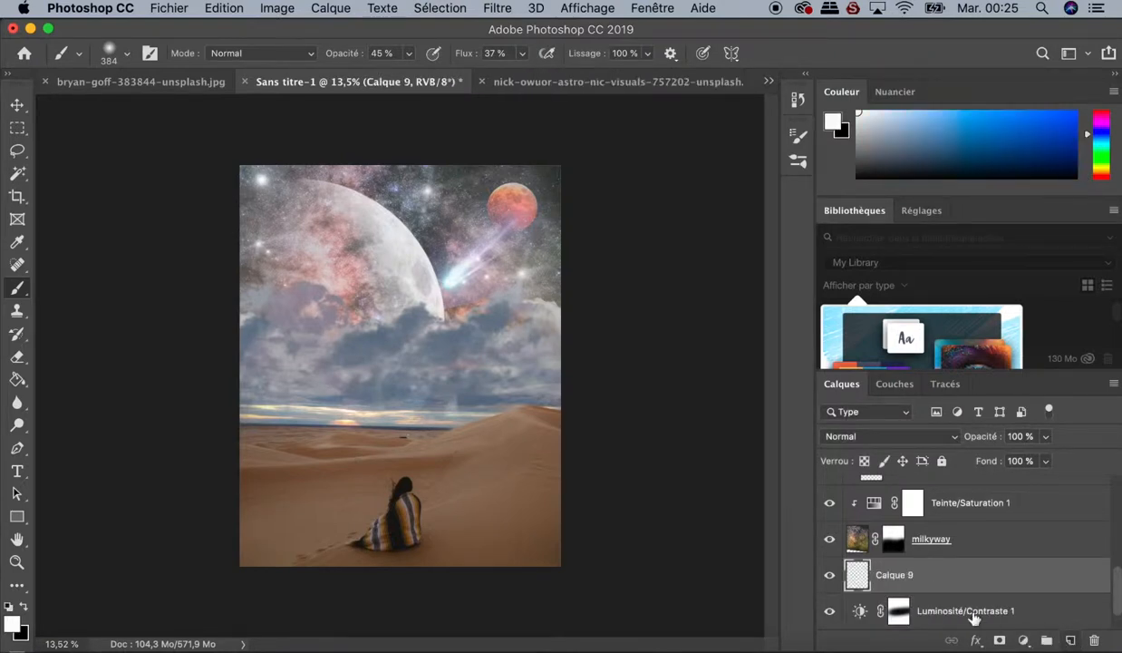
left_click(859, 589, "alt")
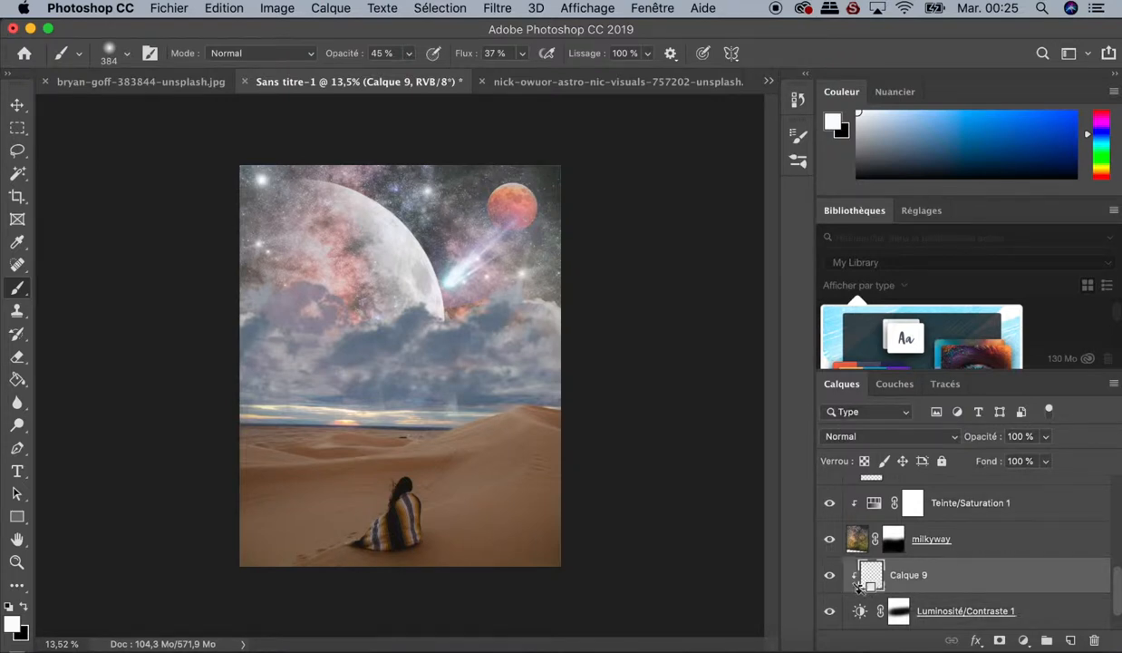
left_click(884, 439)
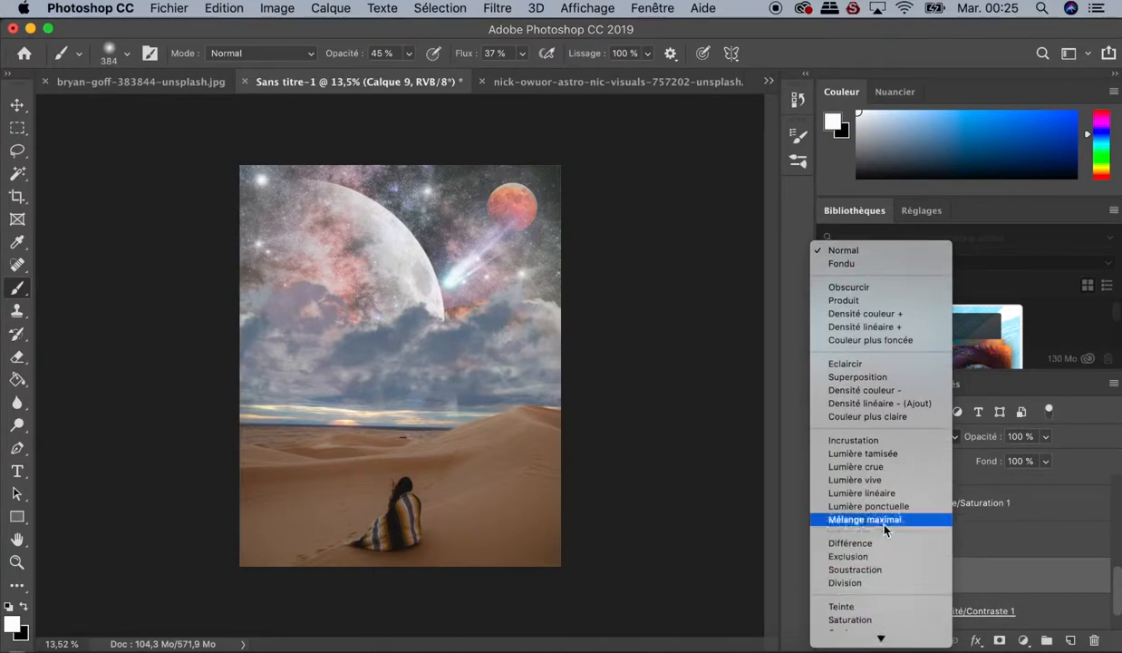
left_click(871, 443)
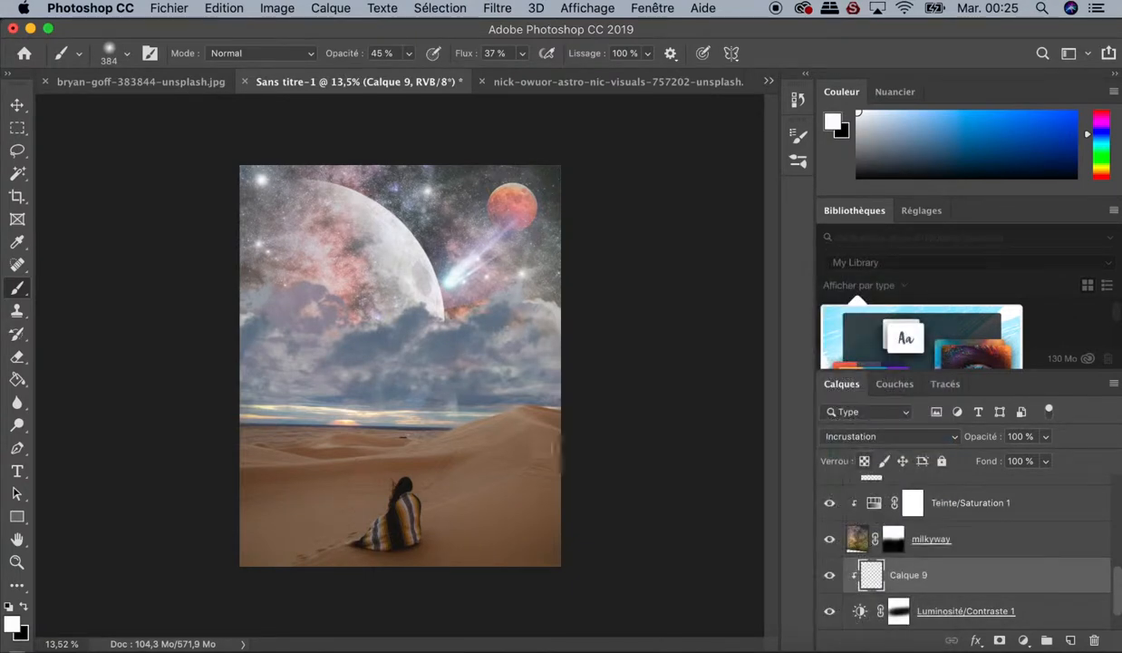
Step: Darken the dunes and seated figure on the clipped layer with a black brush of about 4673 px, 31% opacity and 26% flow
key("x")
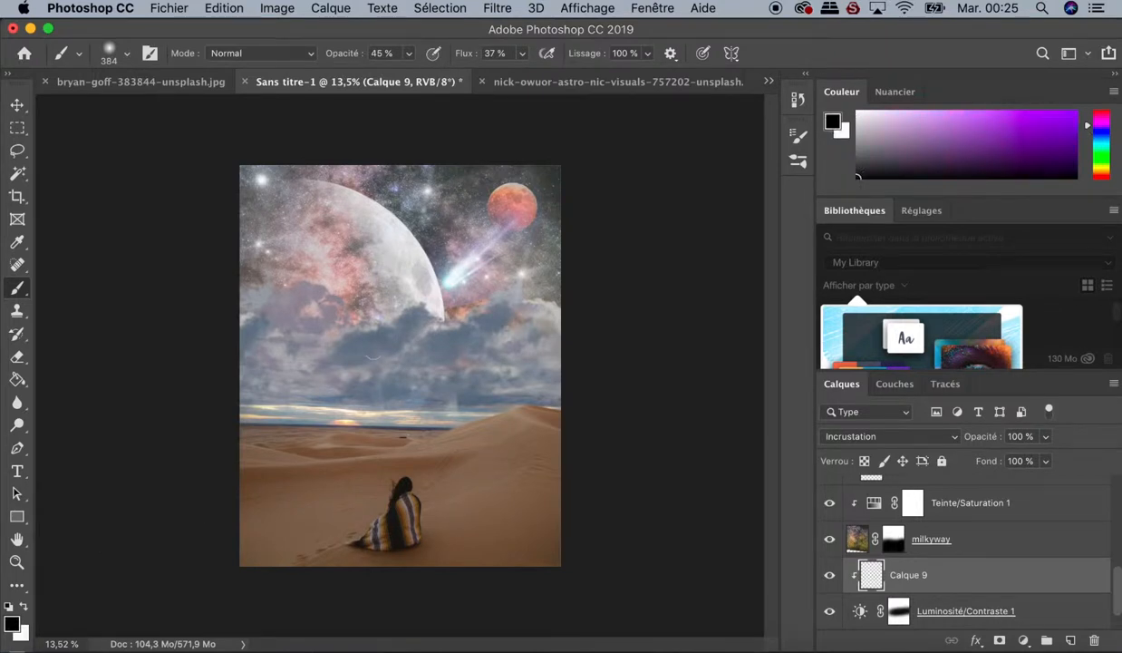
left_click(409, 54)
left_click_drag(411, 75, 399, 74)
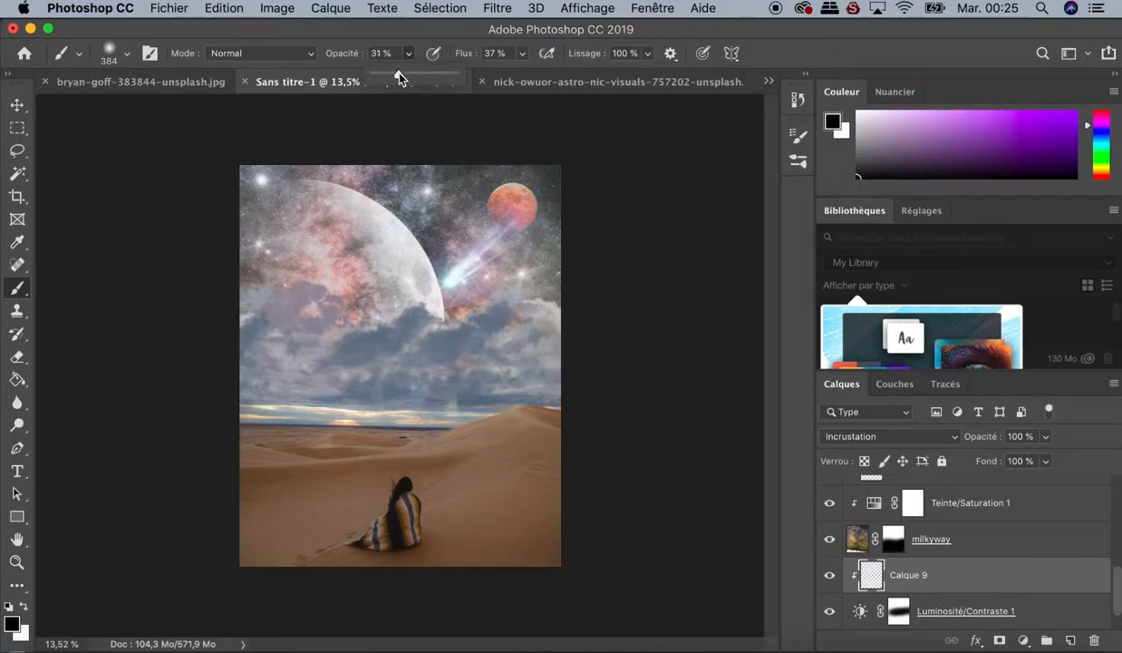
left_click(523, 53)
left_click_drag(520, 74, 513, 75)
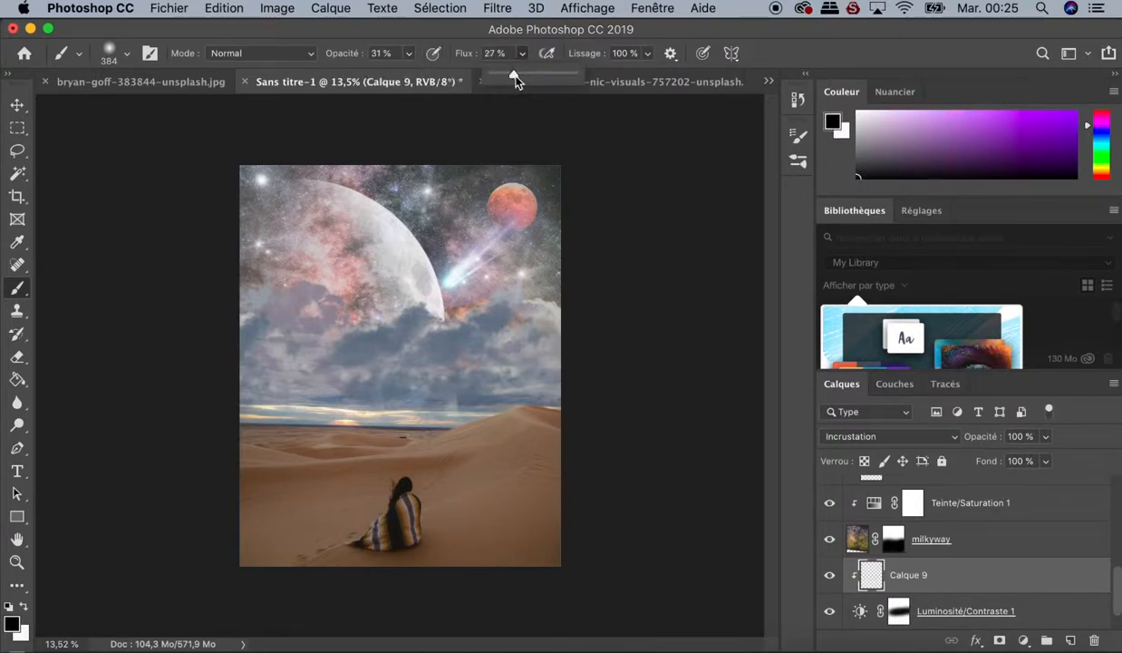
left_click_drag(353, 464, 502, 424)
mouse_move(293, 472)
left_mouse_down()
mouse_move(391, 459)
mouse_move(376, 464)
left_mouse_up()
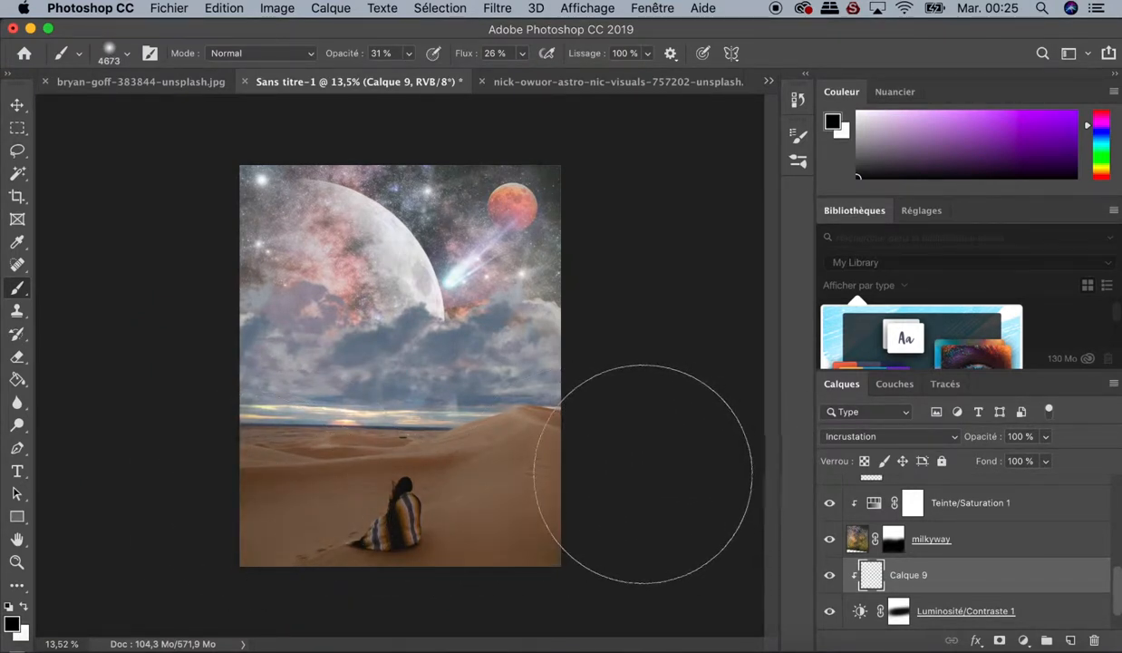
mouse_move(451, 485)
left_mouse_down()
mouse_move(220, 489)
mouse_move(298, 496)
mouse_move(593, 479)
left_mouse_up()
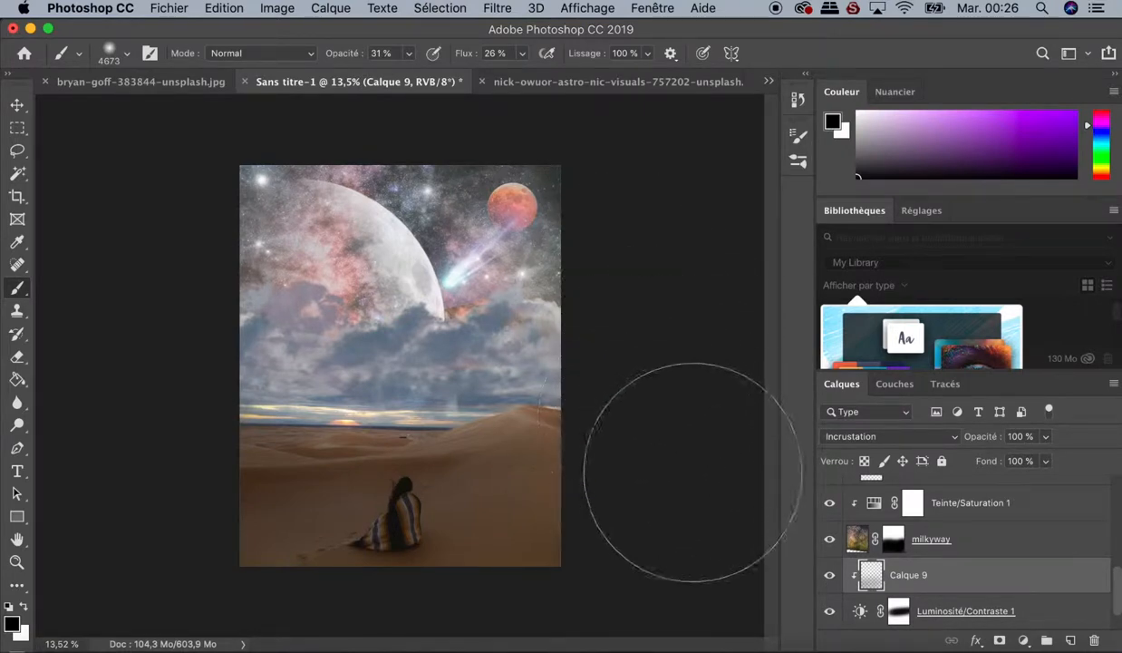
Step: Create a new layer above the comet layer Calque 8 and choose the Smoke 8 brush from the smoke set
left_click_drag(1117, 595, 1120, 462)
left_click(859, 497)
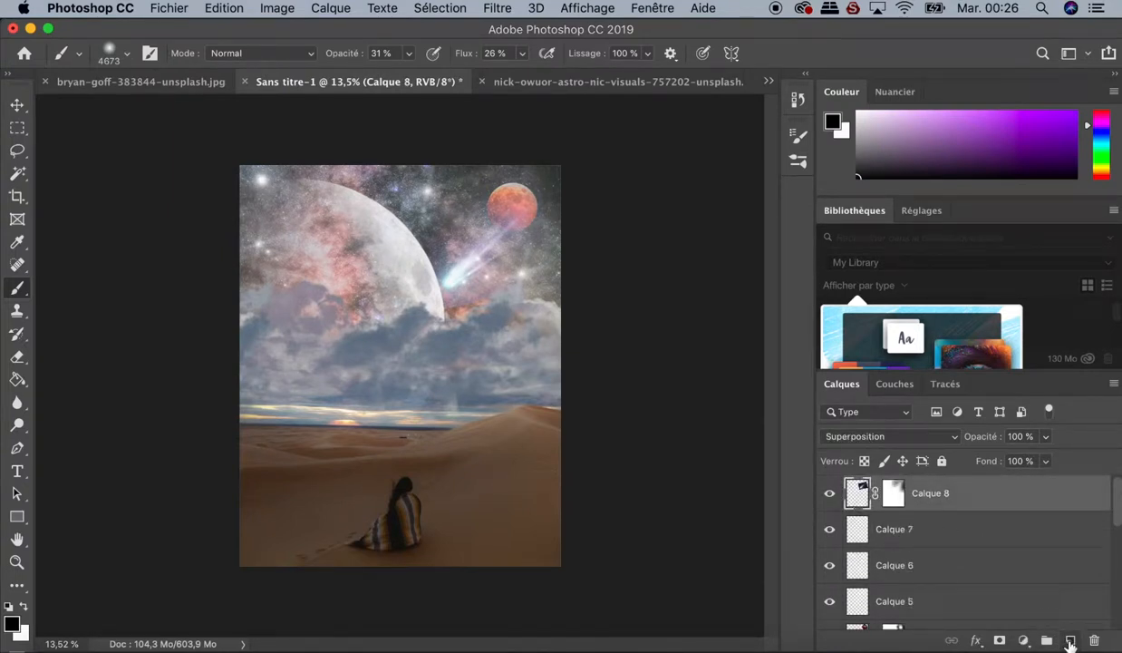
left_click(1069, 641)
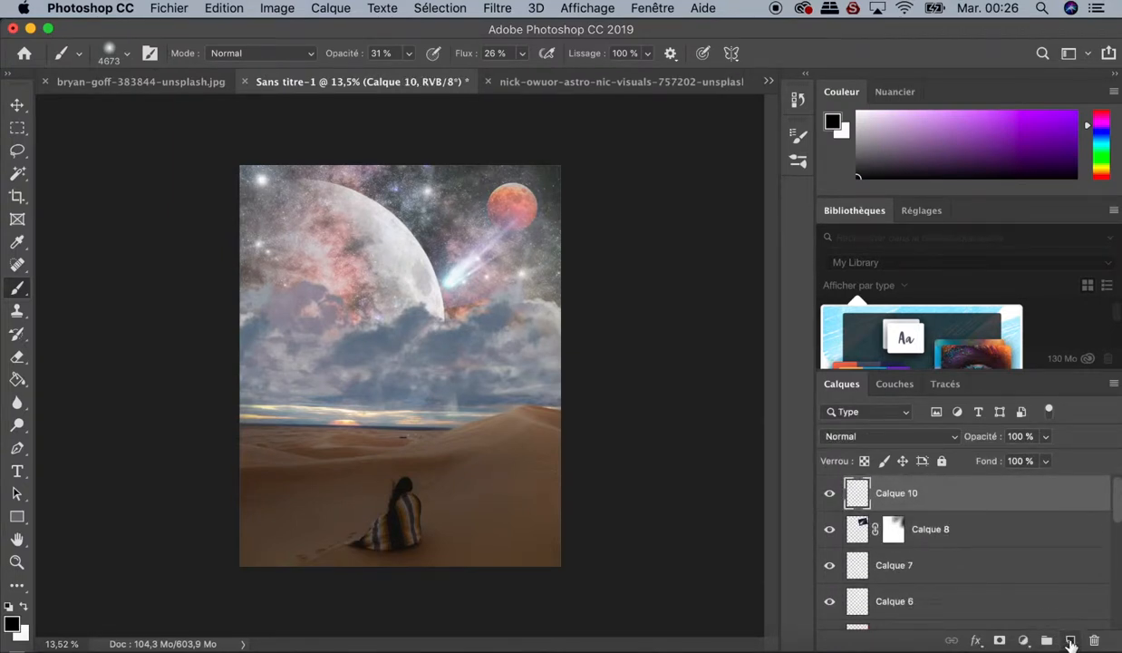
left_click(798, 166)
left_click_drag(775, 232, 792, 448)
left_click(512, 531)
left_click(514, 569)
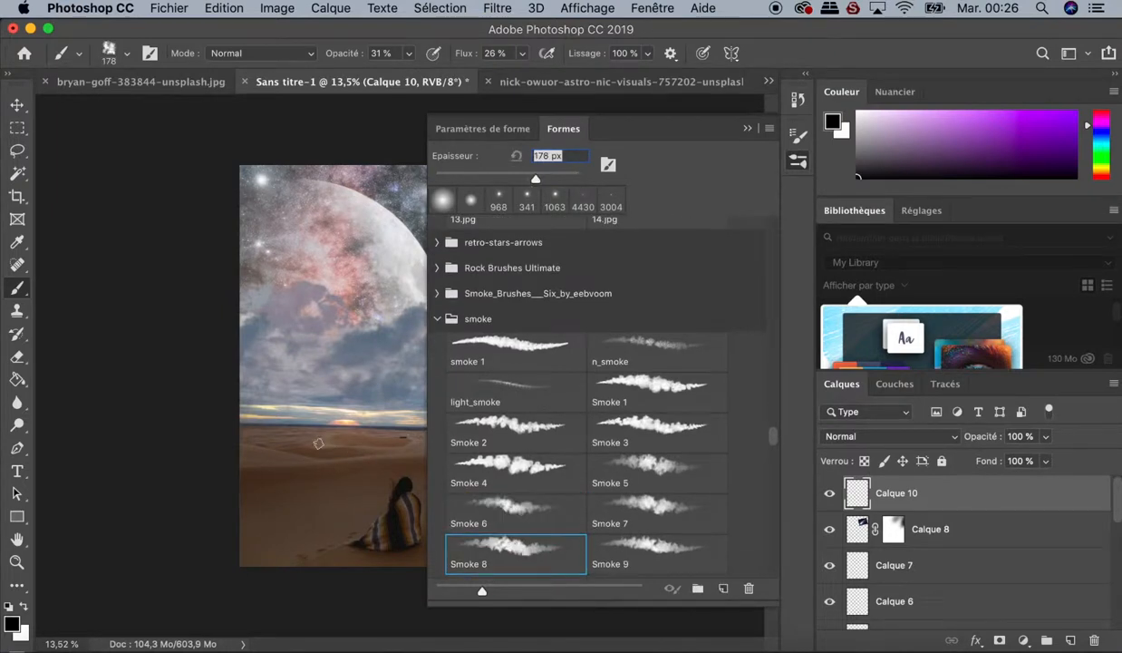
left_click(748, 132)
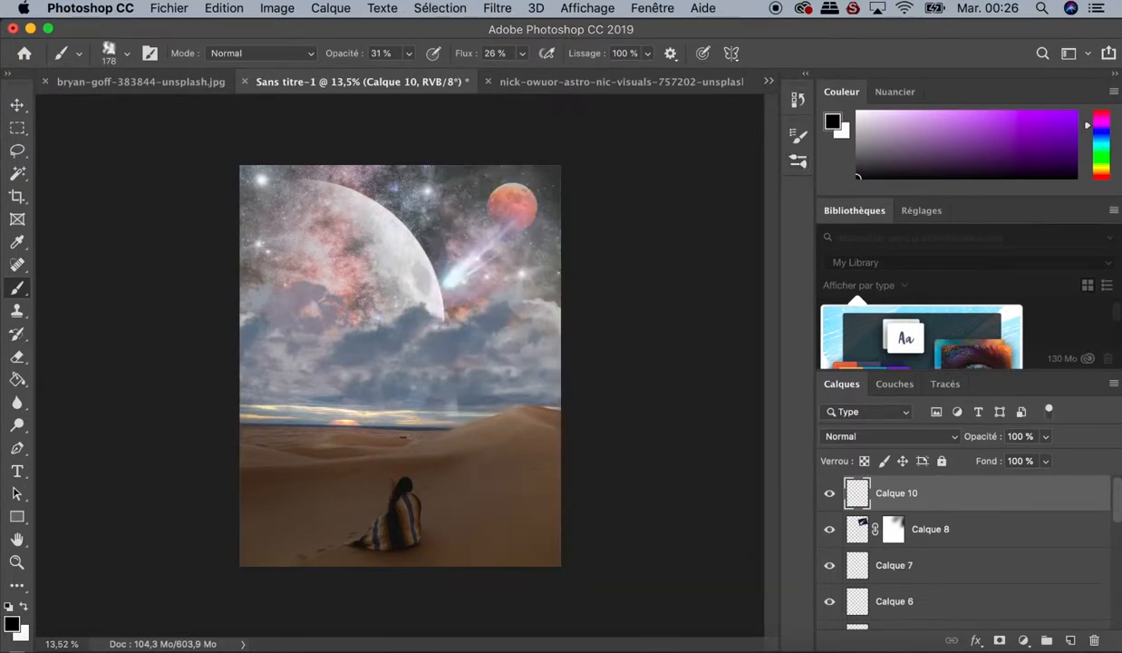
Step: Enlarge the smoke brush to about 2355 px and paint white haze across the desert and around the seated figure
left_click_drag(379, 456, 513, 444)
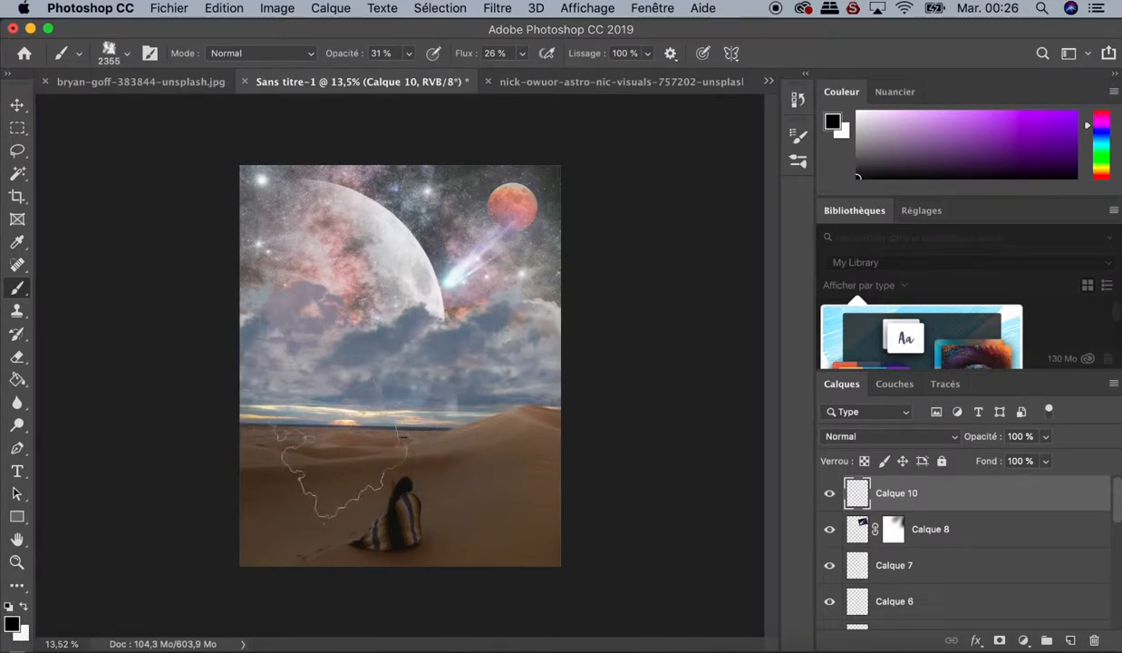
key("x")
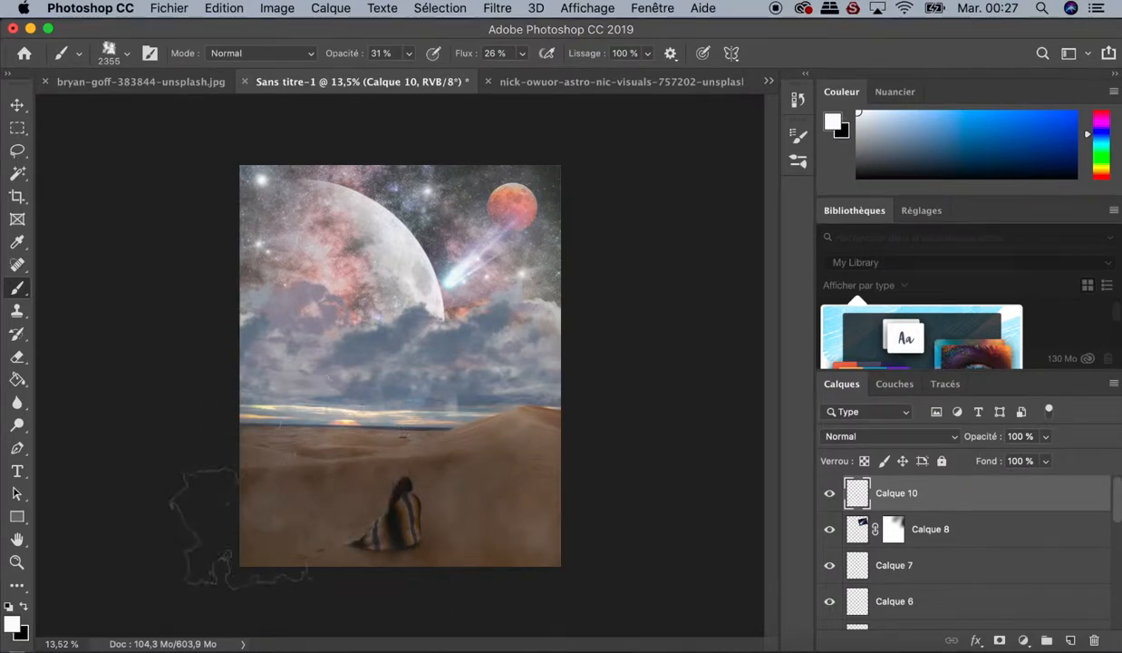
mouse_move(299, 517)
left_mouse_down()
mouse_move(535, 452)
mouse_move(519, 521)
mouse_move(313, 458)
mouse_move(564, 479)
left_mouse_up()
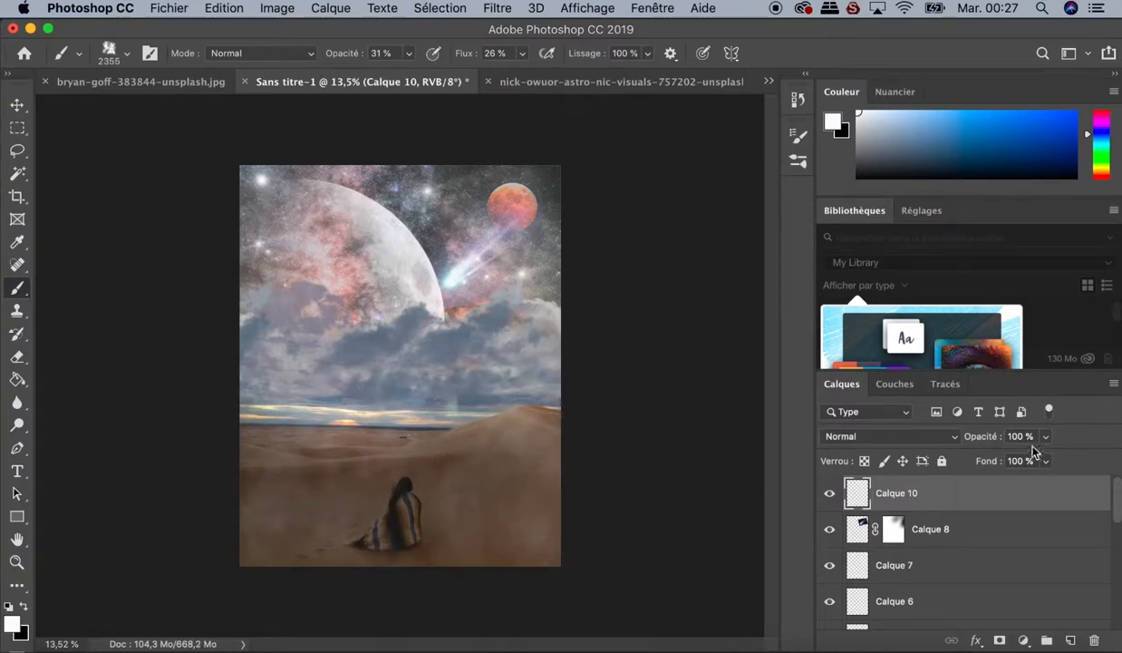
Step: Set the smoke layer's opacity to 91% and brush faint white smoke along the horizon at about 232 px
left_click(1047, 438)
left_click_drag(1047, 462, 1030, 463)
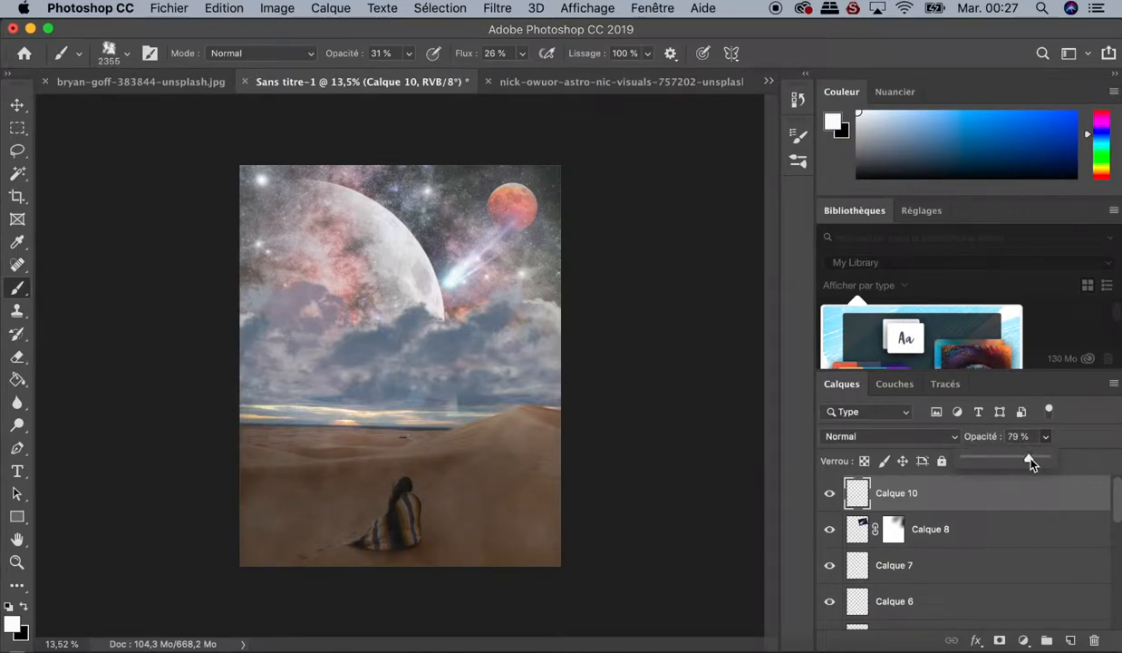
left_click_drag(1036, 459, 1040, 459)
left_click(1046, 439)
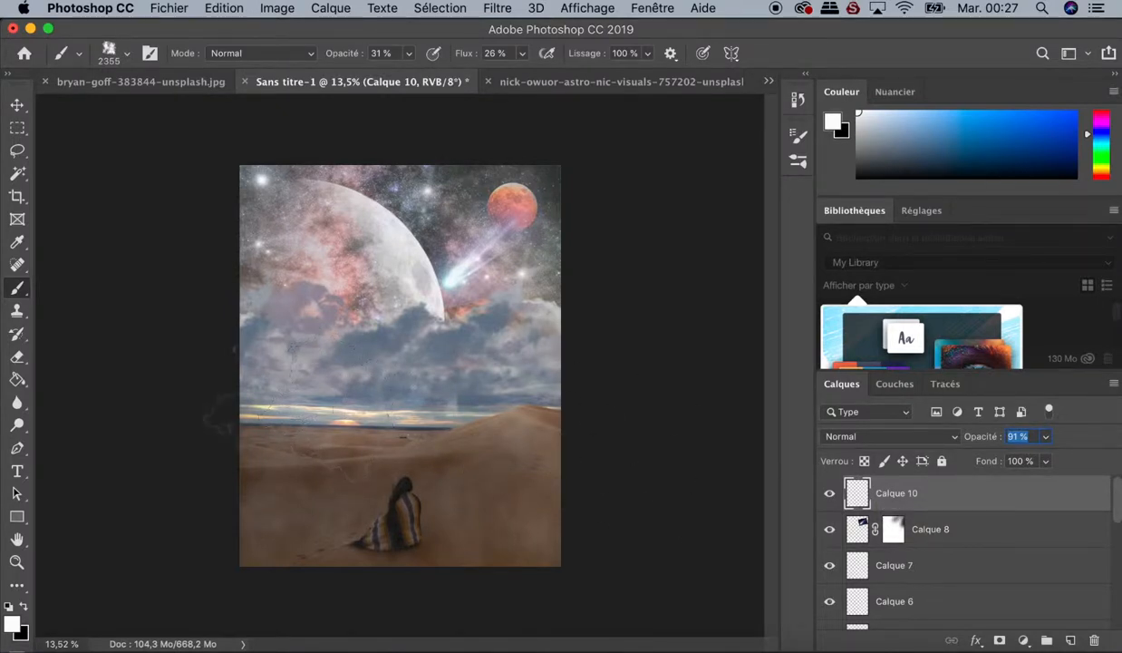
mouse_move(388, 421)
left_mouse_down()
mouse_move(308, 424)
mouse_move(270, 410)
left_mouse_up()
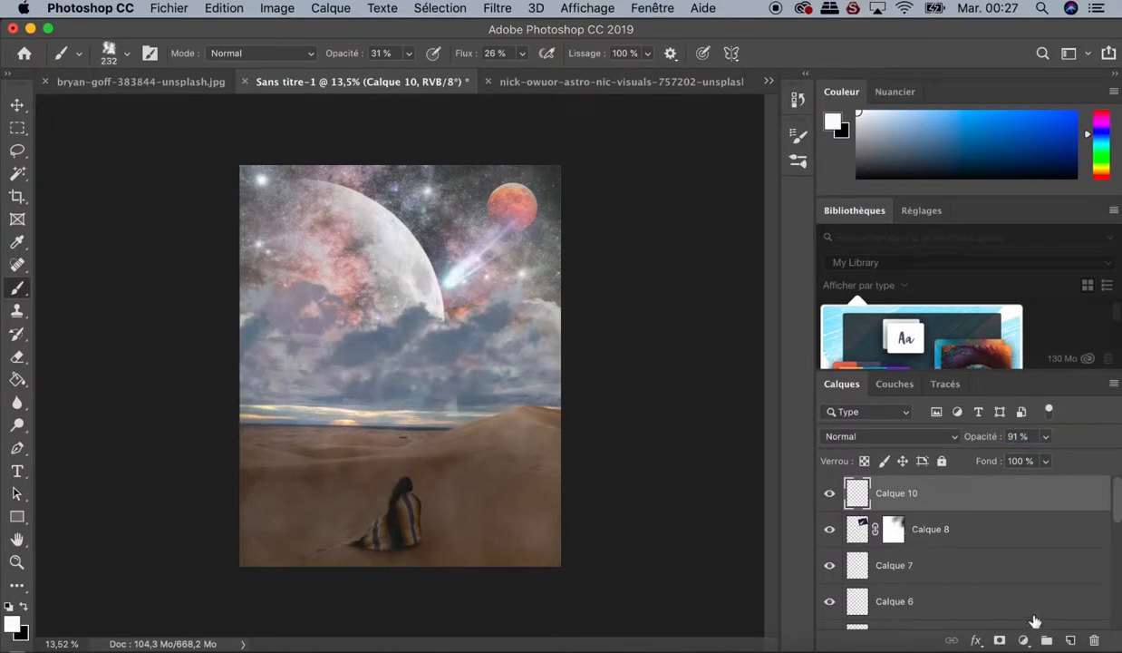
Step: Create a new layer above Calque 10 and choose the Clouds528 brush from the cloud set
left_click(1070, 641)
left_click(797, 169)
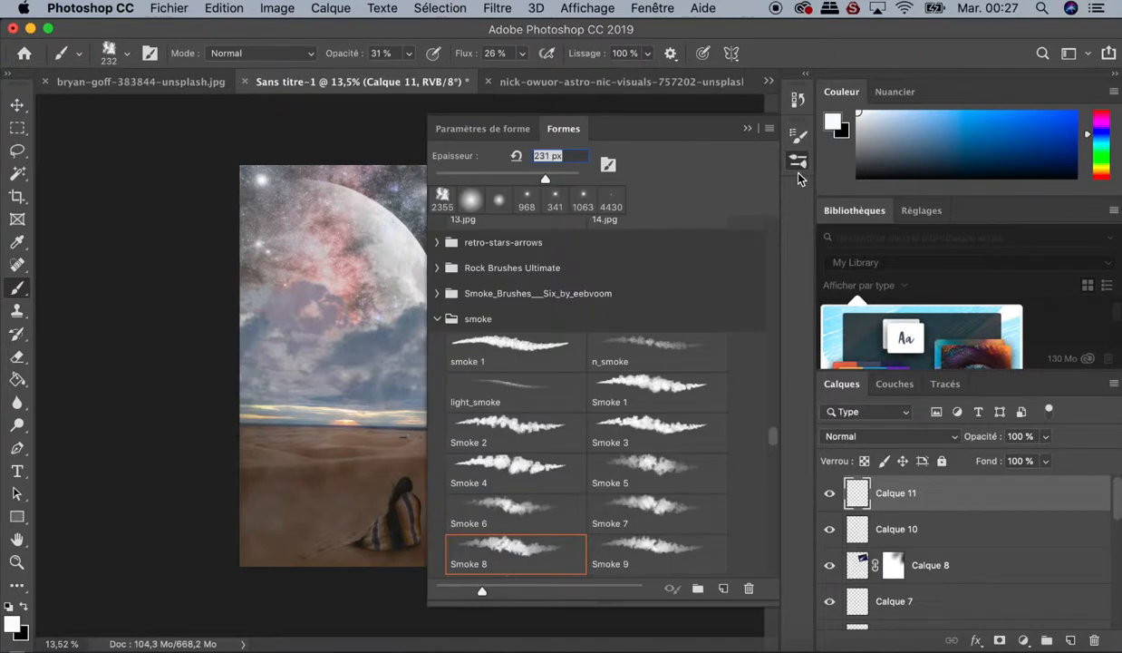
left_click_drag(768, 443, 778, 337)
left_click(647, 344)
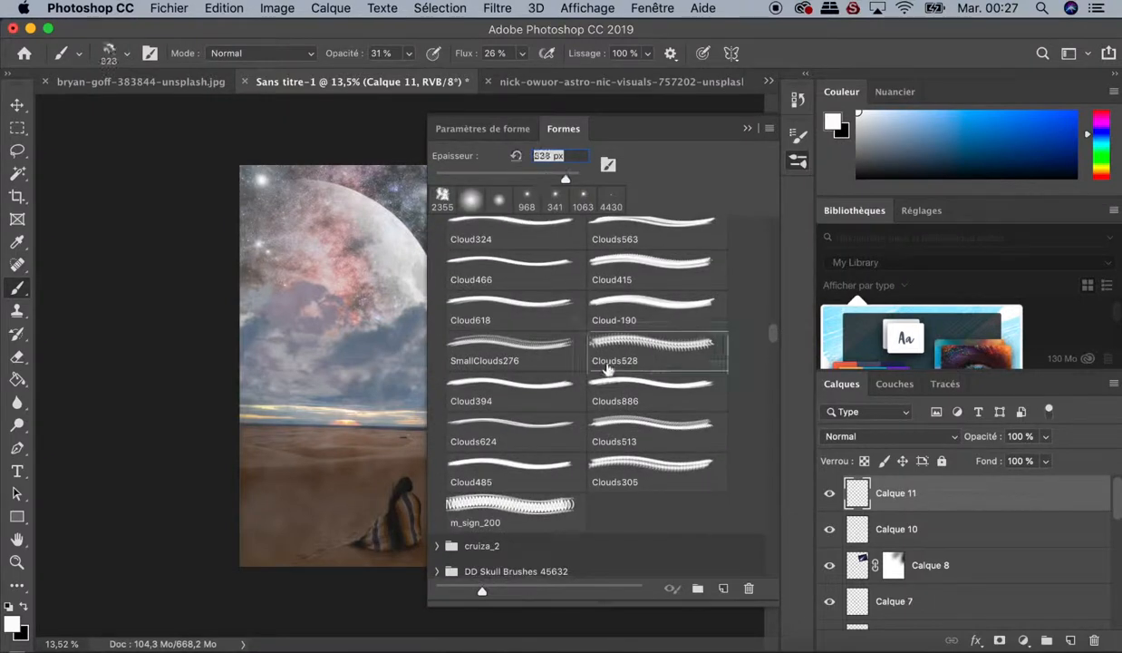
left_click(747, 128)
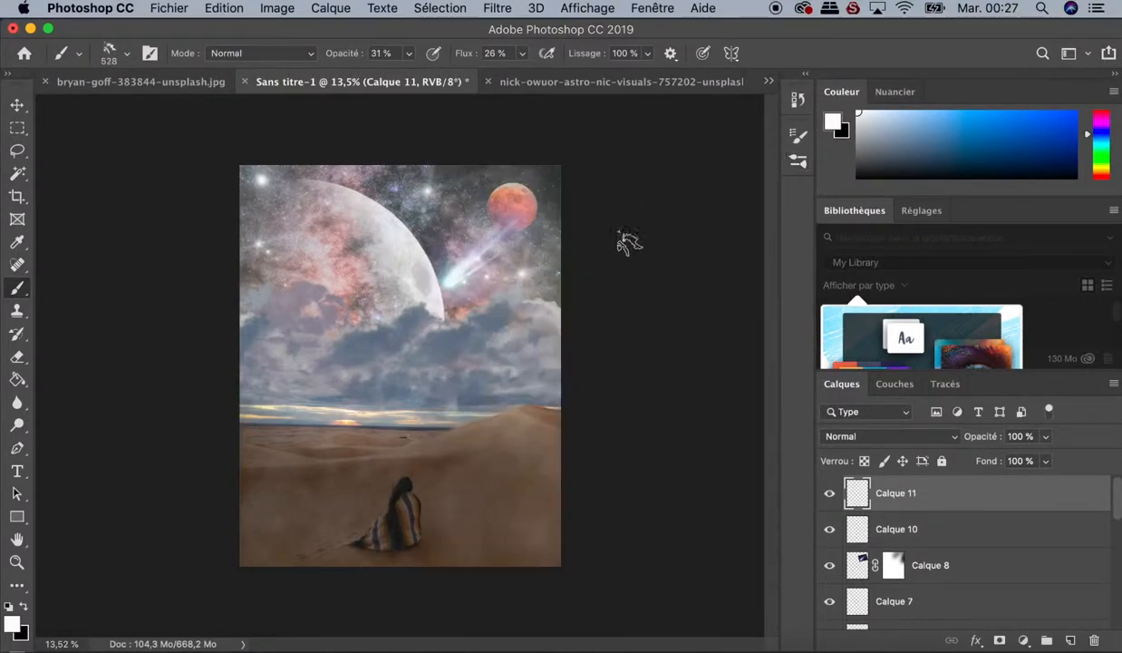
Step: Set the cloud brush to 100% opacity, 100% flow and about 2603 px, and sample the blue-grey of the clouds as its colour
left_click(409, 53)
left_click_drag(408, 74, 624, 77)
left_click(522, 55)
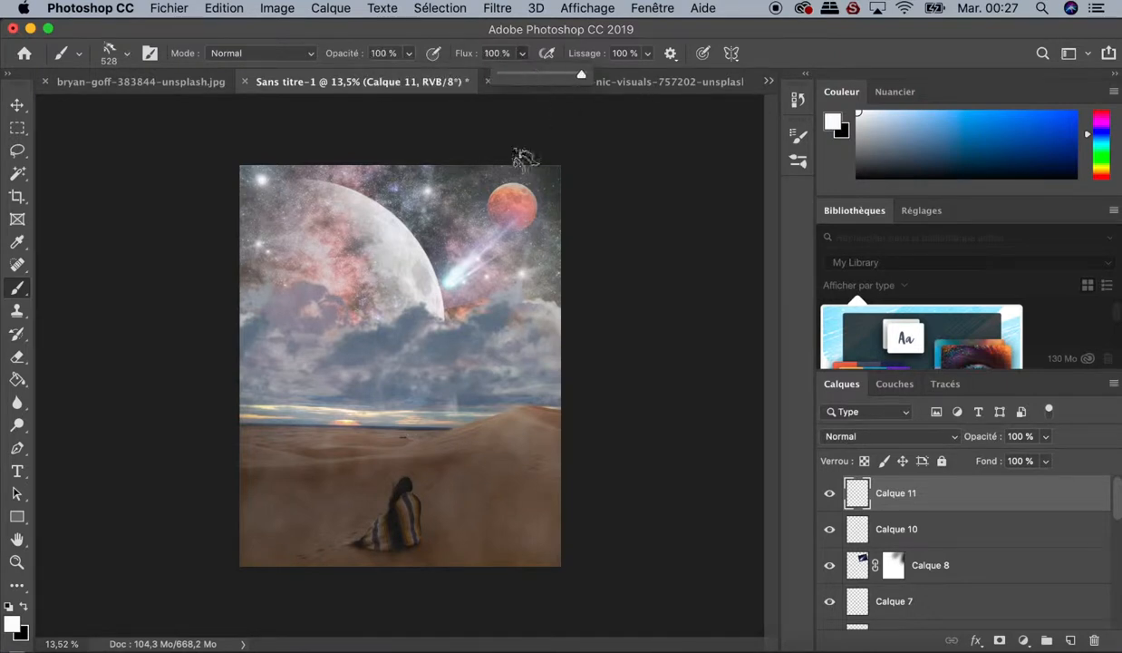
left_click_drag(314, 408, 436, 379)
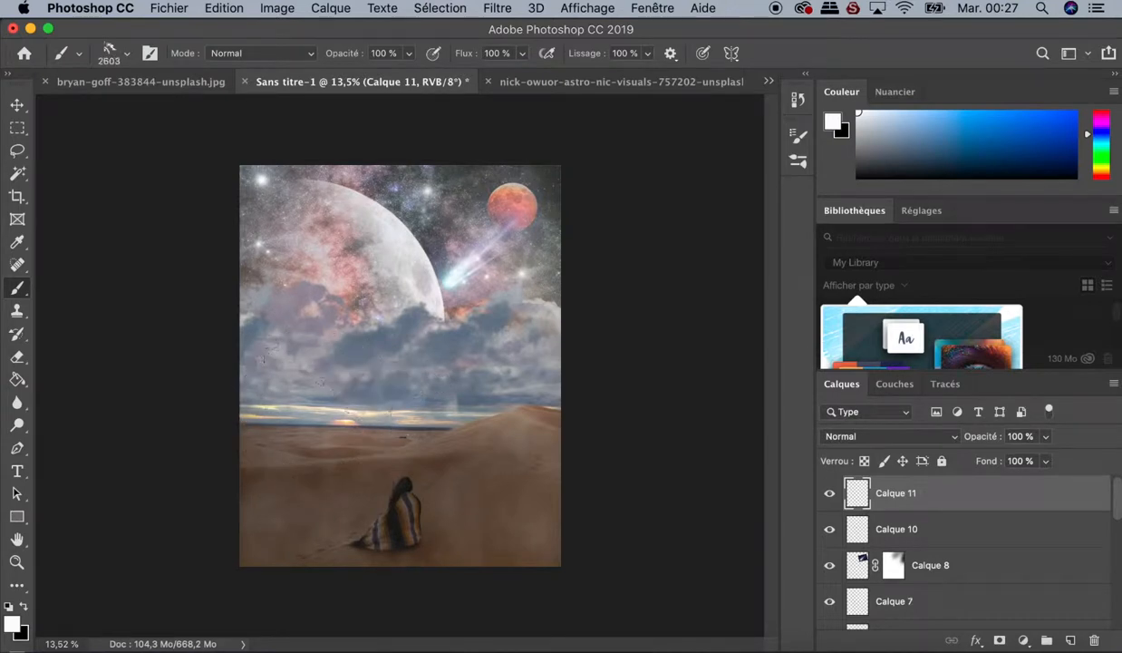
left_click(327, 388, "alt")
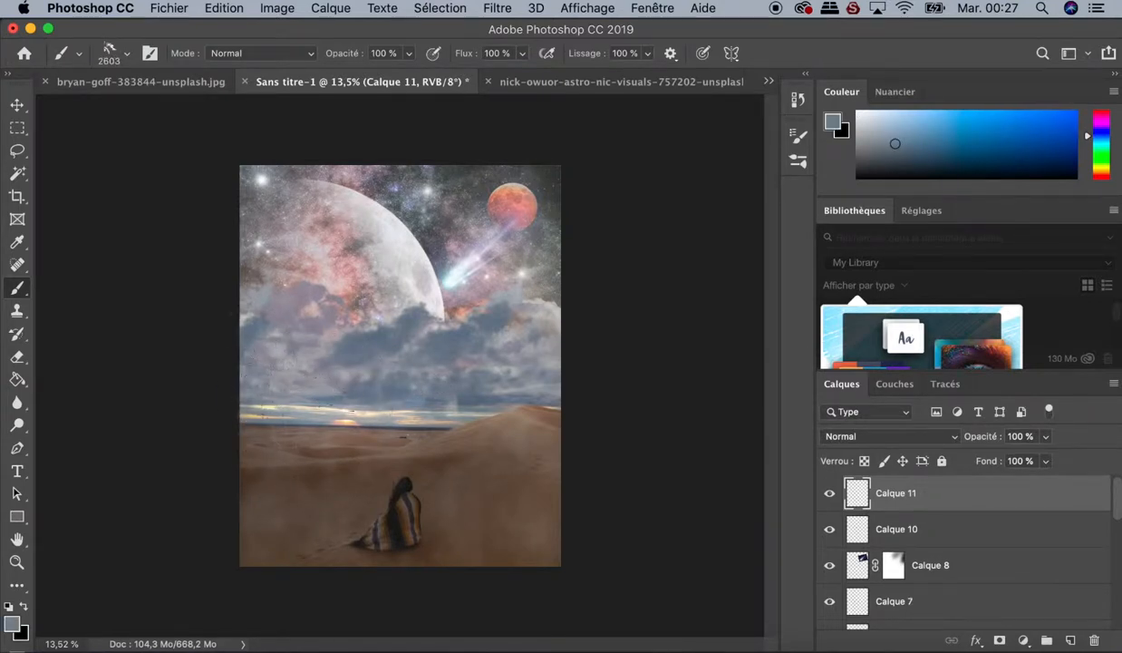
Step: Paint blue-grey clouds over the cloud band above the horizon, reducing the brush to about 1533 px
mouse_move(325, 377)
left_mouse_down()
mouse_move(273, 358)
mouse_move(266, 369)
left_mouse_up()
left_click(276, 375)
key("[")
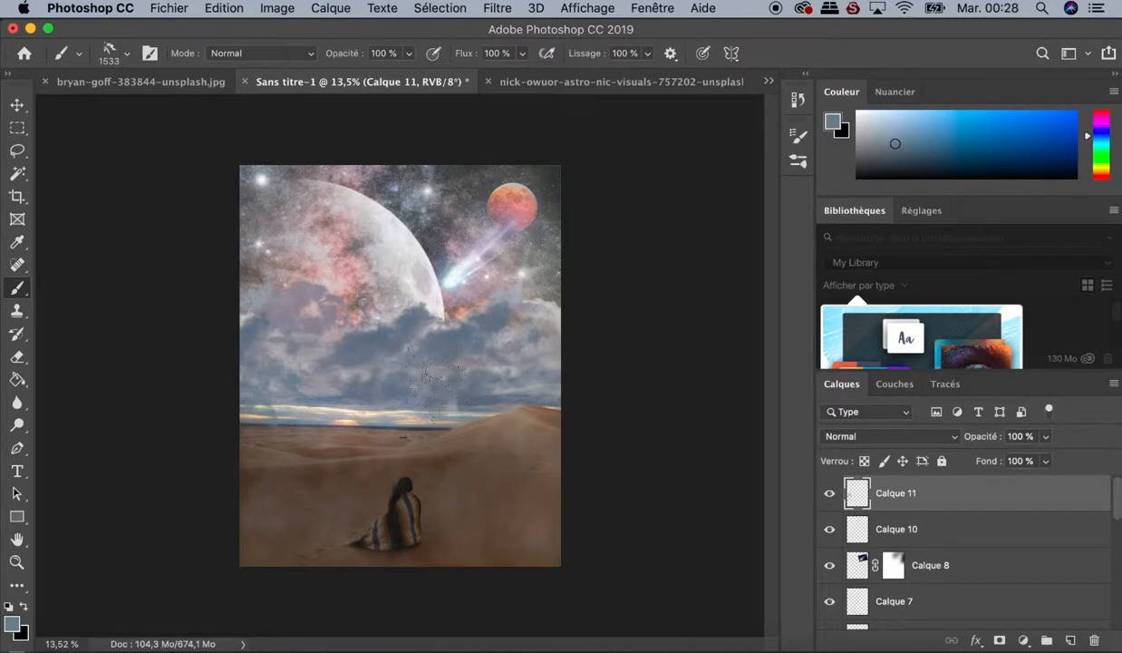
left_click(420, 391)
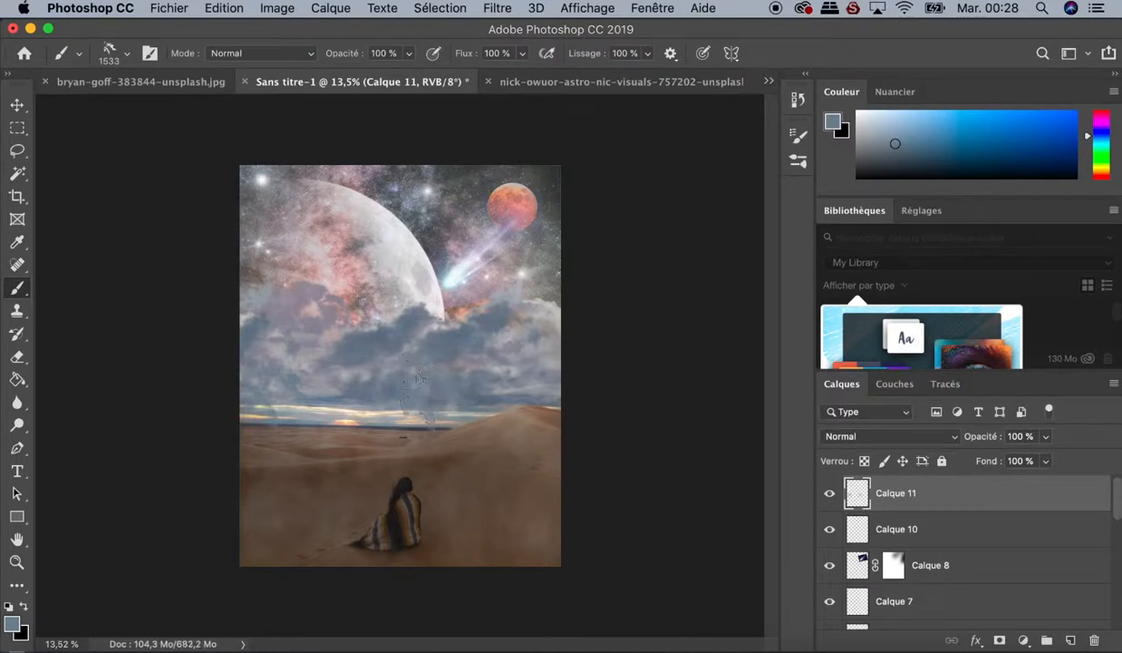
key("super+z")
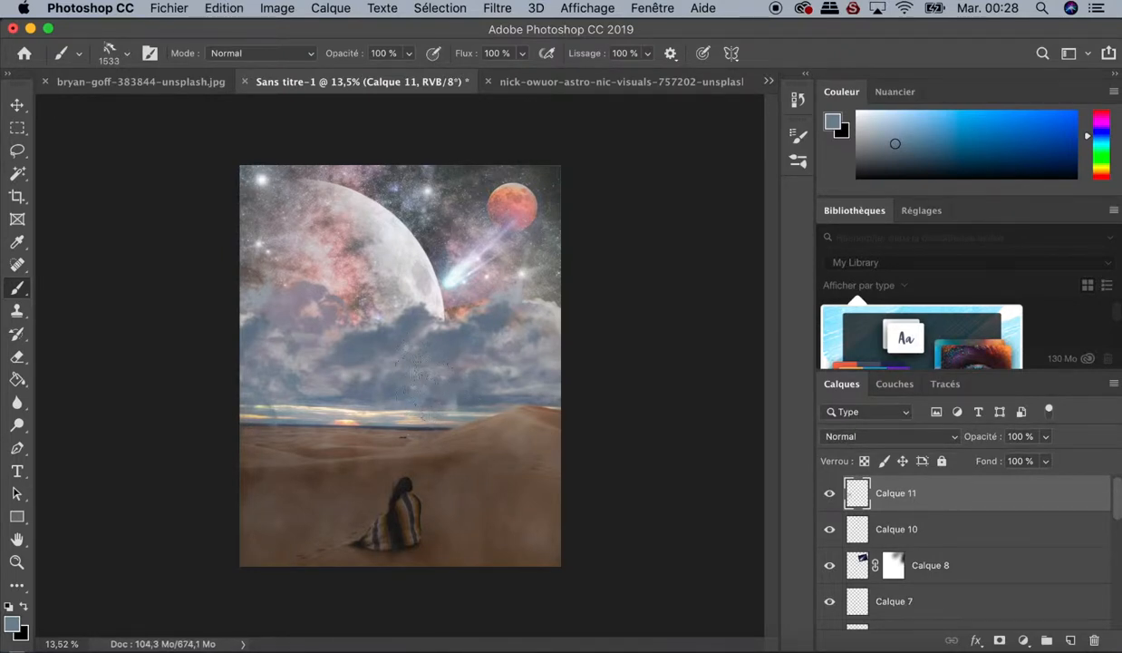
left_click_drag(420, 384, 487, 360)
left_click(409, 370)
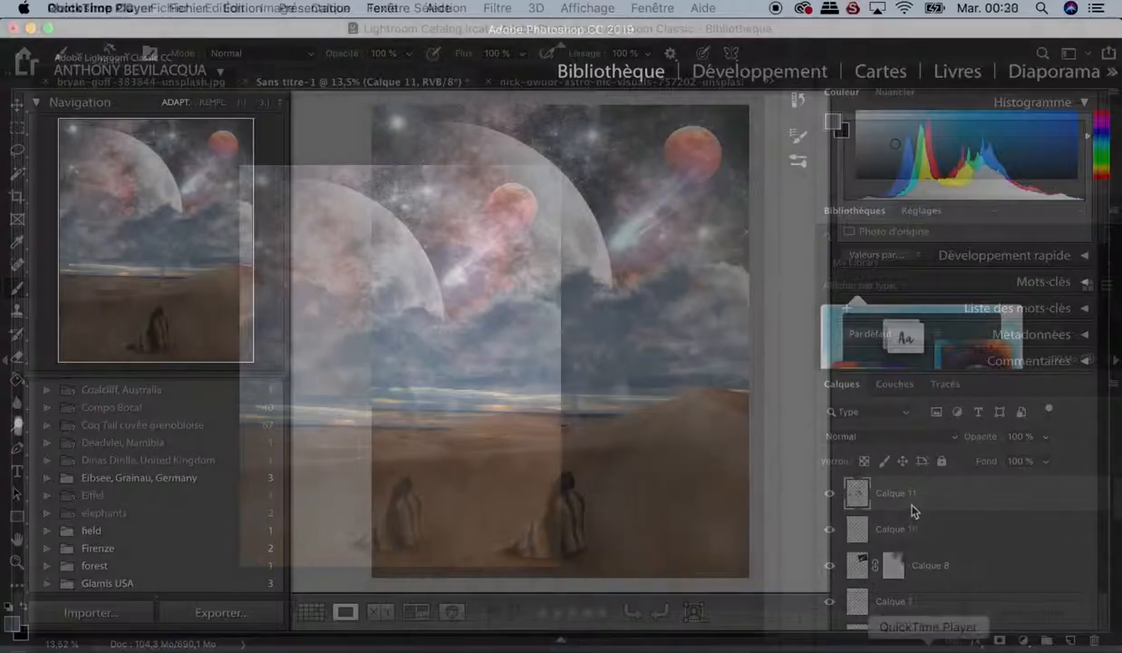
Step: Switch to Lightroom's Develop module for the composite and set the temperature to -11 and the tint to +17
left_click(915, 473)
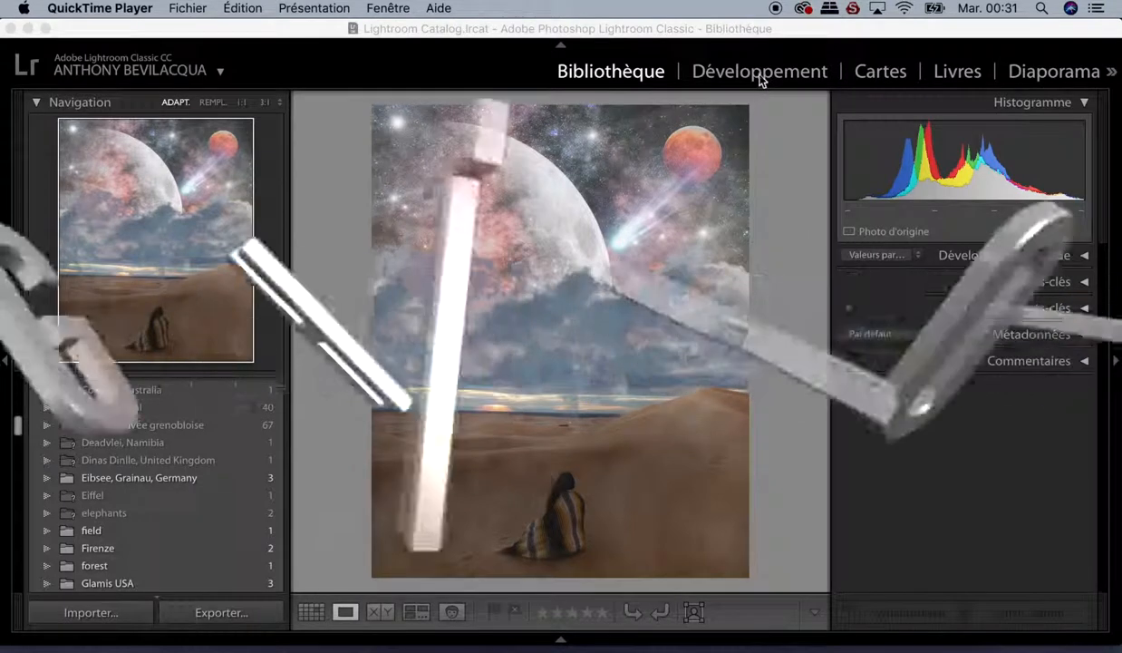
left_click(760, 76)
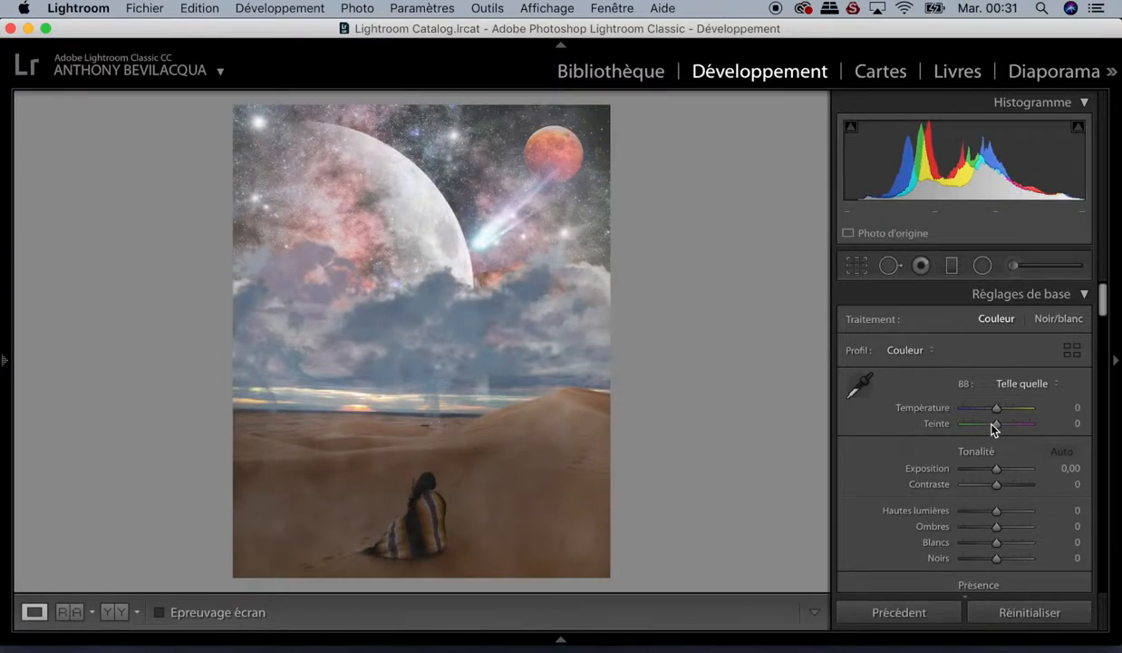
left_click_drag(996, 408, 1004, 426)
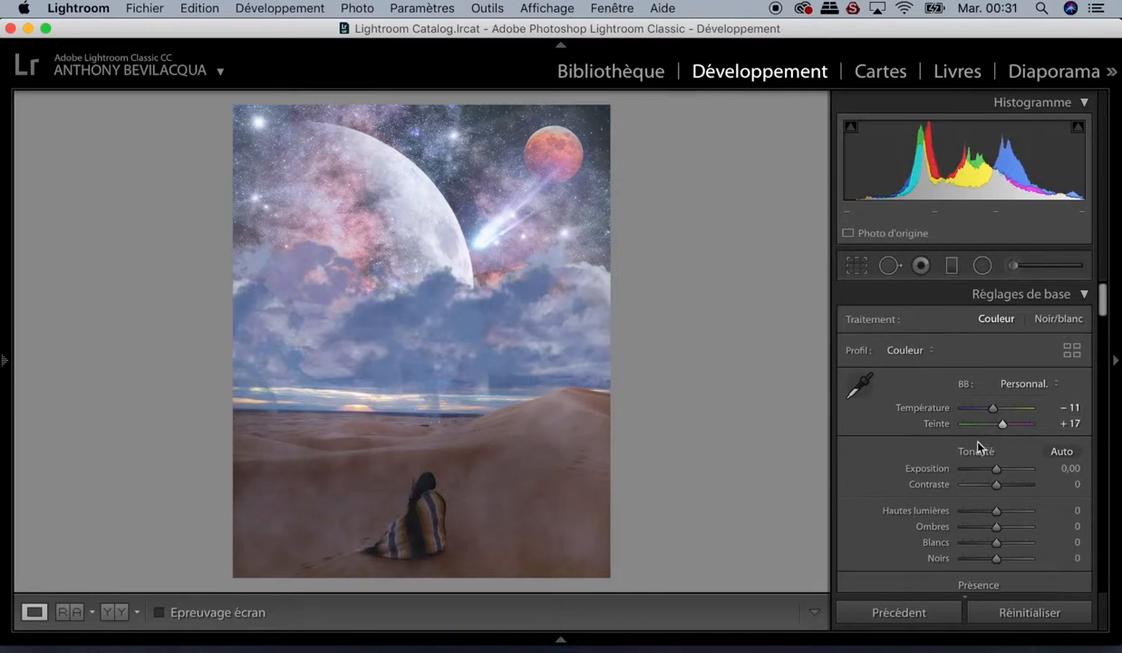
Step: Set the basic adjustments to contrast +8, highlights +19, clarity -12, vibrance +10 and saturation +10
scroll(975, 451, "down", 2)
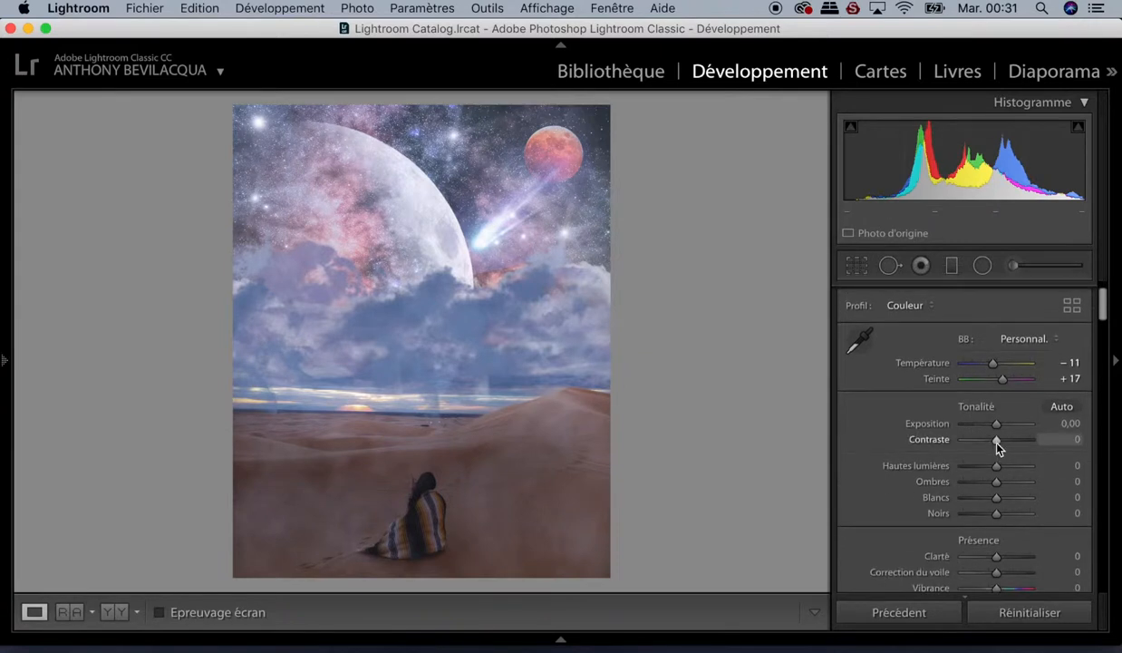
mouse_move(997, 442)
left_mouse_down()
mouse_move(1000, 429)
mouse_move(1010, 432)
mouse_move(995, 464)
left_mouse_up()
scroll(994, 452, "down", 2)
scroll(1000, 445, "down", 3)
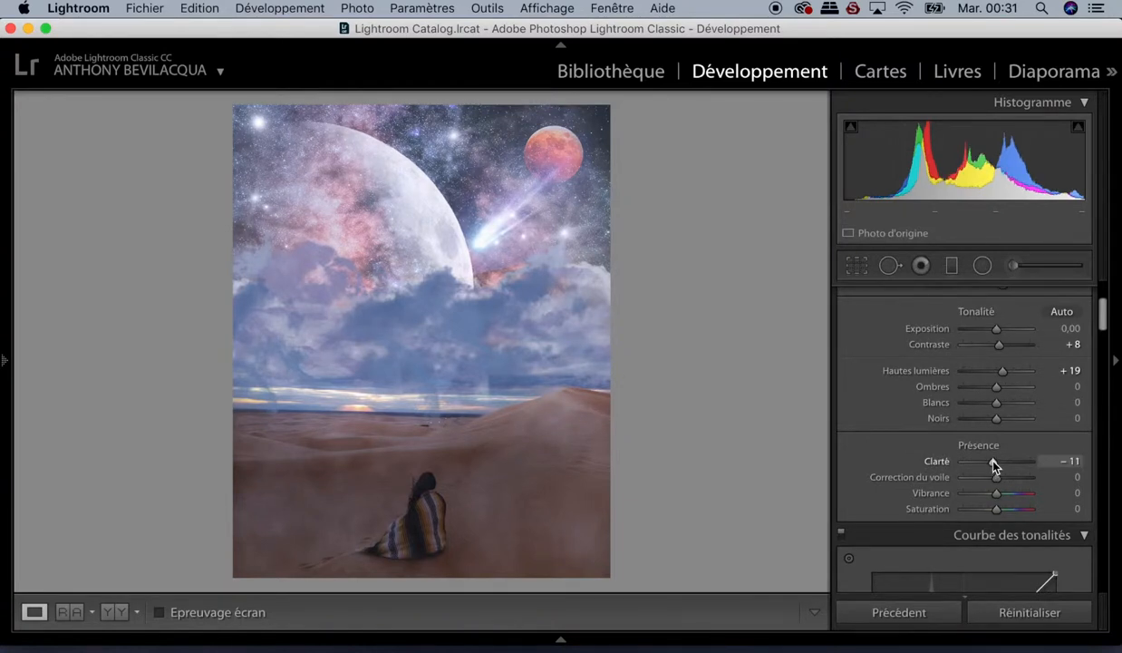
left_click_drag(996, 495, 1001, 513)
Step: Set the purple hue to +27 and the purple saturation to +19 in the HSL colour adjustments
scroll(997, 507, "down", 5)
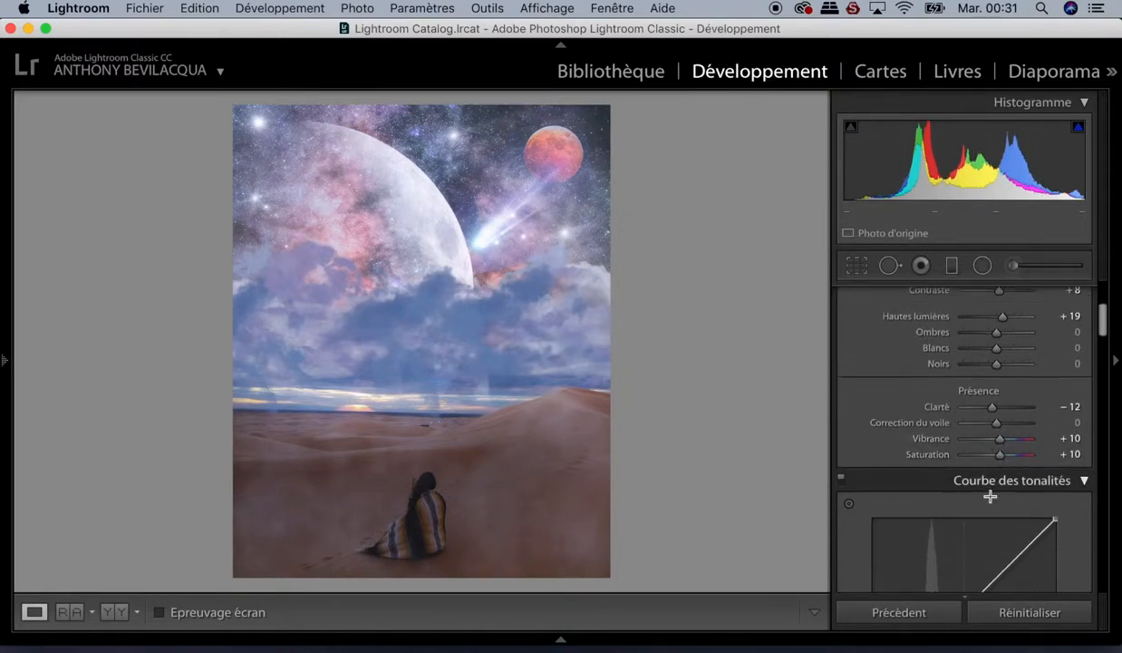
scroll(987, 497, "down", 10)
scroll(988, 499, "up", 3)
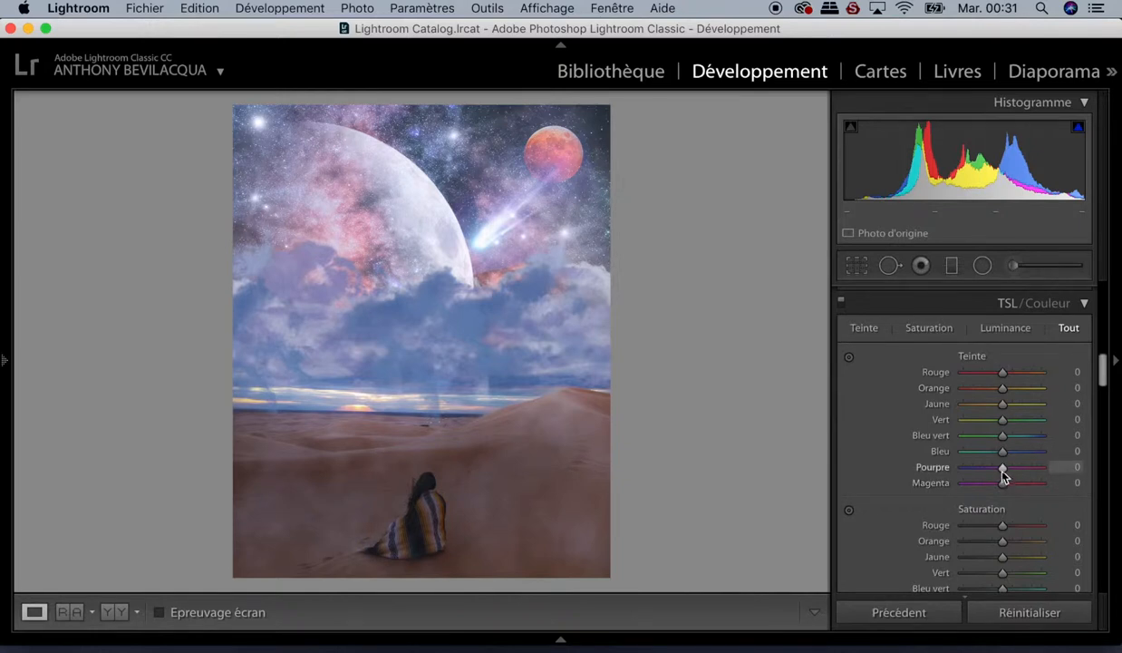
left_click_drag(1003, 472, 1014, 472)
scroll(1013, 473, "down", 5)
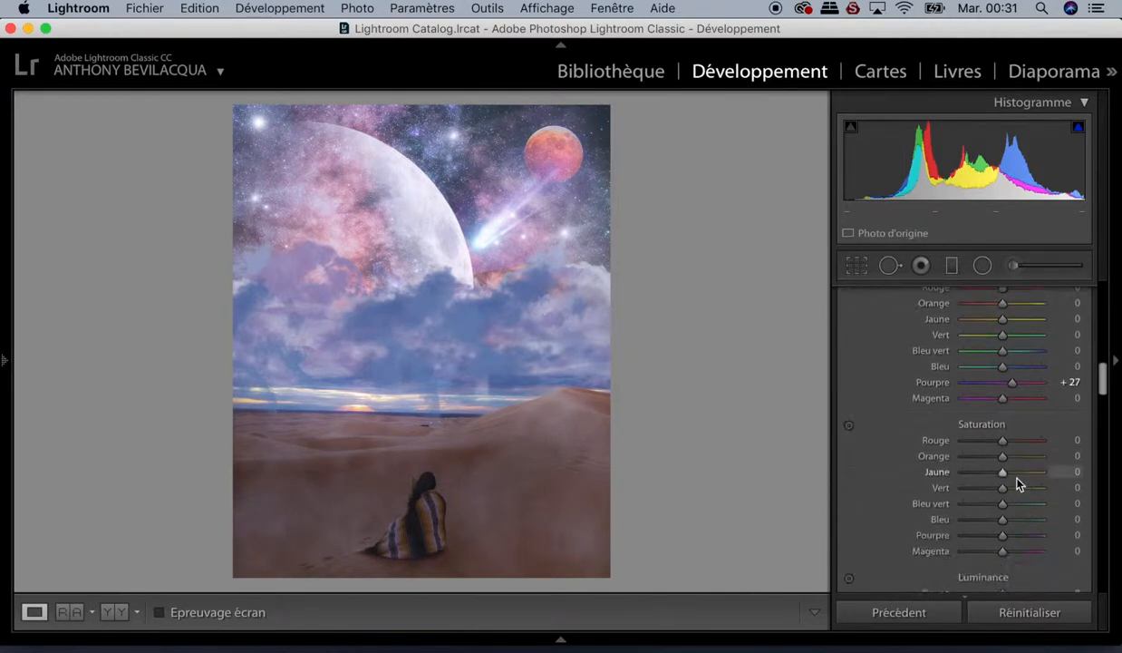
scroll(1007, 494, "down", 1)
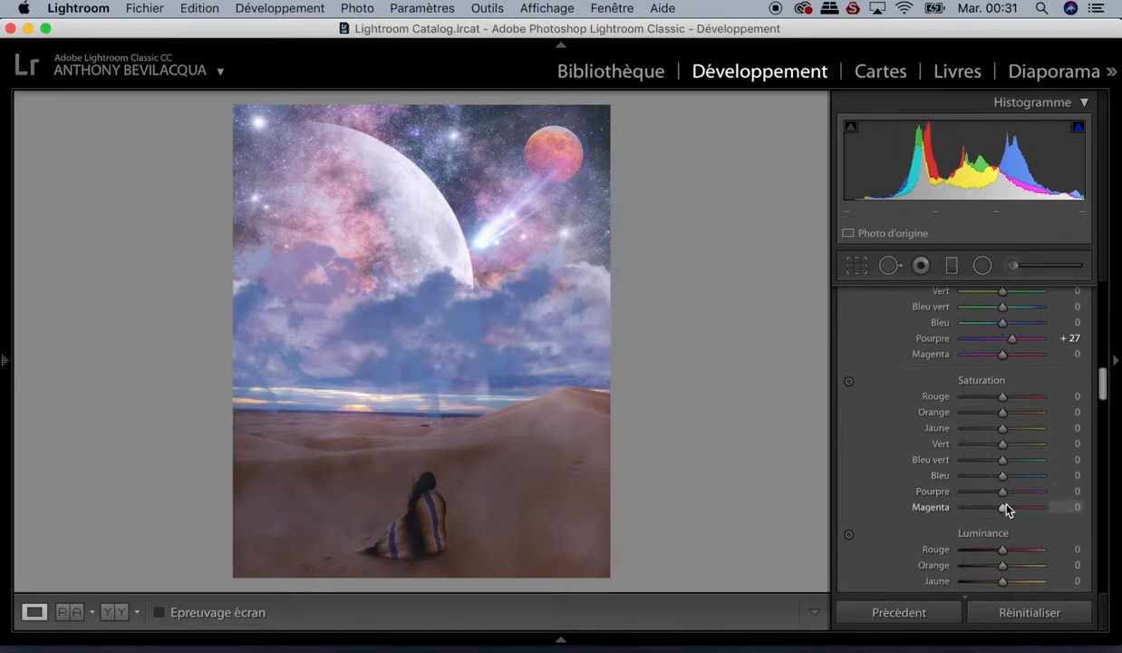
left_click_drag(1003, 492, 1011, 492)
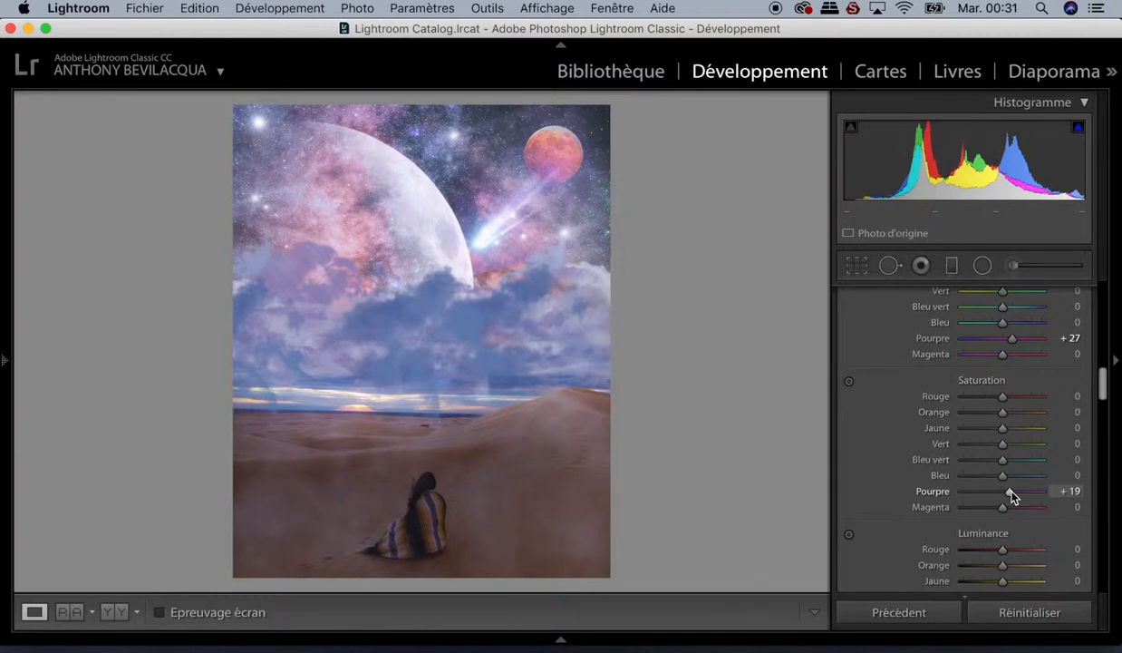
Step: Split-tone the image with highlights at hue 24, saturation 8 and shadows at hue 244, saturation 8
scroll(1012, 489, "down", 12)
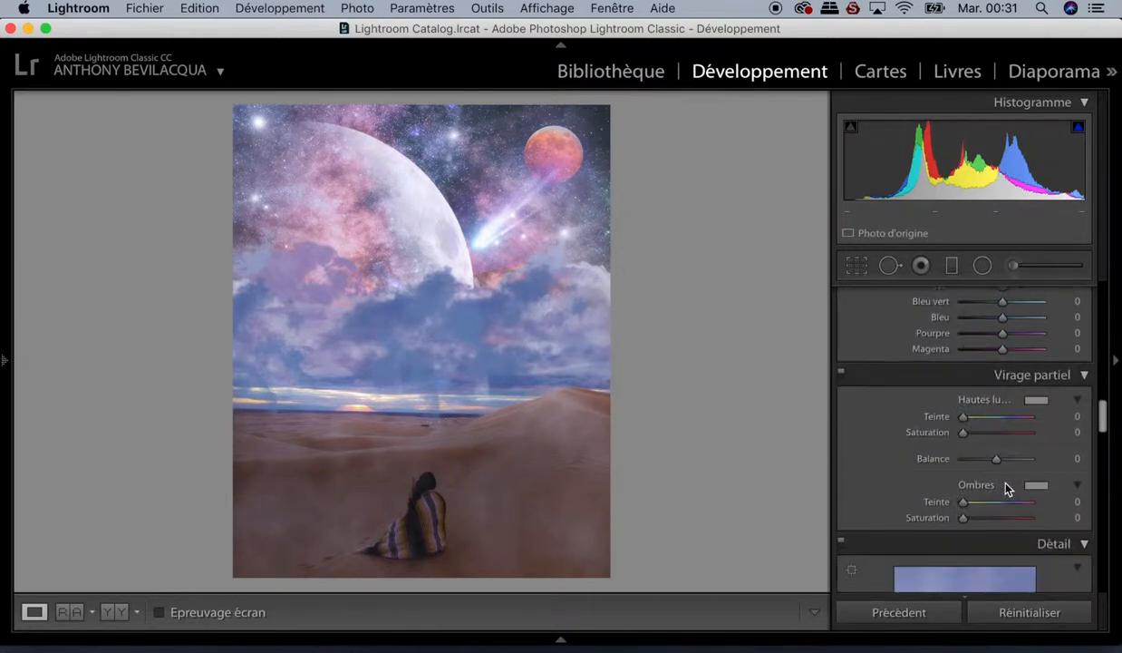
left_click(1038, 400)
left_click_drag(789, 430, 699, 476)
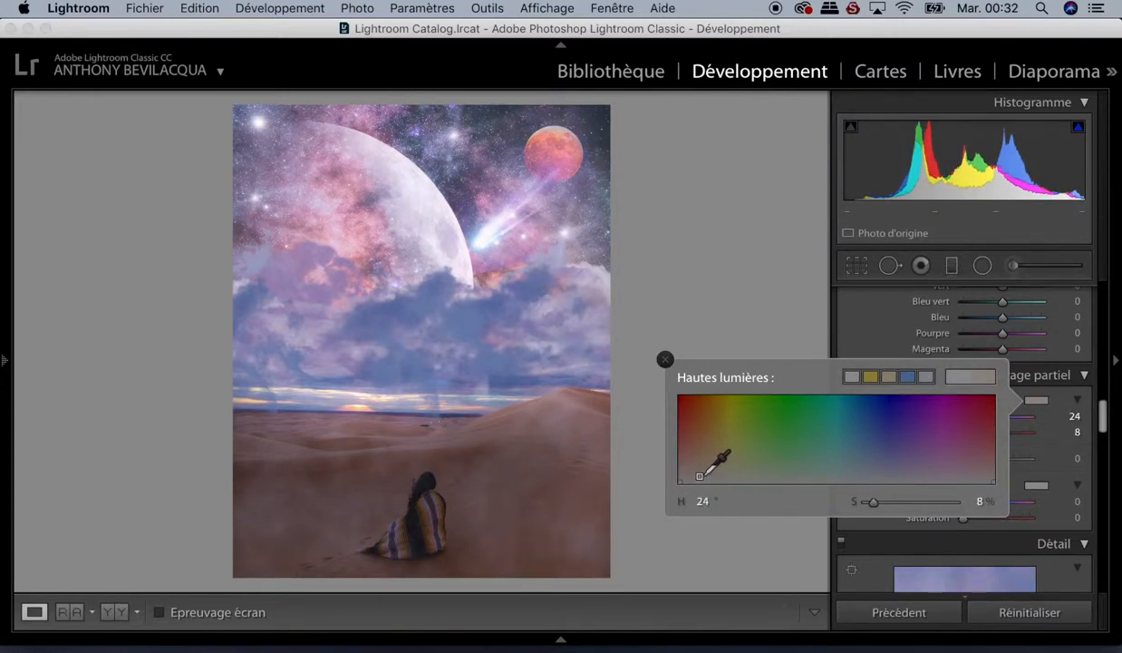
left_click(1031, 488)
left_click_drag(925, 535, 896, 558)
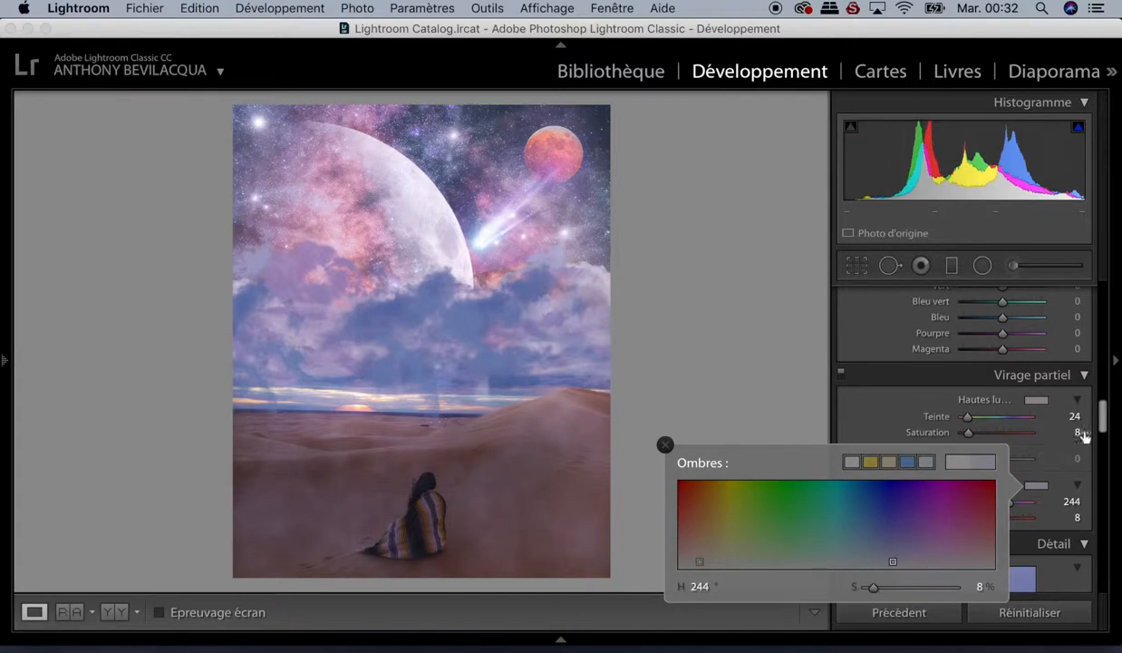
Step: Add a dark post-crop vignette with amount -37, midpoint 11, roundness +42 and feather 100
left_click_drag(1103, 418, 1105, 453)
left_click_drag(1106, 467, 1107, 549)
left_click_drag(996, 400, 935, 408)
left_click_drag(997, 432, 1034, 444)
left_click_drag(969, 417, 990, 400)
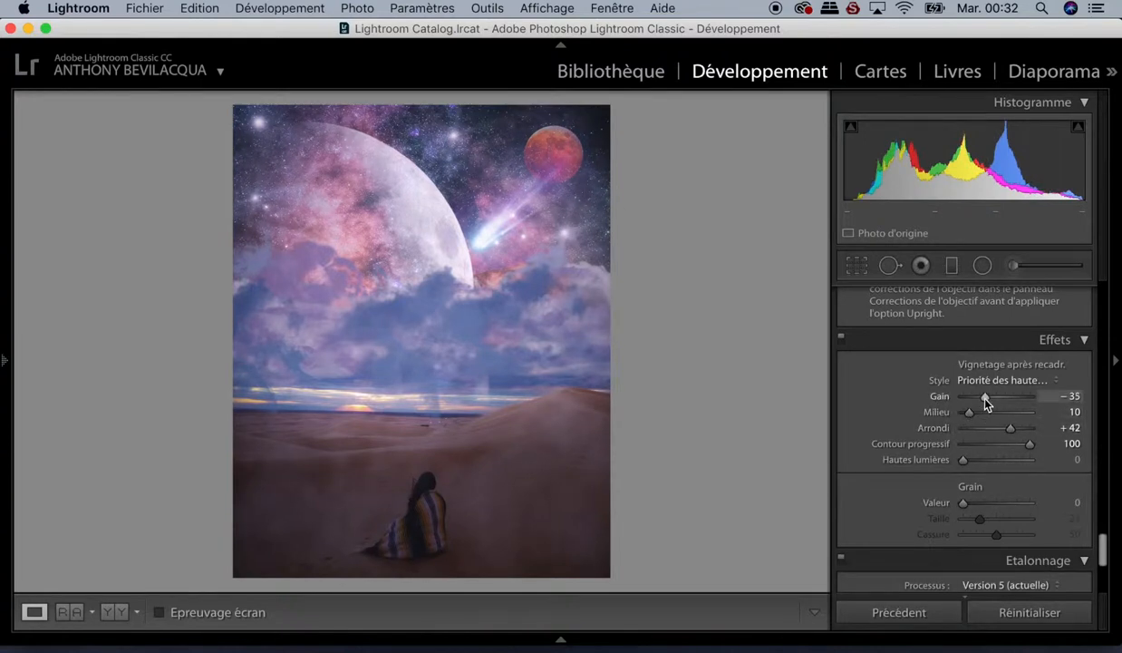
left_click_drag(988, 400, 972, 419)
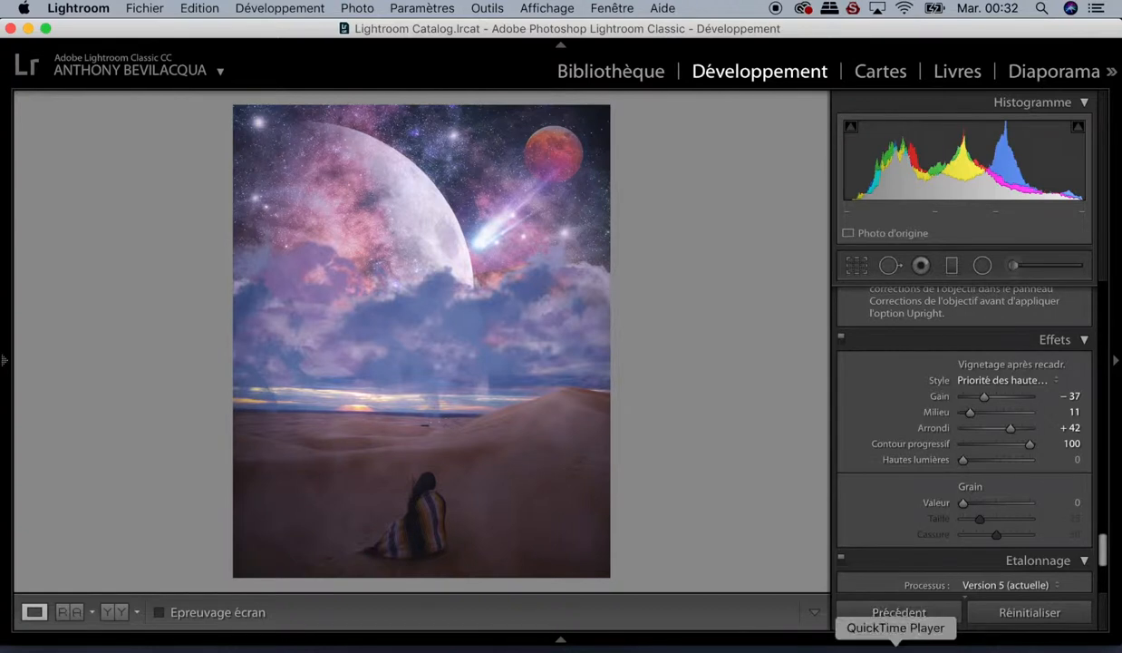
right_click(895, 646)
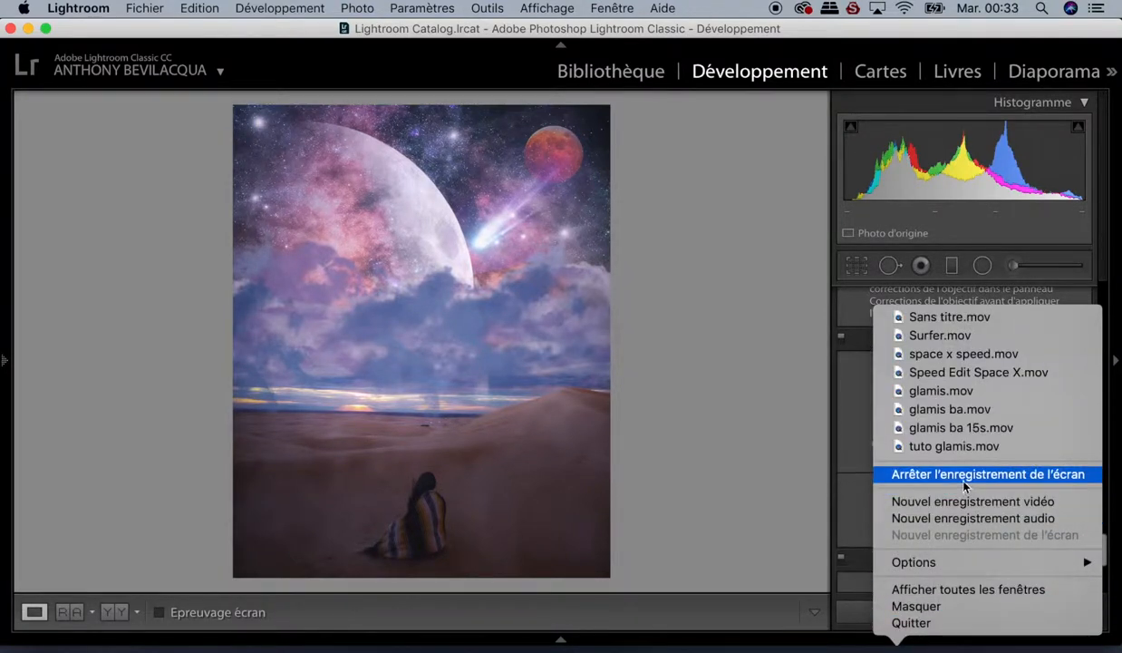